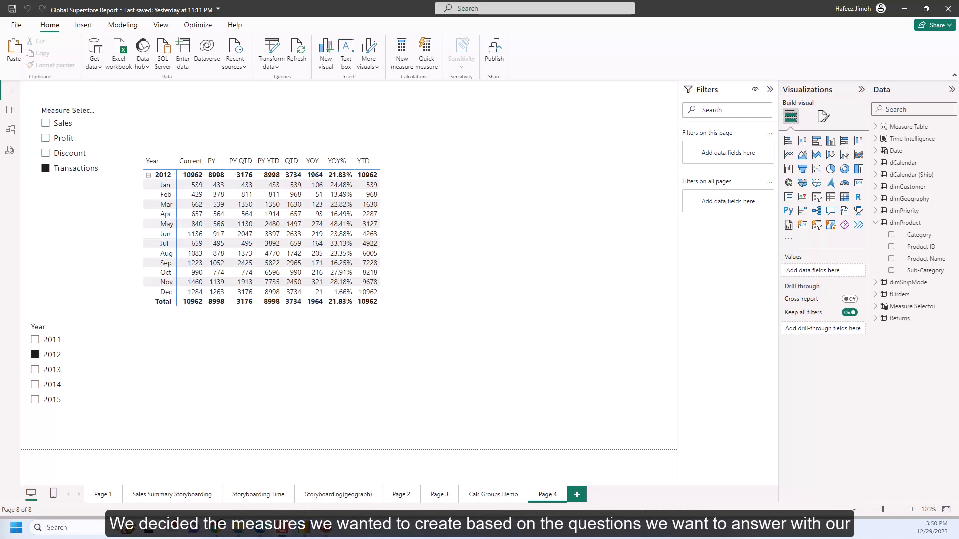
Add a new report page and set its canvas background to white, 20% darker, with 0% transparency
{"action": "left_click", "coordinate": [178, 495]}
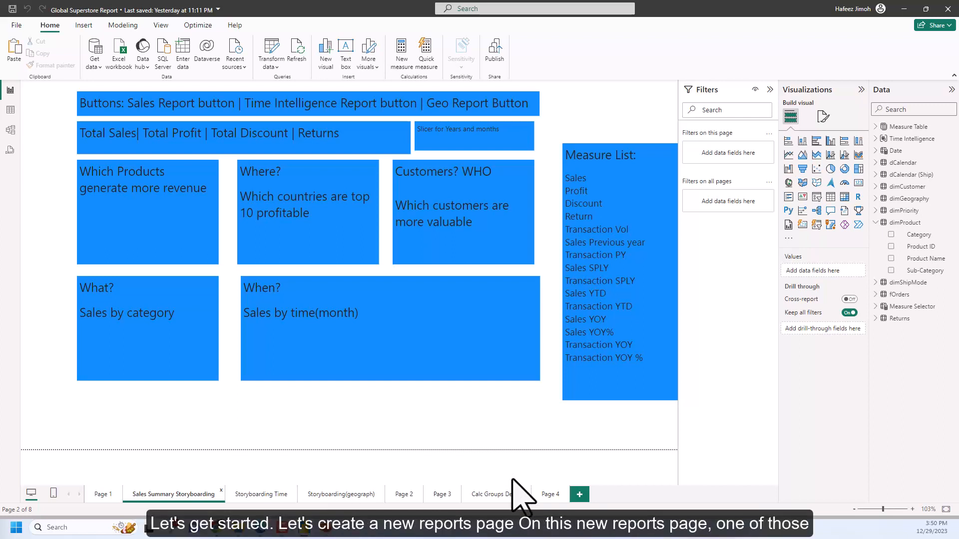
{"action": "left_click", "coordinate": [580, 496]}
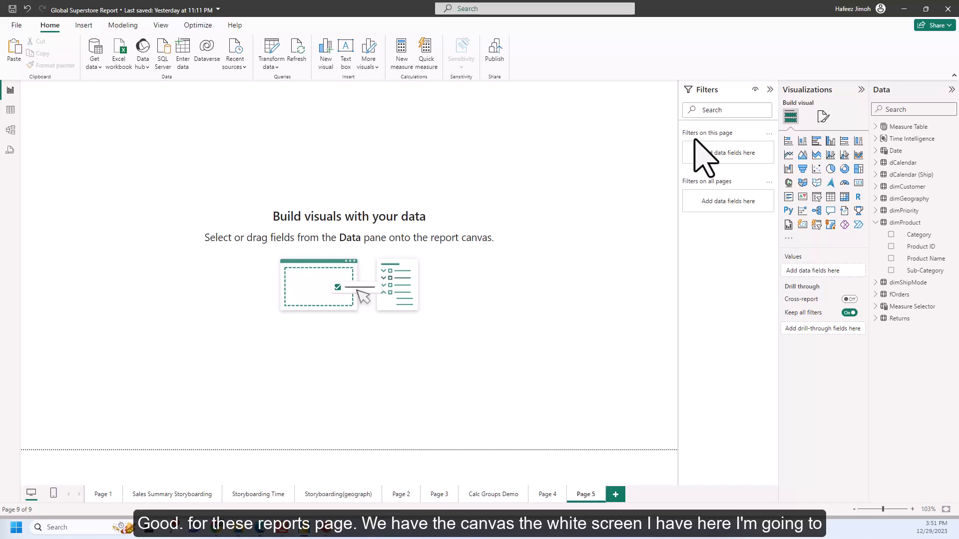
{"action": "left_click", "coordinate": [820, 122]}
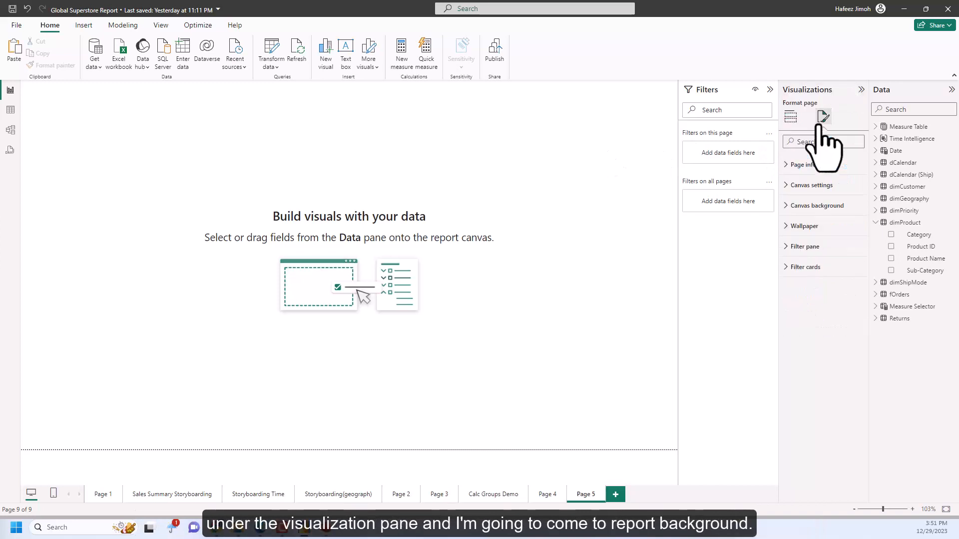
{"action": "left_click", "coordinate": [821, 207]}
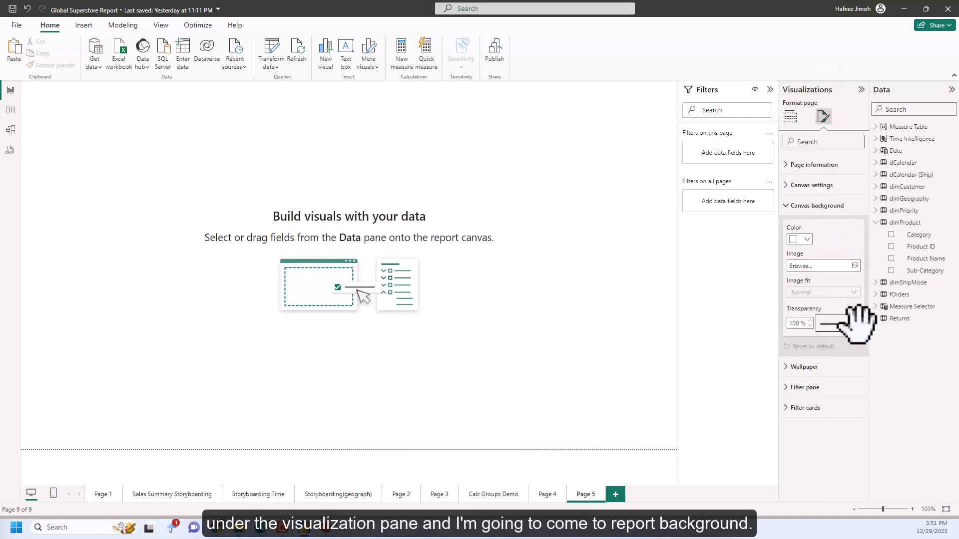
{"action": "left_click_drag", "start_coordinate": [858, 324], "coordinate": [820, 324]}
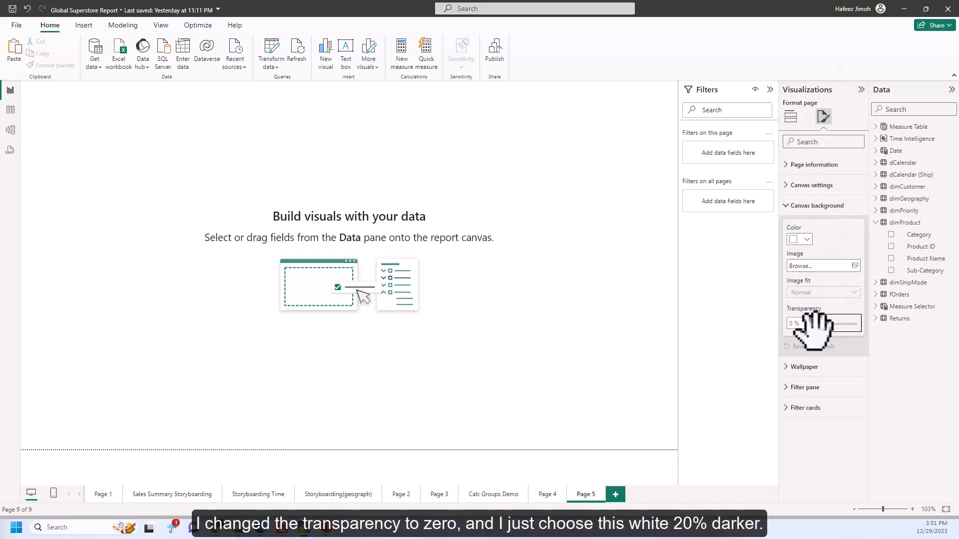
{"action": "left_click", "coordinate": [802, 240]}
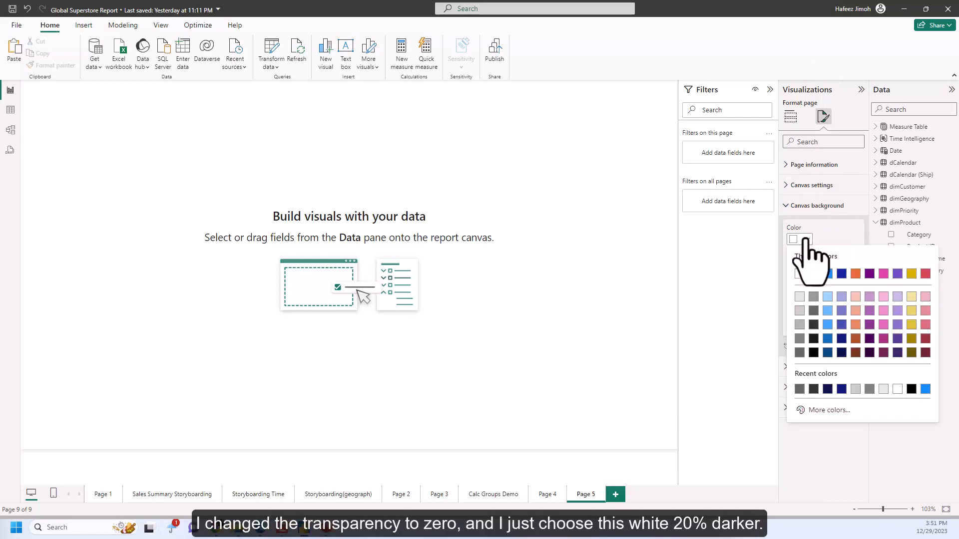
{"action": "left_click", "coordinate": [800, 310]}
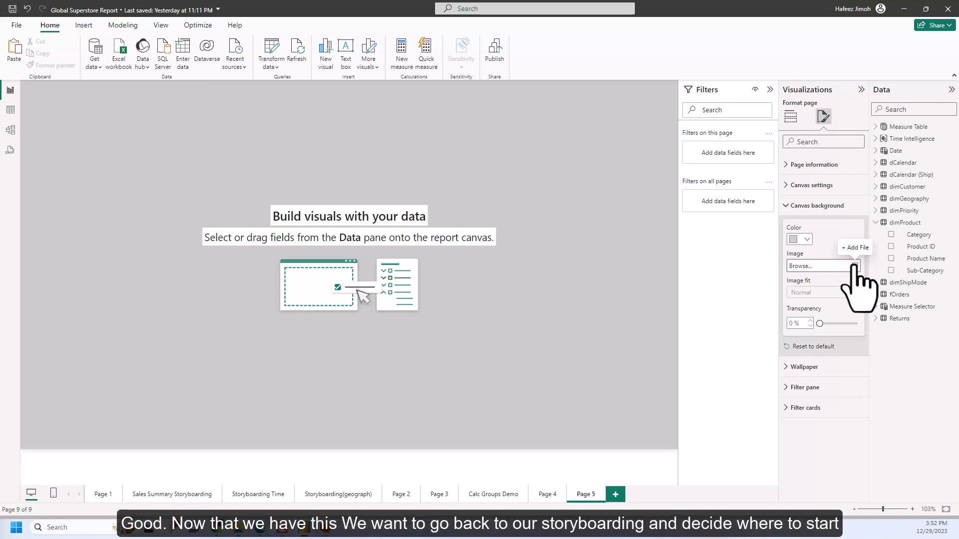
In the totals text box on the Sales Summary Storyboarding page, replace "Discount" with "Trransactions"
{"action": "left_click", "coordinate": [193, 496]}
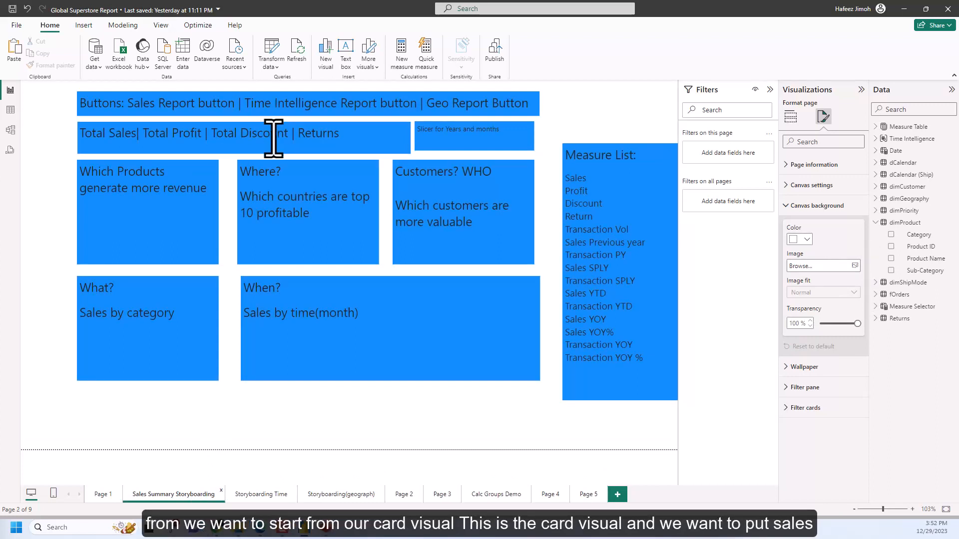
{"action": "left_click", "coordinate": [119, 134]}
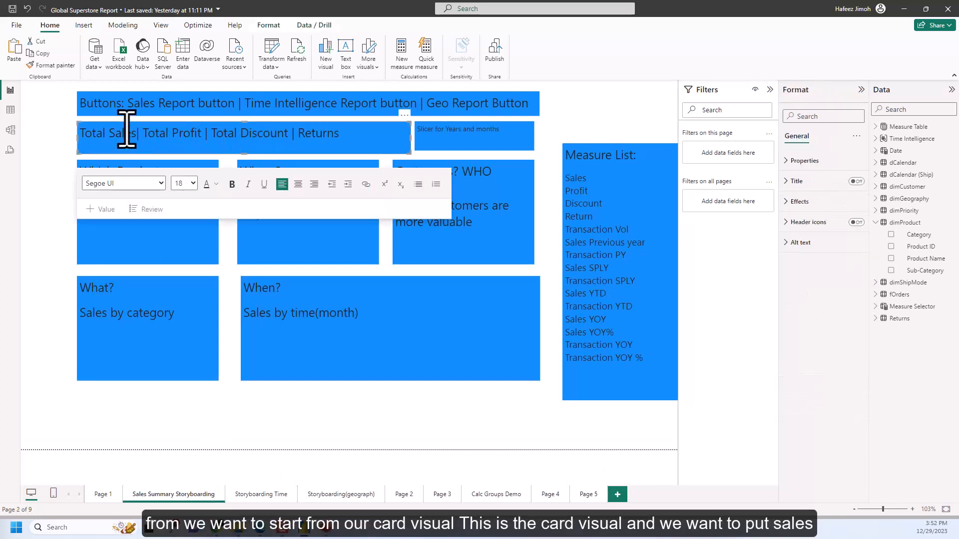
{"action": "left_click", "coordinate": [64, 150]}
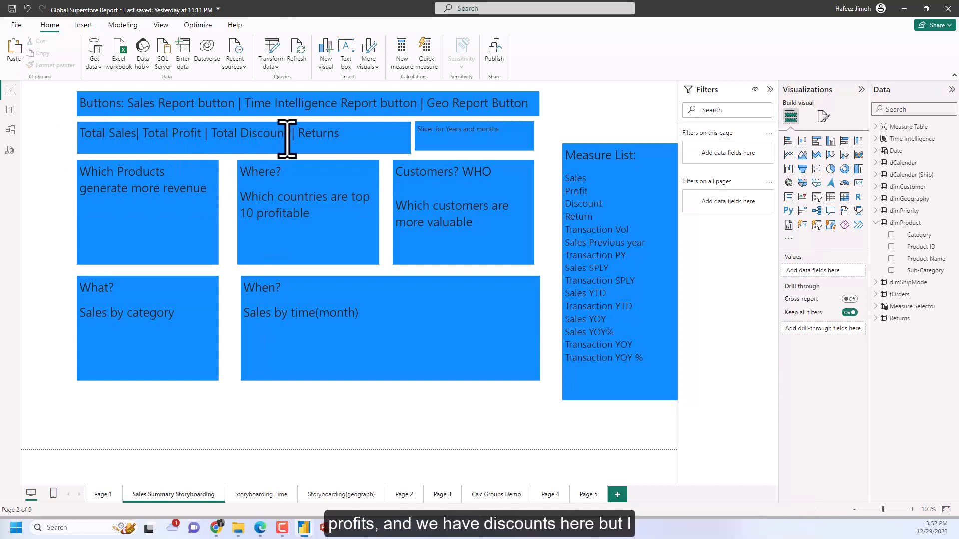
{"action": "left_click_drag", "start_coordinate": [288, 139], "coordinate": [240, 138]}
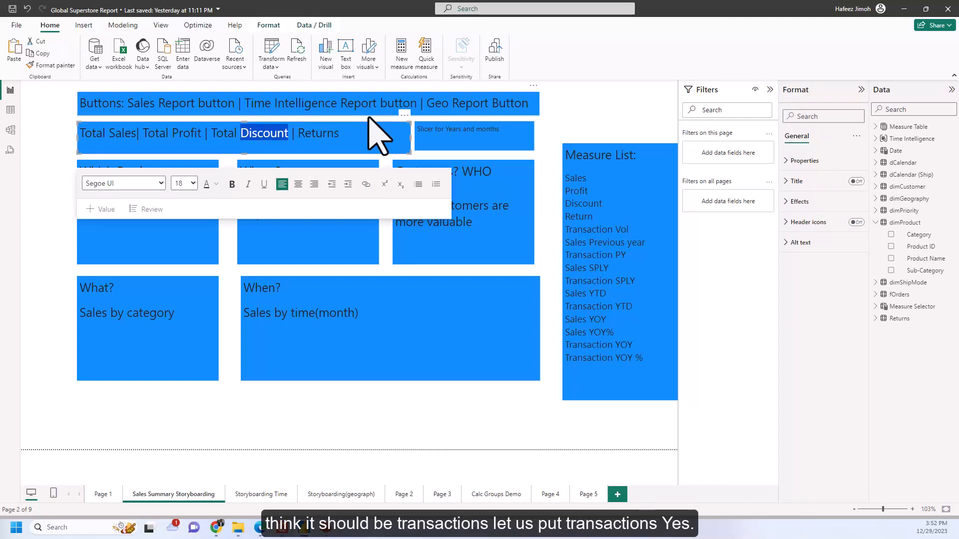
{"action": "type", "text": "Trransactios"}
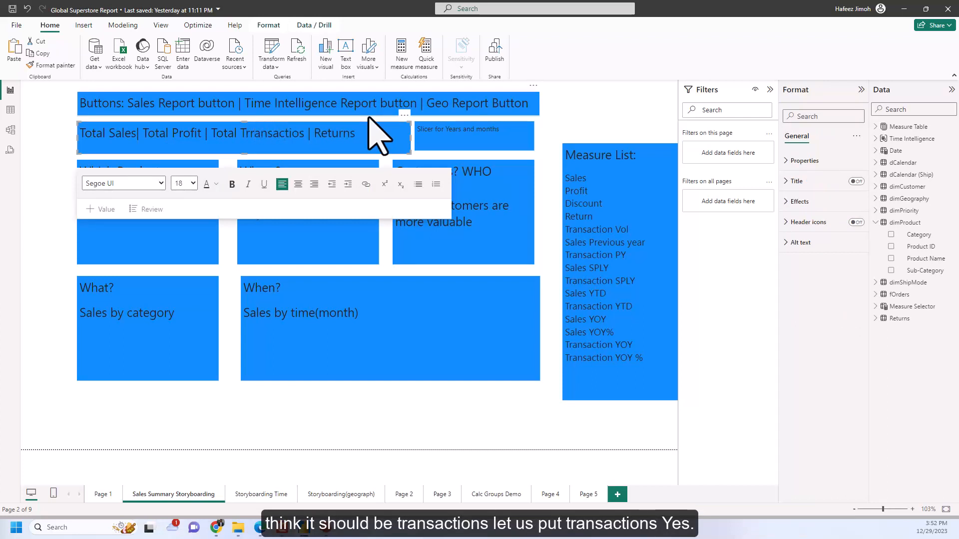
{"action": "key", "text": "BackSpace"}
{"action": "type", "text": "ns"}
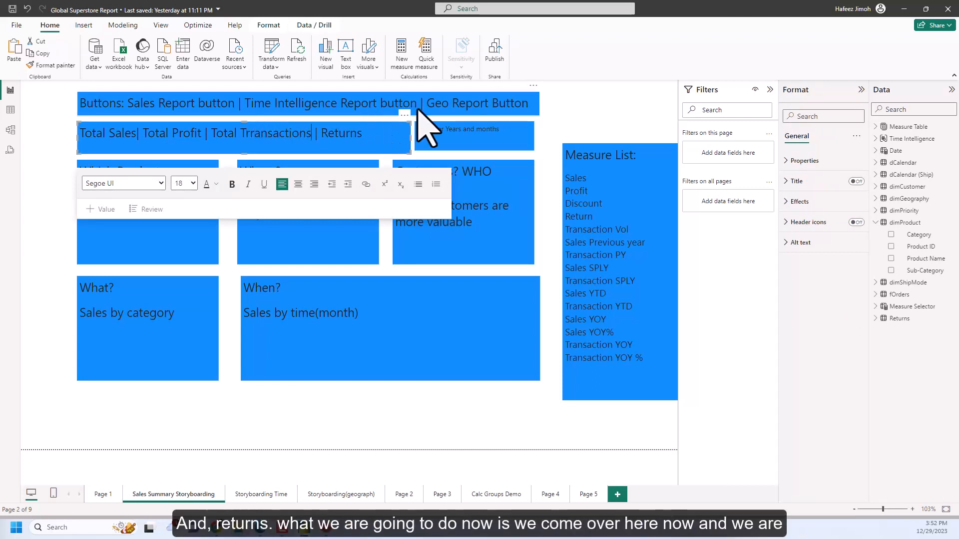
Insert a new-style card visual on Page 5 and stretch it across most of the canvas's upper edge
{"action": "left_click", "coordinate": [584, 496]}
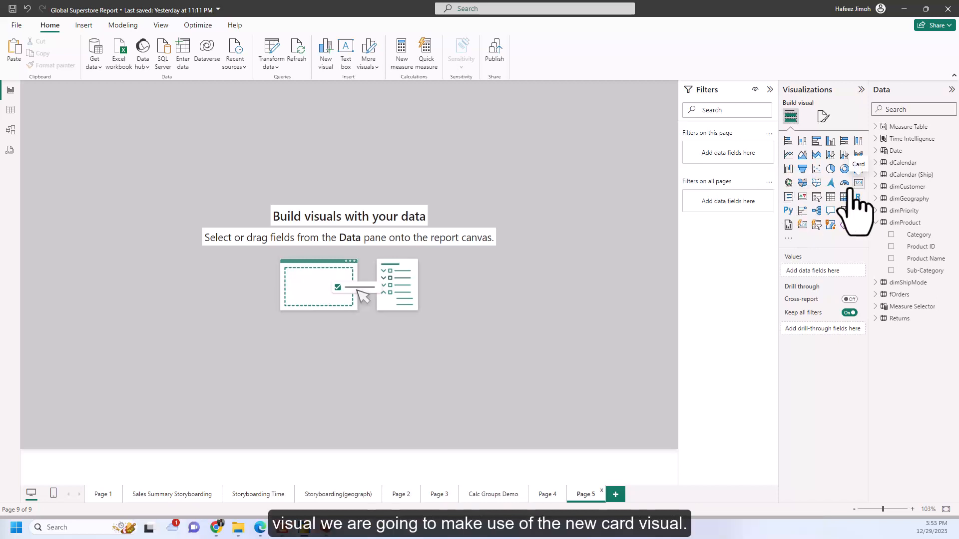
{"action": "left_click", "coordinate": [803, 225]}
{"action": "left_click_drag", "start_coordinate": [167, 221], "coordinate": [556, 199]}
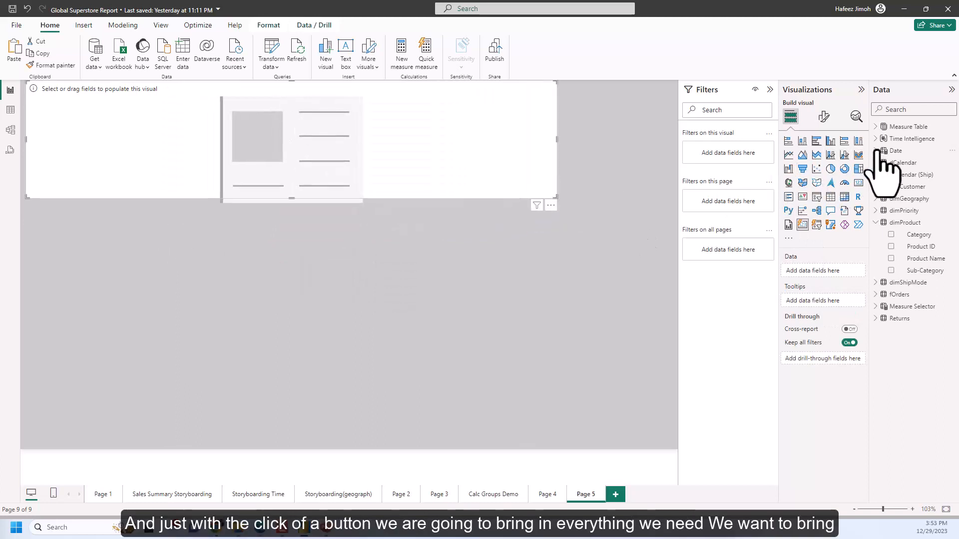
Add the Sales, Profit and Transactions measures from Measure Table to the card visual
{"action": "left_click", "coordinate": [879, 128]}
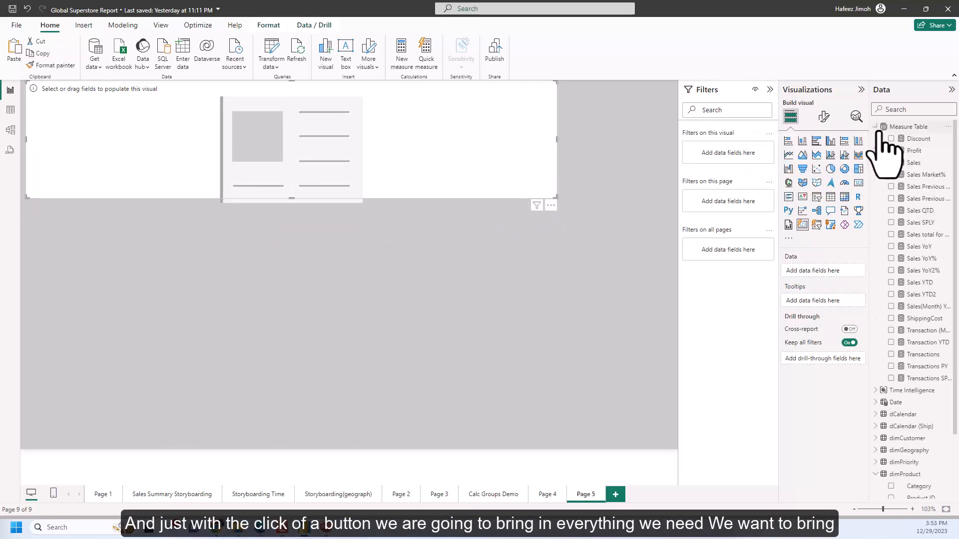
{"action": "left_click", "coordinate": [892, 162]}
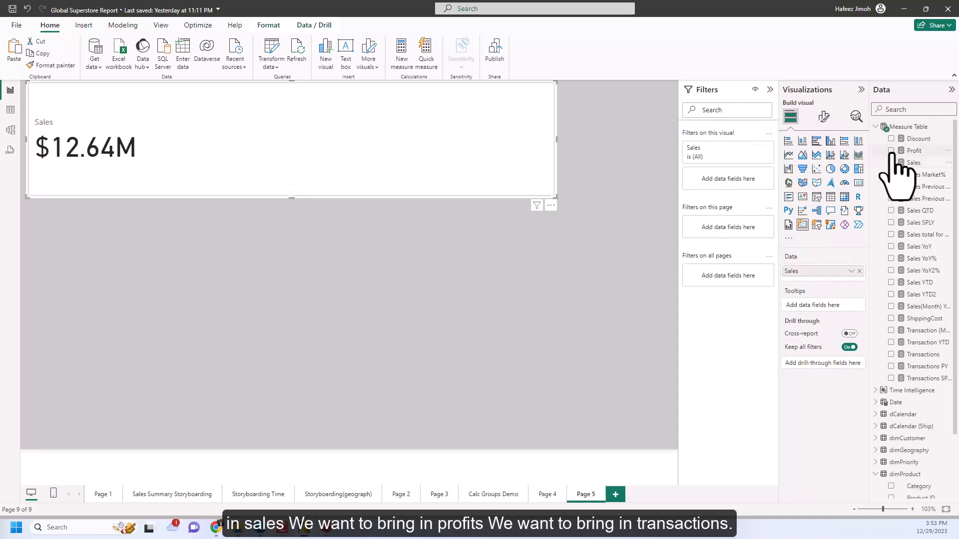
{"action": "left_click", "coordinate": [892, 151]}
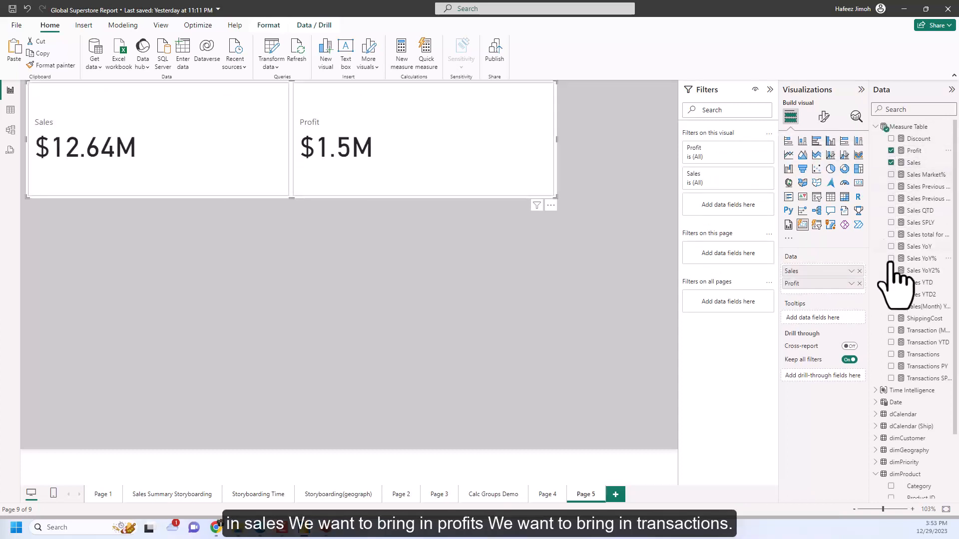
{"action": "left_click", "coordinate": [892, 355]}
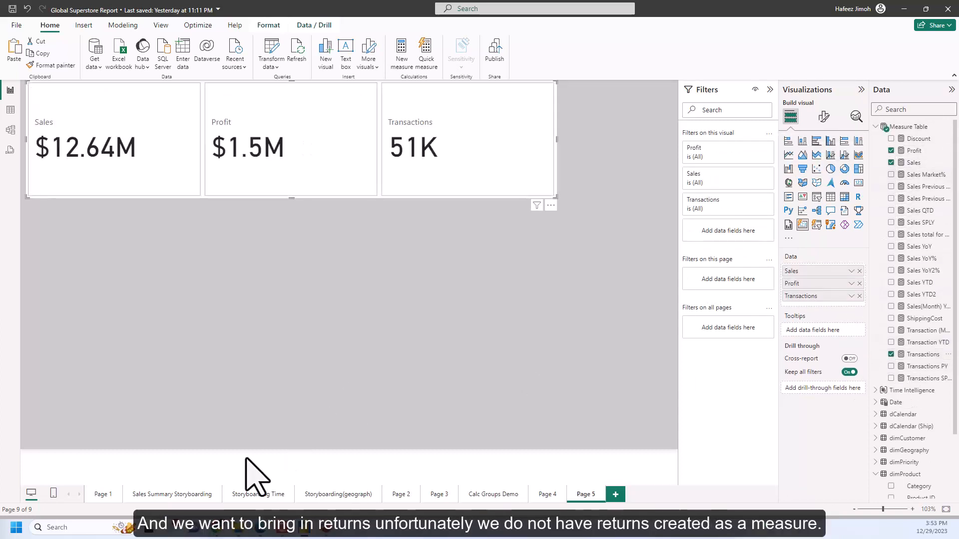
Check the Returns entry on the Sales Summary Storyboarding page and create the measure Returns = COUNTROWS(Returns) in Measure Table
{"action": "left_click", "coordinate": [176, 495]}
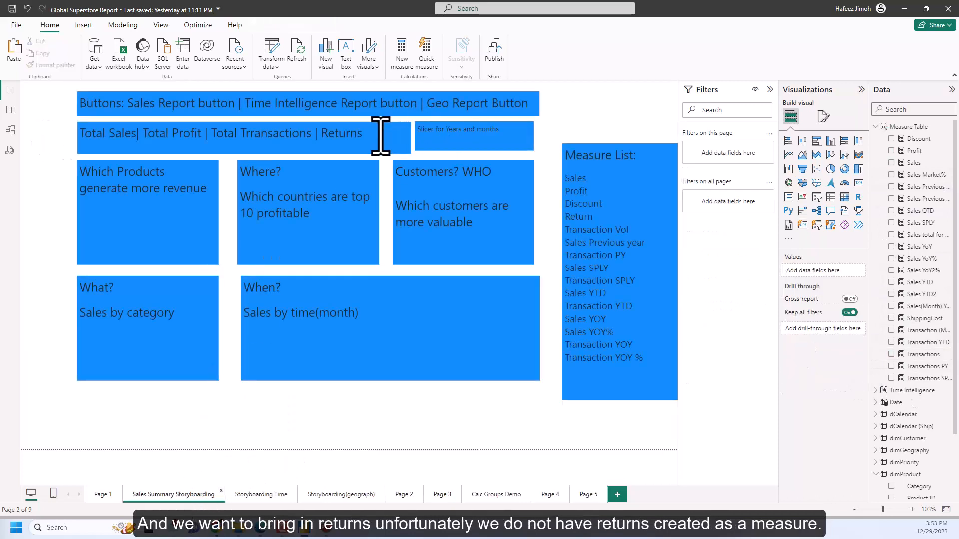
{"action": "left_click_drag", "start_coordinate": [381, 135], "coordinate": [322, 135]}
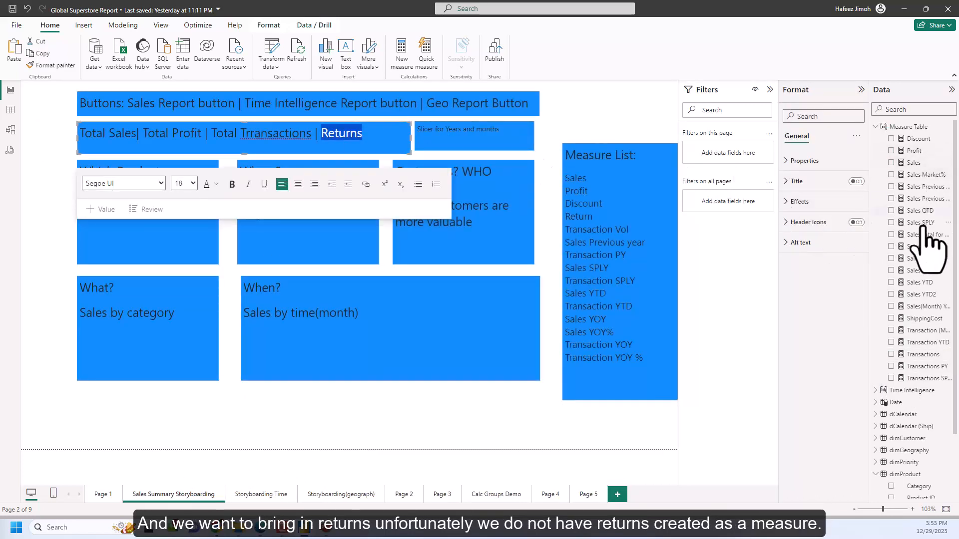
{"action": "right_click", "coordinate": [915, 175]}
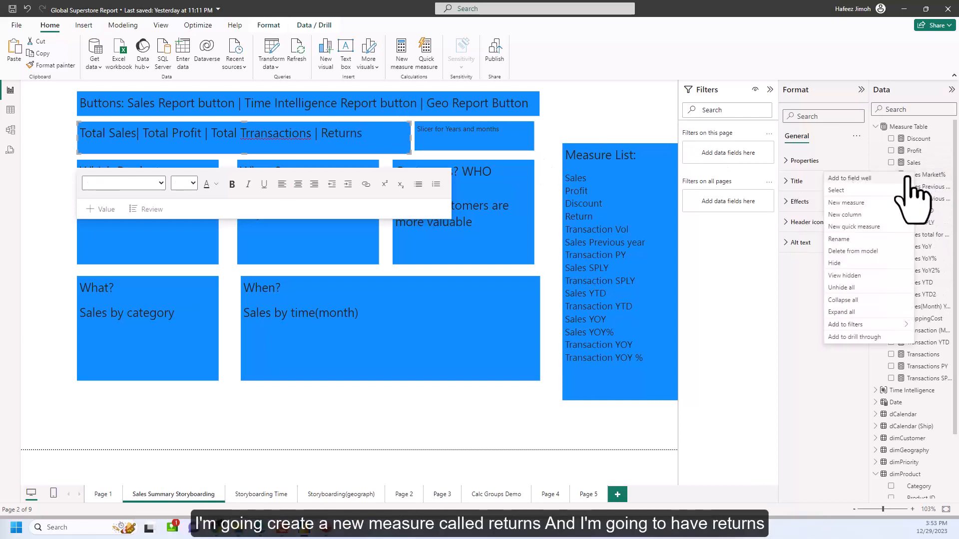
{"action": "left_click", "coordinate": [891, 203]}
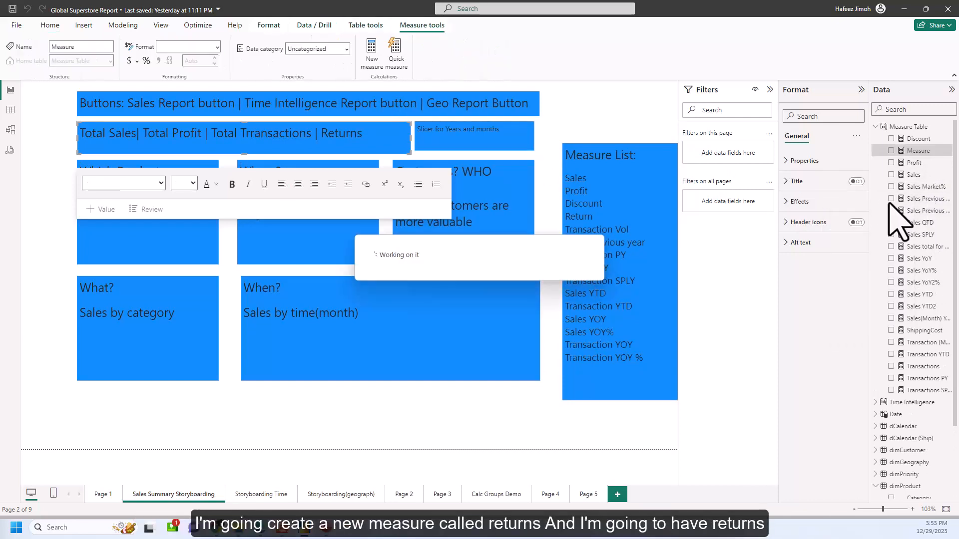
{"action": "type", "text": "Ret"}
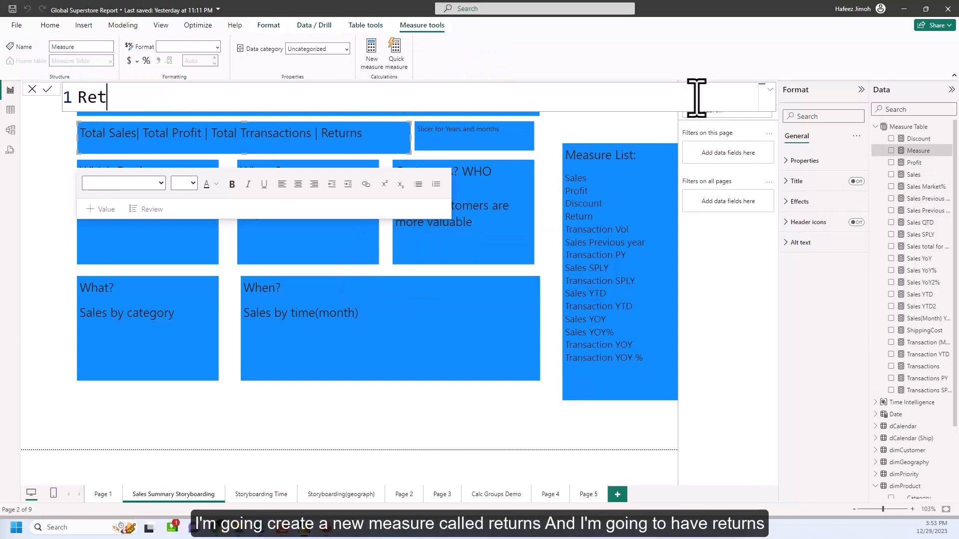
{"action": "type", "text": "urns ="}
{"action": "type", "text": "OUNTROWS("}
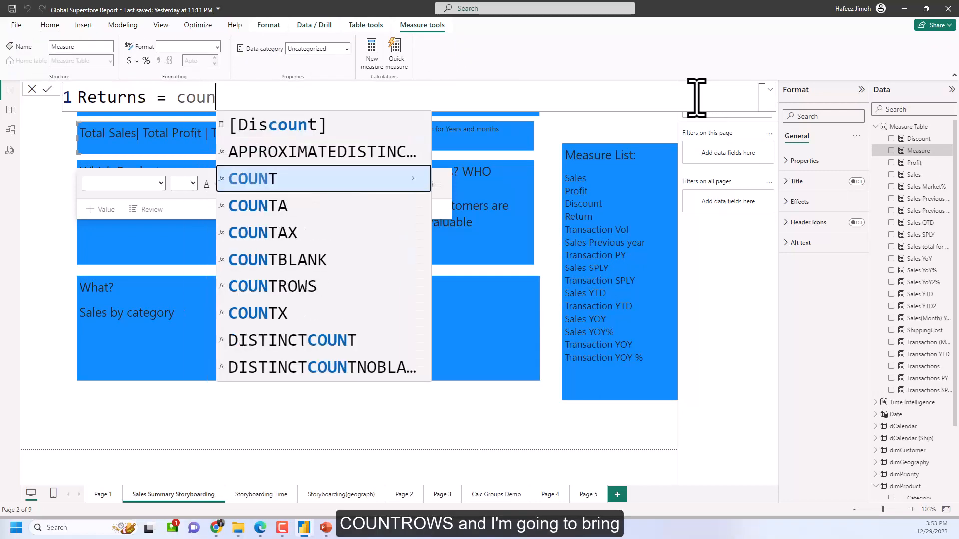
{"action": "type", "text": "re"}
{"action": "key", "text": "Down"}
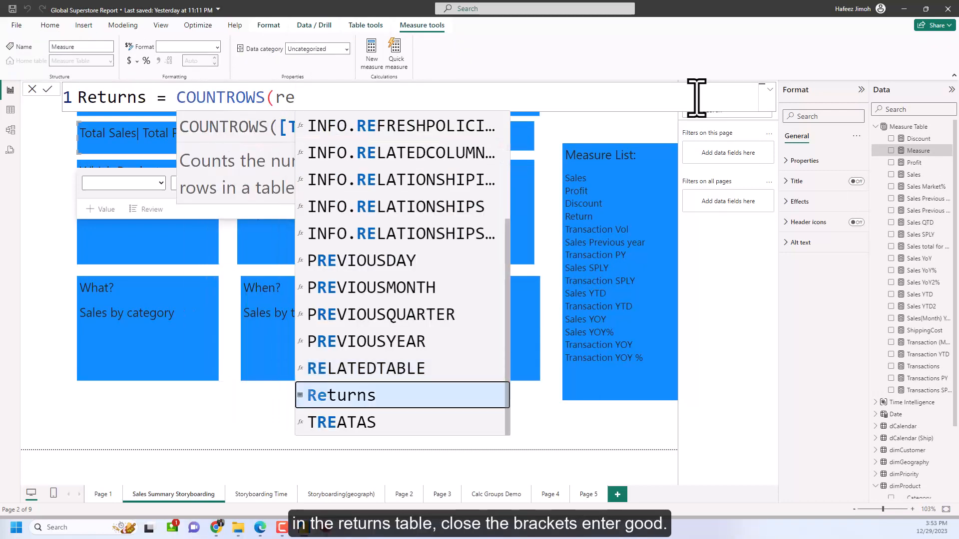
{"action": "key", "text": "Tab"}
{"action": "type", "text": ")"}
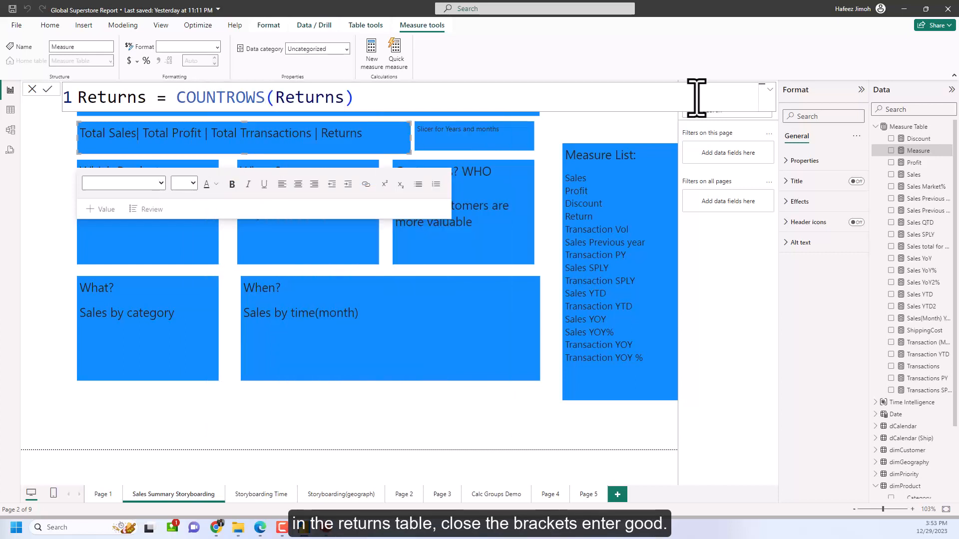
{"action": "key", "text": "Return"}
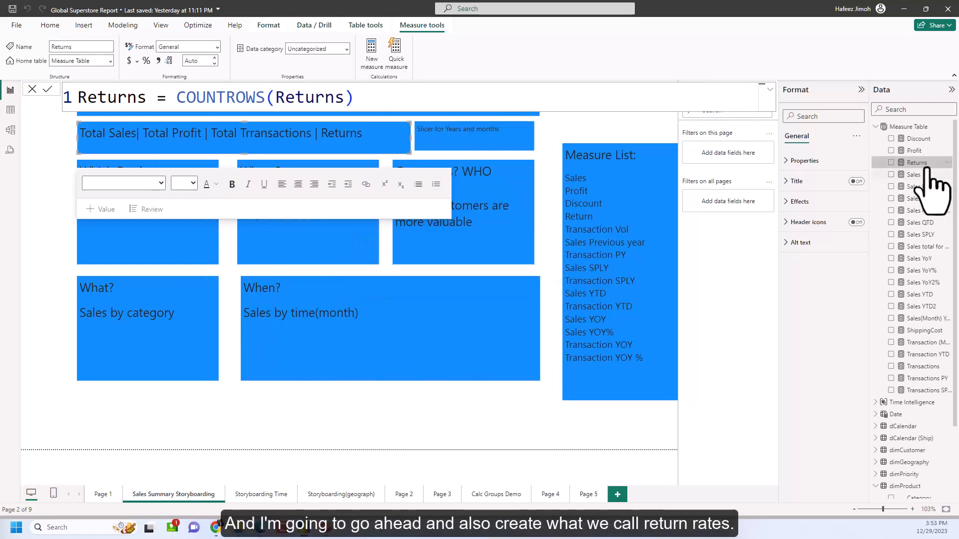
Create the measure Return Rate = DIVIDE([Returns],[Transactions]) in Measure Table
{"action": "right_click", "coordinate": [924, 163]}
{"action": "left_click", "coordinate": [905, 195]}
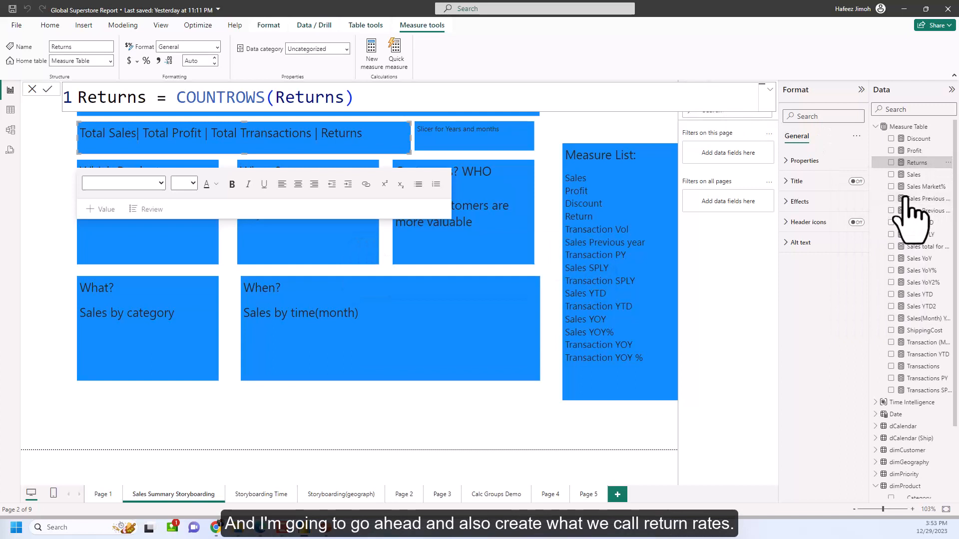
{"action": "type", "text": "Return Rate"}
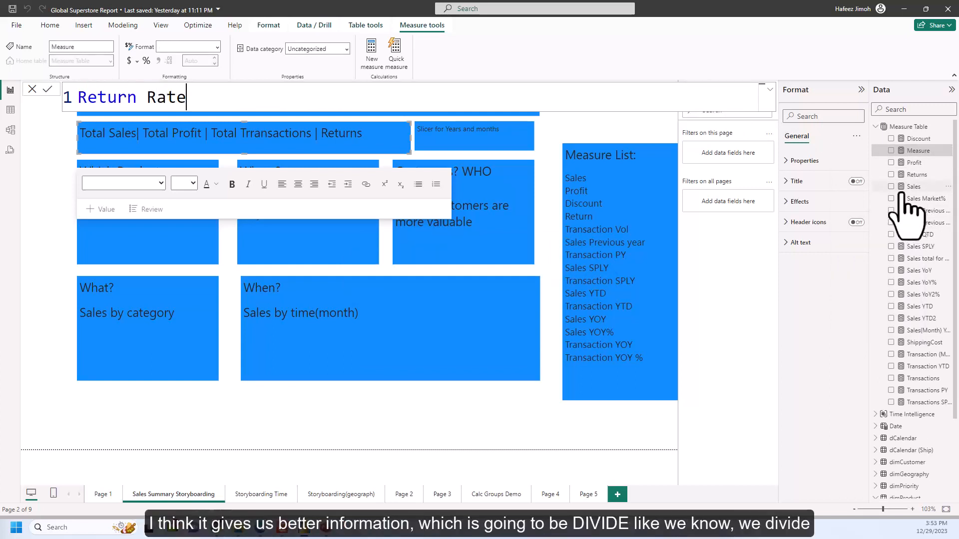
{"action": "type", "text": " = dib"}
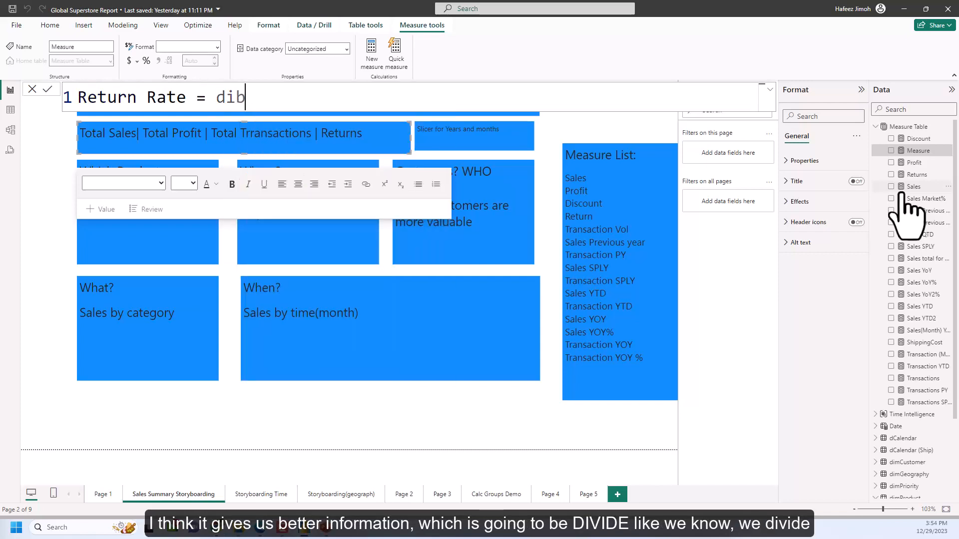
{"action": "key", "text": "BackSpace"}
{"action": "type", "text": "vi"}
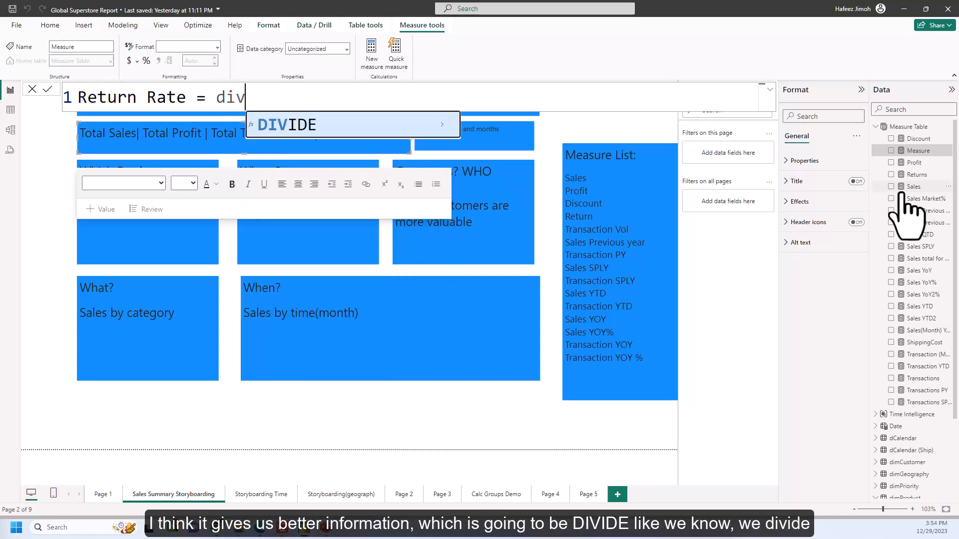
{"action": "key", "text": "Tab"}
{"action": "type", "text": "[r"}
{"action": "key", "text": "BackSpace"}
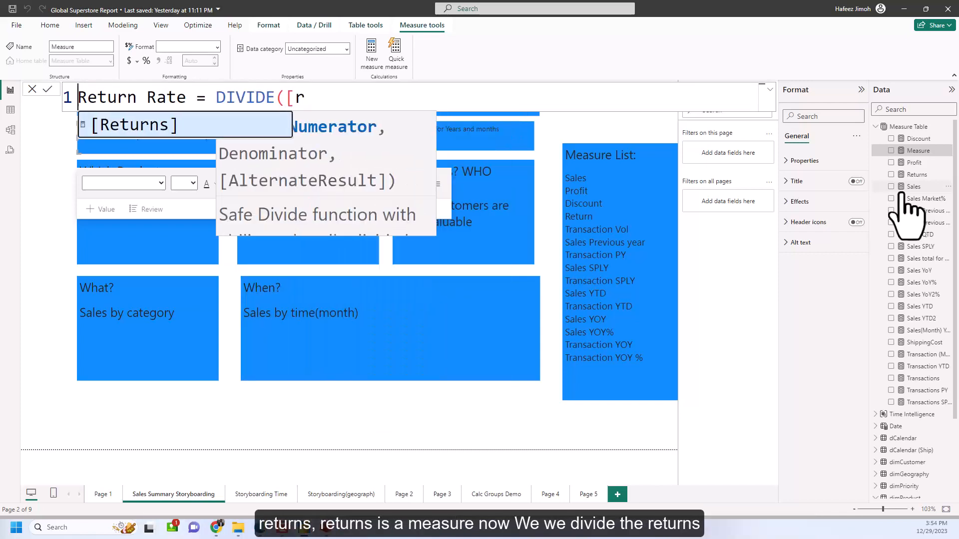
{"action": "type", "text": "e"}
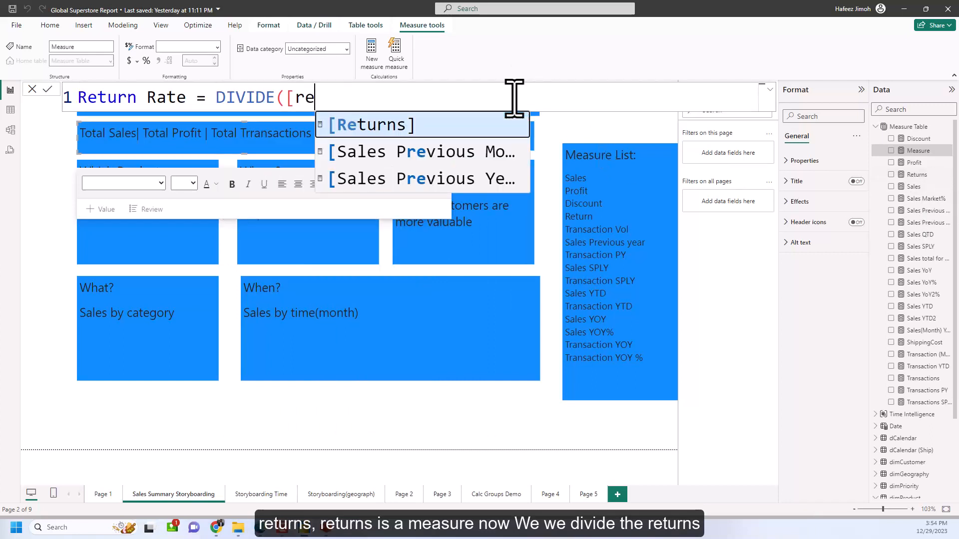
{"action": "key", "text": "Tab"}
{"action": "type", "text": ","}
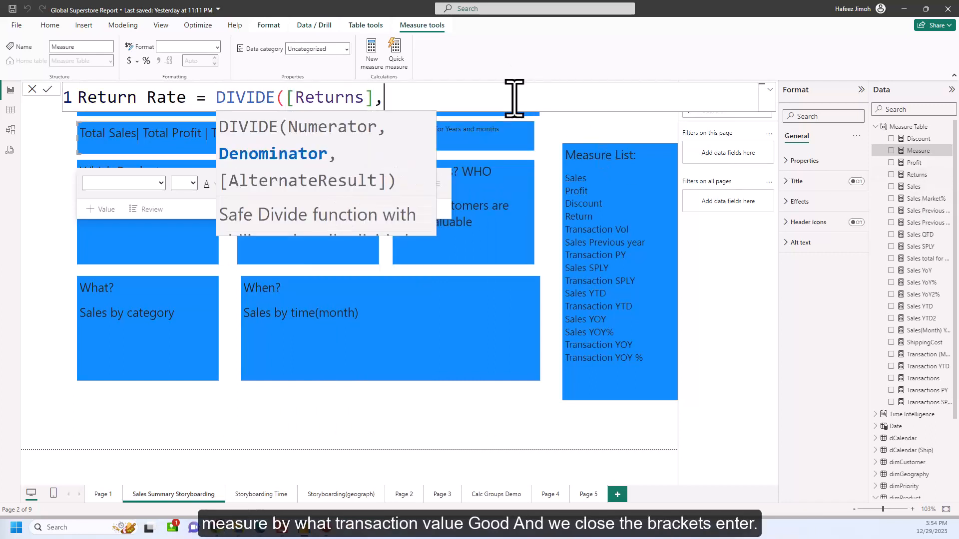
{"action": "type", "text": "[Transactions])"}
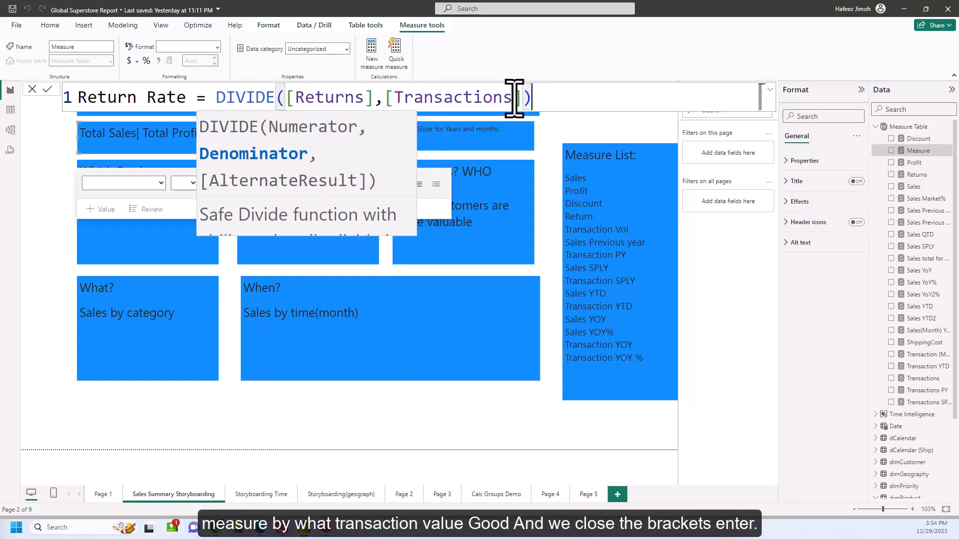
{"action": "key", "text": "Return"}
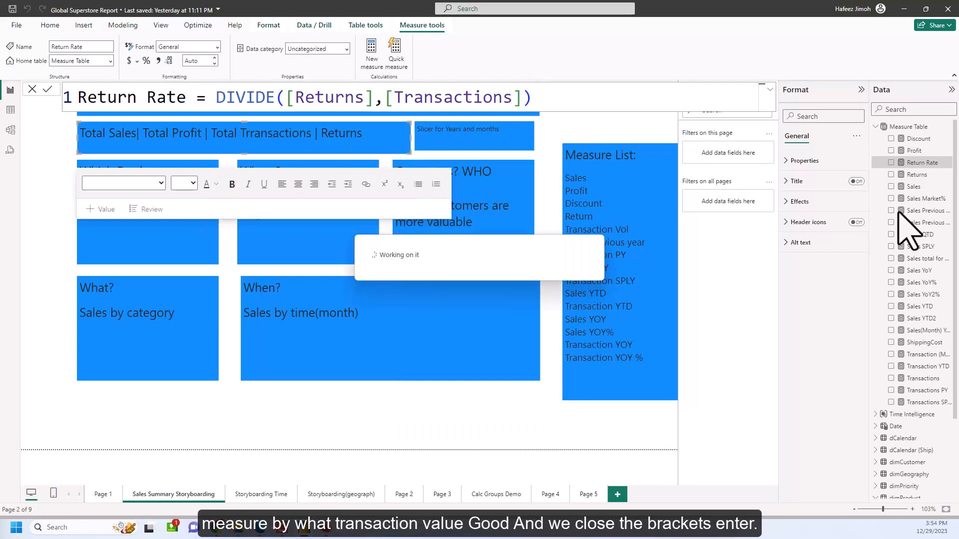
Rename Page 5 as Sales Summary and add the Return Rate measure to its card visual
{"action": "left_click", "coordinate": [585, 494]}
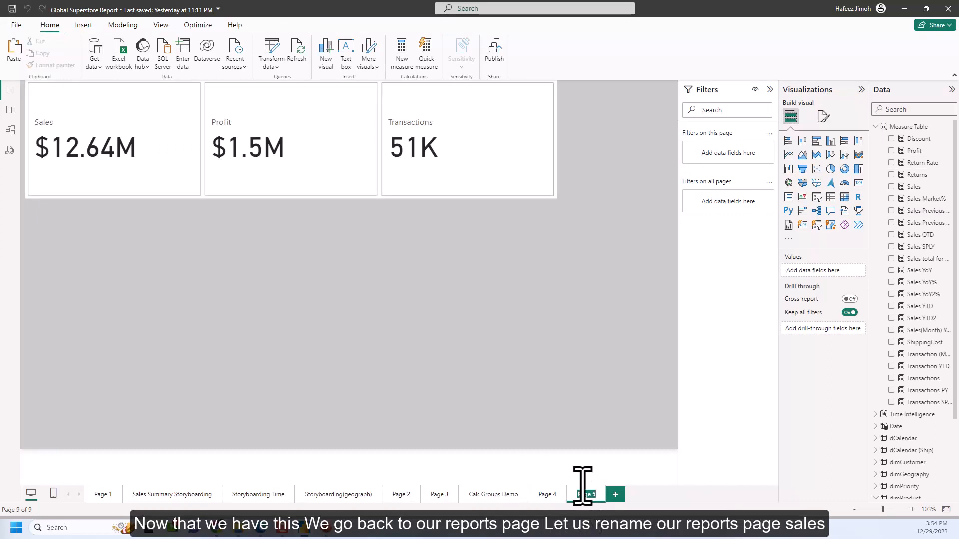
{"action": "key", "text": "Return"}
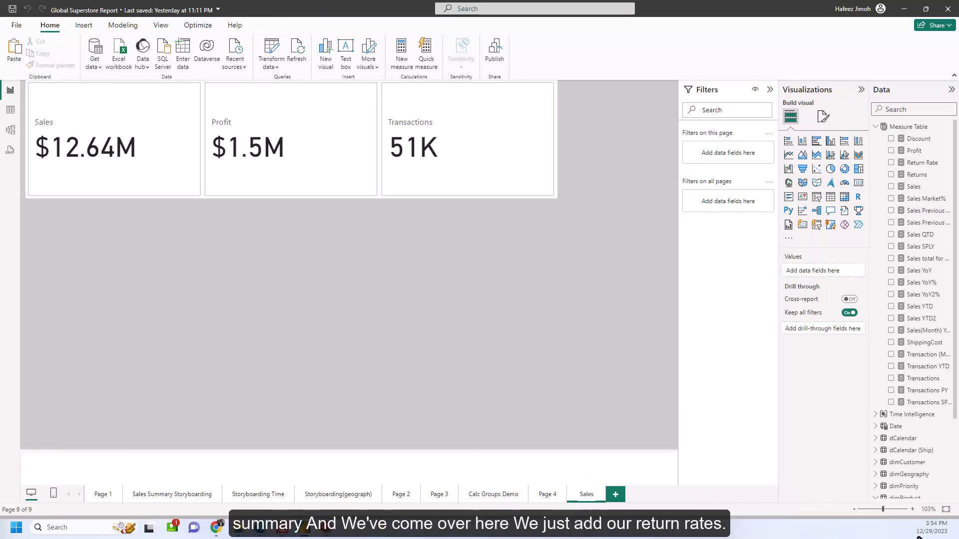
{"action": "left_click", "coordinate": [538, 191]}
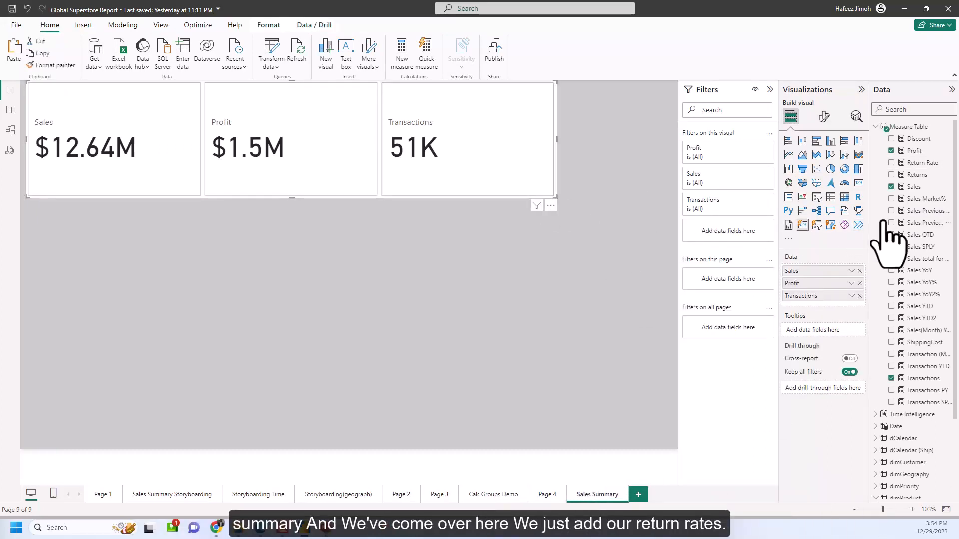
{"action": "left_click", "coordinate": [893, 163]}
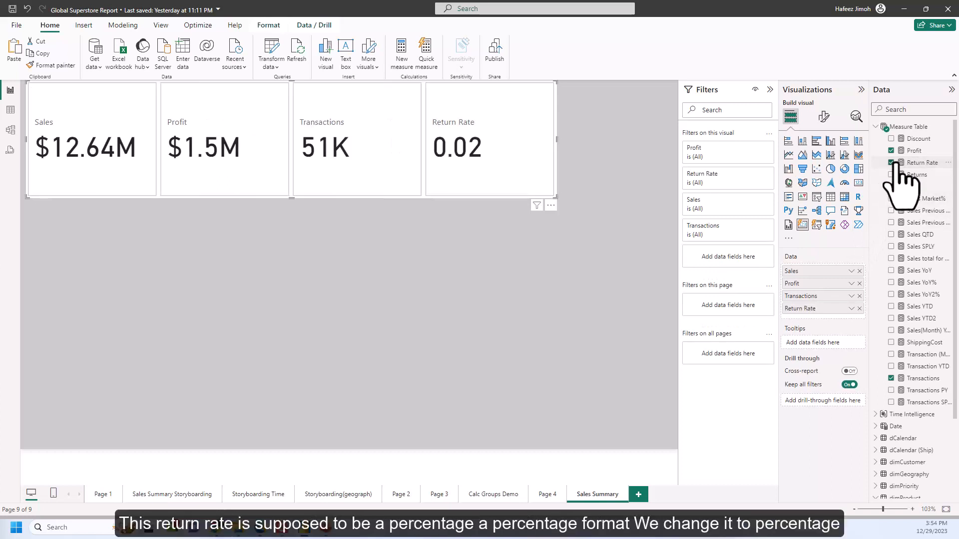
Format the Return Rate measure as a percentage and move the card visual down towards the middle of the canvas
{"action": "left_click", "coordinate": [917, 164]}
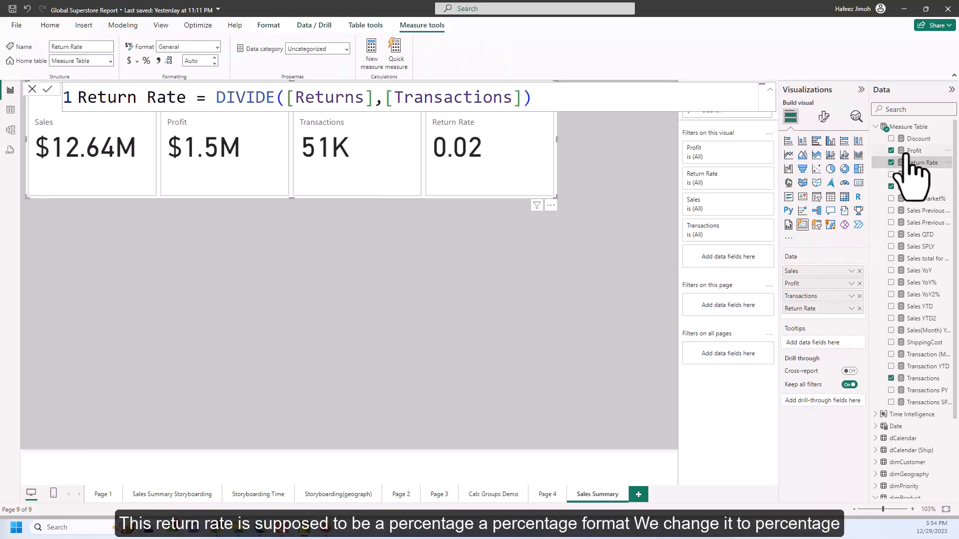
{"action": "left_click", "coordinate": [146, 61]}
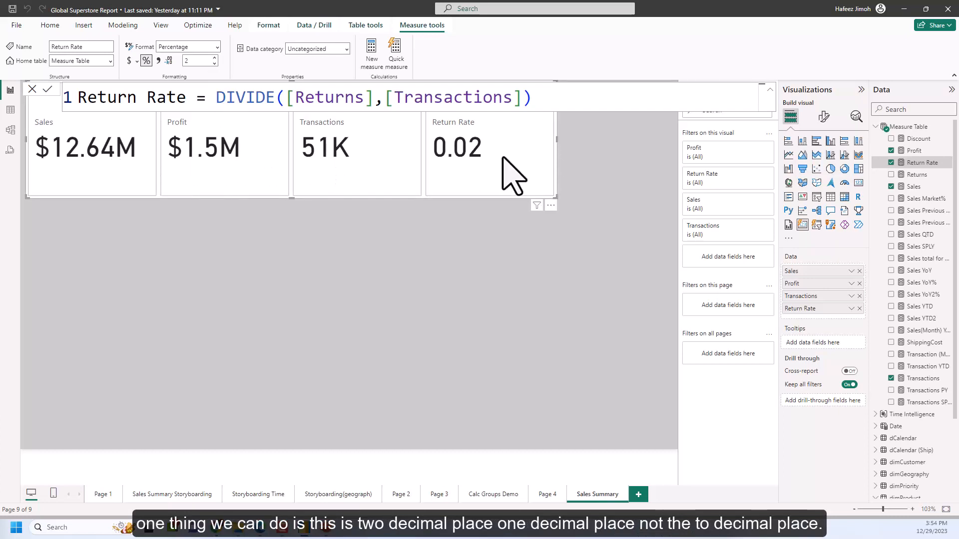
{"action": "left_click_drag", "start_coordinate": [553, 195], "coordinate": [605, 286]}
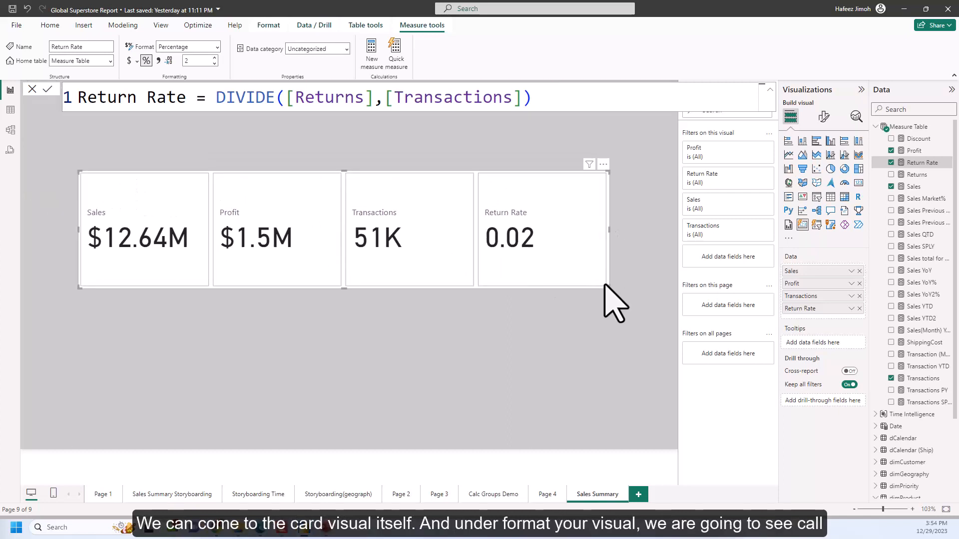
Try 1 decimal place for the card's callout values and settle on 2
{"action": "left_click", "coordinate": [825, 119]}
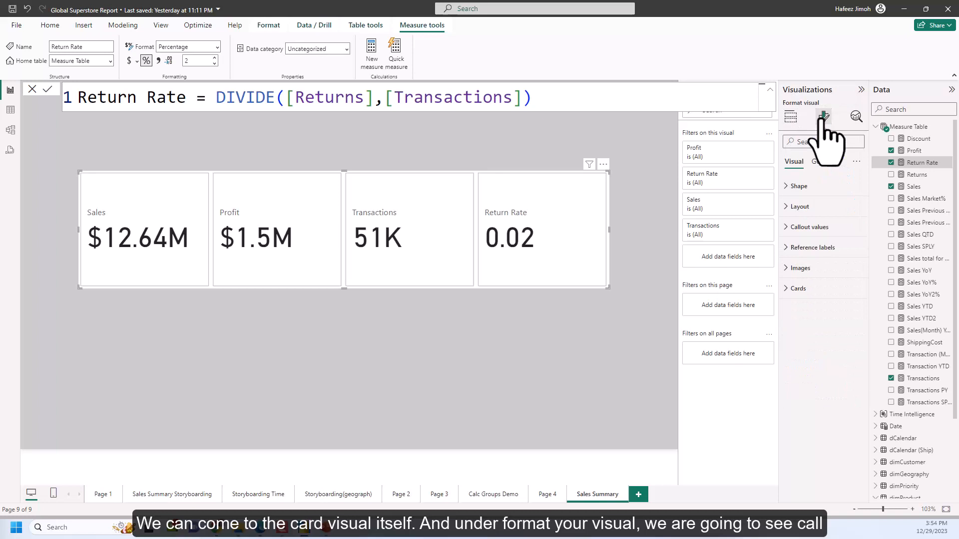
{"action": "left_click", "coordinate": [819, 229]}
{"action": "scroll", "coordinate": [850, 332], "scroll_direction": "down", "scroll_amount": 4}
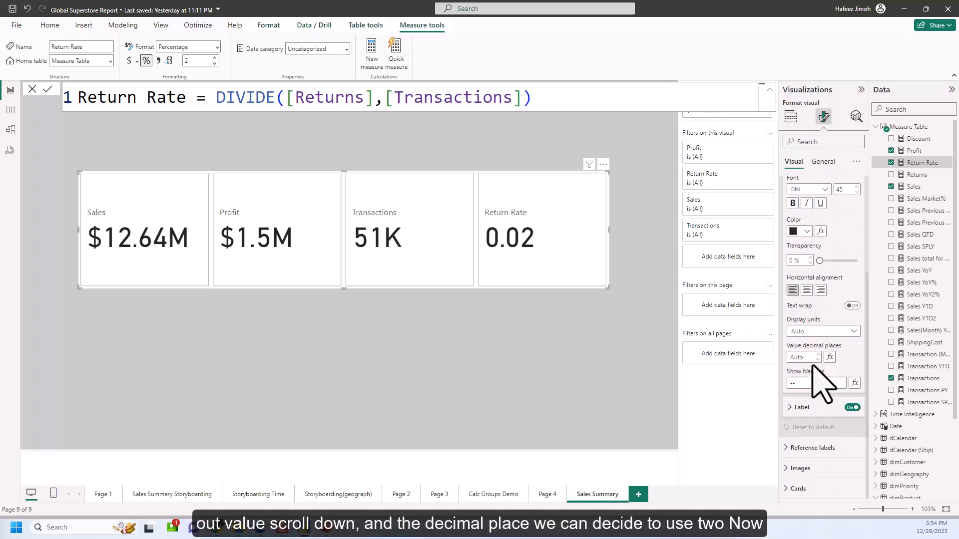
{"action": "left_click", "coordinate": [814, 357]}
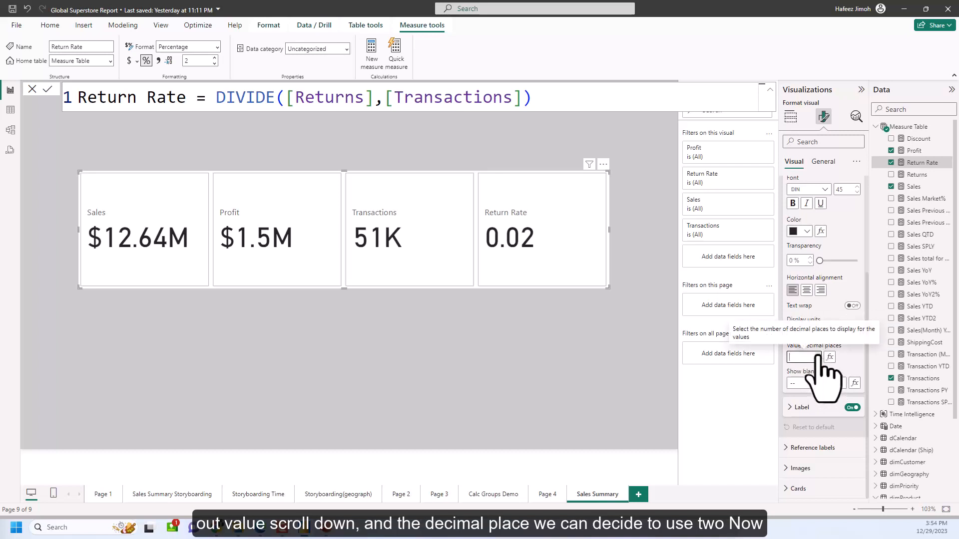
{"action": "type", "text": "1"}
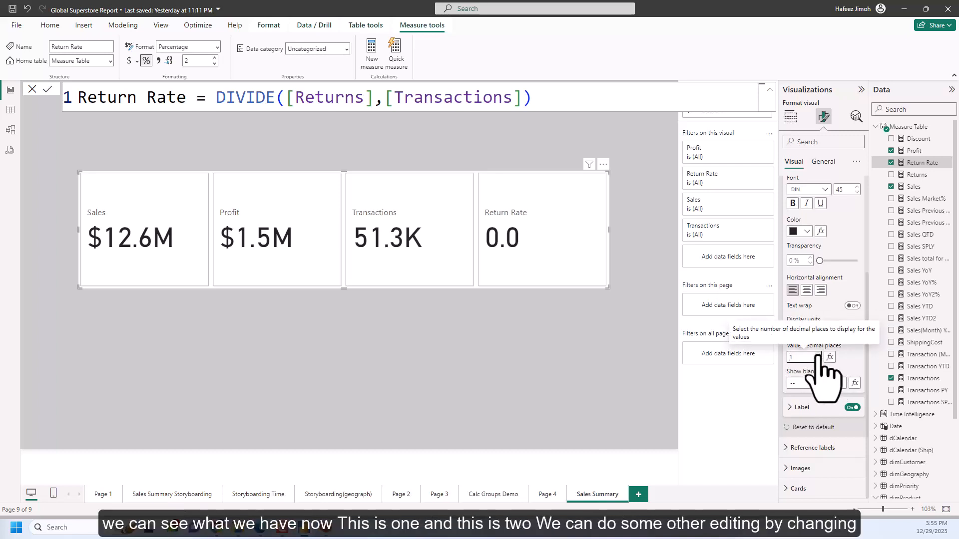
{"action": "key", "text": "BackSpace"}
{"action": "type", "text": "2"}
Set the font size of the card visual's callout values to 20 for all series
{"action": "left_click", "coordinate": [427, 273]}
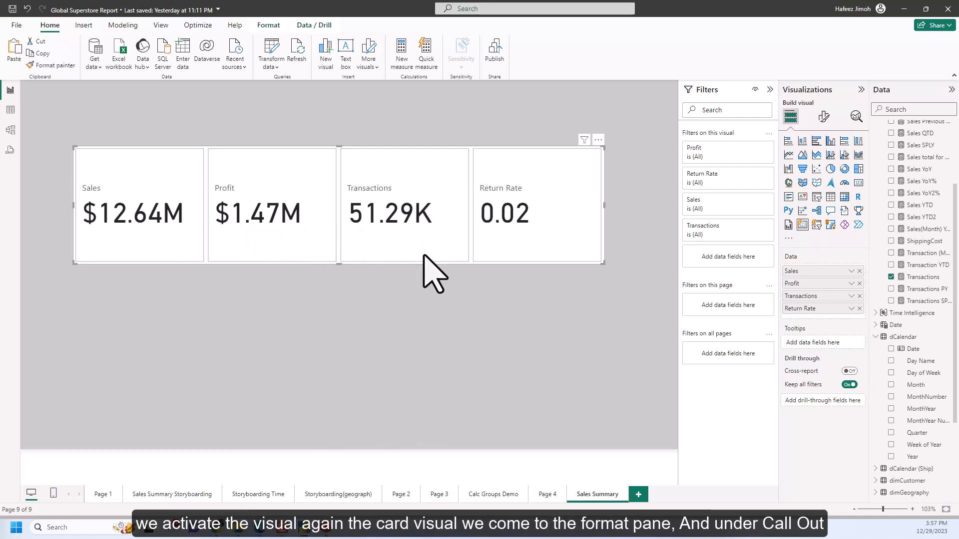
{"action": "left_click", "coordinate": [825, 116]}
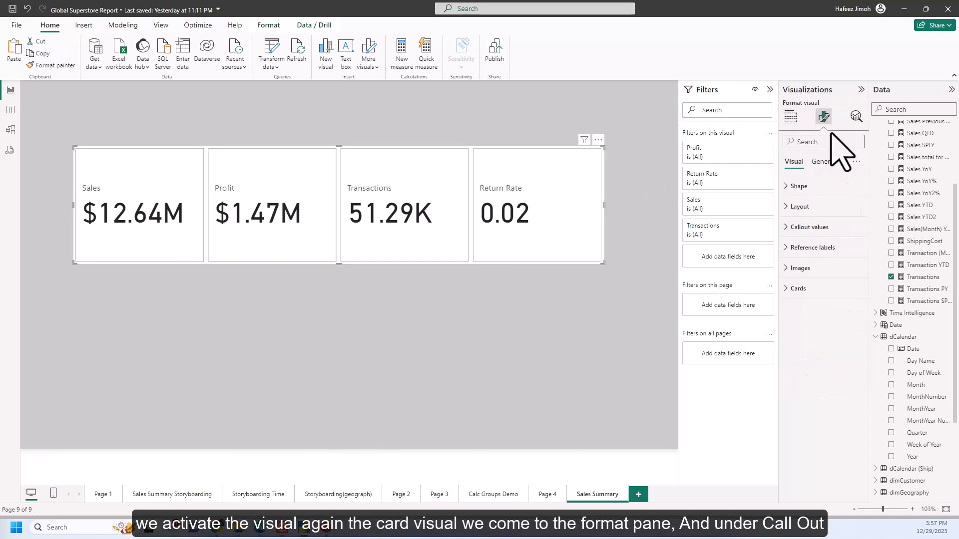
{"action": "left_click", "coordinate": [824, 228]}
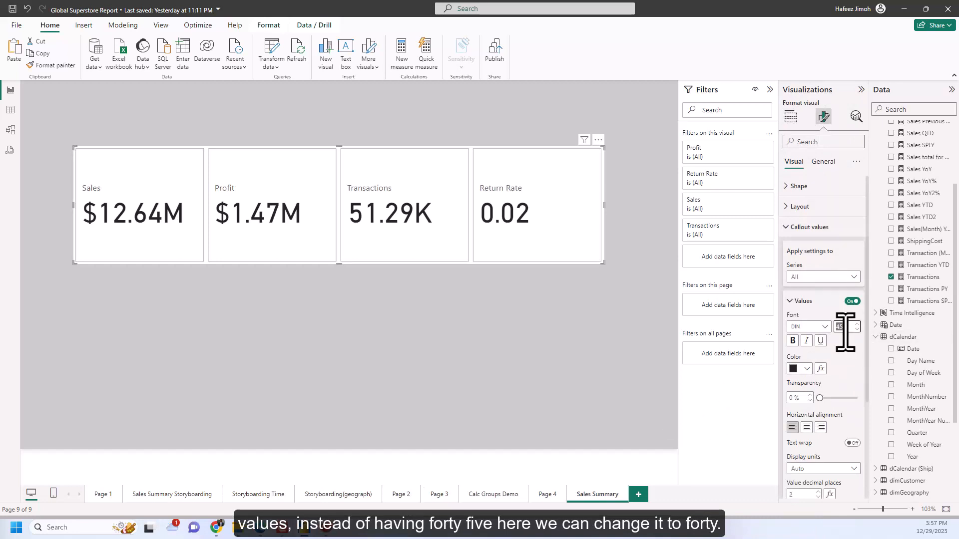
{"action": "type", "text": "20"}
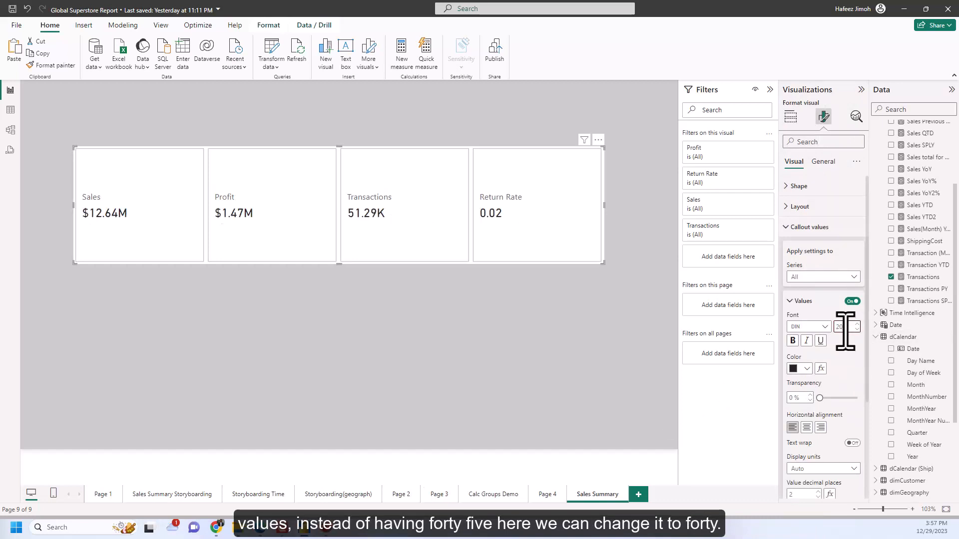
Try the Normal and Heading 2 styles for the card's callout labels and set them back to Heading 4
{"action": "scroll", "coordinate": [855, 365], "scroll_direction": "down", "scroll_amount": 5}
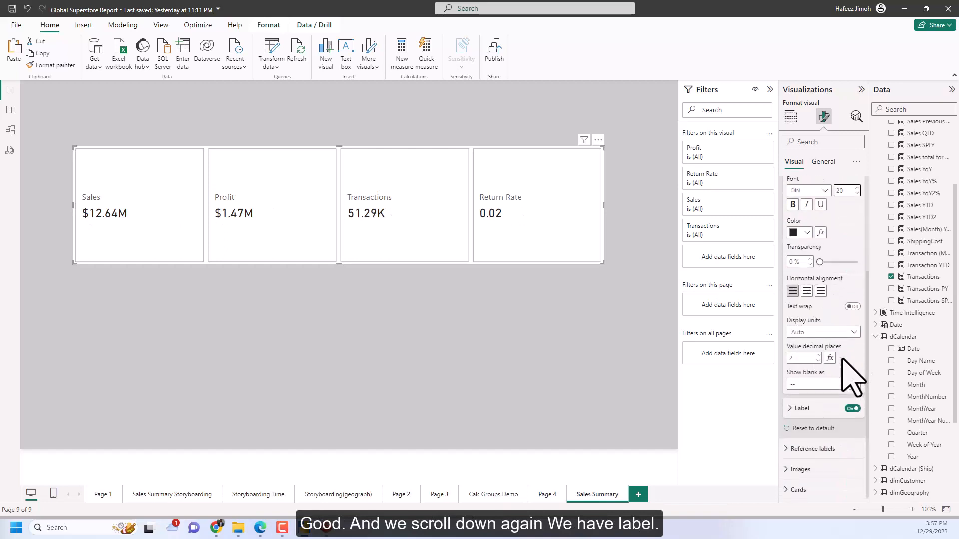
{"action": "left_click", "coordinate": [809, 408]}
{"action": "scroll", "coordinate": [839, 439], "scroll_direction": "down", "scroll_amount": 3}
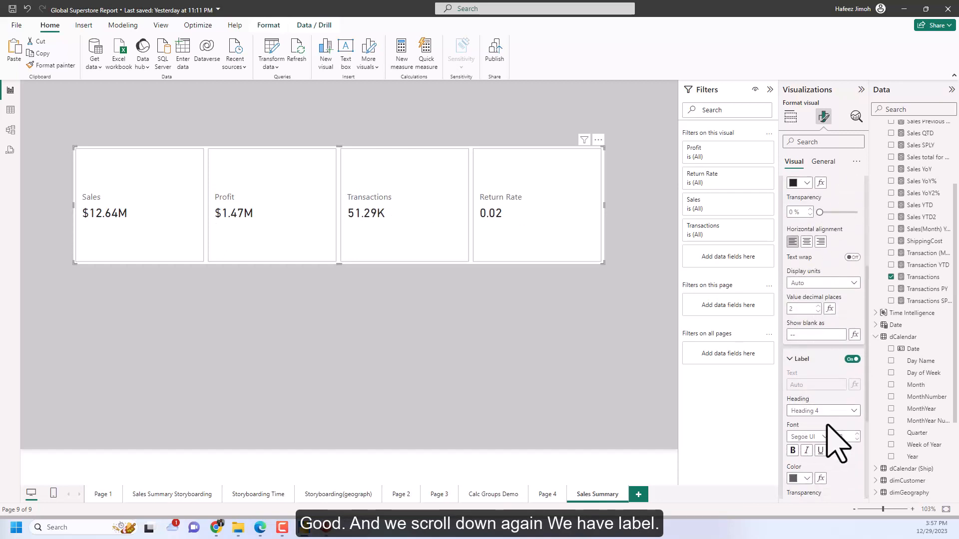
{"action": "left_click", "coordinate": [846, 362]}
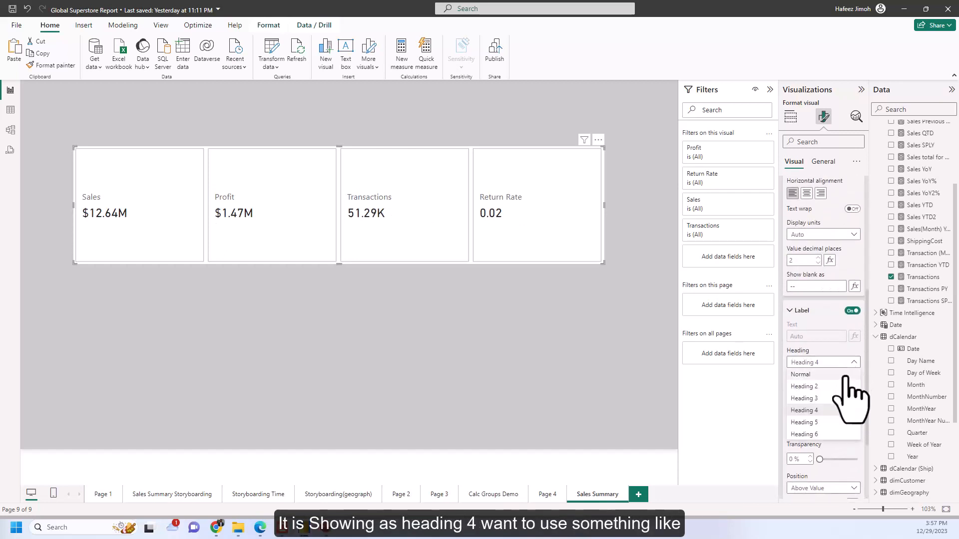
{"action": "left_click", "coordinate": [845, 378]}
{"action": "left_click", "coordinate": [852, 363]}
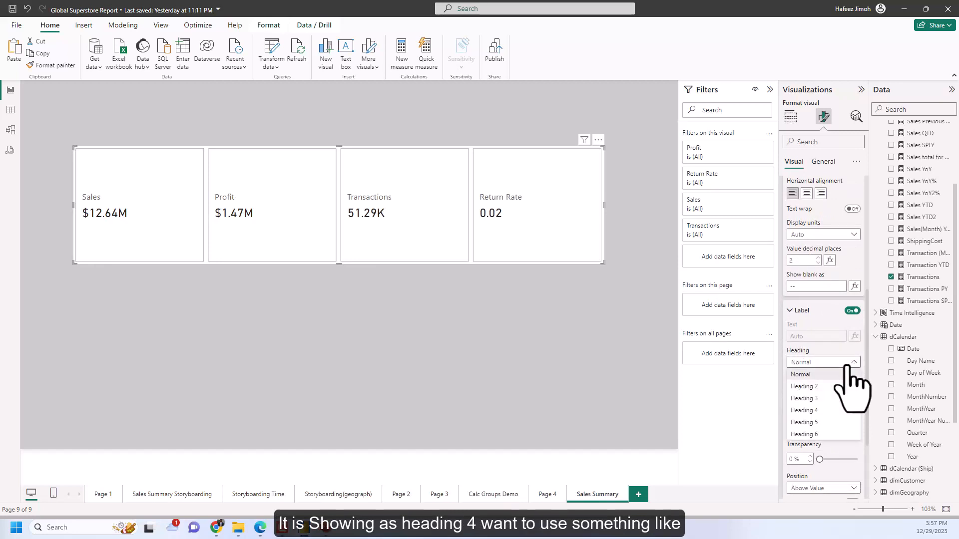
{"action": "left_click", "coordinate": [846, 386]}
{"action": "left_click", "coordinate": [848, 362]}
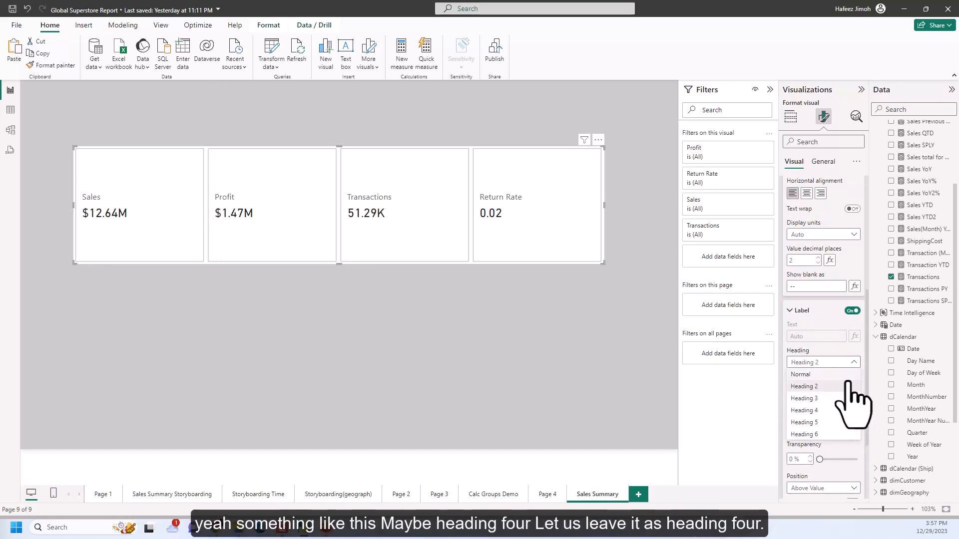
{"action": "left_click", "coordinate": [840, 410]}
Try the Below Value position for the card's callout labels and set it back to Above Value
{"action": "scroll", "coordinate": [849, 419], "scroll_direction": "down", "scroll_amount": 4}
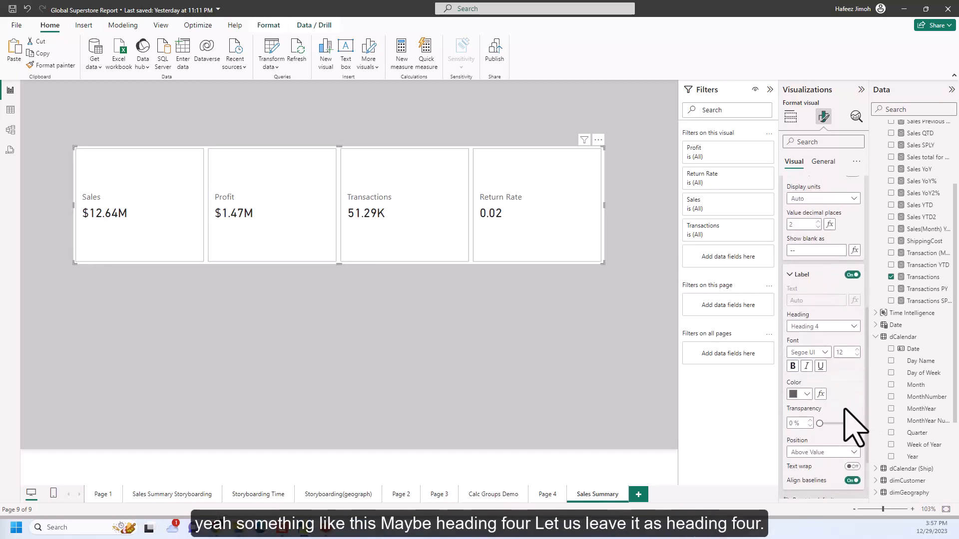
{"action": "scroll", "coordinate": [847, 408], "scroll_direction": "down", "scroll_amount": 1}
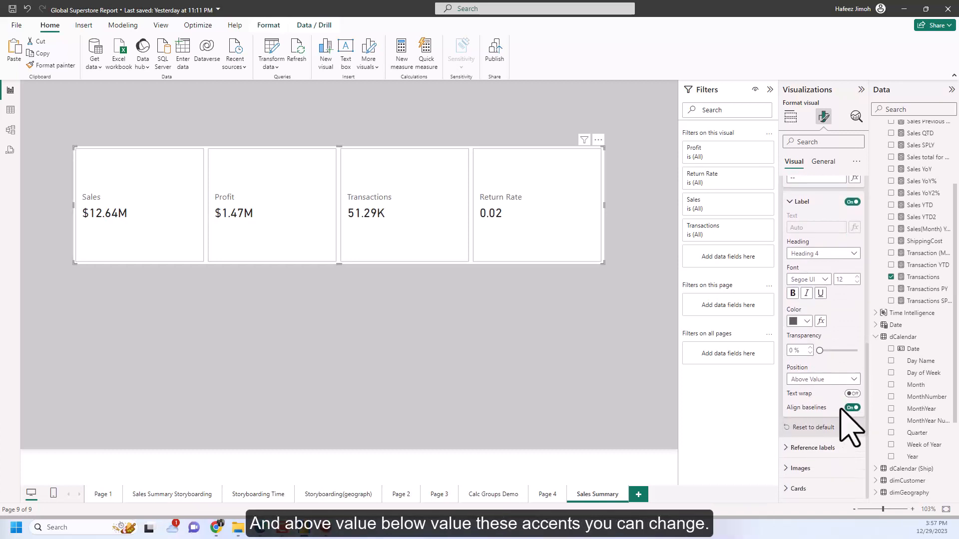
{"action": "left_click", "coordinate": [842, 394]}
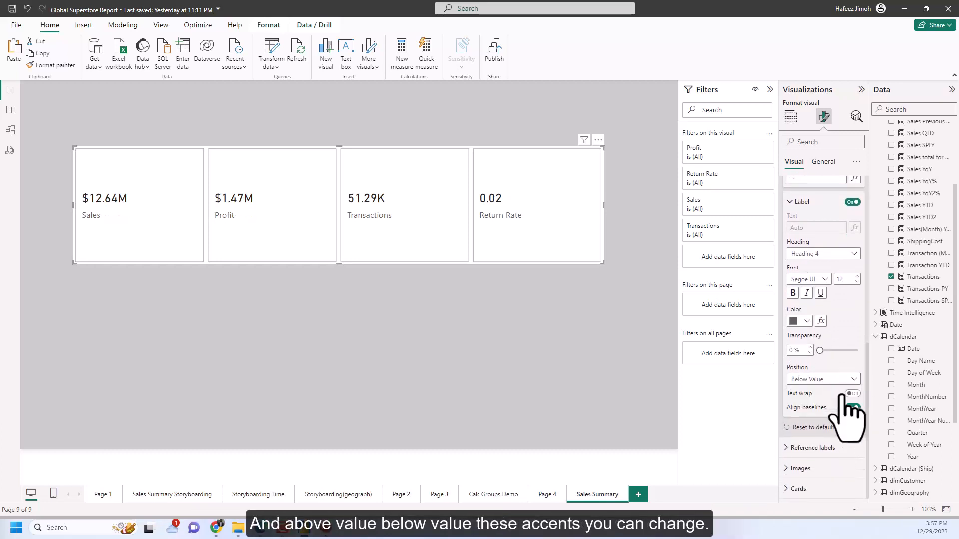
{"action": "left_click", "coordinate": [850, 382]}
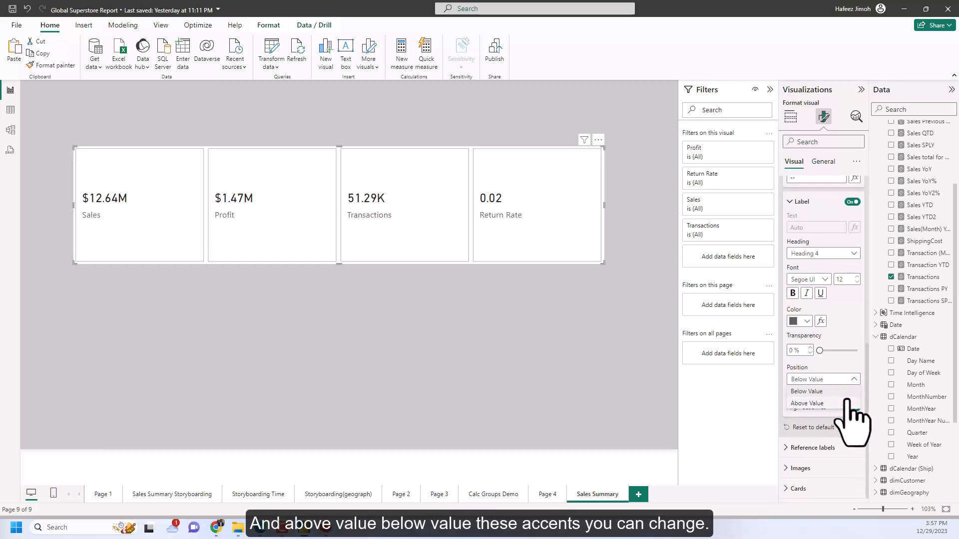
{"action": "left_click", "coordinate": [847, 402]}
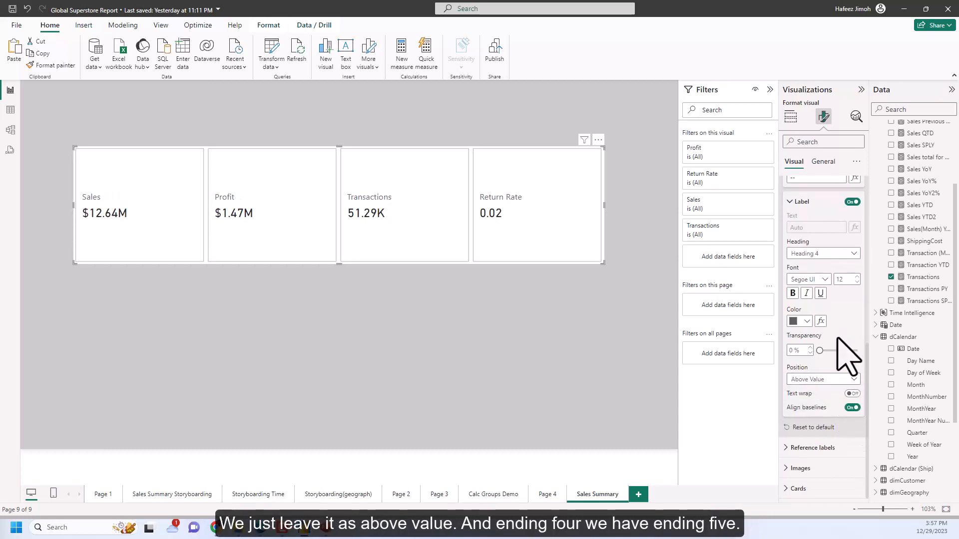
Try the Heading 5 style for the card's callout labels and settle on Heading 6
{"action": "scroll", "coordinate": [845, 350], "scroll_direction": "up", "scroll_amount": 2}
{"action": "left_click", "coordinate": [844, 352]}
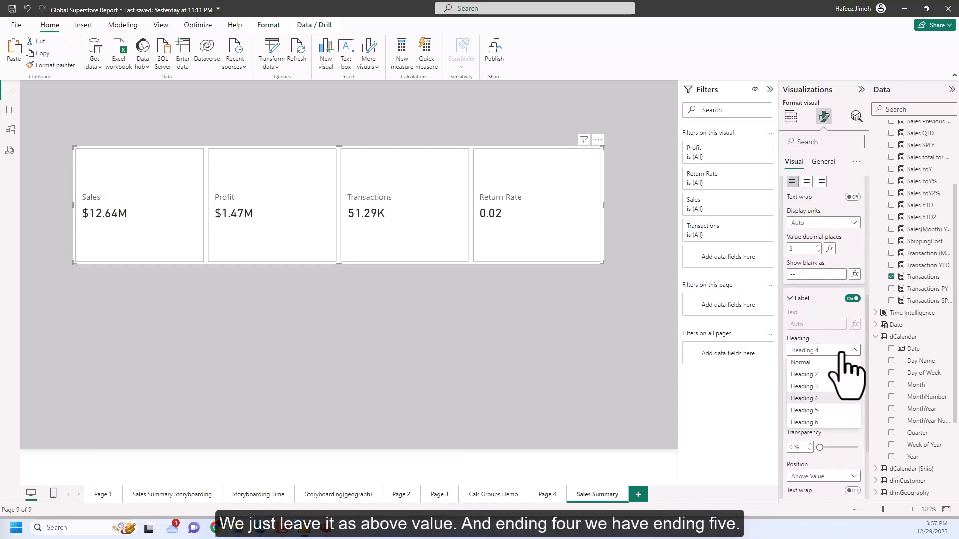
{"action": "left_click", "coordinate": [843, 410]}
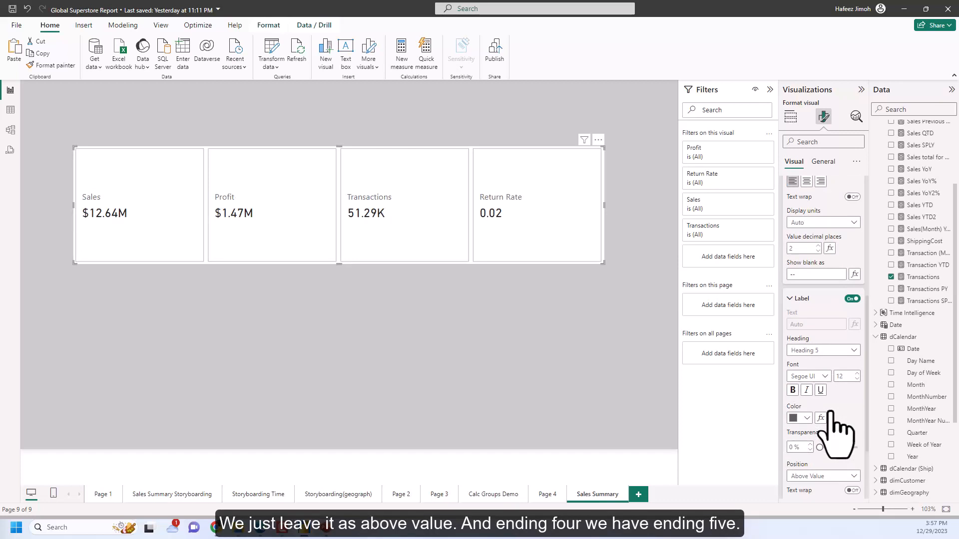
{"action": "left_click", "coordinate": [849, 351]}
{"action": "left_click", "coordinate": [844, 422]}
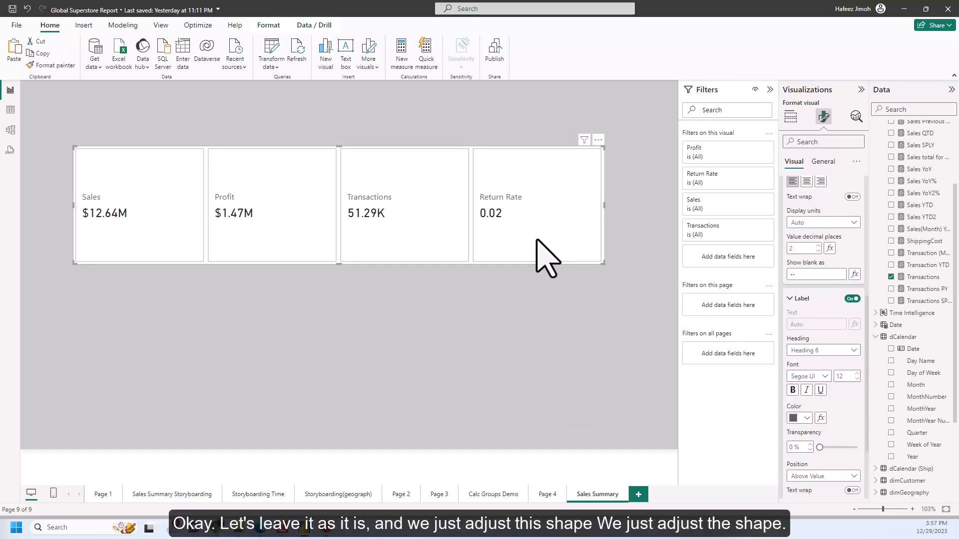
Shrink the card visual in width and height so the four cards fit closely around their labels and values
{"action": "left_click_drag", "start_coordinate": [602, 261], "coordinate": [407, 183]}
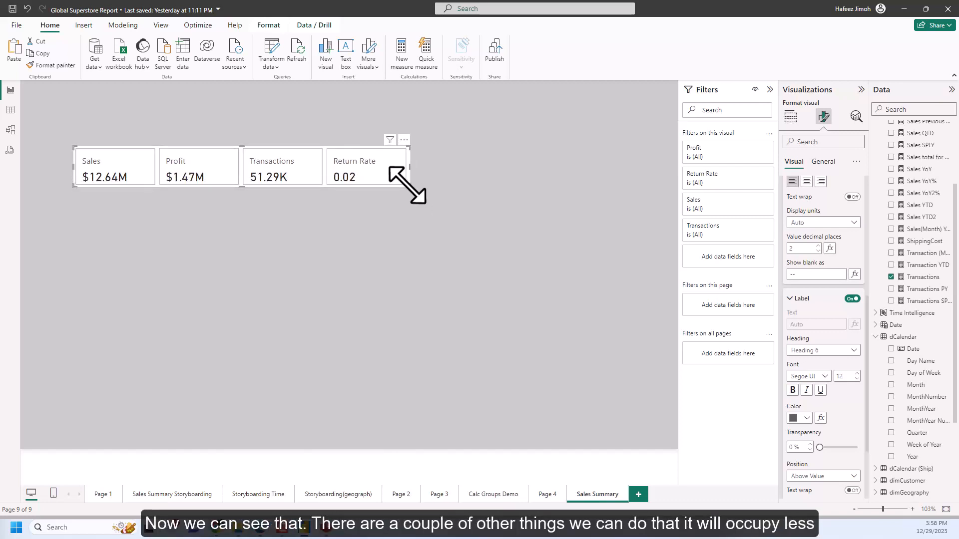
{"action": "left_click_drag", "start_coordinate": [407, 186], "coordinate": [405, 189]}
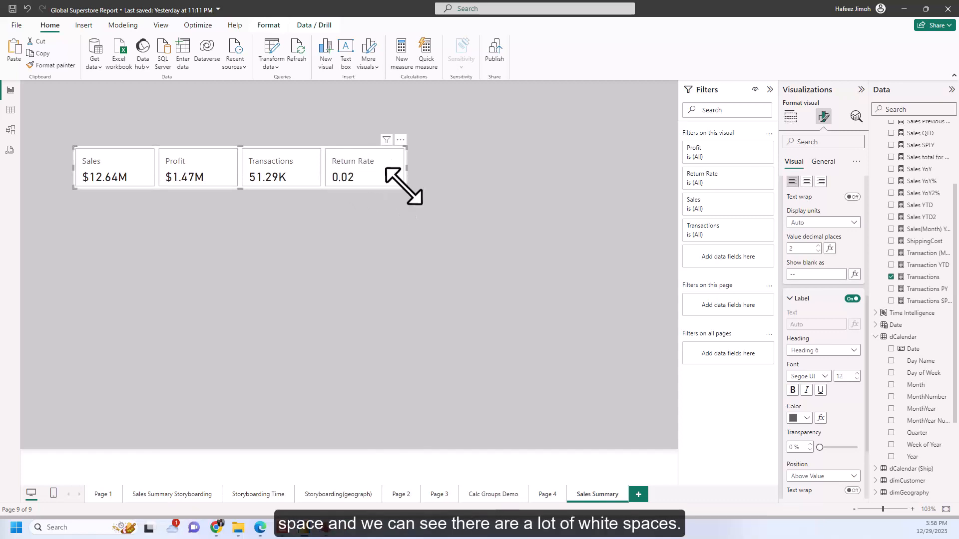
{"action": "left_click_drag", "start_coordinate": [405, 188], "coordinate": [372, 187]}
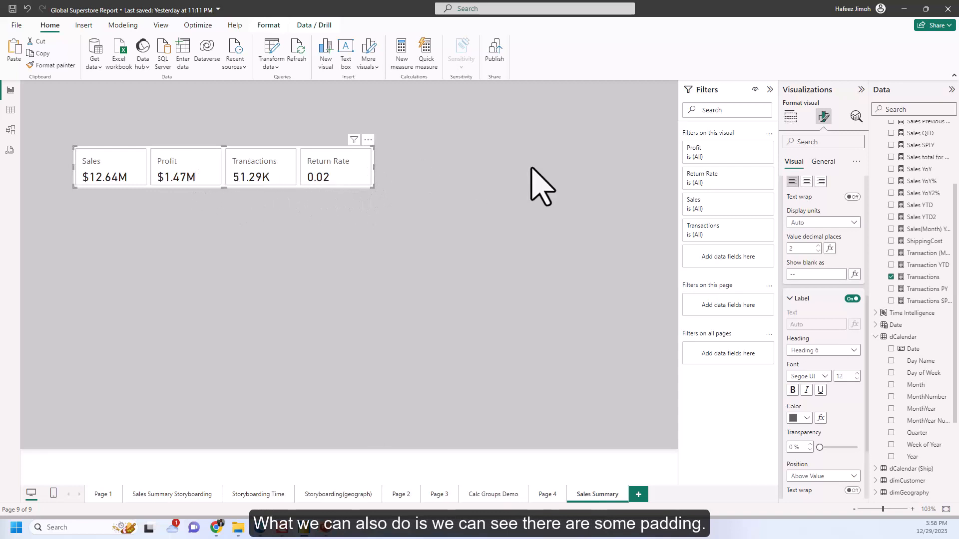
Set the padding of all cards to Custom with 0 px on every side, and shrink the card visual further
{"action": "scroll", "coordinate": [809, 205], "scroll_direction": "up", "scroll_amount": 5}
{"action": "left_click", "coordinate": [810, 227]}
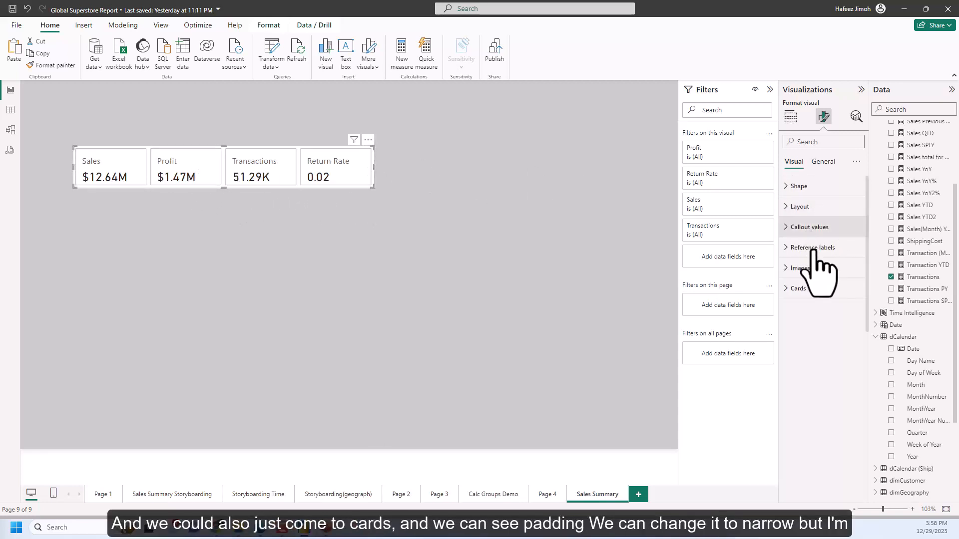
{"action": "left_click", "coordinate": [822, 288]}
{"action": "scroll", "coordinate": [847, 360], "scroll_direction": "down", "scroll_amount": 2}
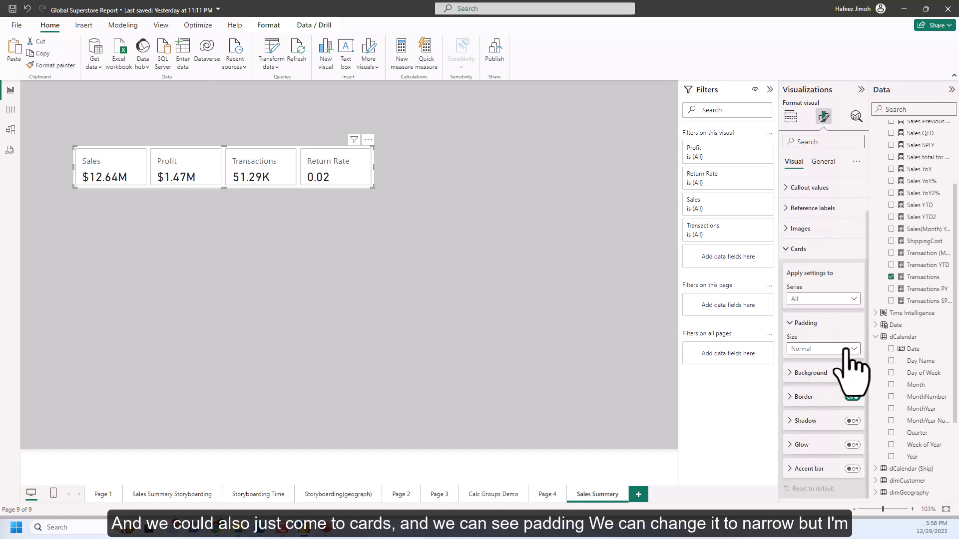
{"action": "left_click", "coordinate": [845, 349]}
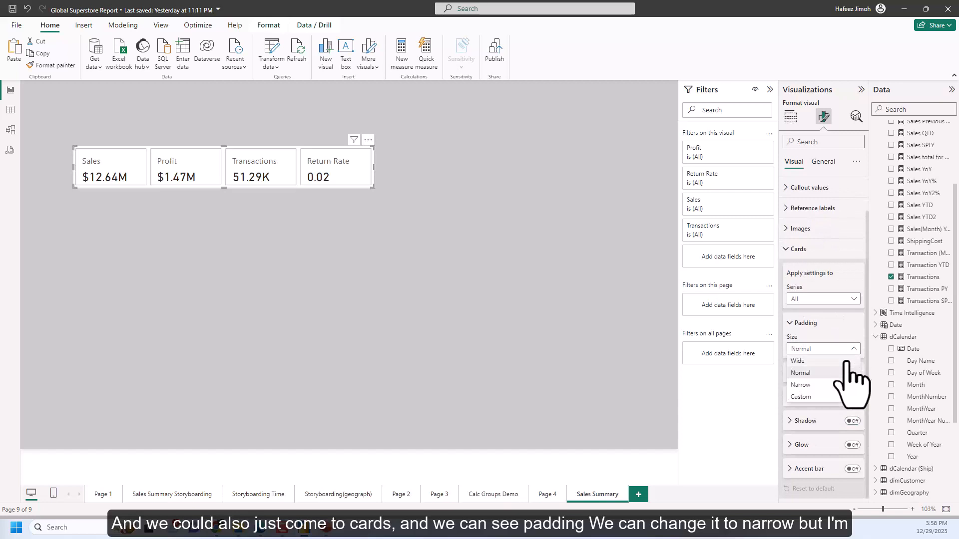
{"action": "left_click", "coordinate": [840, 385]}
{"action": "left_click", "coordinate": [835, 349]}
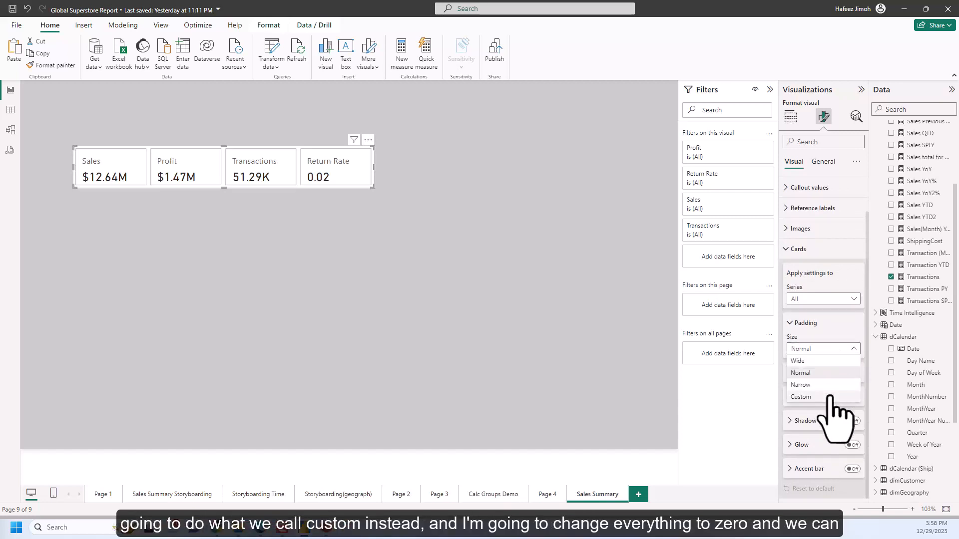
{"action": "left_click", "coordinate": [829, 397]}
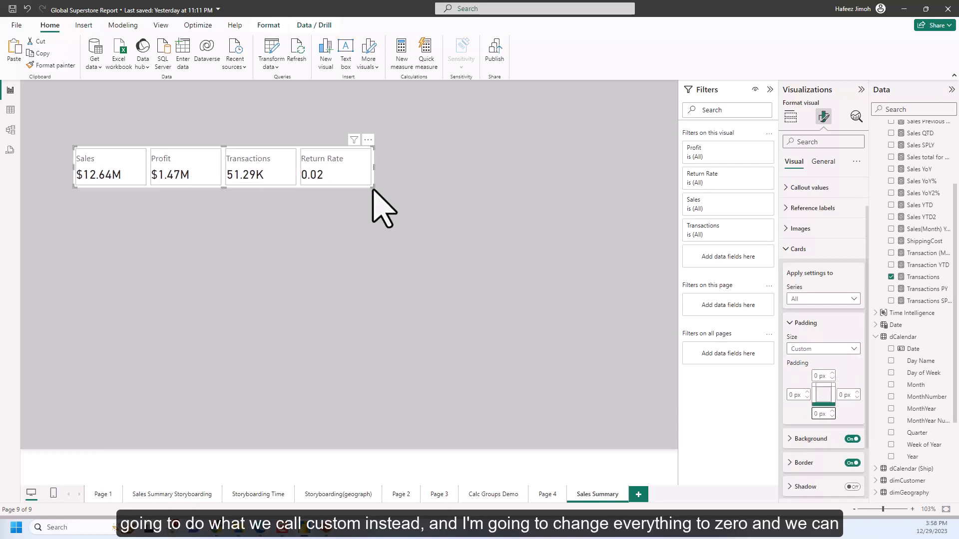
{"action": "left_click_drag", "start_coordinate": [373, 187], "coordinate": [352, 179]}
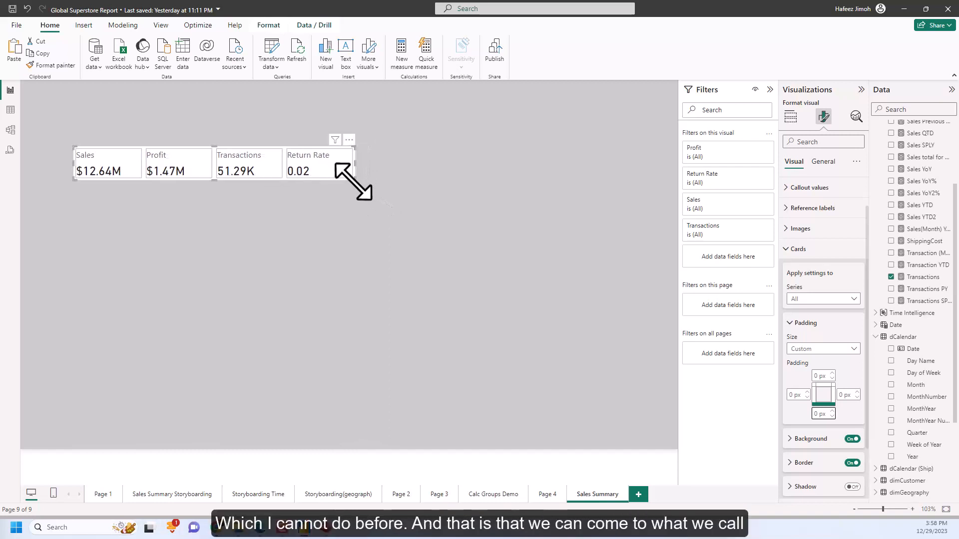
Turn off the card visual's overall background in its general effects
{"action": "scroll", "coordinate": [842, 323], "scroll_direction": "down", "scroll_amount": 2}
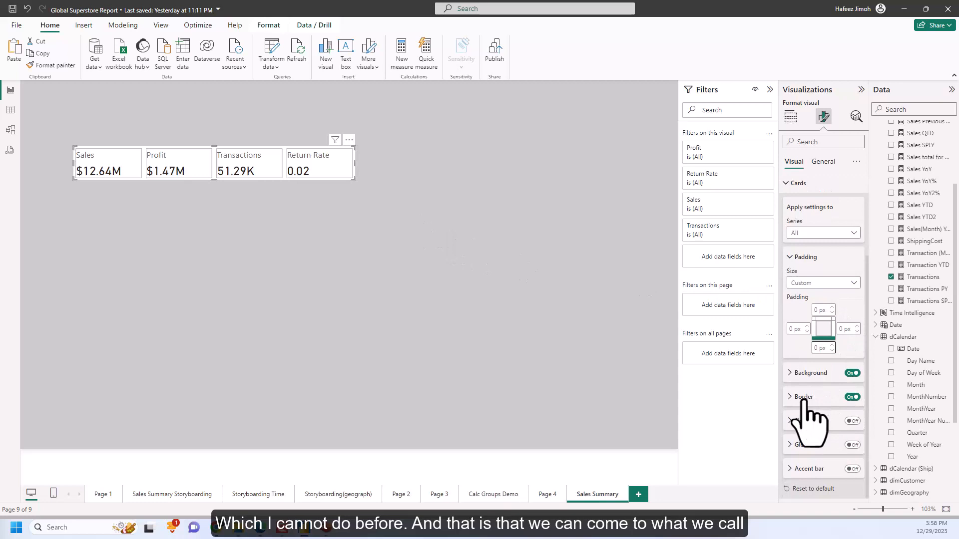
{"action": "scroll", "coordinate": [824, 300], "scroll_direction": "up", "scroll_amount": 3}
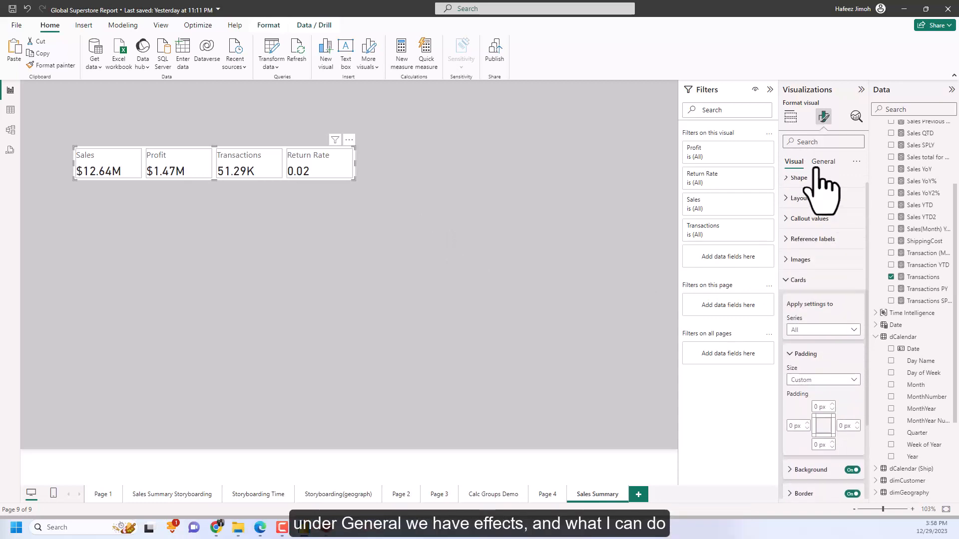
{"action": "left_click", "coordinate": [821, 163]}
{"action": "left_click", "coordinate": [801, 228]}
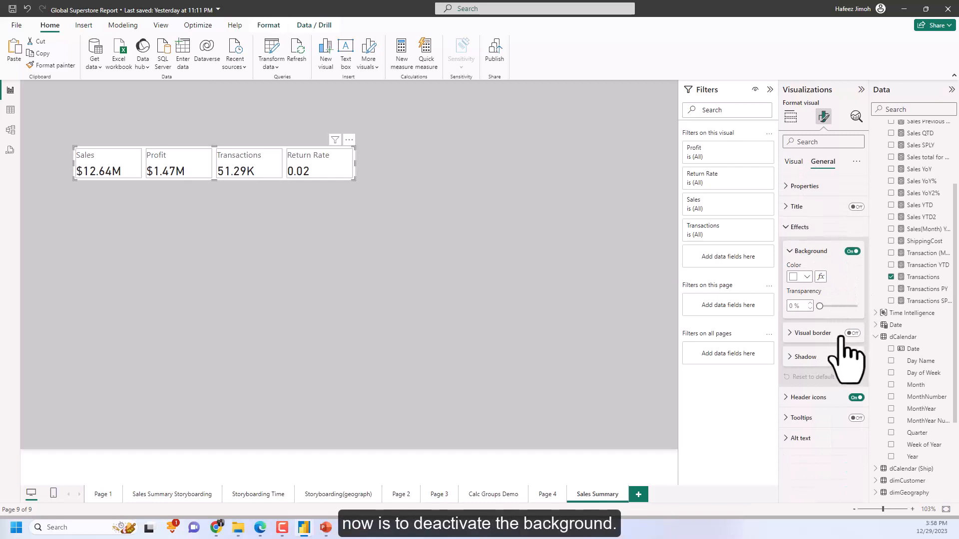
{"action": "left_click", "coordinate": [852, 251]}
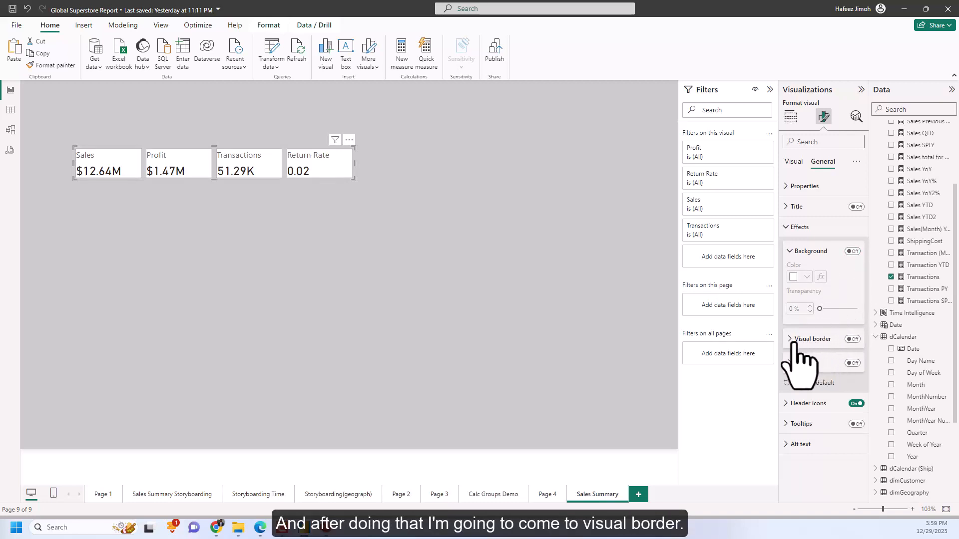
Set the border color of all cards to dark gray
{"action": "left_click", "coordinate": [795, 162]}
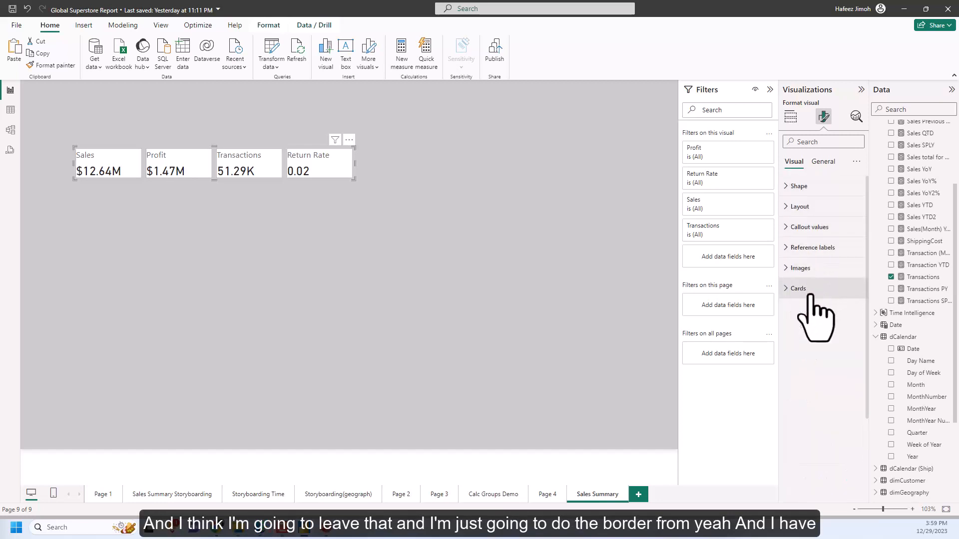
{"action": "scroll", "coordinate": [822, 324], "scroll_direction": "down", "scroll_amount": 2}
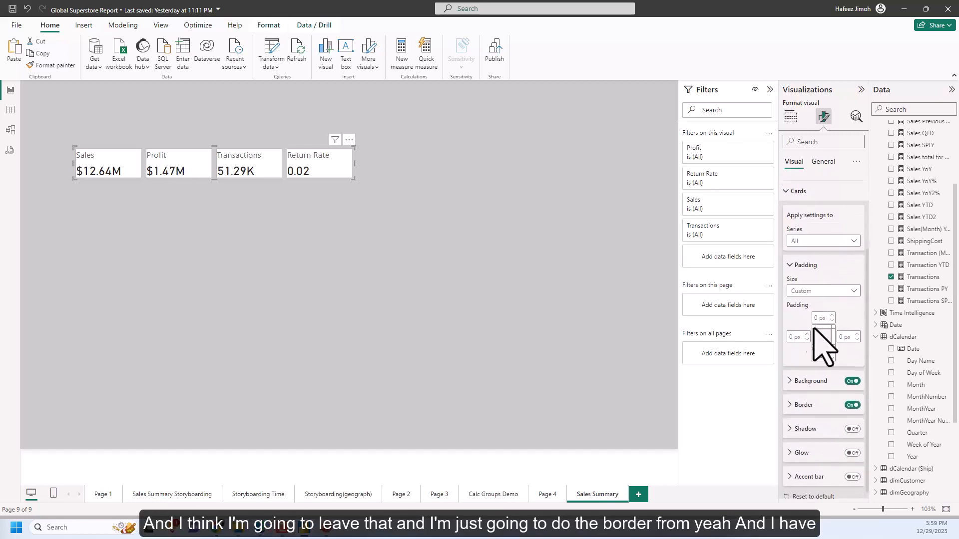
{"action": "left_click", "coordinate": [804, 397]}
{"action": "left_click", "coordinate": [805, 423]}
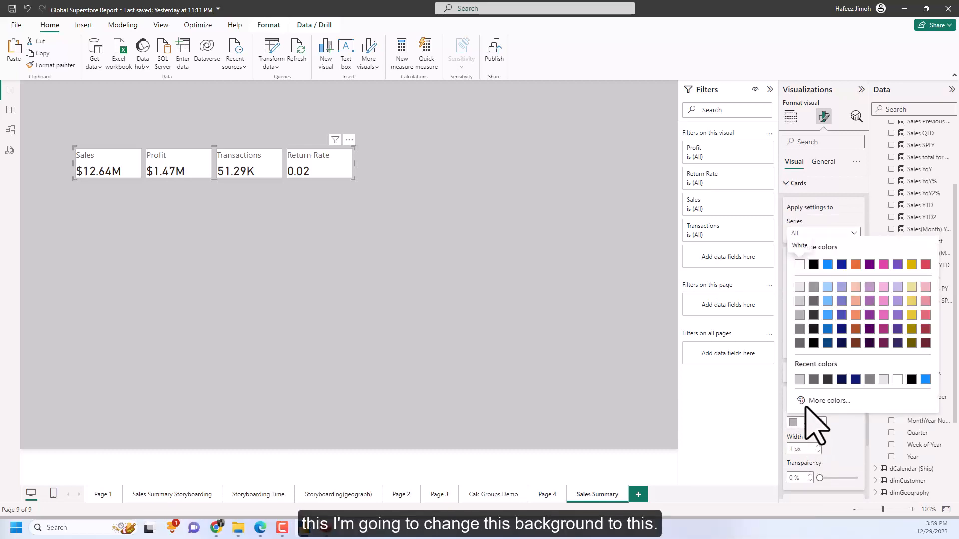
{"action": "left_click", "coordinate": [800, 342]}
{"action": "left_click", "coordinate": [423, 228]}
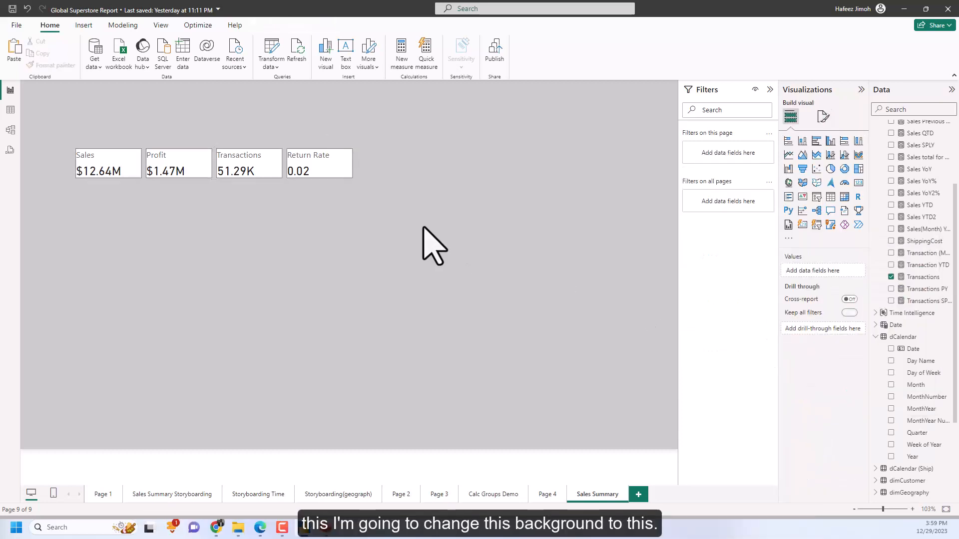
Turn off the background of the individual cards and move the card visual toward the page's upper-left corner
{"action": "left_click", "coordinate": [351, 178]}
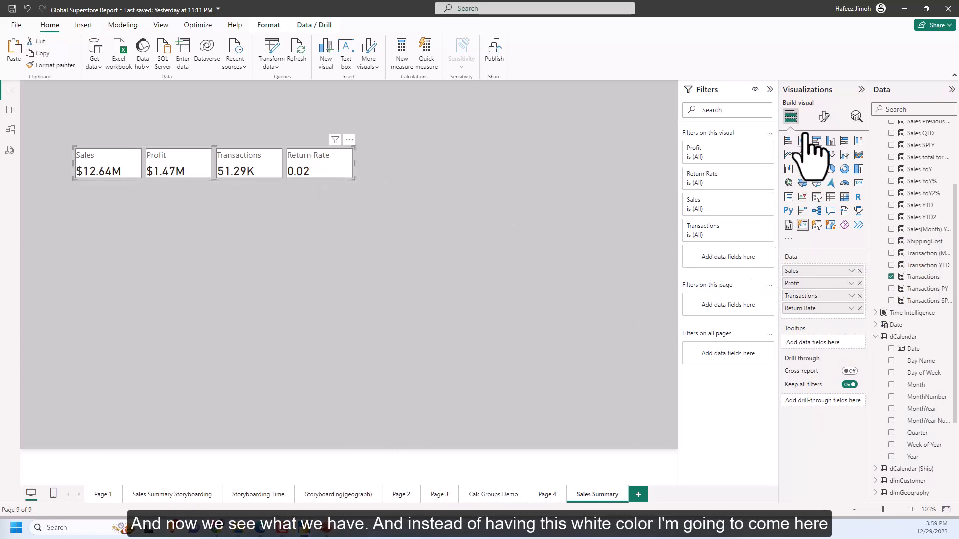
{"action": "left_click", "coordinate": [824, 117]}
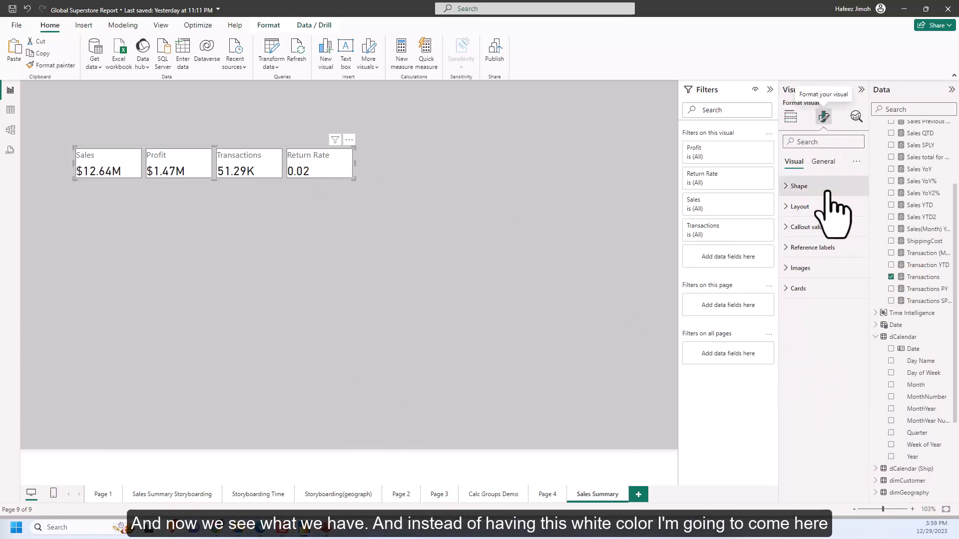
{"action": "left_click", "coordinate": [832, 295]}
{"action": "scroll", "coordinate": [844, 330], "scroll_direction": "down", "scroll_amount": 2}
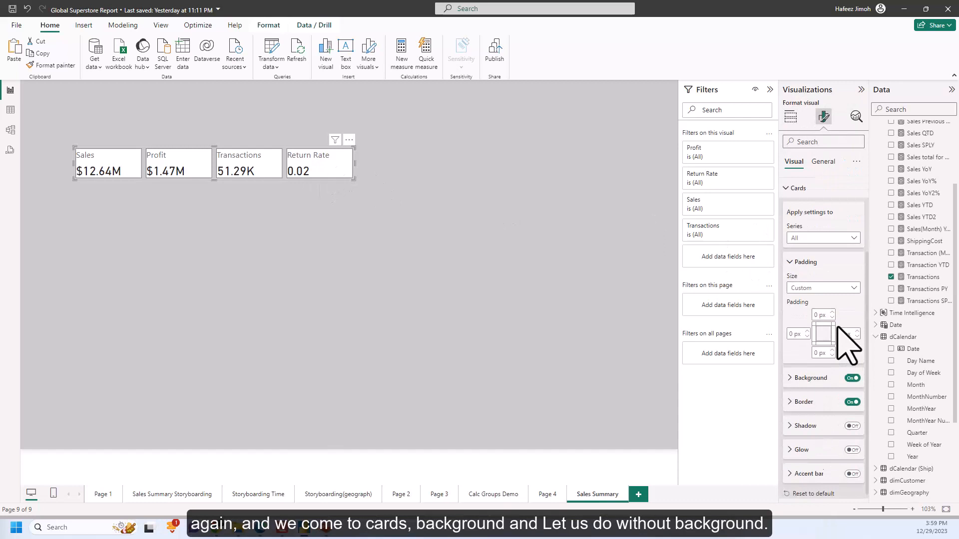
{"action": "left_click", "coordinate": [835, 375]}
{"action": "left_click", "coordinate": [853, 374]}
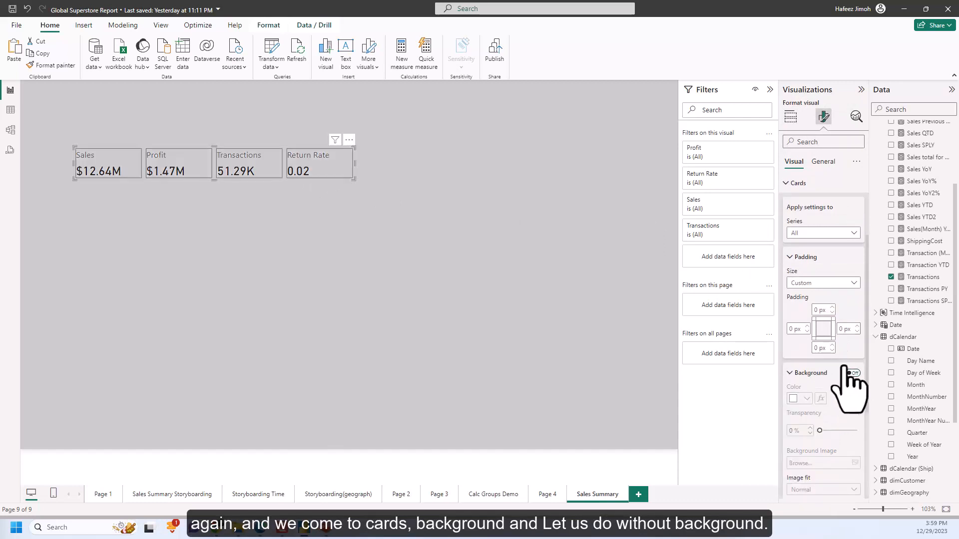
{"action": "left_click_drag", "start_coordinate": [349, 181], "coordinate": [311, 145]}
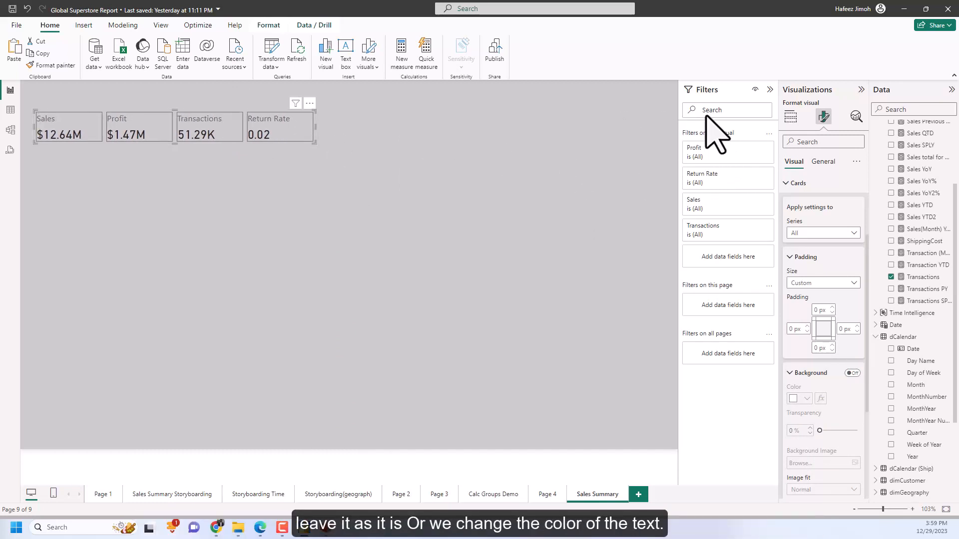
Try white as the color of the card's callout values and set it to black
{"action": "scroll", "coordinate": [827, 325], "scroll_direction": "down", "scroll_amount": 3}
{"action": "scroll", "coordinate": [833, 345], "scroll_direction": "down", "scroll_amount": 1}
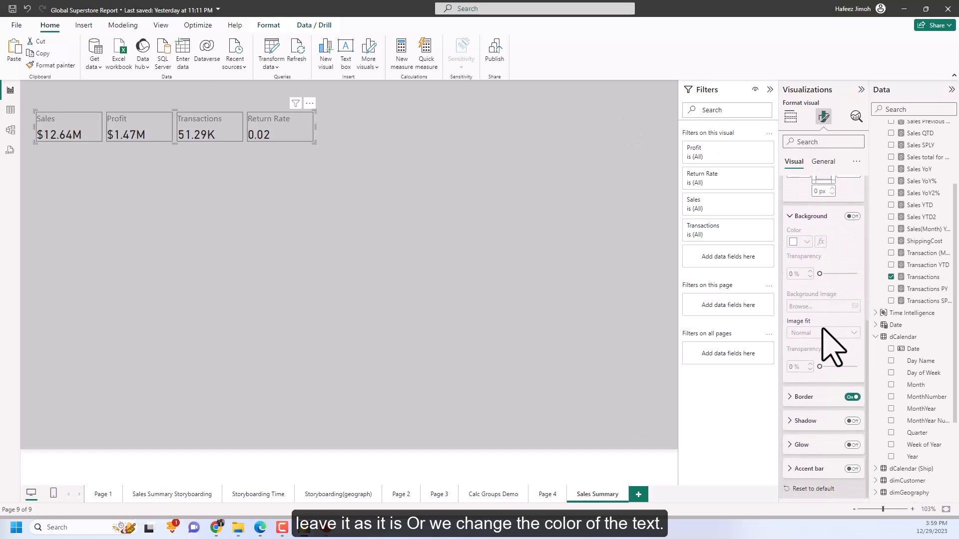
{"action": "scroll", "coordinate": [826, 334], "scroll_direction": "up", "scroll_amount": 4}
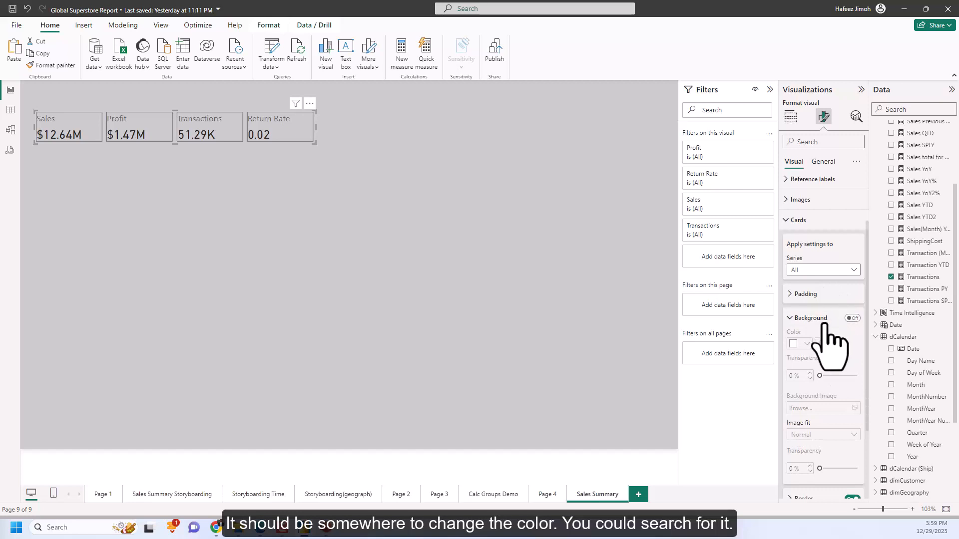
{"action": "left_click", "coordinate": [794, 320]}
{"action": "left_click", "coordinate": [799, 287]}
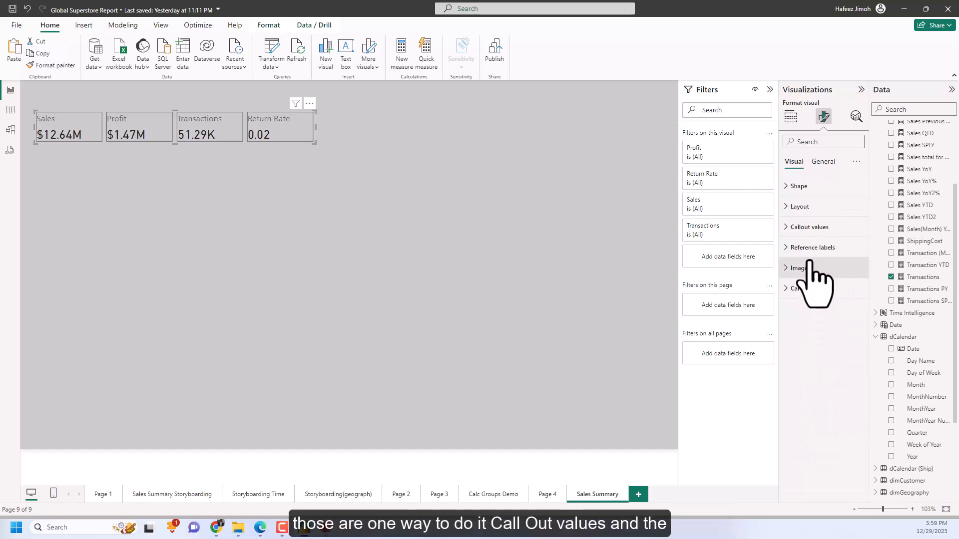
{"action": "left_click", "coordinate": [812, 228]}
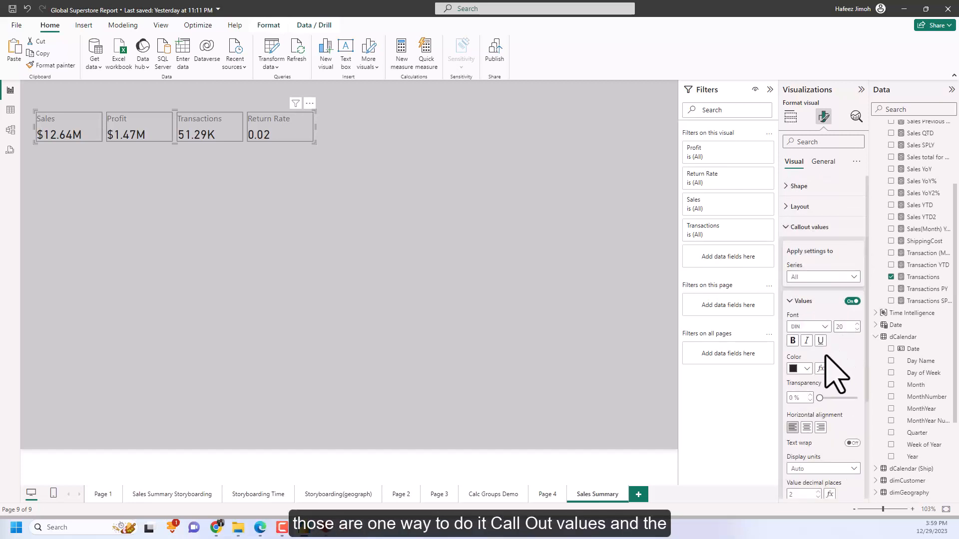
{"action": "left_click", "coordinate": [805, 370]}
{"action": "left_click", "coordinate": [800, 327]}
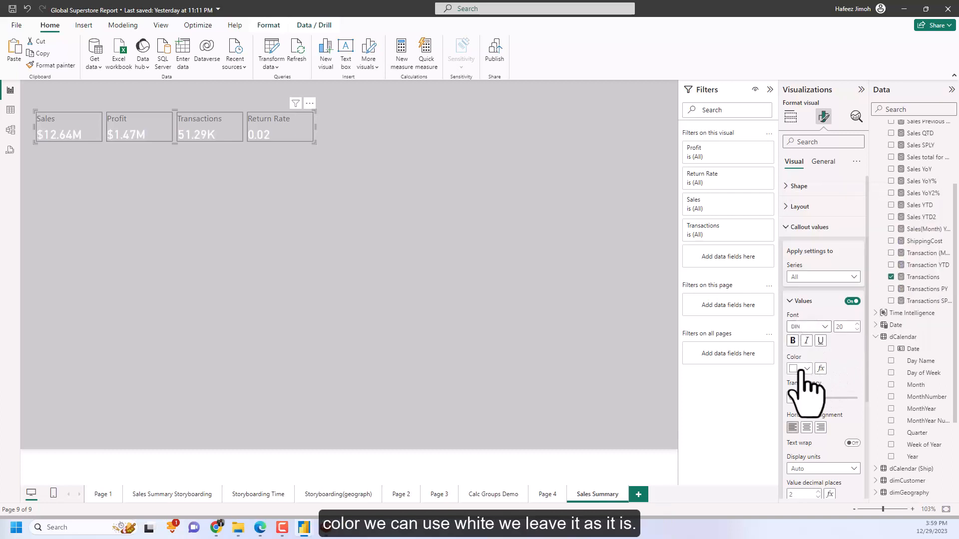
{"action": "left_click", "coordinate": [799, 369]}
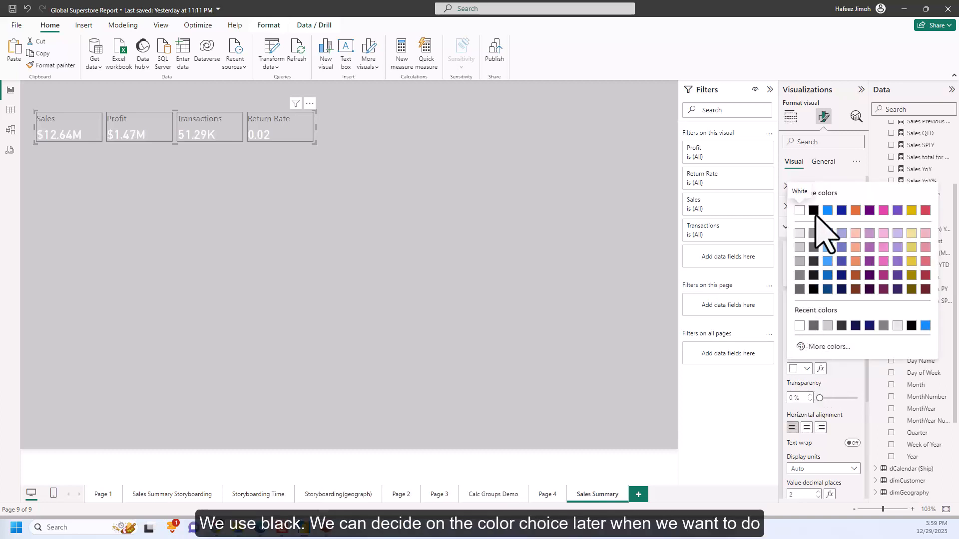
{"action": "left_click", "coordinate": [814, 211]}
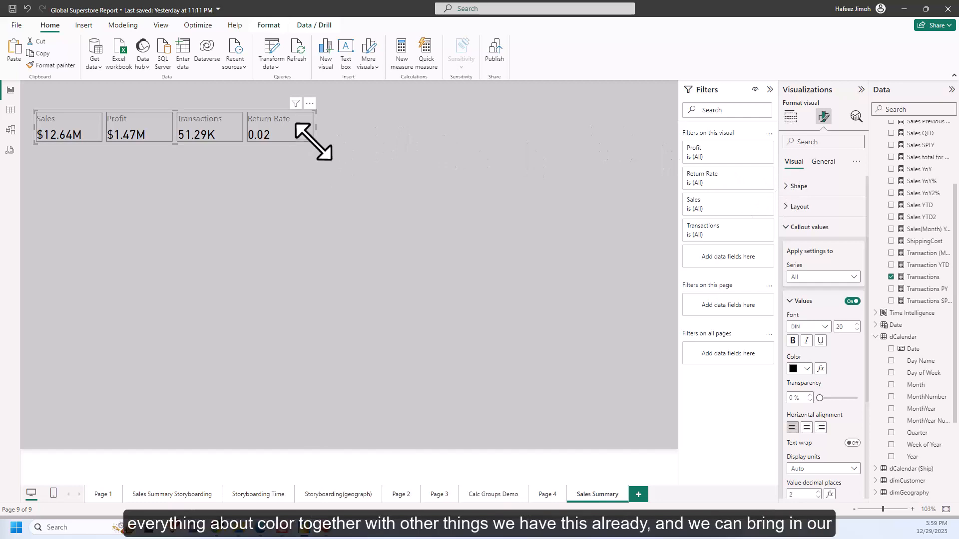
Adjust the card visual's size and position slightly near the page's upper-left corner and deselect it
{"action": "left_click_drag", "start_coordinate": [314, 142], "coordinate": [316, 149]}
{"action": "left_click", "coordinate": [319, 178]}
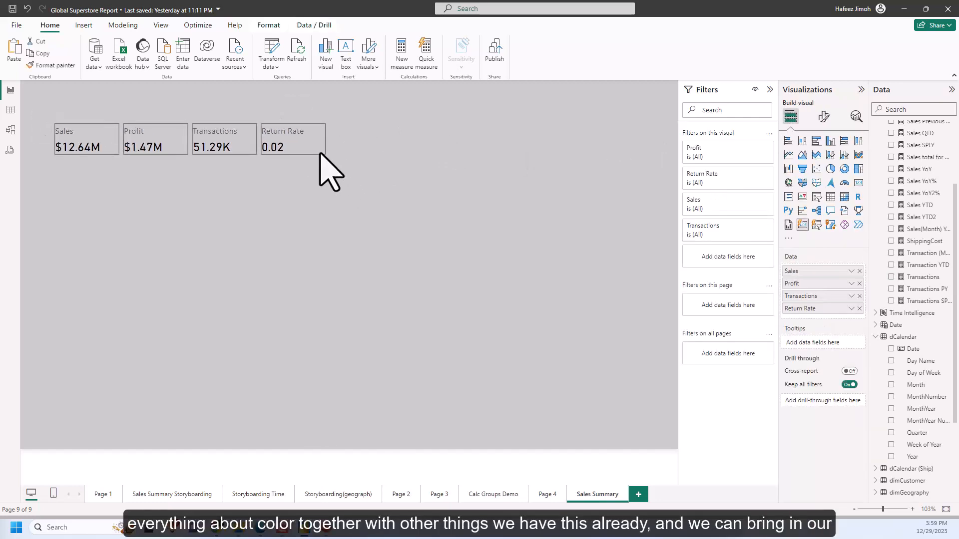
{"action": "left_click", "coordinate": [357, 150]}
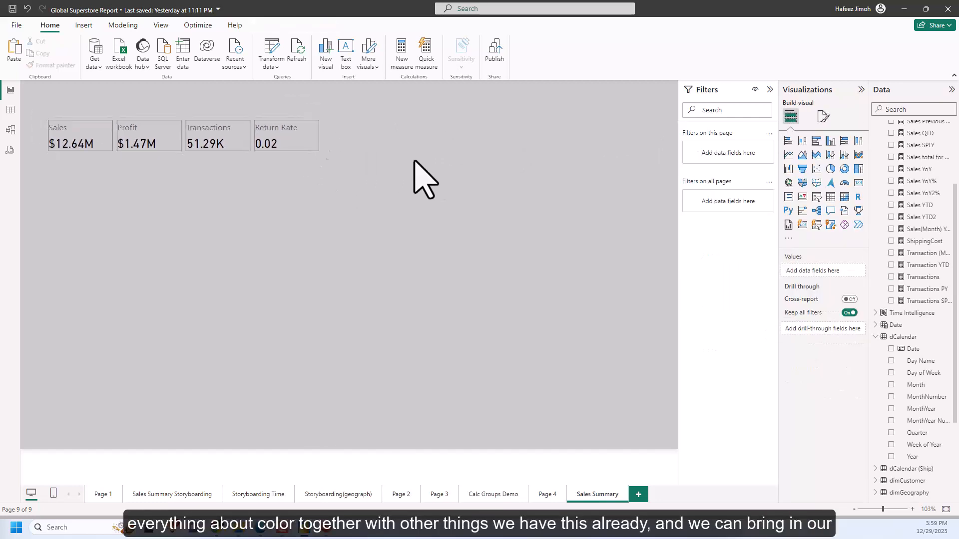
Check the Sales Summary Storyboarding page for the planned years and months slicer
{"action": "left_click", "coordinate": [165, 495]}
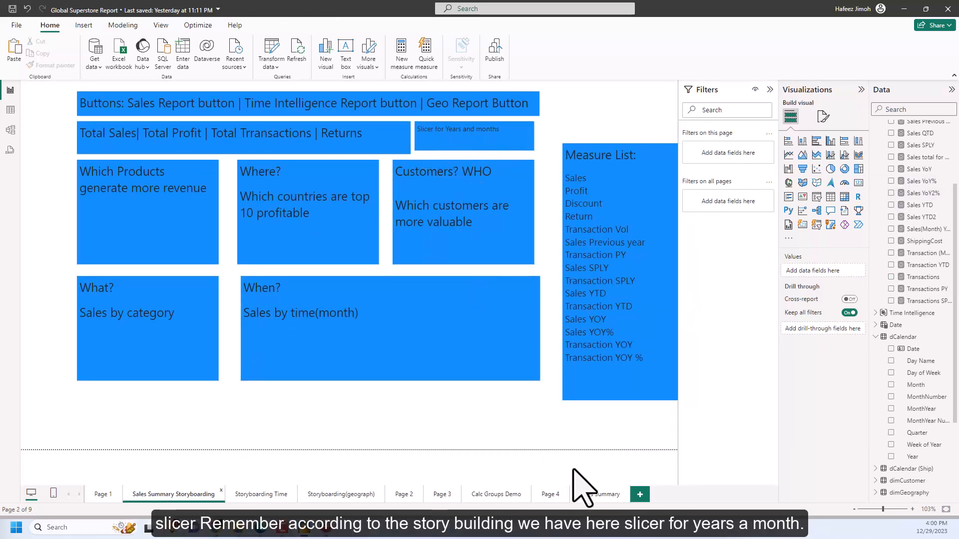
Add a slicer for the dCalendar Year field to the Sales Summary page, below the cards, and make it narrower
{"action": "left_click", "coordinate": [600, 495]}
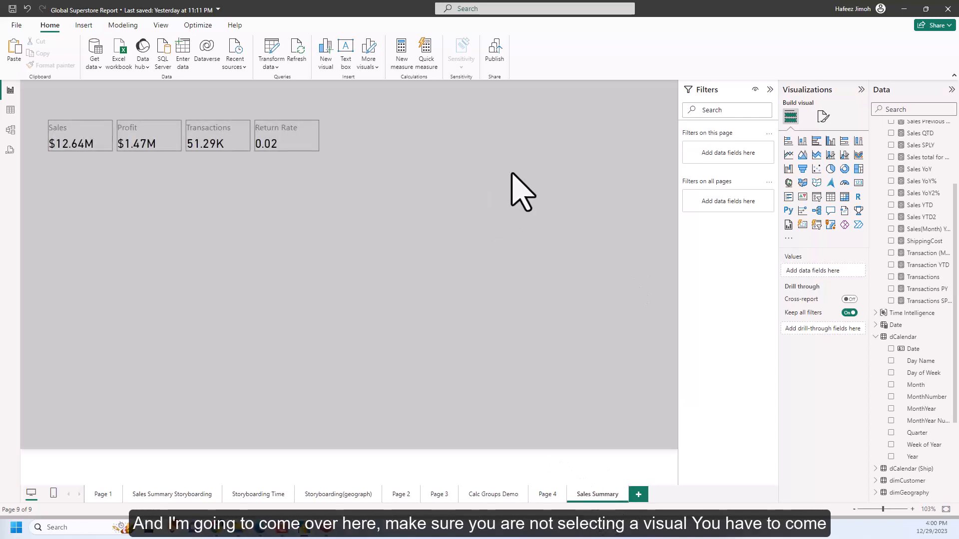
{"action": "left_click", "coordinate": [310, 136]}
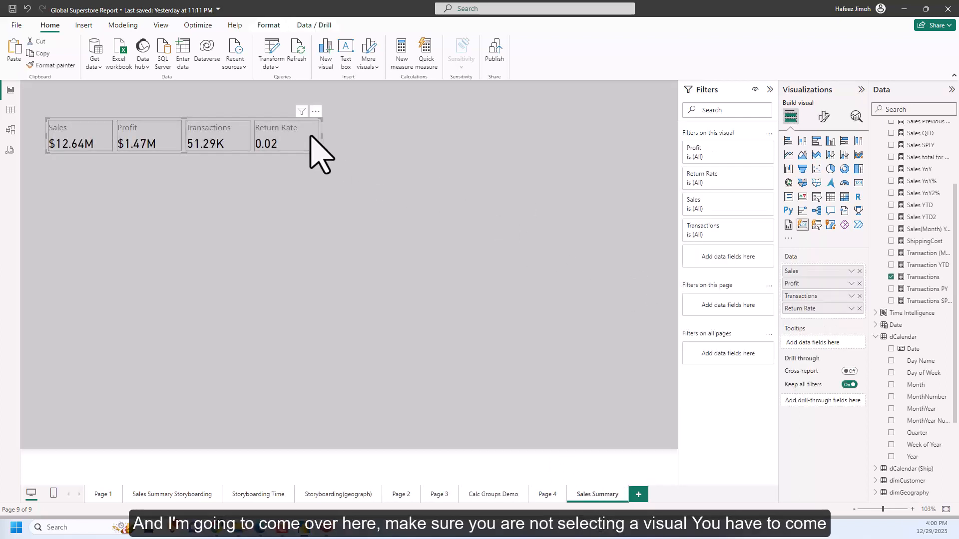
{"action": "left_click", "coordinate": [349, 135]}
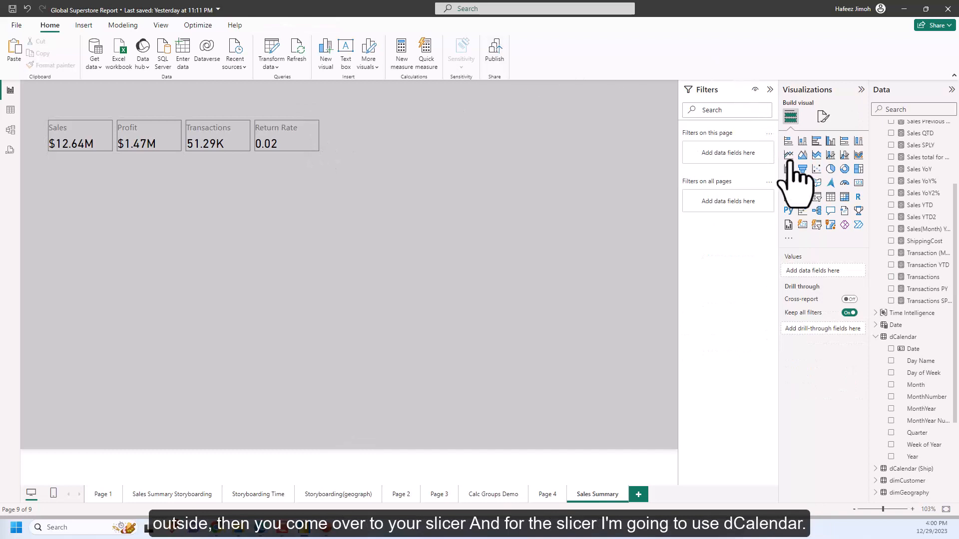
{"action": "left_click", "coordinate": [817, 197]}
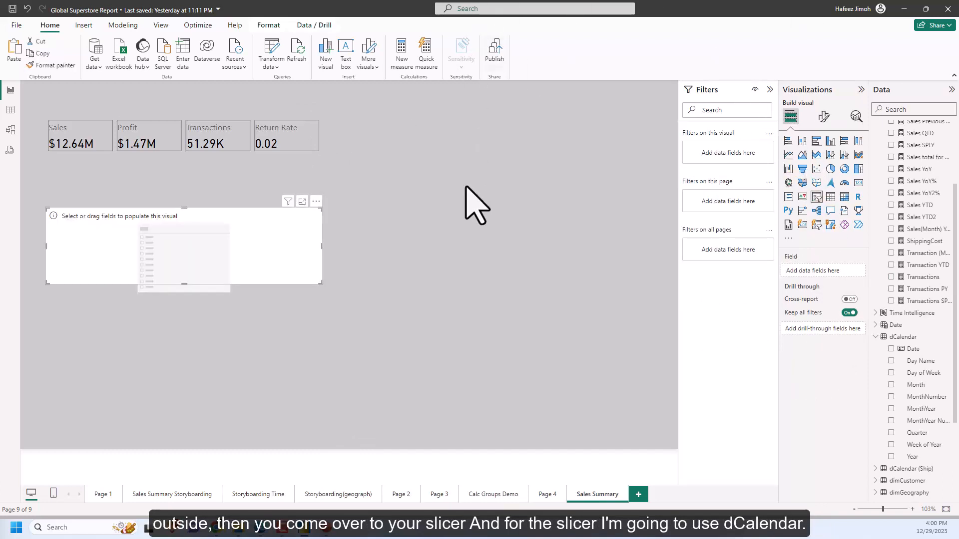
{"action": "left_click_drag", "start_coordinate": [300, 240], "coordinate": [420, 216]}
{"action": "scroll", "coordinate": [924, 280], "scroll_direction": "down", "scroll_amount": 4}
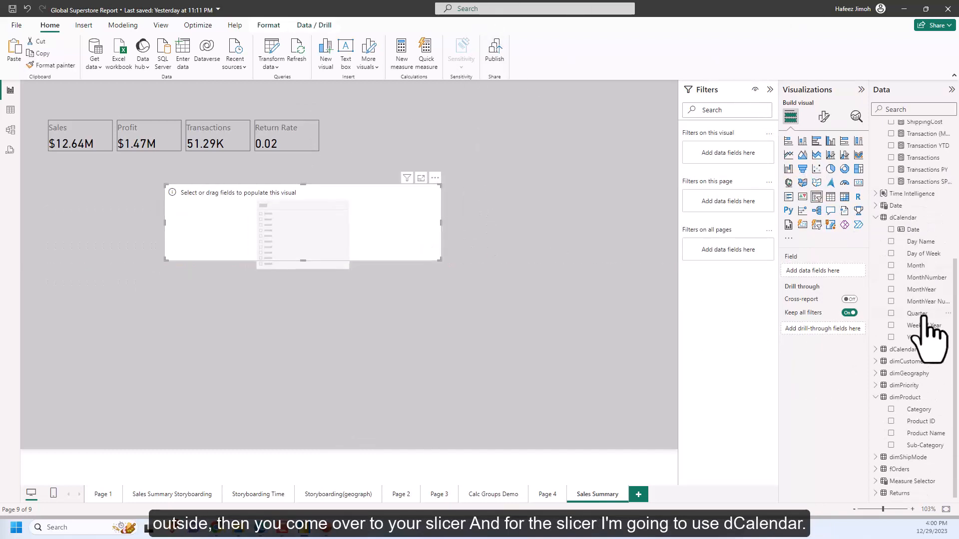
{"action": "left_click", "coordinate": [891, 337]}
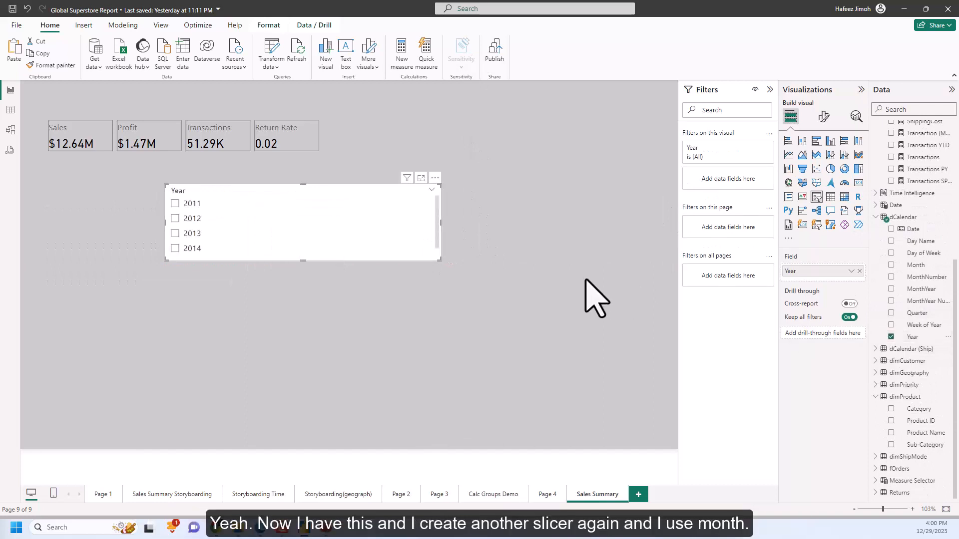
{"action": "left_click_drag", "start_coordinate": [440, 260], "coordinate": [306, 265]}
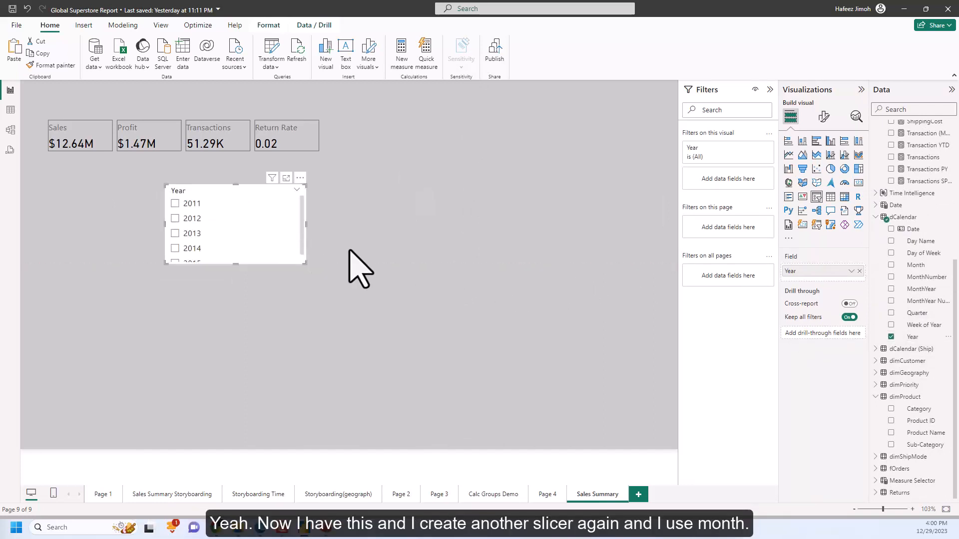
Add a separate second slicer for the dCalendar Month field to the Sales Summary page
{"action": "left_click", "coordinate": [360, 268]}
{"action": "left_click", "coordinate": [816, 197]}
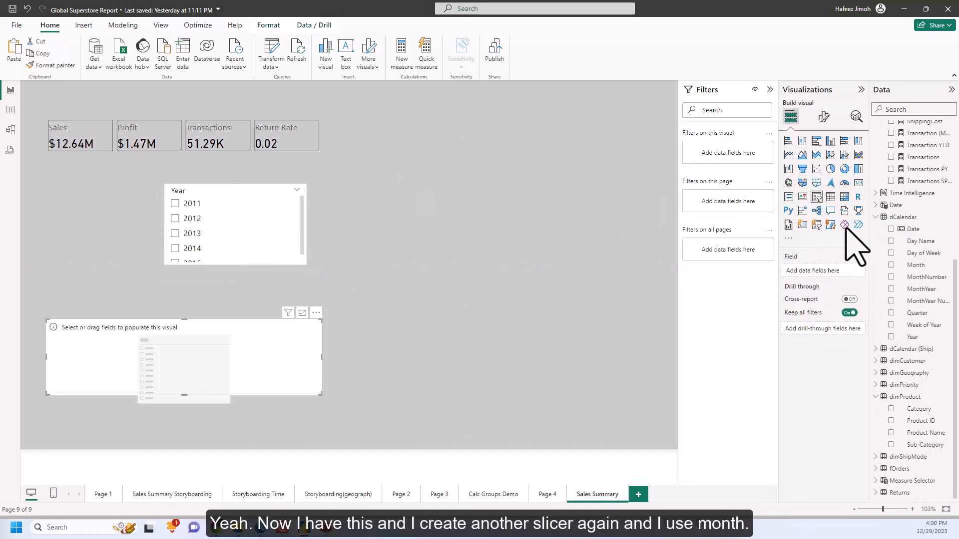
{"action": "left_click", "coordinate": [891, 265]}
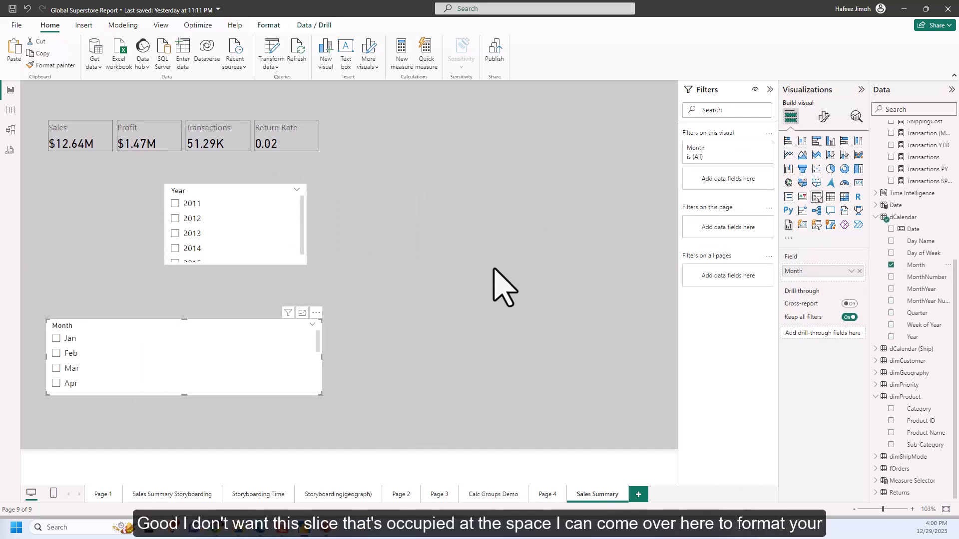
Set the Year slicer's style to Dropdown
{"action": "left_click", "coordinate": [299, 220]}
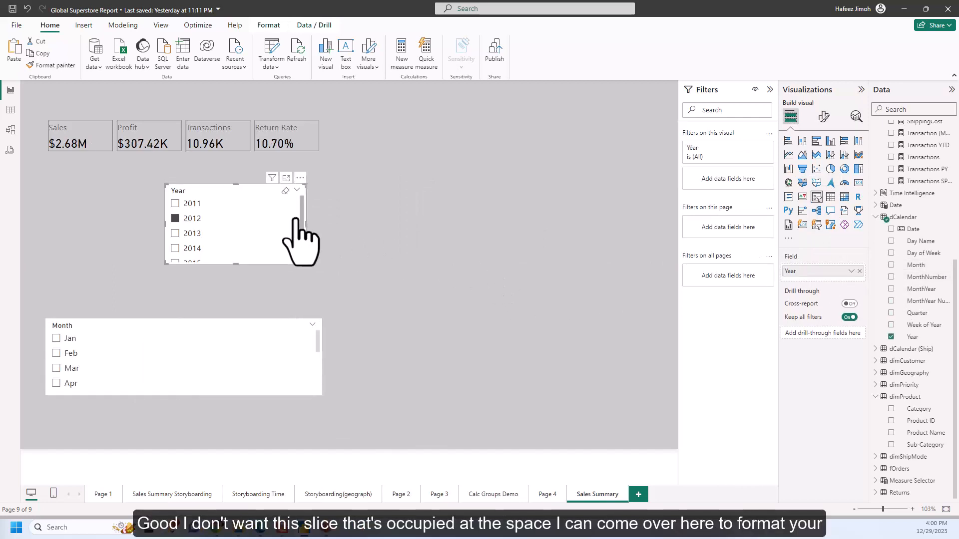
{"action": "left_click", "coordinate": [824, 118]}
{"action": "left_click", "coordinate": [827, 187]}
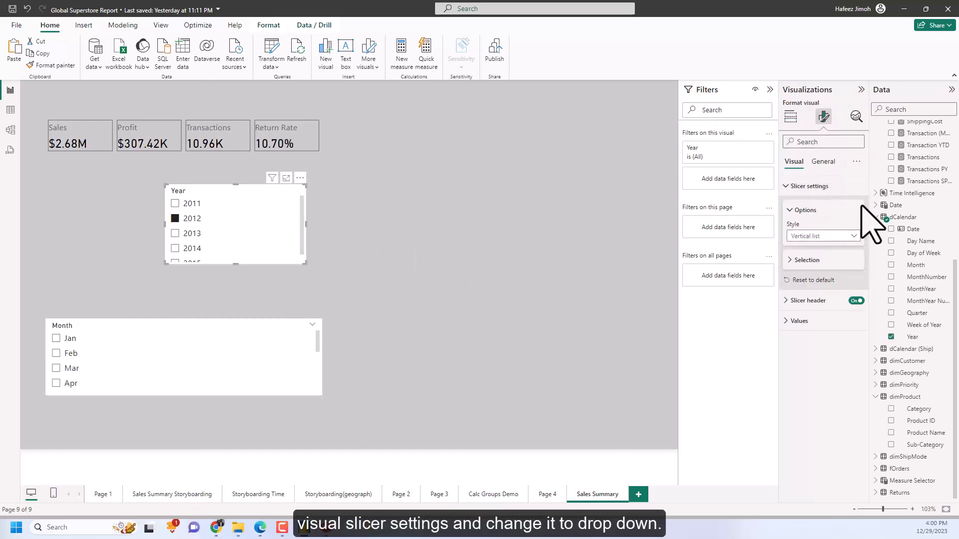
{"action": "left_click", "coordinate": [829, 237]}
{"action": "left_click", "coordinate": [819, 273]}
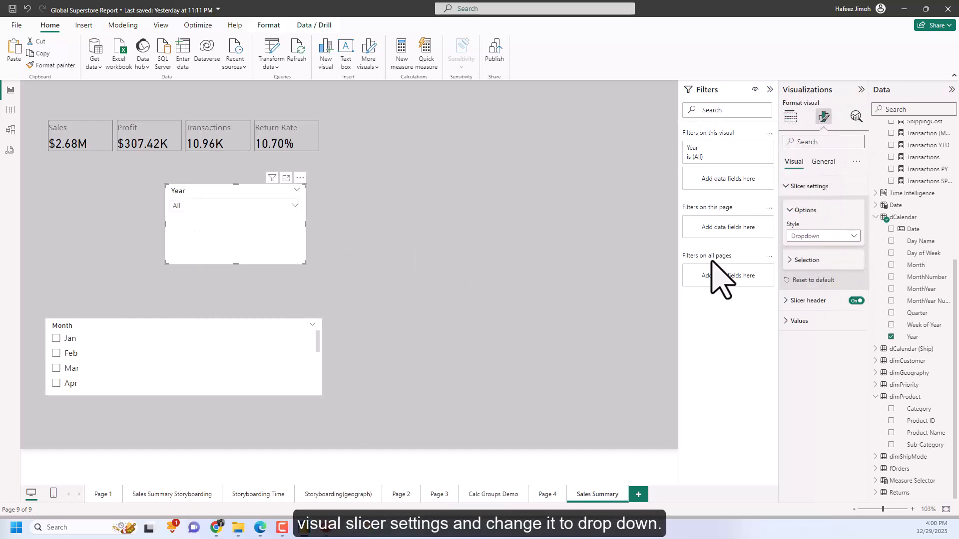
Set the Month slicer's style to Dropdown
{"action": "left_click", "coordinate": [265, 354]}
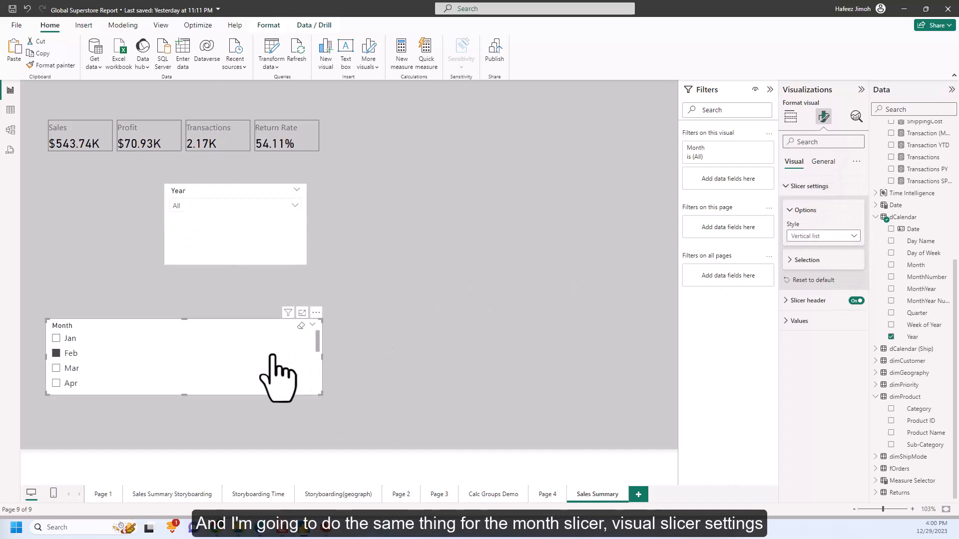
{"action": "left_click", "coordinate": [824, 161]}
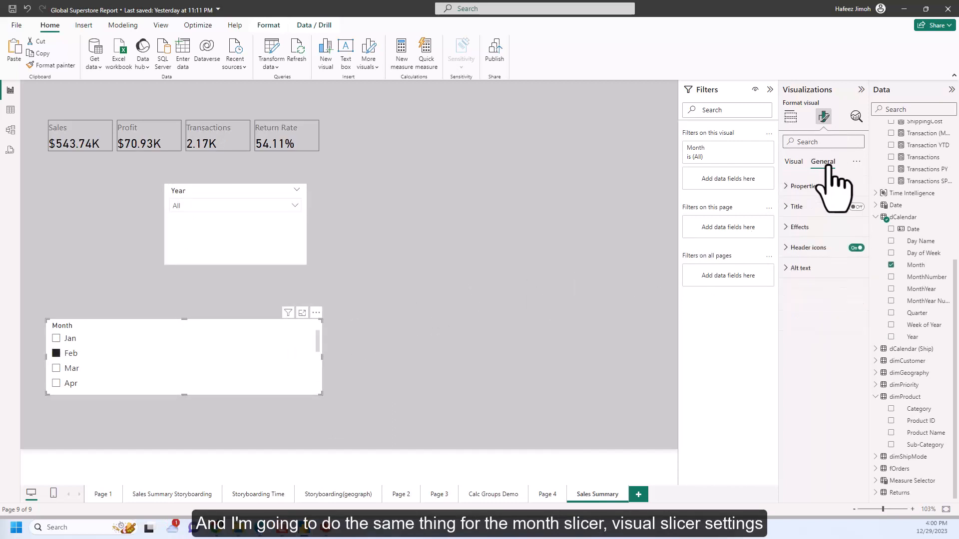
{"action": "left_click", "coordinate": [809, 184]}
{"action": "left_click", "coordinate": [799, 162]}
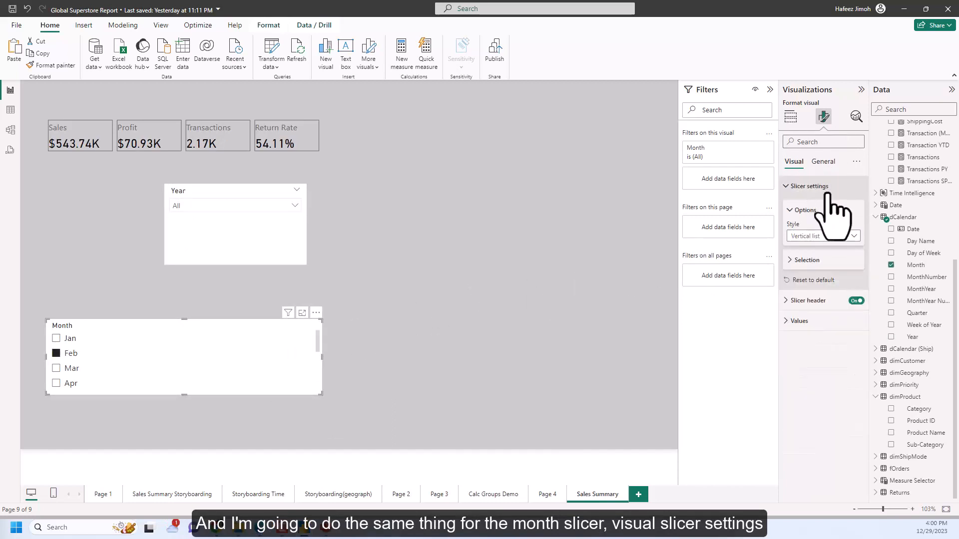
{"action": "left_click", "coordinate": [825, 187]}
{"action": "left_click", "coordinate": [827, 187]}
{"action": "left_click", "coordinate": [828, 236]}
{"action": "left_click", "coordinate": [805, 272]}
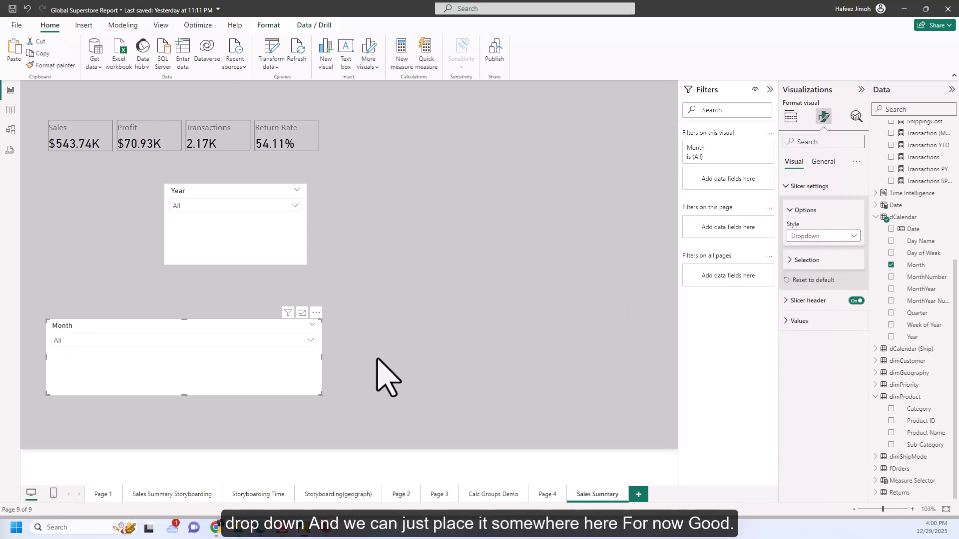
Shrink the Year and Month slicers and place them side by side in the card row, following the Return Rate card
{"action": "left_click", "coordinate": [303, 257]}
{"action": "left_click_drag", "start_coordinate": [305, 264], "coordinate": [440, 150]}
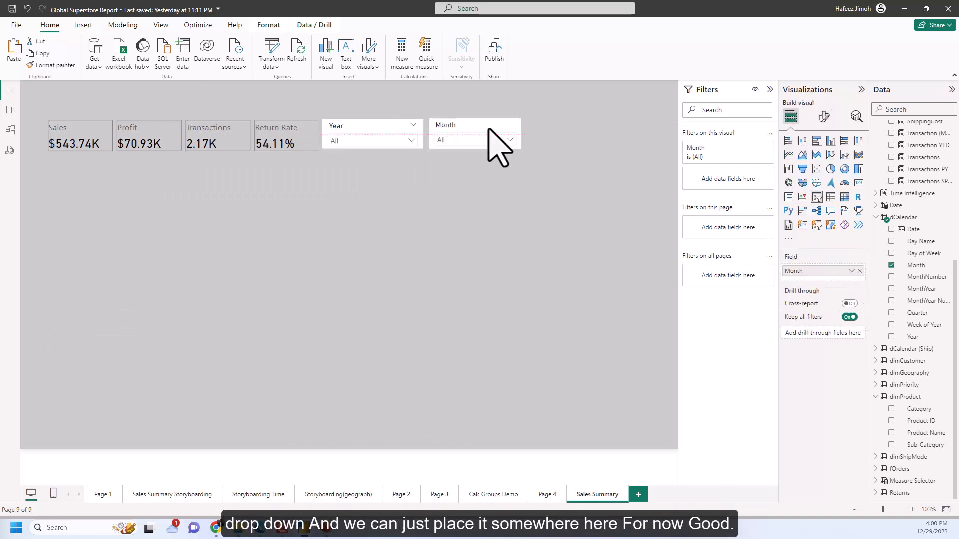
{"action": "left_click", "coordinate": [455, 208]}
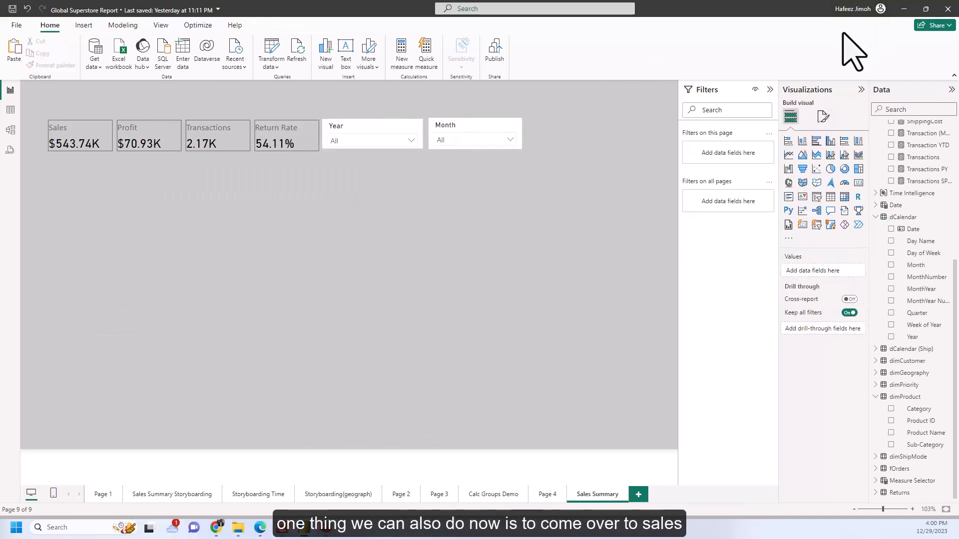
Check the storyboard's product revenue question and add a stacked bar chart of Sales by Product Name to the Sales Summary page
{"action": "left_click", "coordinate": [175, 497]}
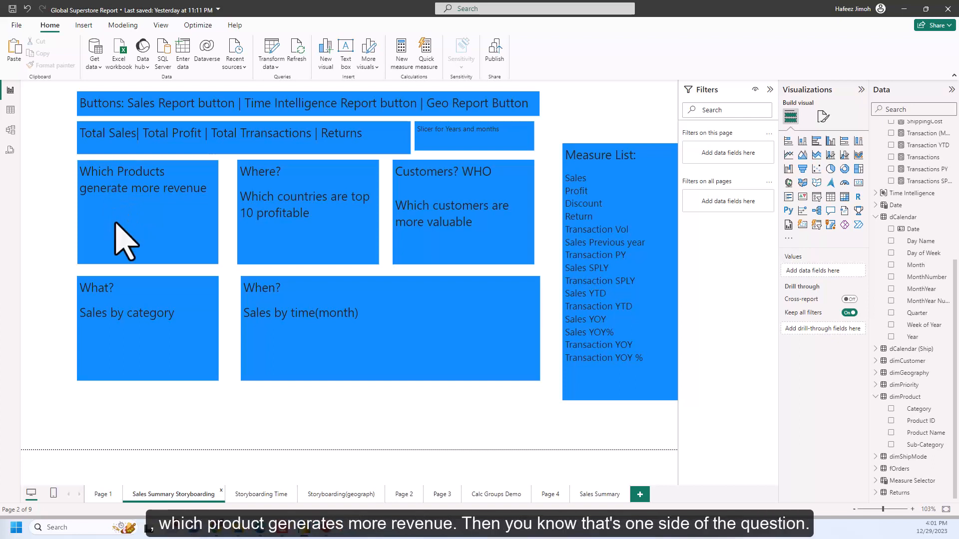
{"action": "left_click", "coordinate": [597, 495]}
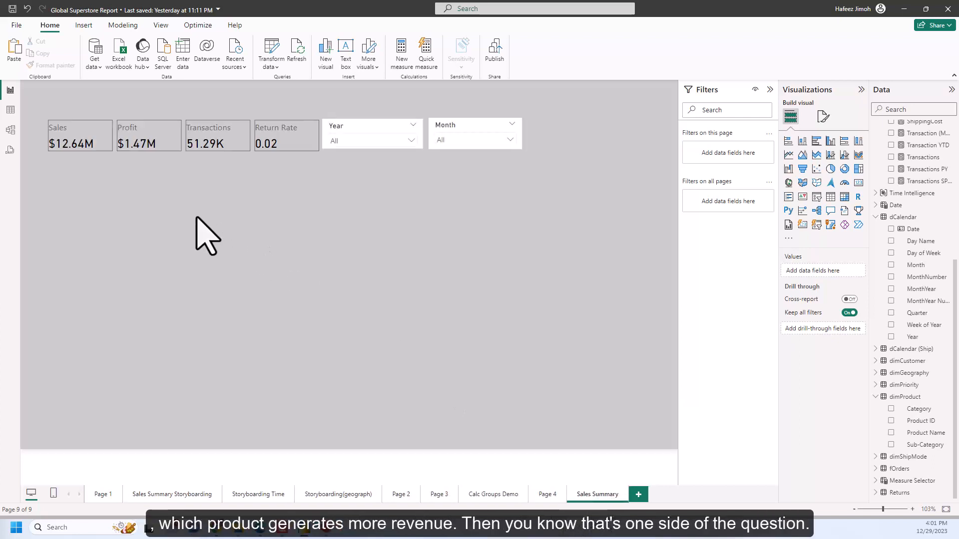
{"action": "left_click", "coordinate": [788, 142]}
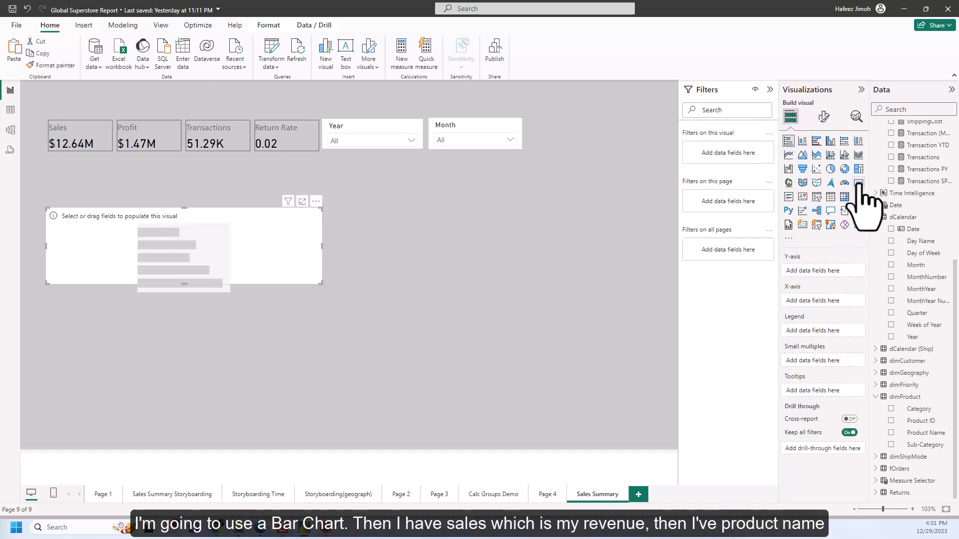
{"action": "scroll", "coordinate": [889, 235], "scroll_direction": "up", "scroll_amount": 3}
{"action": "scroll", "coordinate": [890, 239], "scroll_direction": "up", "scroll_amount": 3}
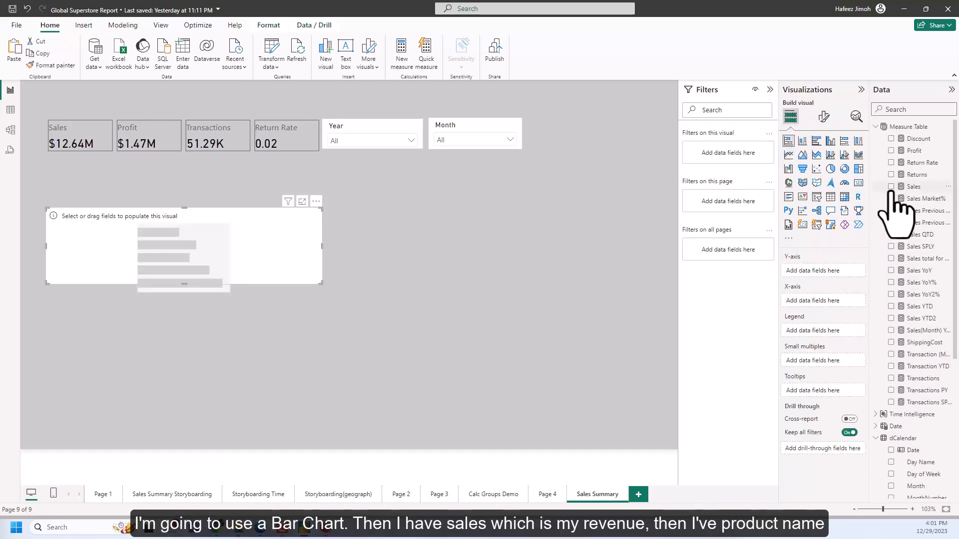
{"action": "left_click", "coordinate": [891, 187]}
{"action": "scroll", "coordinate": [909, 279], "scroll_direction": "down", "scroll_amount": 5}
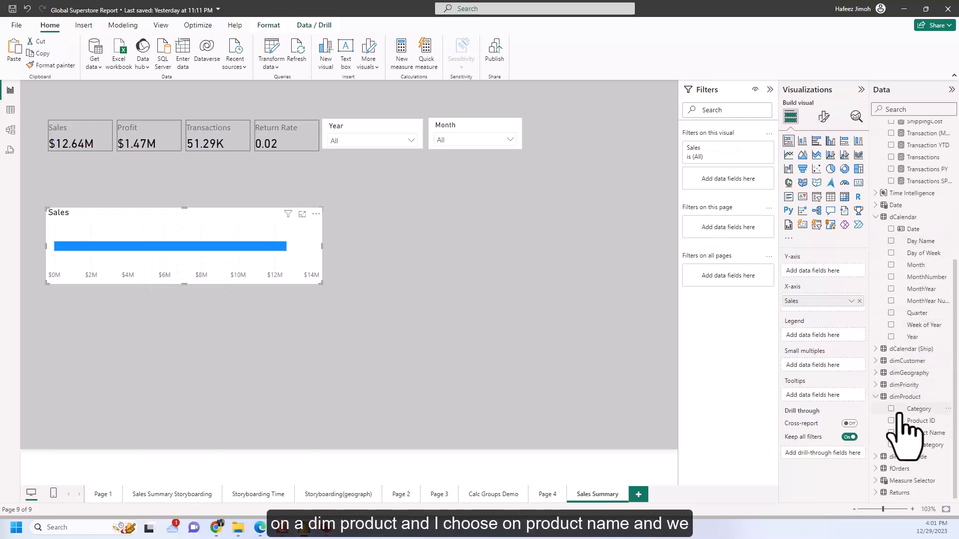
{"action": "left_click", "coordinate": [891, 432]}
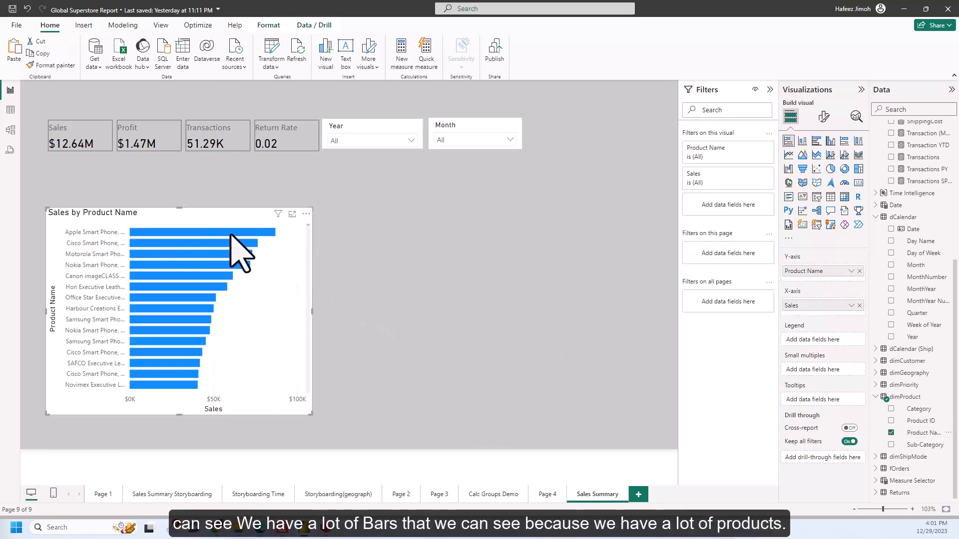
Filter the product chart to the top 5 Product Names by Sales, then shrink it and place it directly beneath the cards
{"action": "scroll", "coordinate": [220, 330], "scroll_direction": "down", "scroll_amount": 8}
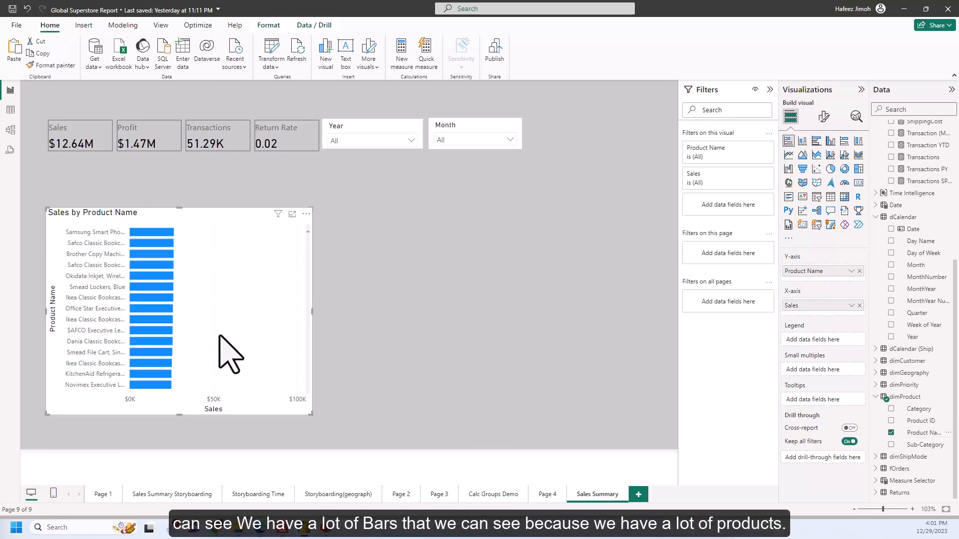
{"action": "scroll", "coordinate": [221, 332], "scroll_direction": "up", "scroll_amount": 8}
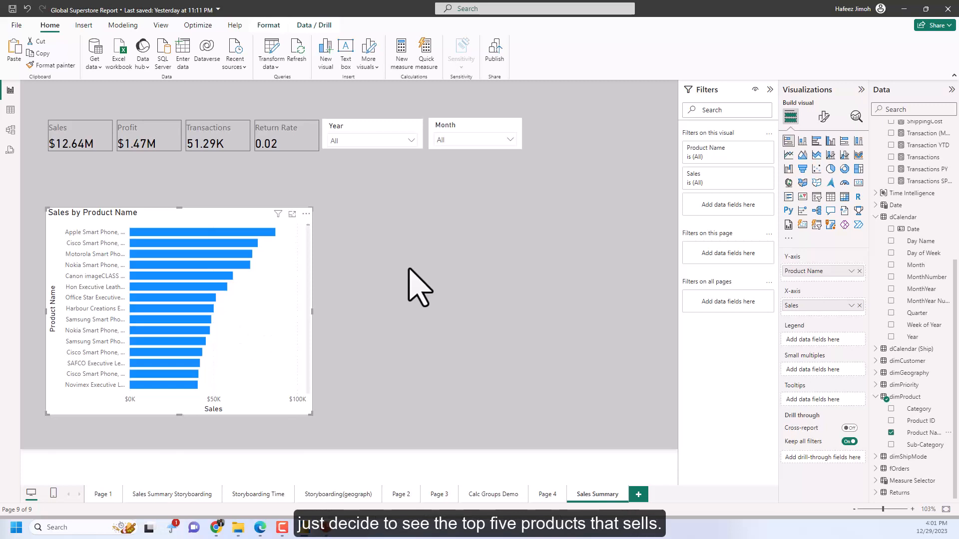
{"action": "left_click", "coordinate": [756, 149]}
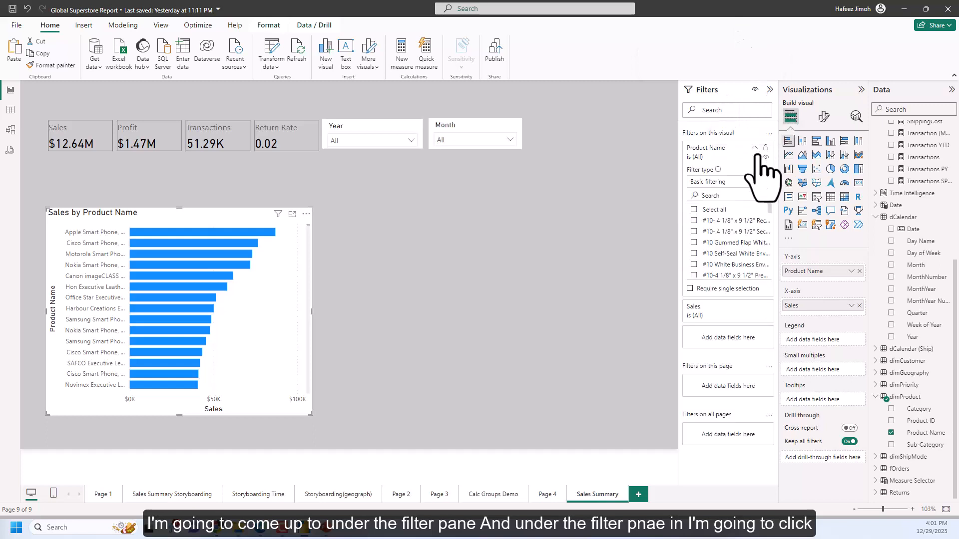
{"action": "left_click", "coordinate": [761, 182]}
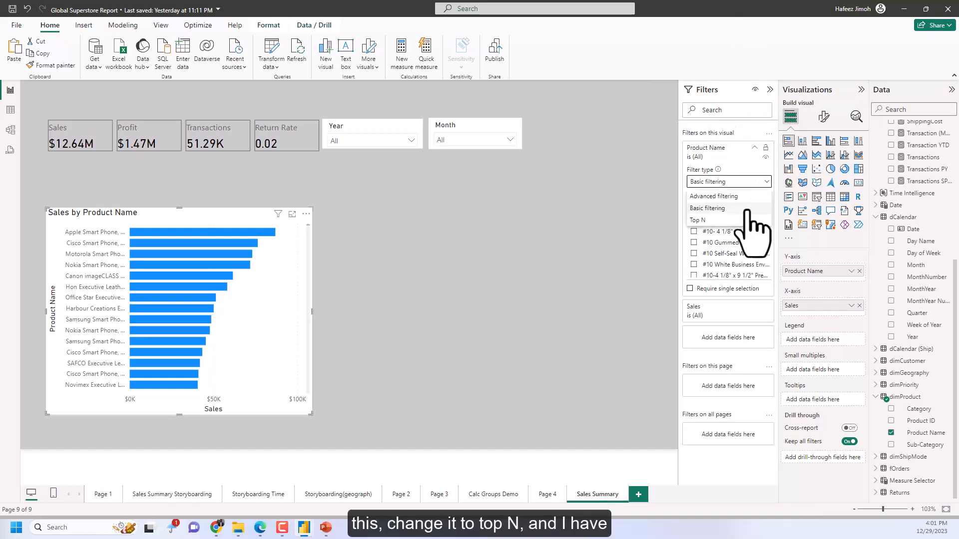
{"action": "left_click", "coordinate": [743, 221]}
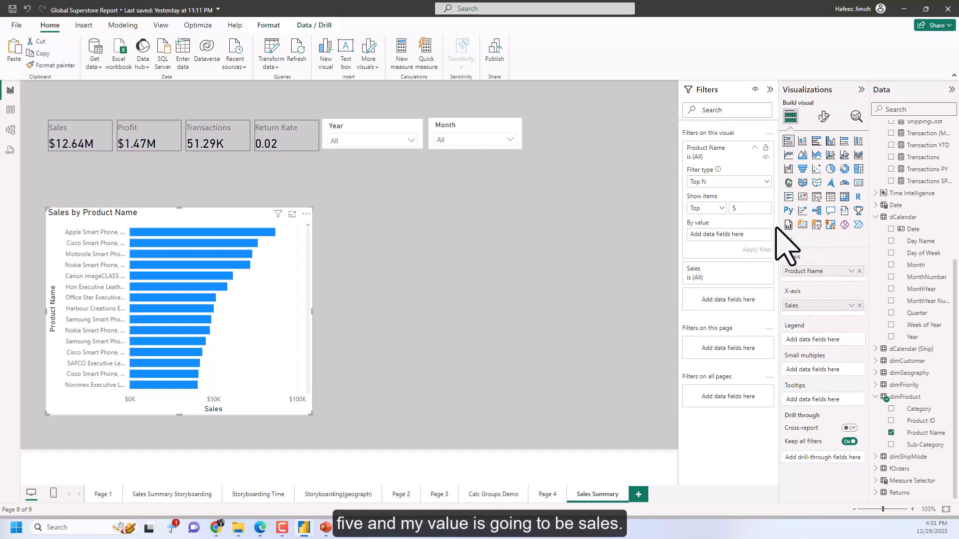
{"action": "scroll", "coordinate": [936, 204], "scroll_direction": "up", "scroll_amount": 5}
{"action": "left_click_drag", "start_coordinate": [925, 189], "coordinate": [752, 235]}
{"action": "left_click", "coordinate": [757, 249]}
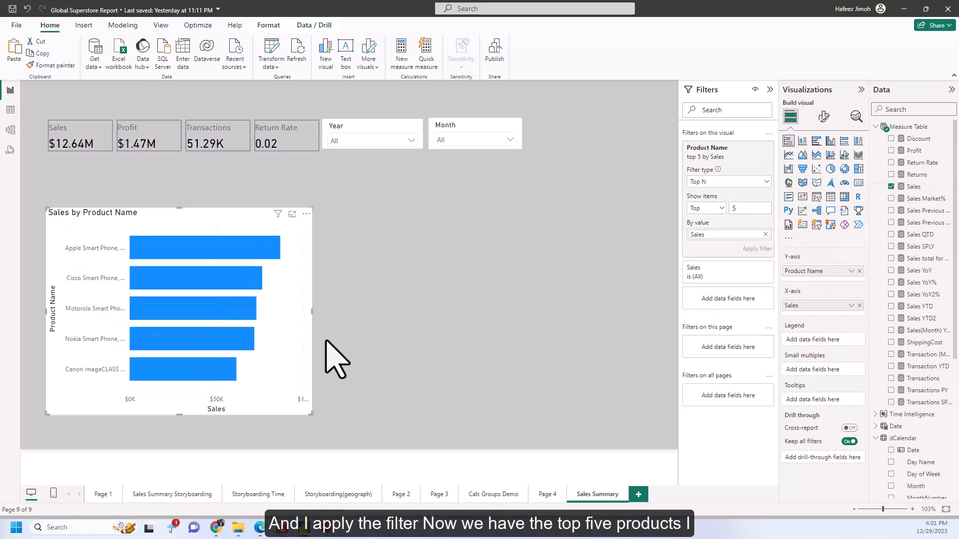
{"action": "left_click_drag", "start_coordinate": [311, 414], "coordinate": [215, 333]}
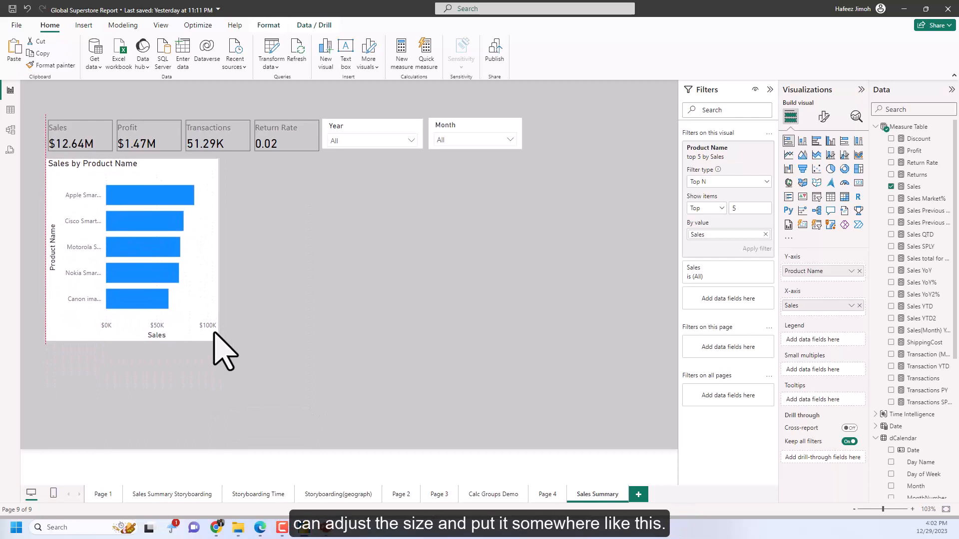
{"action": "left_click", "coordinate": [256, 352]}
Check the storyboard's countries question and add a stacked bar chart of Sales by Country beside the product chart on the Sales Summary page
{"action": "left_click", "coordinate": [181, 494]}
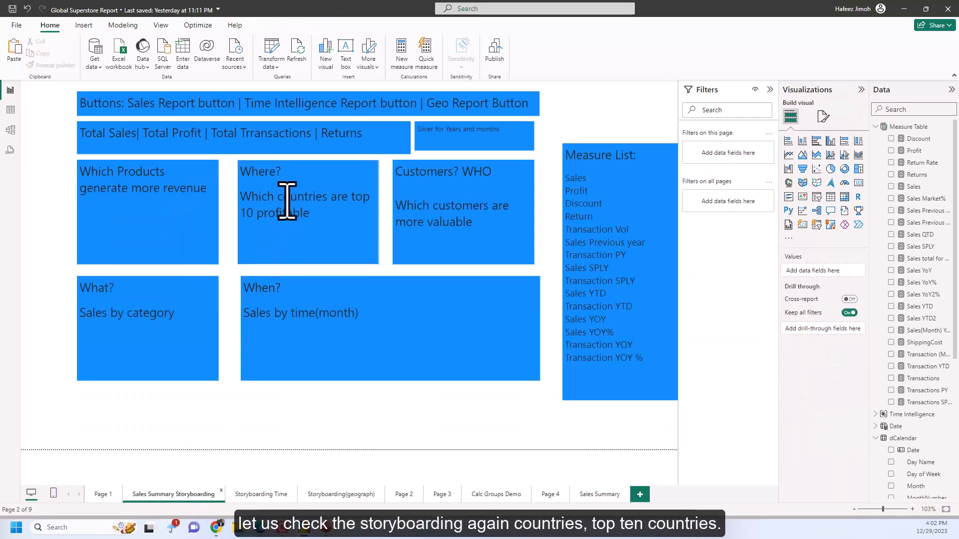
{"action": "left_click", "coordinate": [597, 494]}
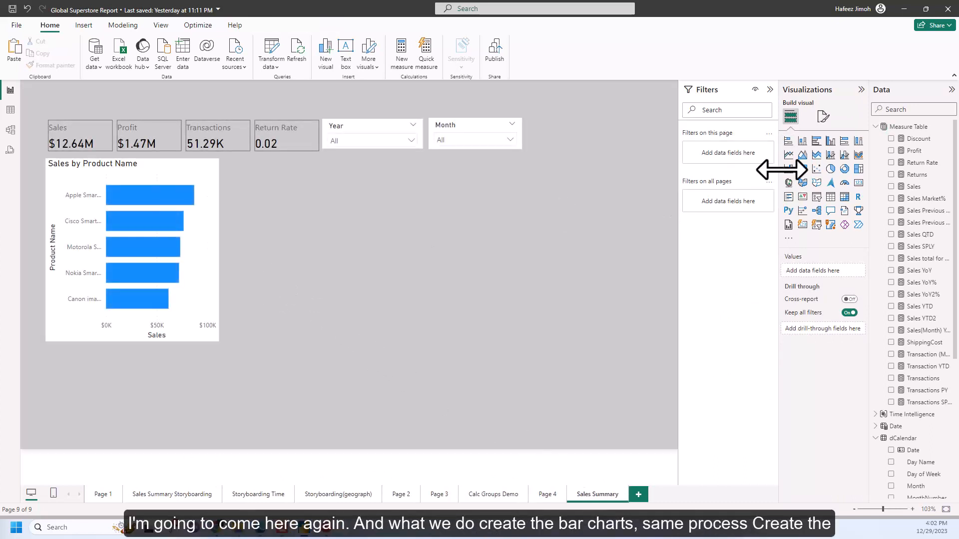
{"action": "left_click", "coordinate": [790, 142]}
{"action": "left_click_drag", "start_coordinate": [253, 385], "coordinate": [413, 268]}
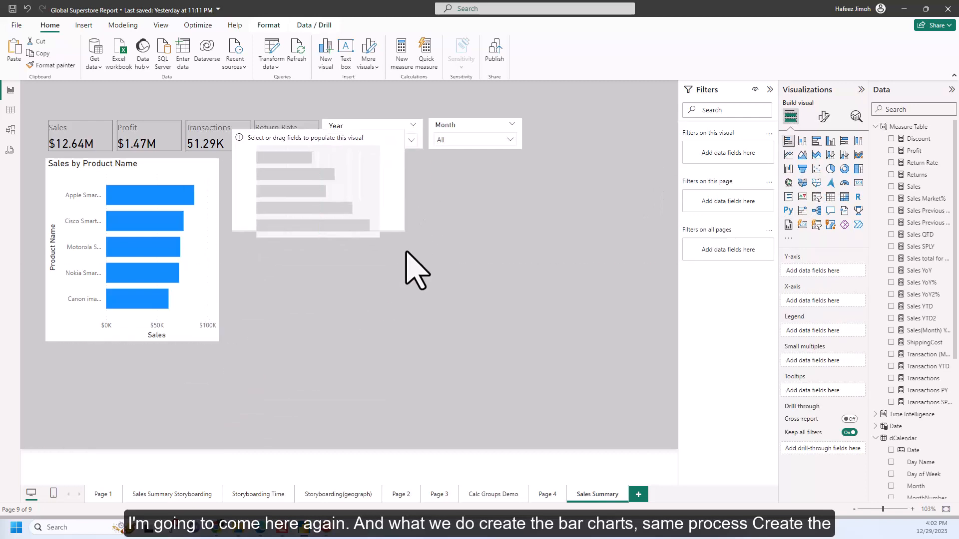
{"action": "left_click", "coordinate": [910, 187]}
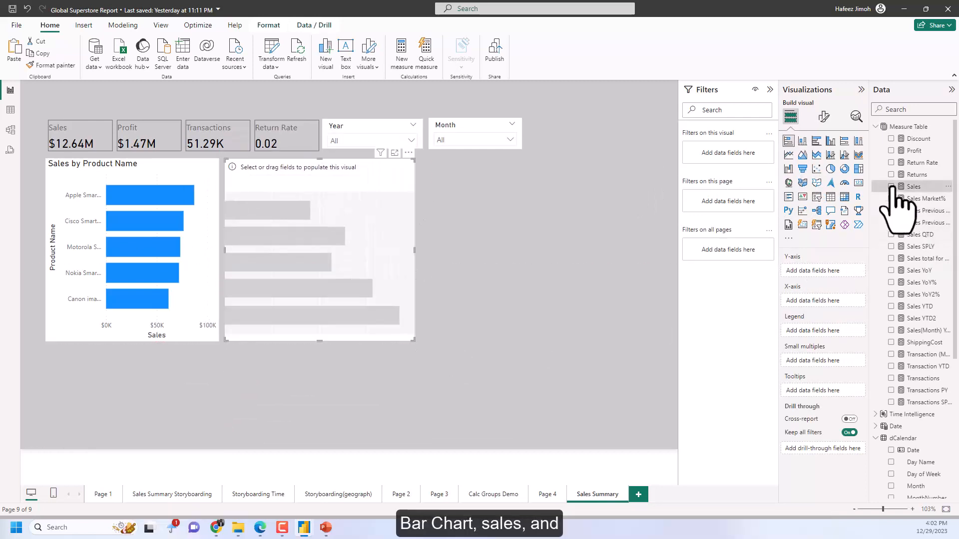
{"action": "scroll", "coordinate": [902, 239], "scroll_direction": "down", "scroll_amount": 5}
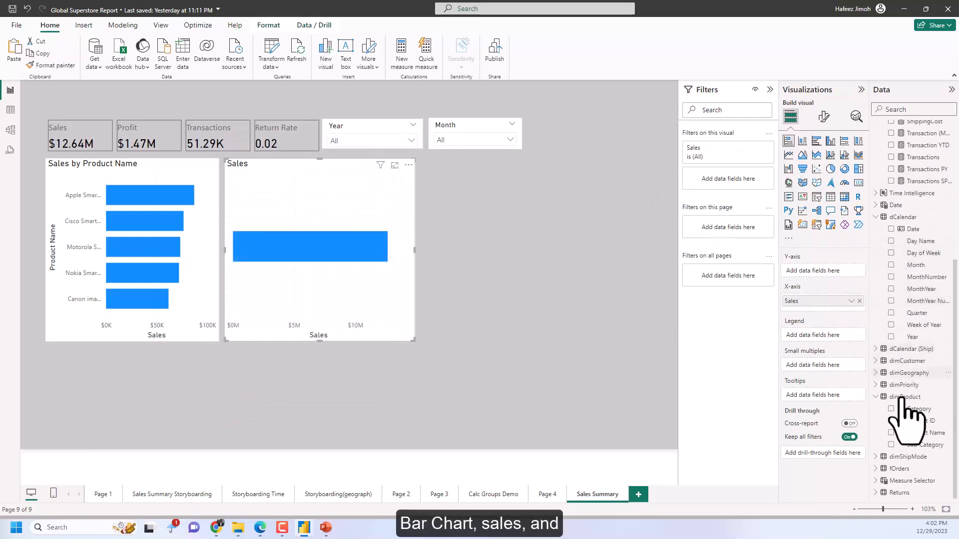
{"action": "left_click", "coordinate": [877, 374]}
{"action": "left_click", "coordinate": [892, 397]}
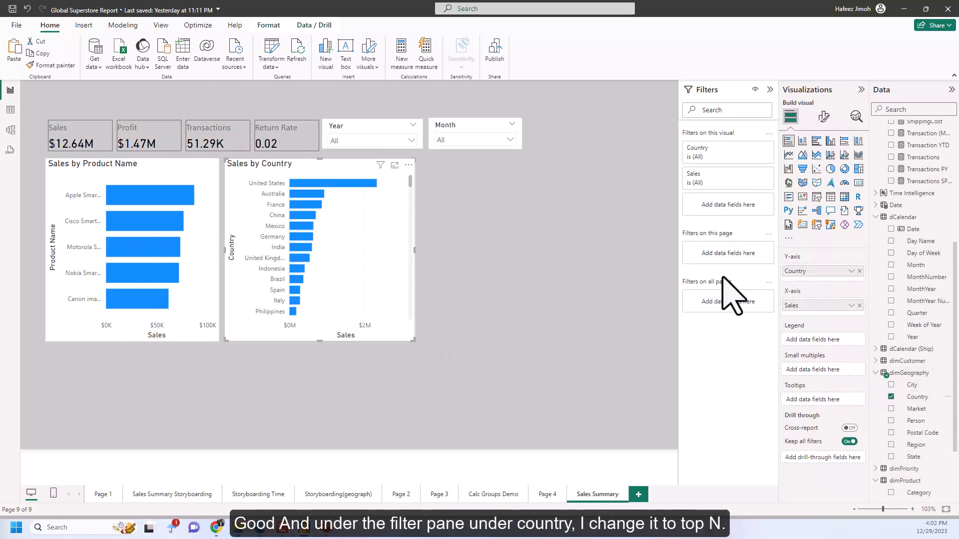
Filter the country chart to the top 10 Countries by Sales
{"action": "left_click", "coordinate": [760, 159]}
{"action": "left_click", "coordinate": [754, 182]}
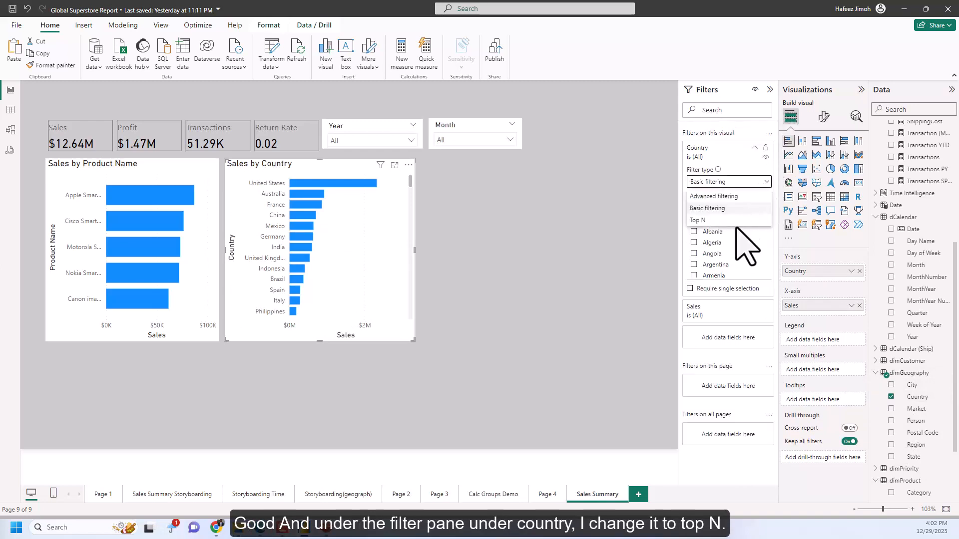
{"action": "left_click", "coordinate": [738, 222]}
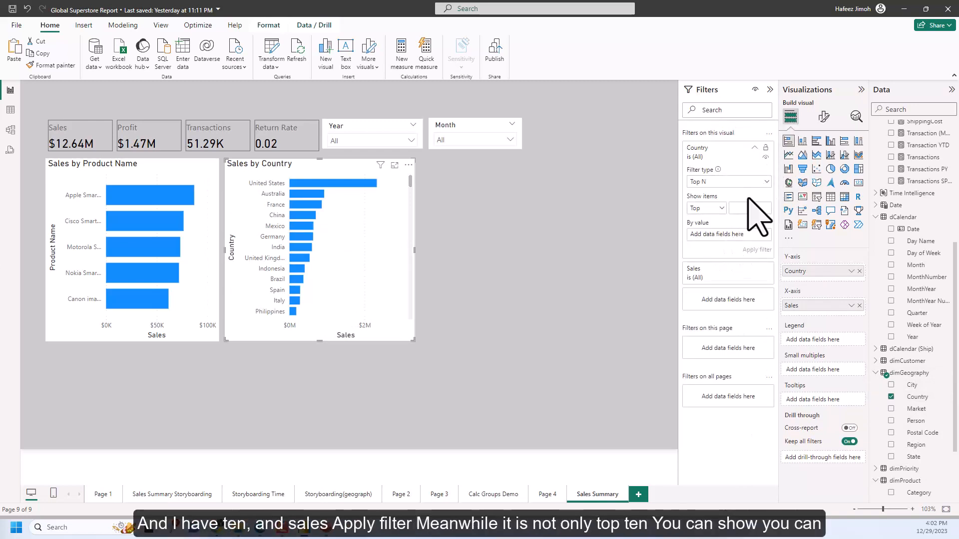
{"action": "scroll", "coordinate": [910, 214], "scroll_direction": "up", "scroll_amount": 5}
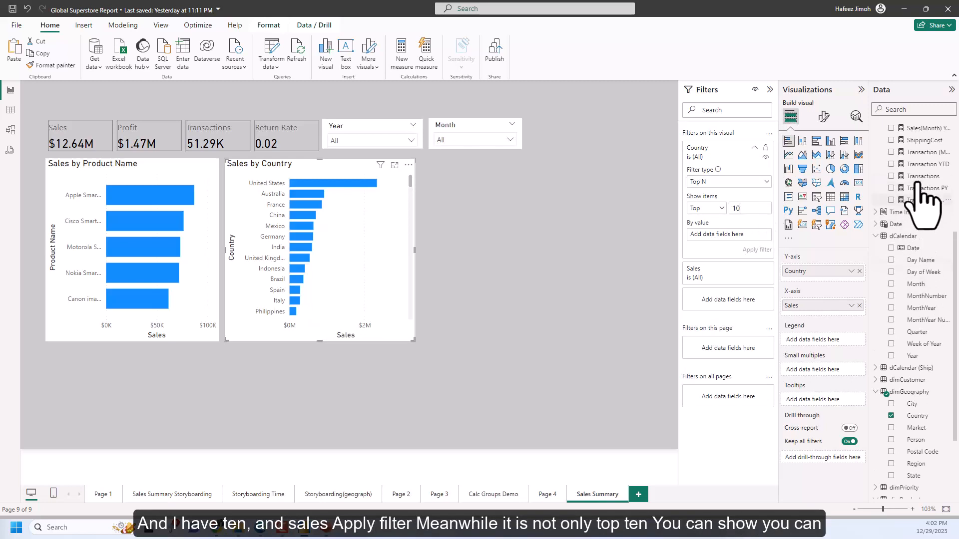
{"action": "left_click_drag", "start_coordinate": [913, 136], "coordinate": [727, 234]}
{"action": "left_click", "coordinate": [757, 249]}
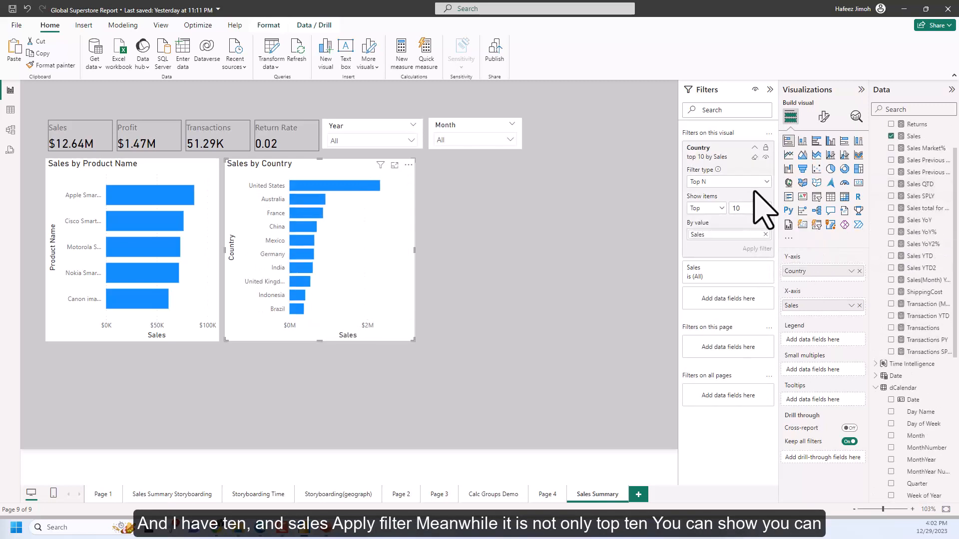
{"action": "left_click", "coordinate": [721, 209]}
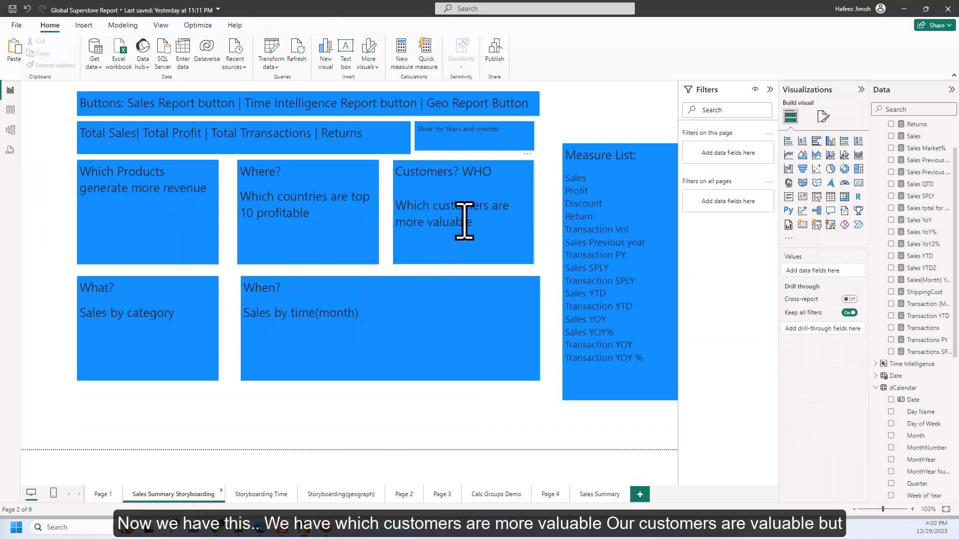
Add a bar chart of Sales by Customer Name to the Sales Summary page, sized to match and placed beside the country chart
{"action": "left_click", "coordinate": [598, 493]}
{"action": "left_click_drag", "start_coordinate": [182, 396], "coordinate": [575, 197]}
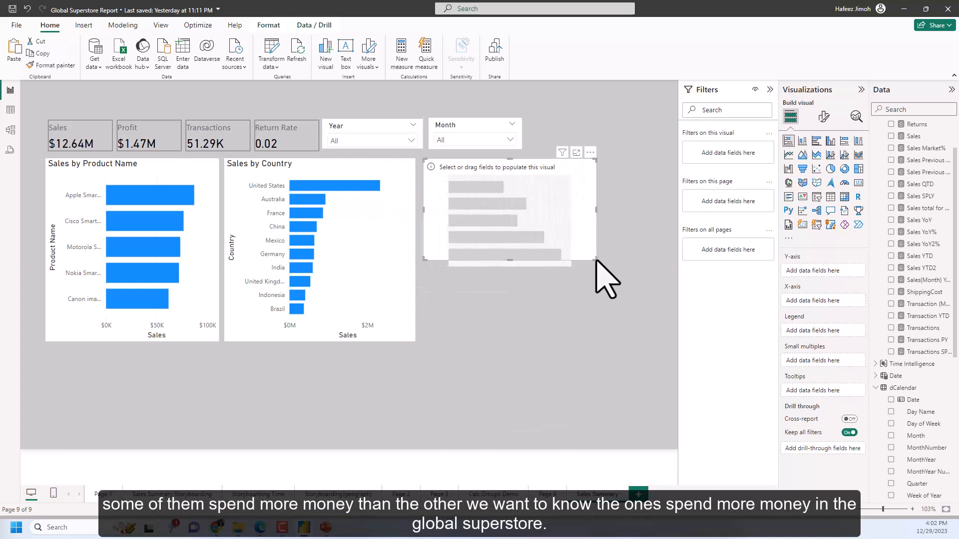
{"action": "left_click_drag", "start_coordinate": [597, 261], "coordinate": [620, 340]}
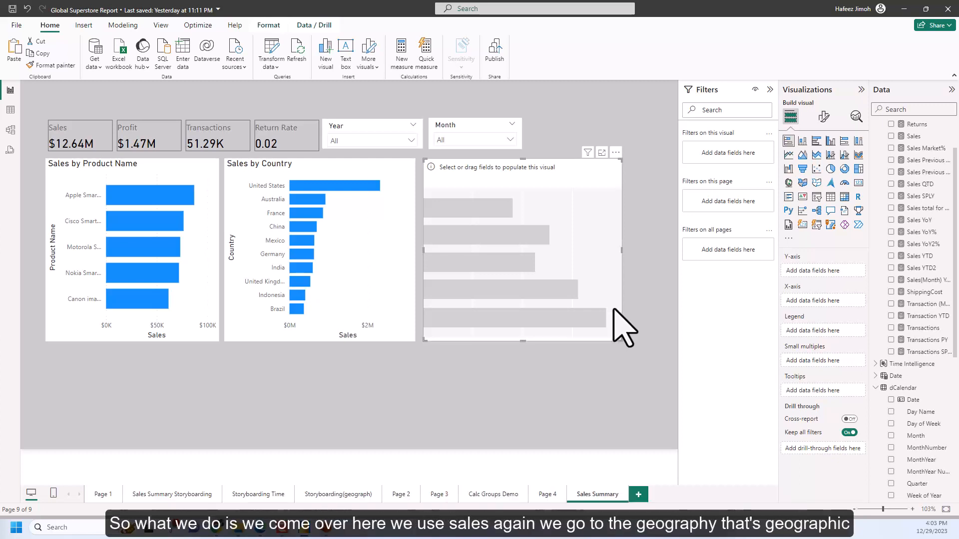
{"action": "scroll", "coordinate": [894, 235], "scroll_direction": "up", "scroll_amount": 3}
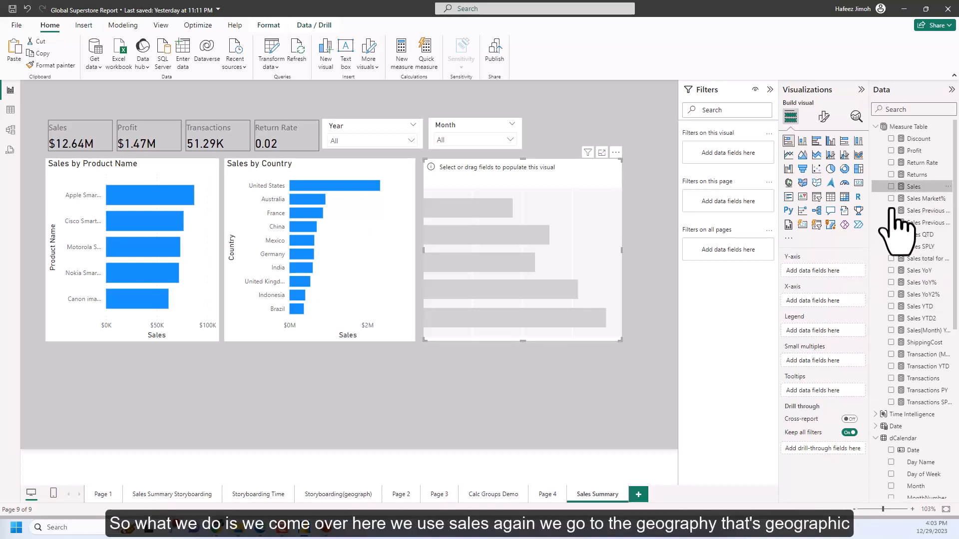
{"action": "left_click", "coordinate": [891, 186]}
{"action": "scroll", "coordinate": [899, 407], "scroll_direction": "down", "scroll_amount": 6}
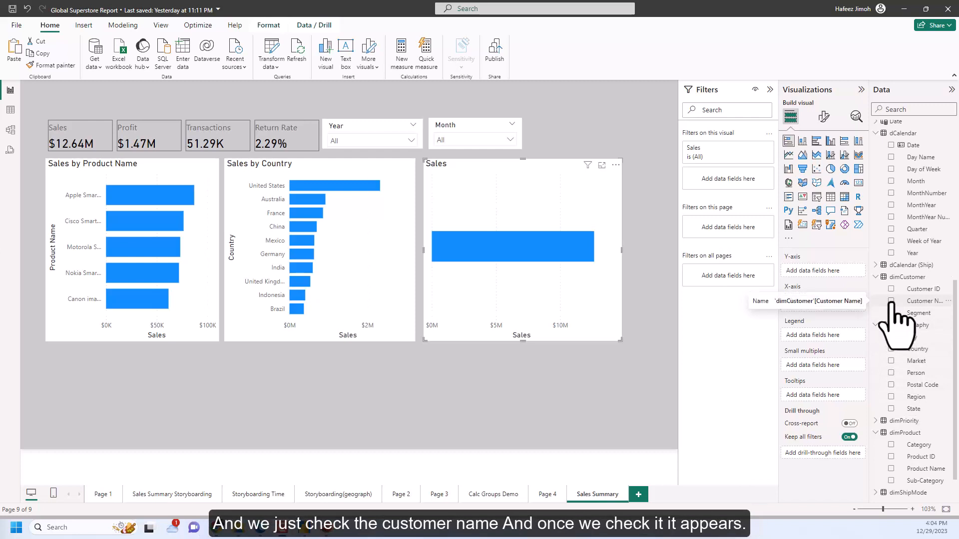
{"action": "left_click", "coordinate": [892, 301]}
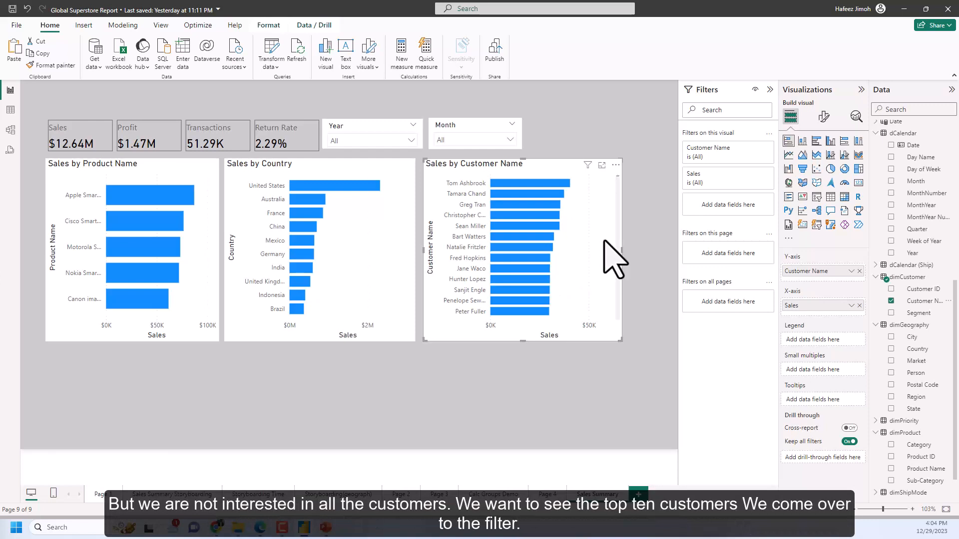
Filter the customer chart to the top 10 Customer Names by Sales
{"action": "left_click", "coordinate": [754, 148]}
{"action": "left_click", "coordinate": [747, 182]}
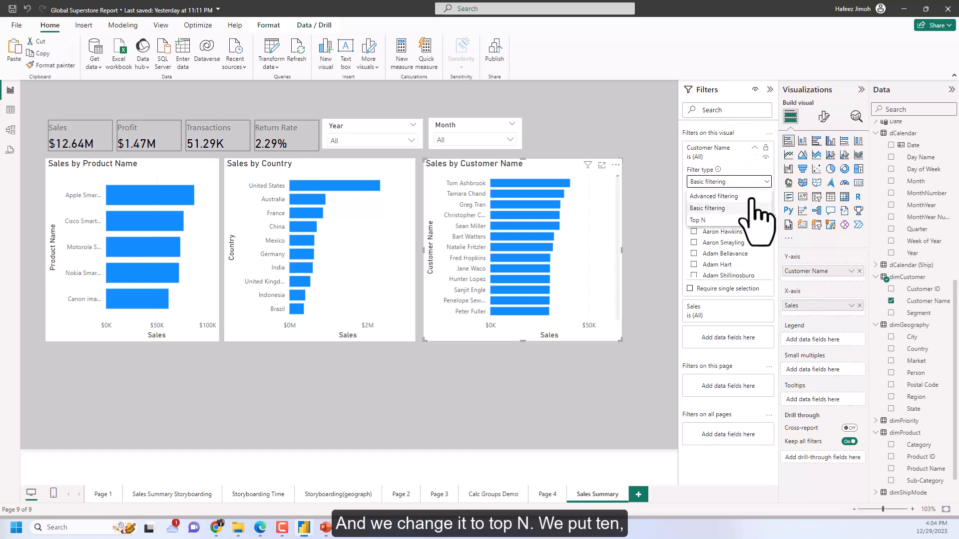
{"action": "left_click", "coordinate": [739, 221]}
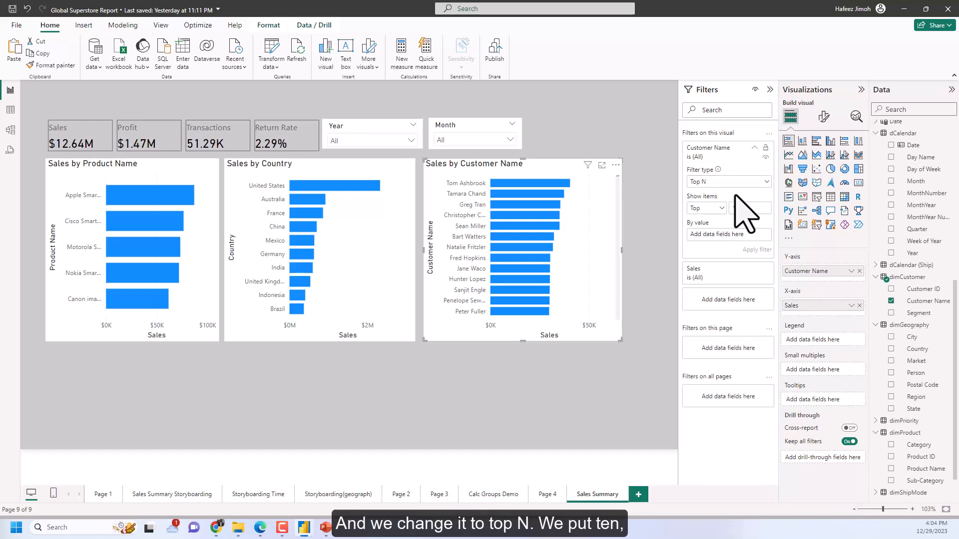
{"action": "left_click", "coordinate": [738, 209]}
{"action": "type", "text": "10"}
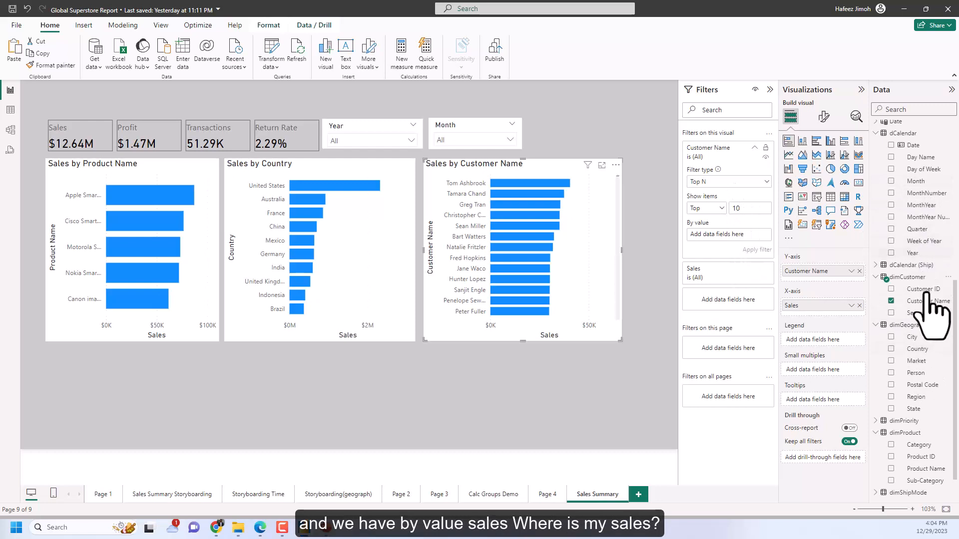
{"action": "scroll", "coordinate": [924, 369], "scroll_direction": "down", "scroll_amount": 1}
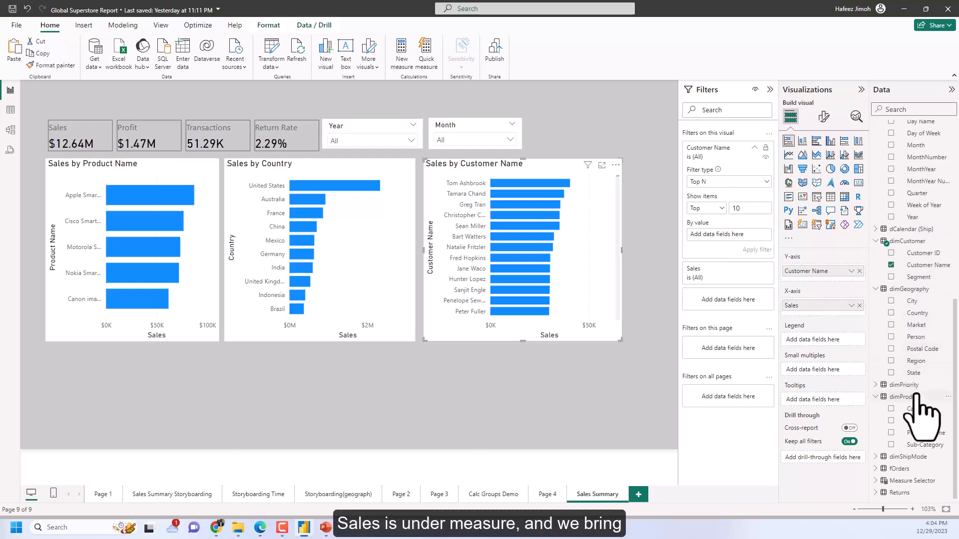
{"action": "scroll", "coordinate": [921, 411], "scroll_direction": "up", "scroll_amount": 10}
{"action": "left_click_drag", "start_coordinate": [917, 187], "coordinate": [738, 234]}
{"action": "left_click", "coordinate": [749, 249]}
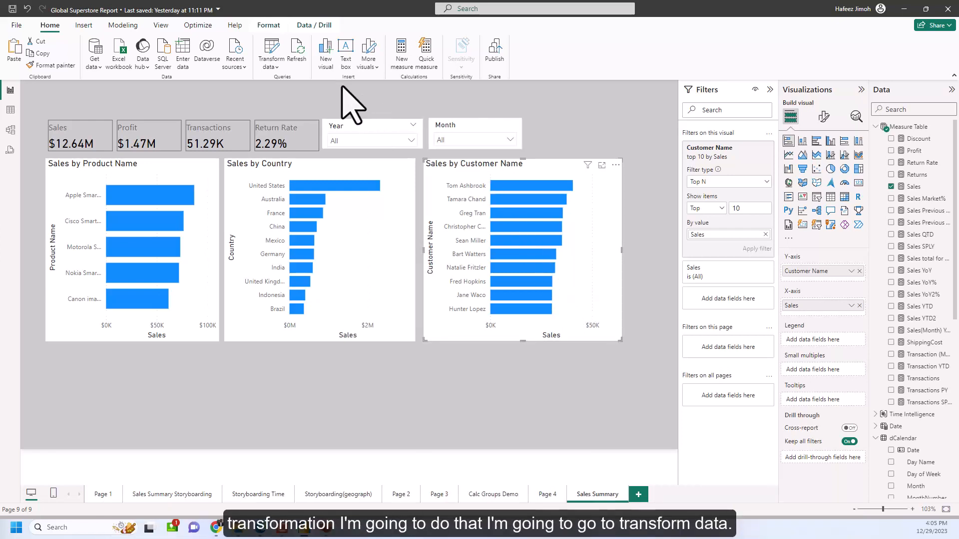
Open the dimCustomer query in Power Query Editor and split the Customer Name column by space at the left-most delimiter
{"action": "left_click", "coordinate": [273, 46]}
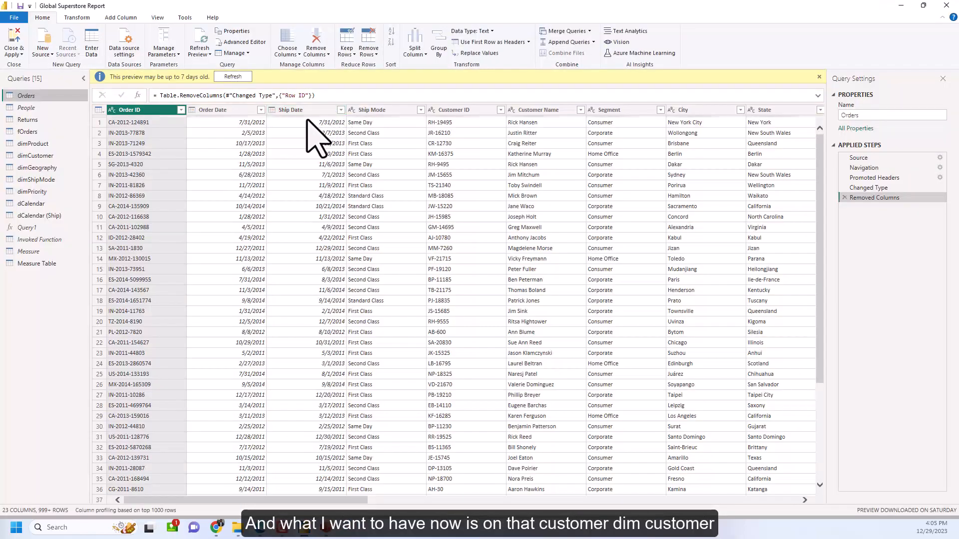
{"action": "left_click", "coordinate": [57, 159]}
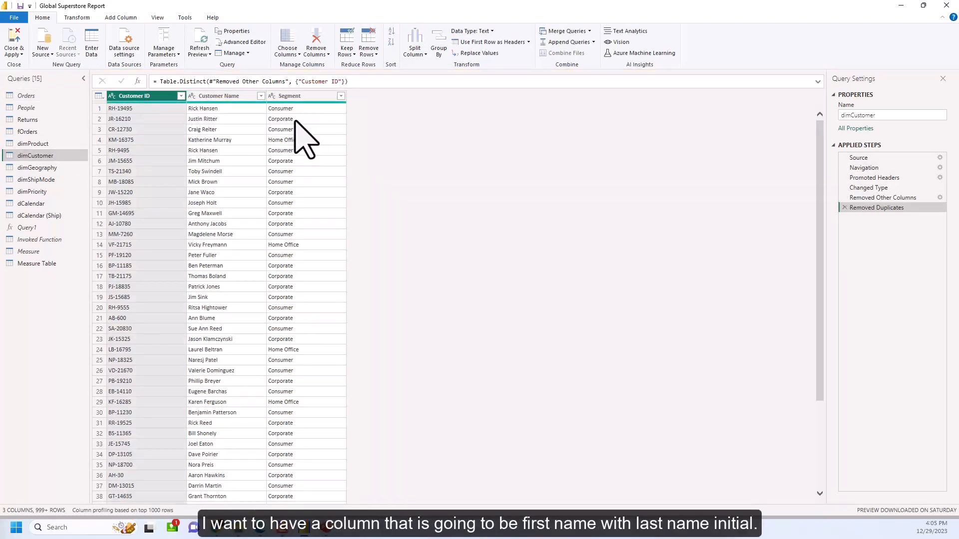
{"action": "left_click", "coordinate": [244, 96]}
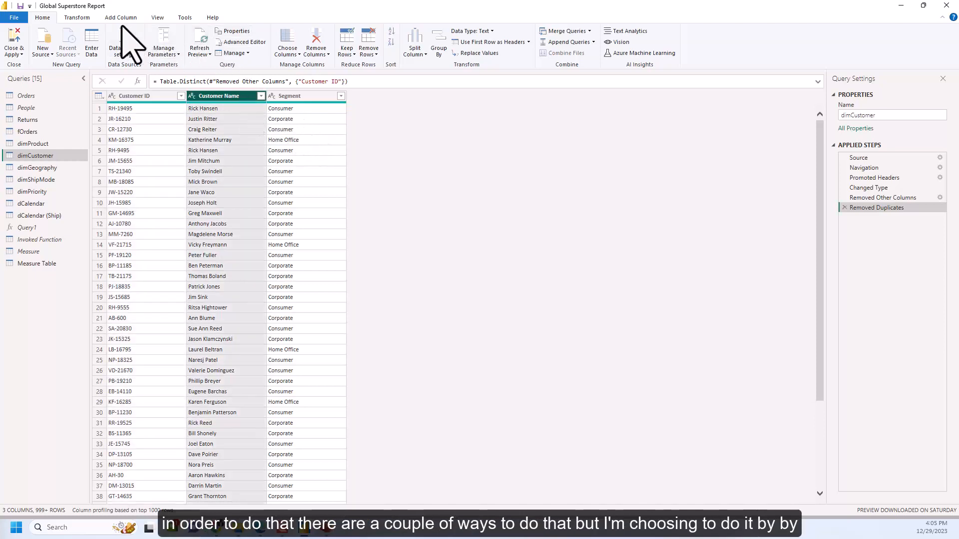
{"action": "left_click", "coordinate": [78, 18]}
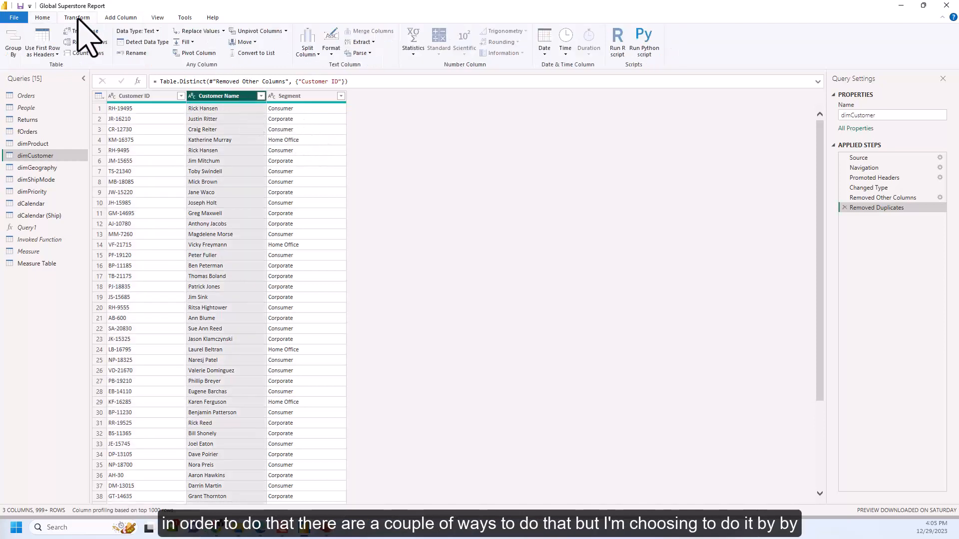
{"action": "left_click", "coordinate": [306, 51]}
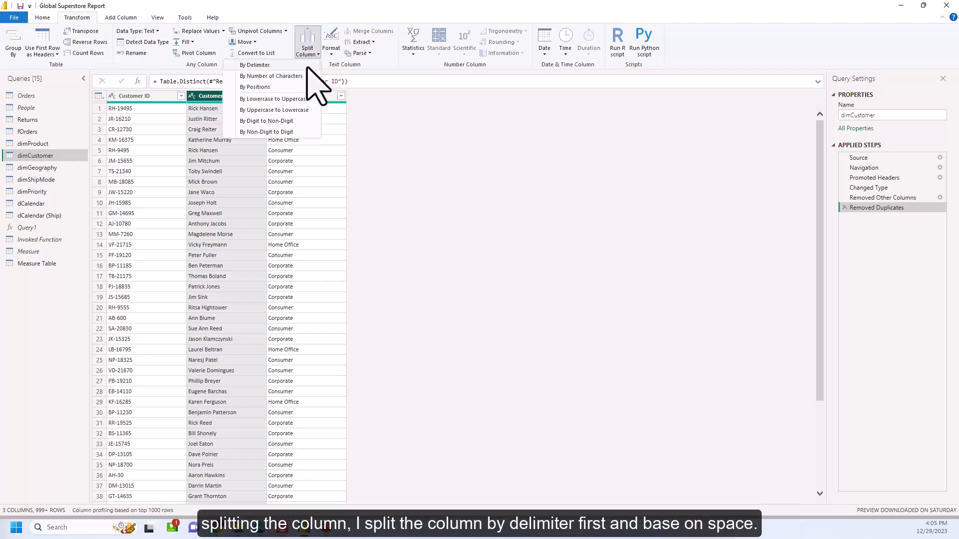
{"action": "left_click", "coordinate": [307, 66]}
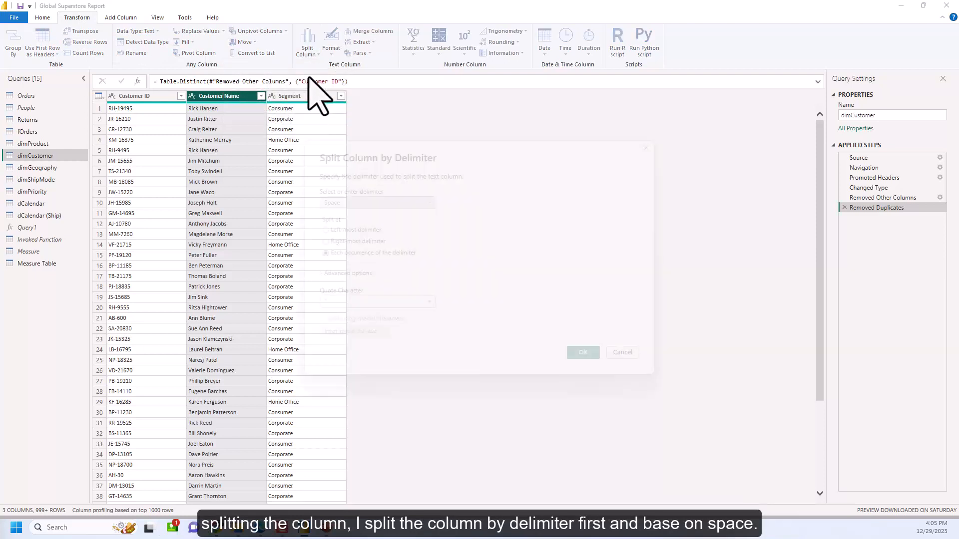
{"action": "left_click", "coordinate": [372, 230]}
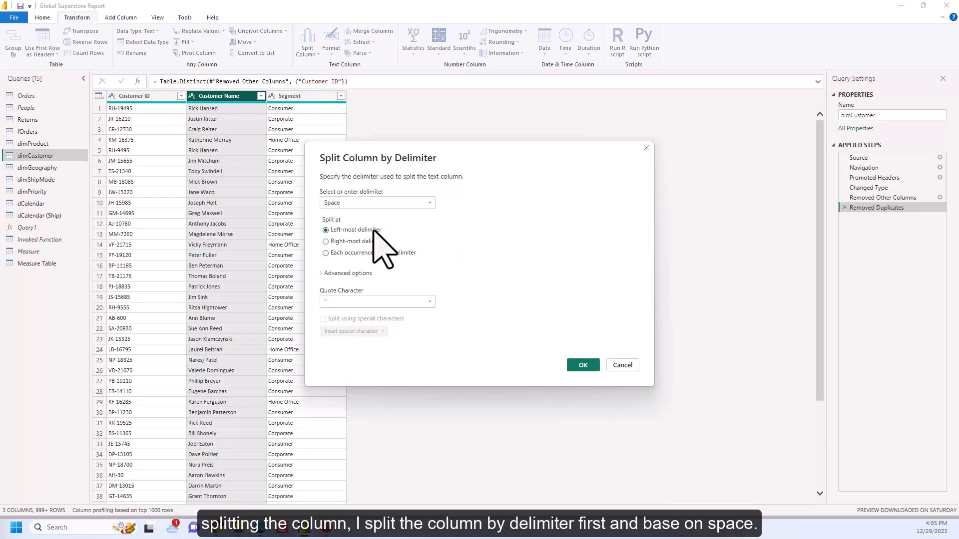
{"action": "left_click", "coordinate": [586, 366]}
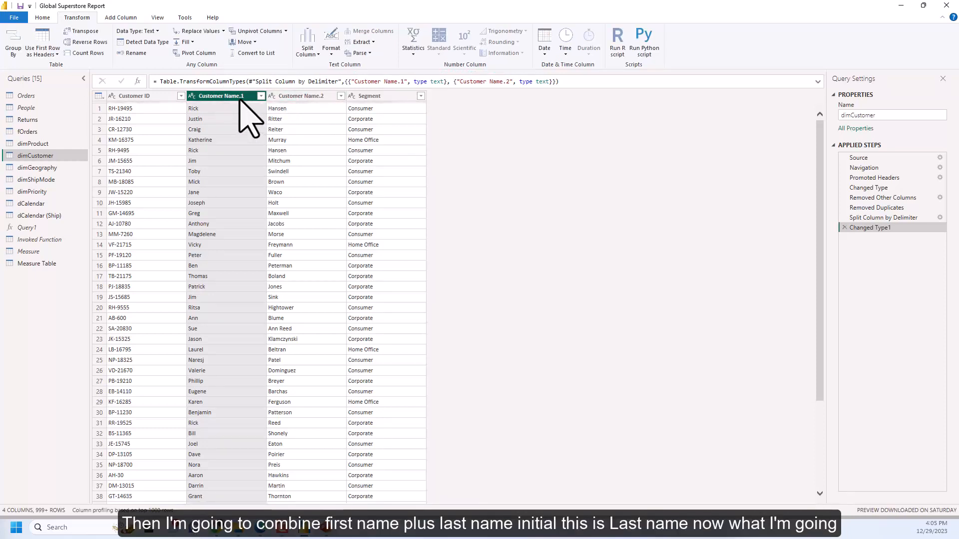
Reduce the Customer Name.2 column to its first 1 character with Extract First Characters
{"action": "left_click", "coordinate": [296, 96]}
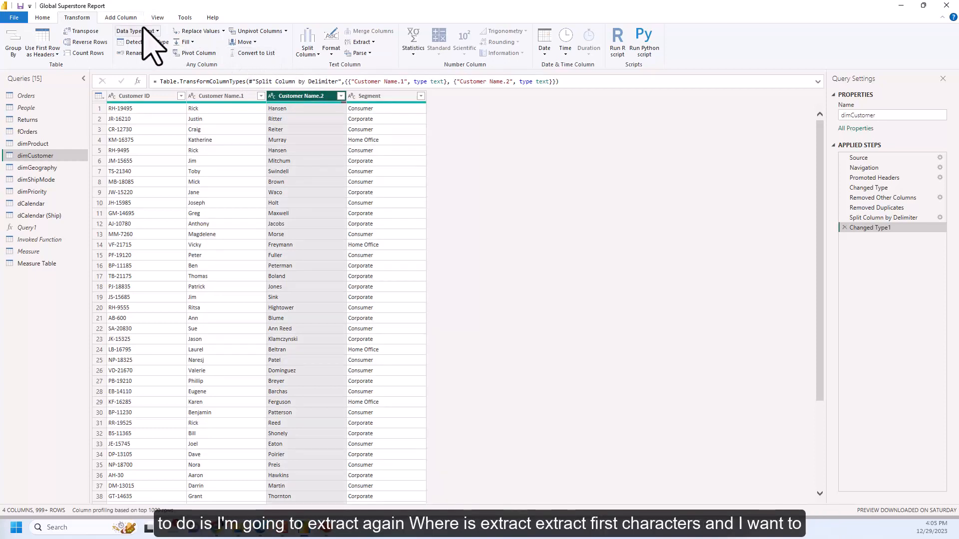
{"action": "left_click", "coordinate": [361, 42]}
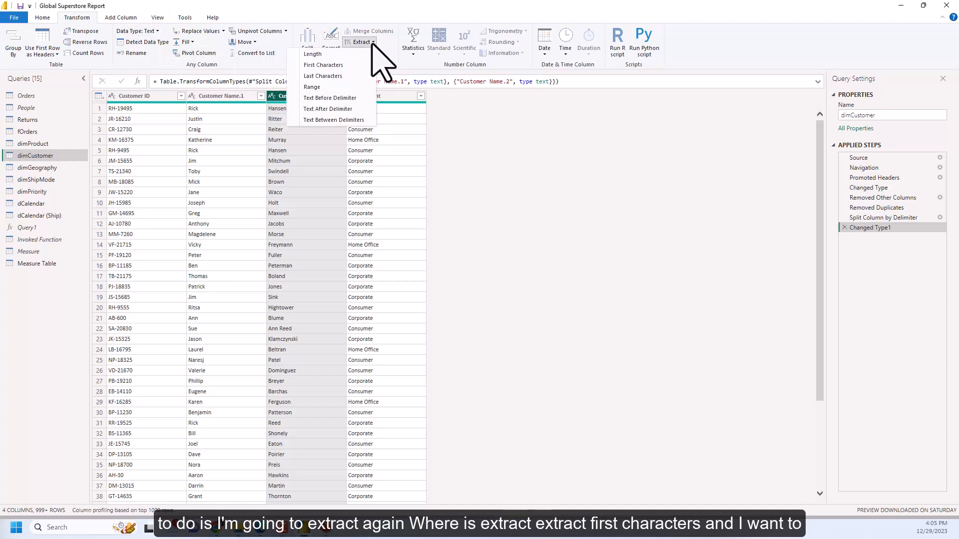
{"action": "left_click", "coordinate": [352, 65]}
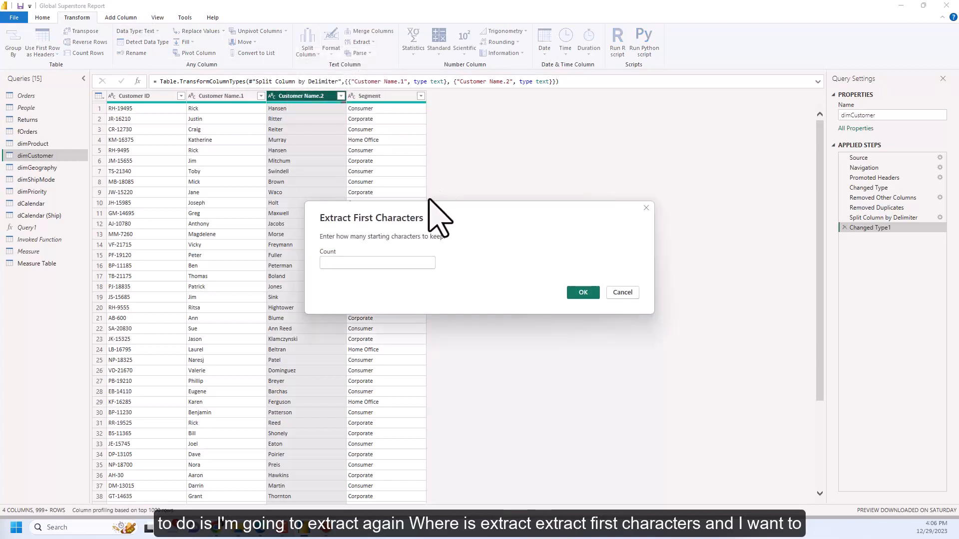
{"action": "type", "text": "1"}
{"action": "left_click", "coordinate": [593, 296]}
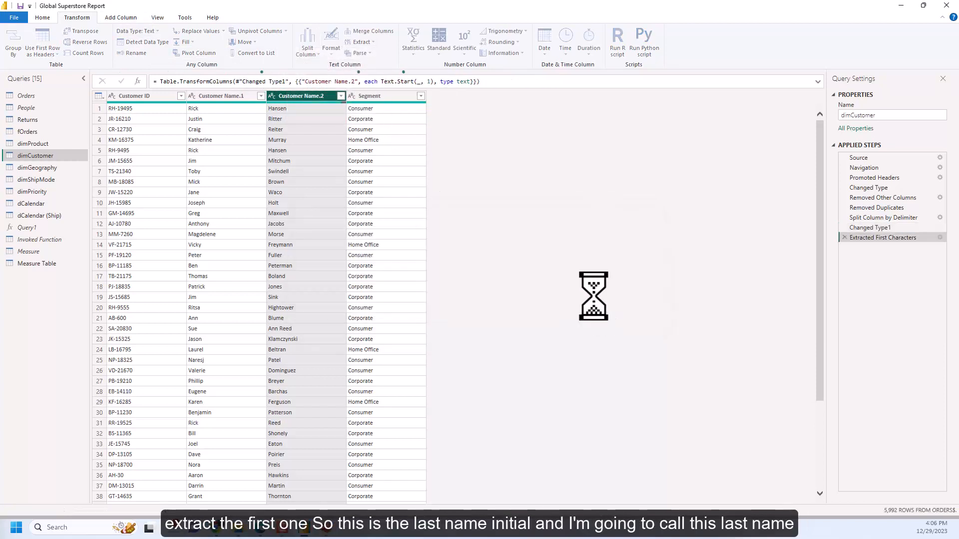
Rename the Customer Name.2 column as "Last Name intial"
{"action": "double_click", "coordinate": [319, 96]}
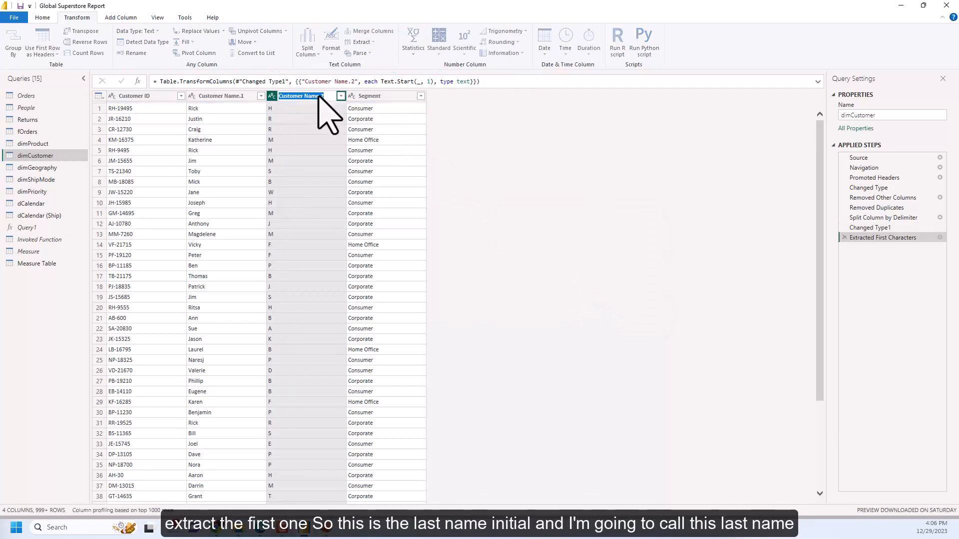
{"action": "type", "text": "Last Name intial"}
{"action": "key", "text": "Return"}
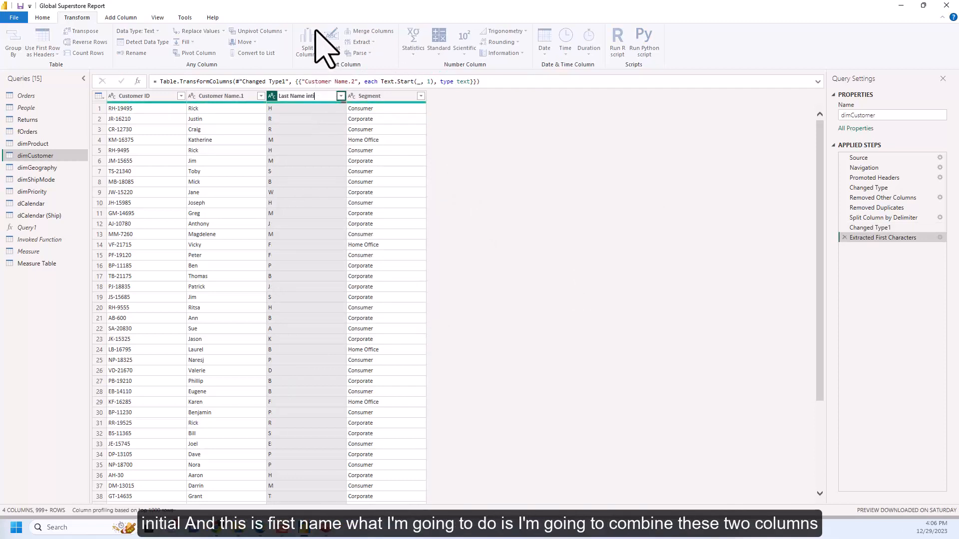
Rename the Customer Name.1 column as "First name"
{"action": "left_click", "coordinate": [241, 96]}
{"action": "type", "text": "First name"}
{"action": "key", "text": "Return"}
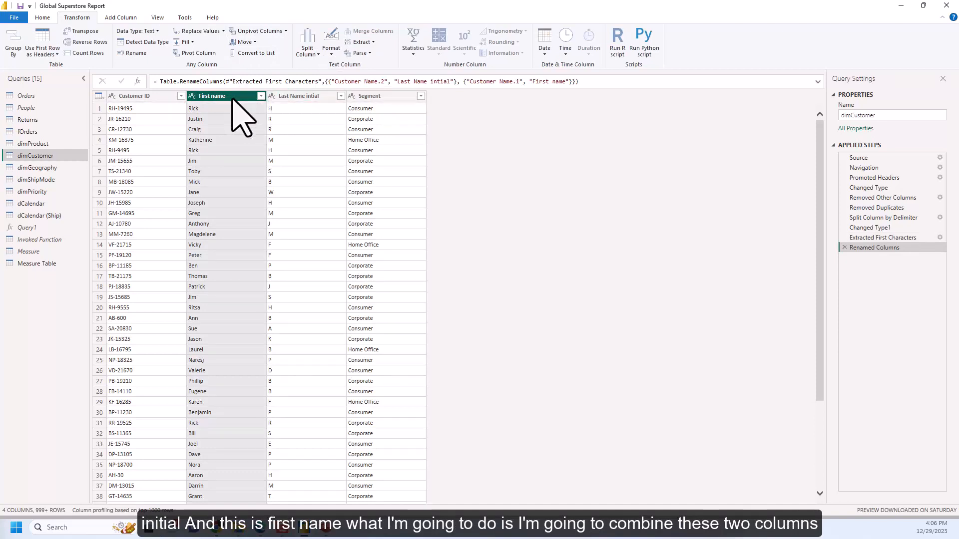
Inspect the dimCustomer columns for errors using Column profile and Column quality, focusing on the Last Name intial column
{"action": "left_click", "coordinate": [299, 96], "text": "ctrl"}
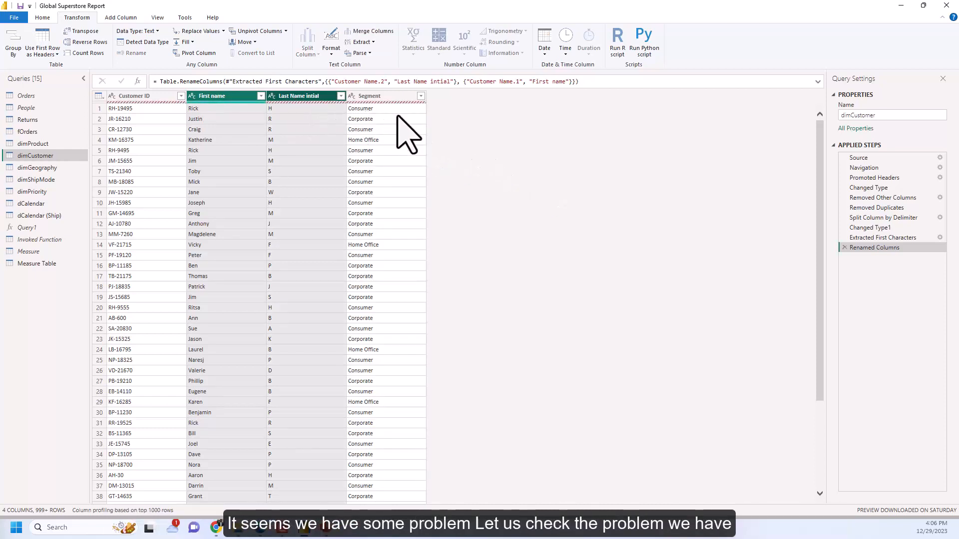
{"action": "left_click", "coordinate": [325, 96]}
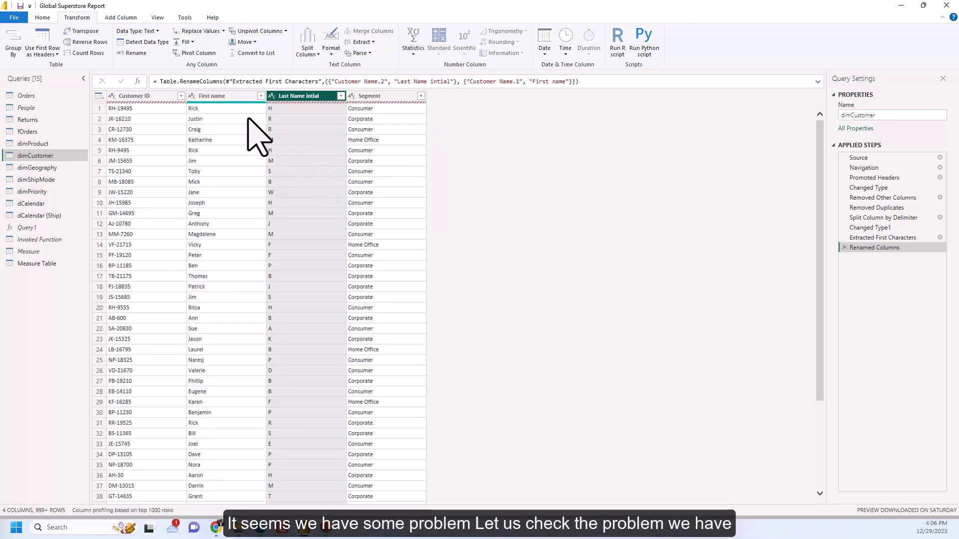
{"action": "left_click", "coordinate": [170, 100]}
{"action": "left_click", "coordinate": [307, 98]}
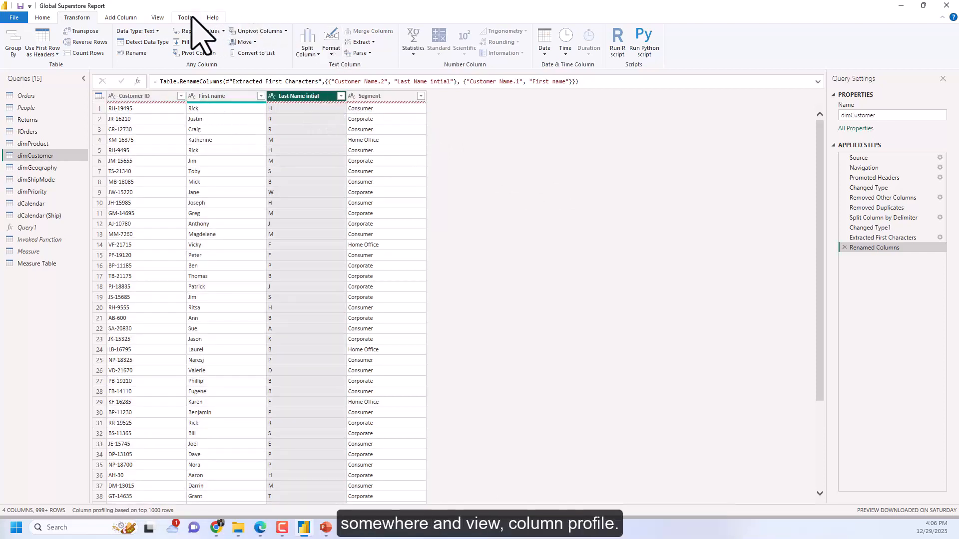
{"action": "left_click", "coordinate": [157, 17]}
{"action": "left_click", "coordinate": [190, 42]}
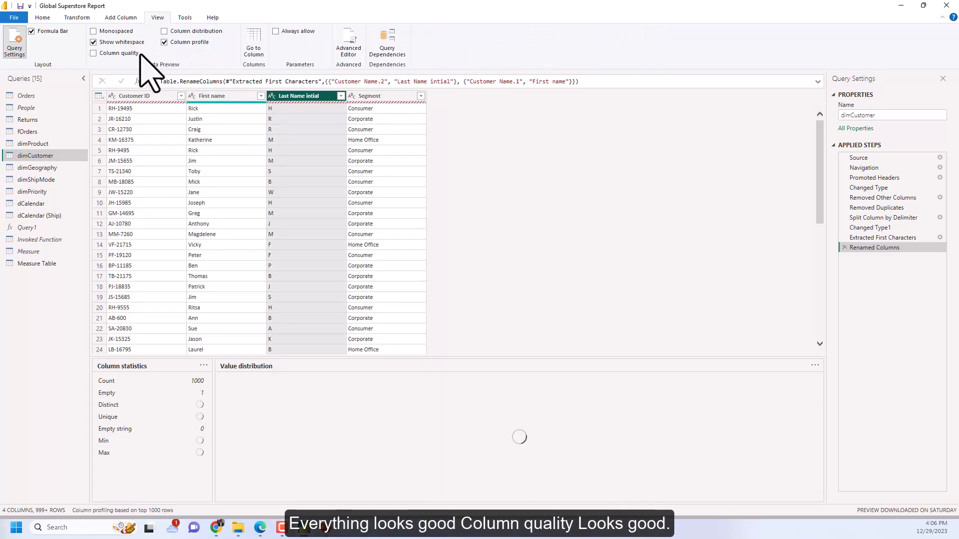
{"action": "left_click", "coordinate": [124, 53]}
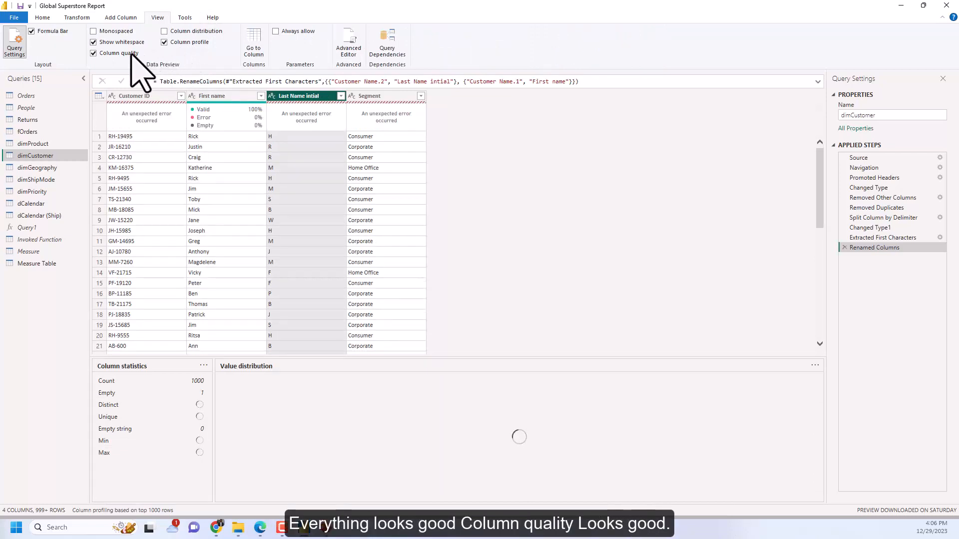
{"action": "left_click", "coordinate": [178, 43]}
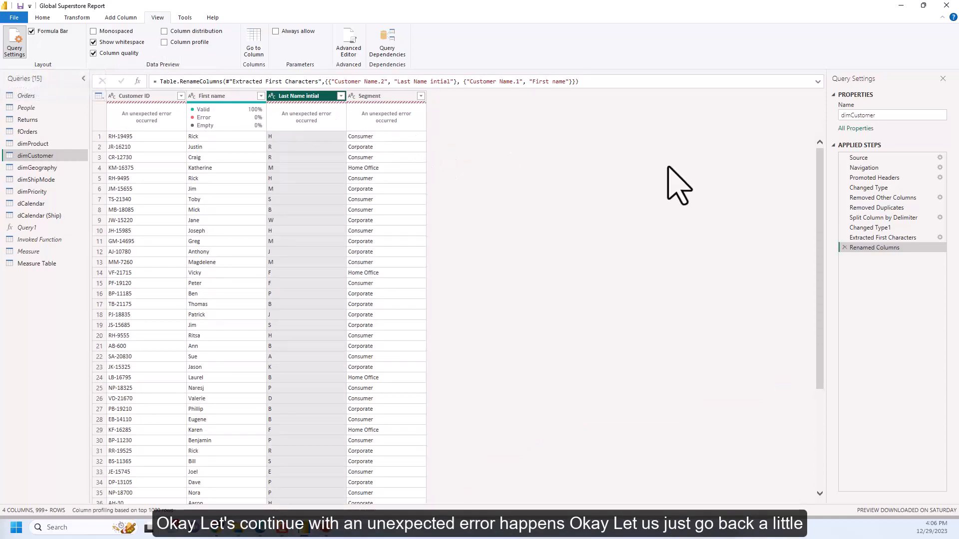
Delete the Renamed Columns step from dimCustomer and rename the Customer Name.1 column as "First Name"
{"action": "left_click", "coordinate": [845, 247]}
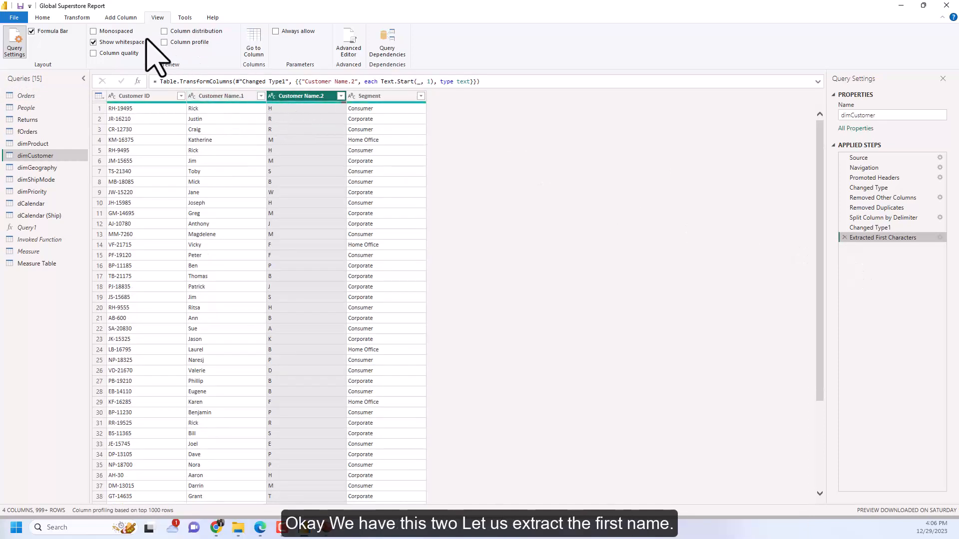
{"action": "left_click", "coordinate": [89, 18]}
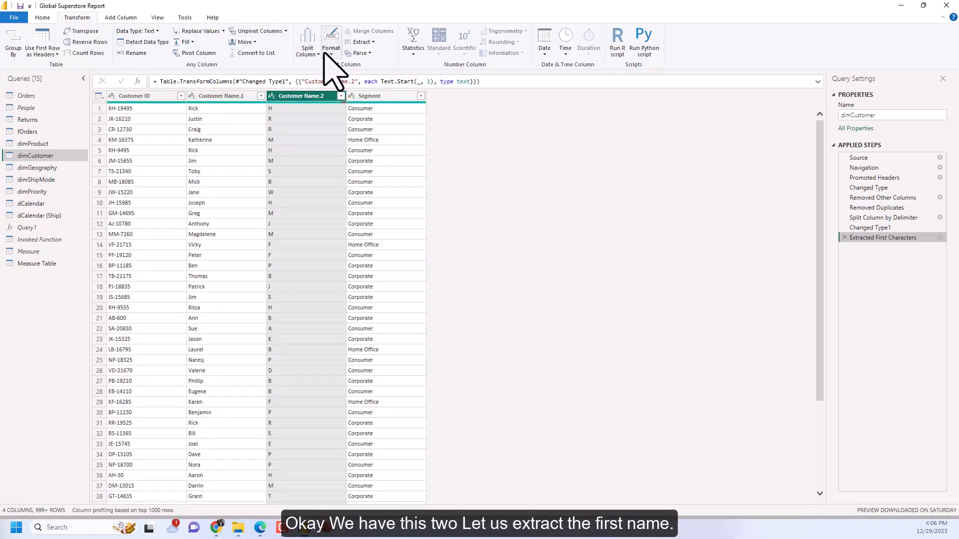
{"action": "left_click", "coordinate": [235, 97]}
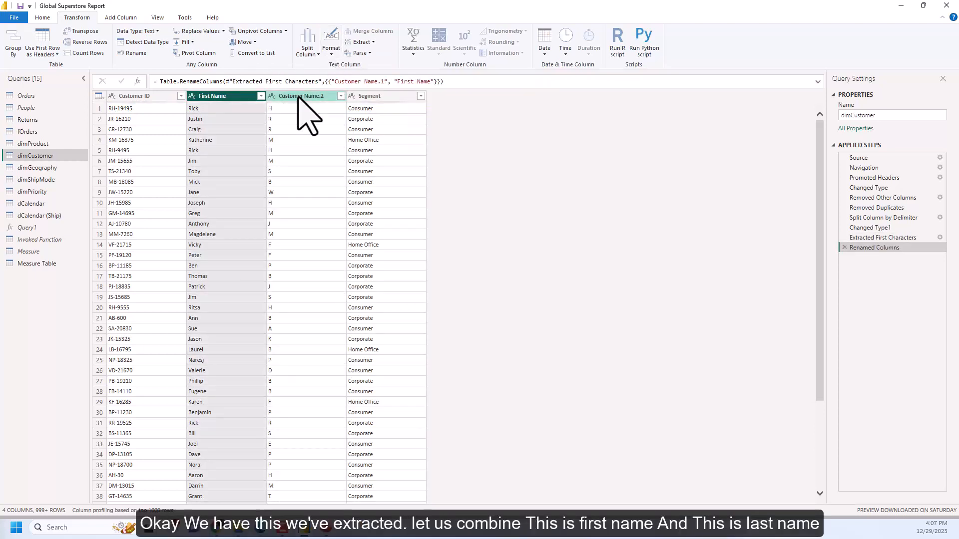
Merge the First Name and Customer Name.2 columns with a Space separator into a column named "Customer Name"
{"action": "left_click", "coordinate": [299, 97]}
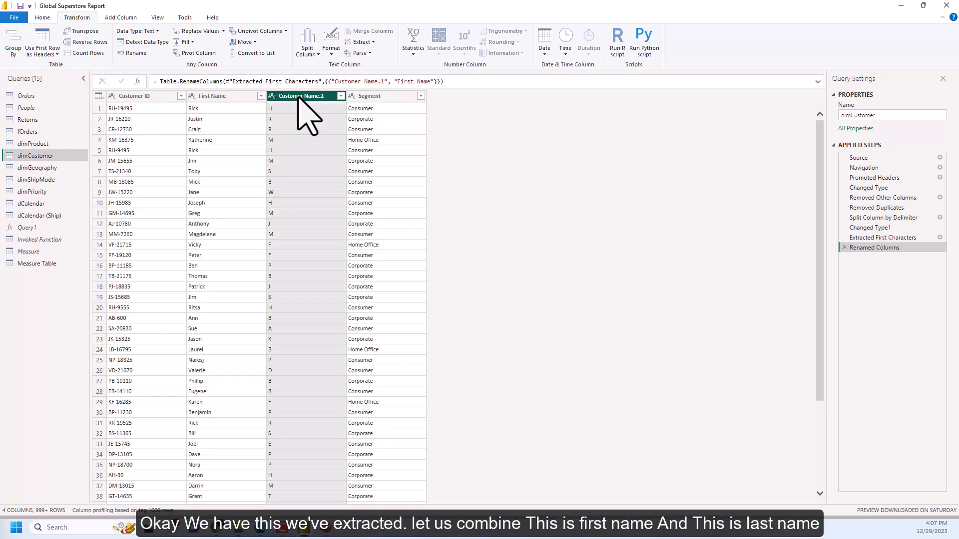
{"action": "left_click", "coordinate": [235, 96]}
{"action": "left_click", "coordinate": [299, 97], "text": "ctrl"}
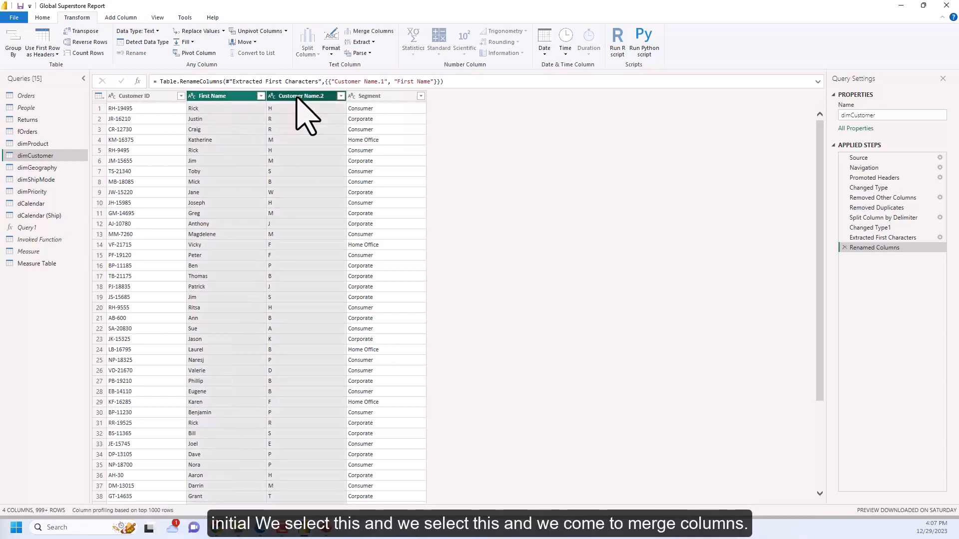
{"action": "left_click", "coordinate": [372, 32]}
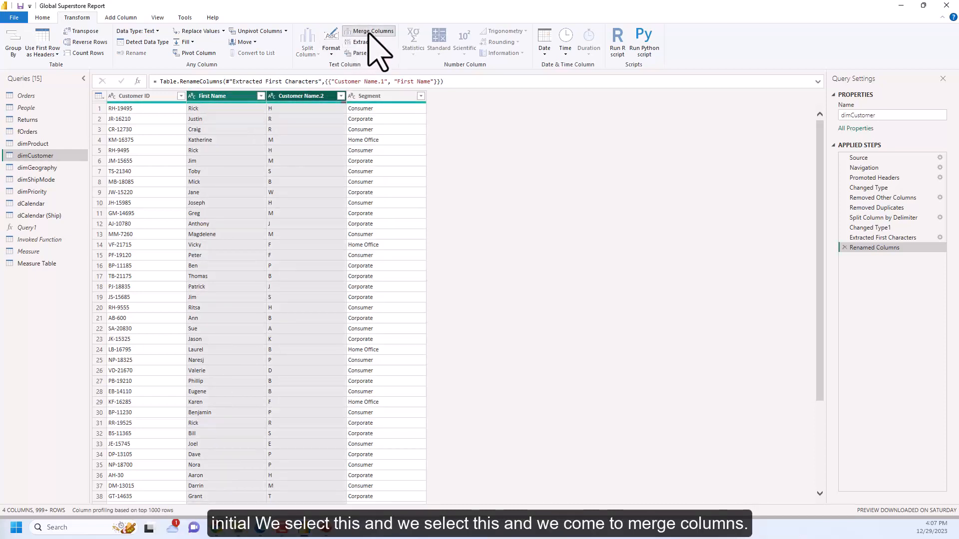
{"action": "left_click", "coordinate": [388, 249]}
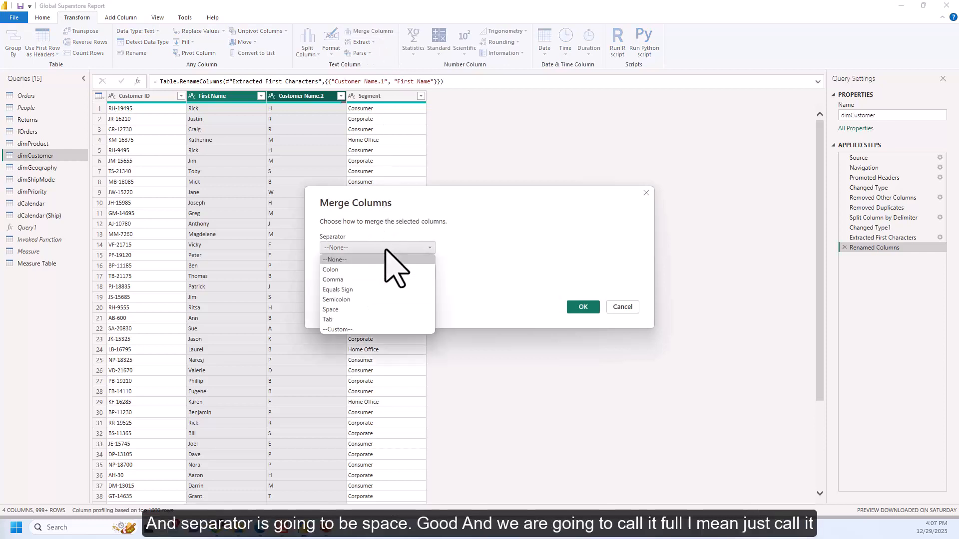
{"action": "left_click", "coordinate": [389, 312]}
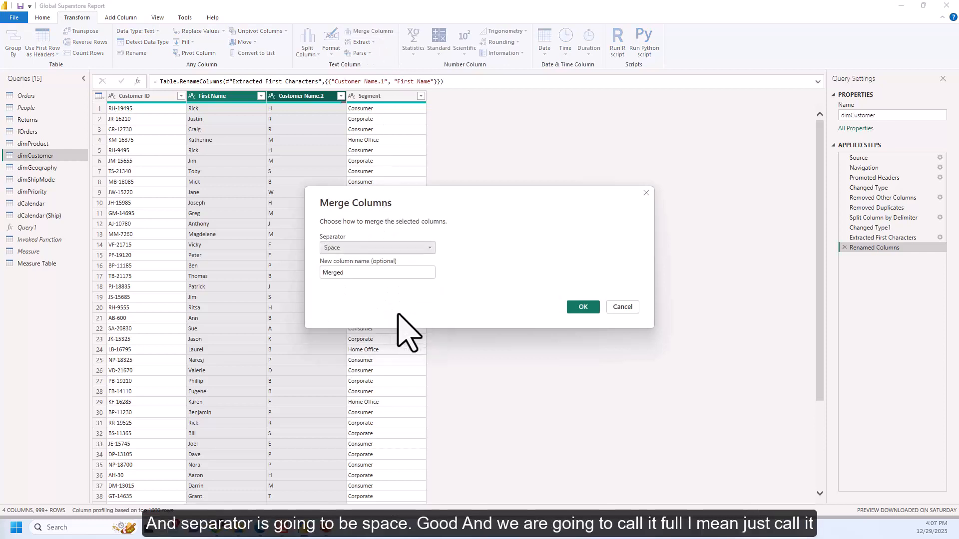
{"action": "left_click", "coordinate": [391, 275]}
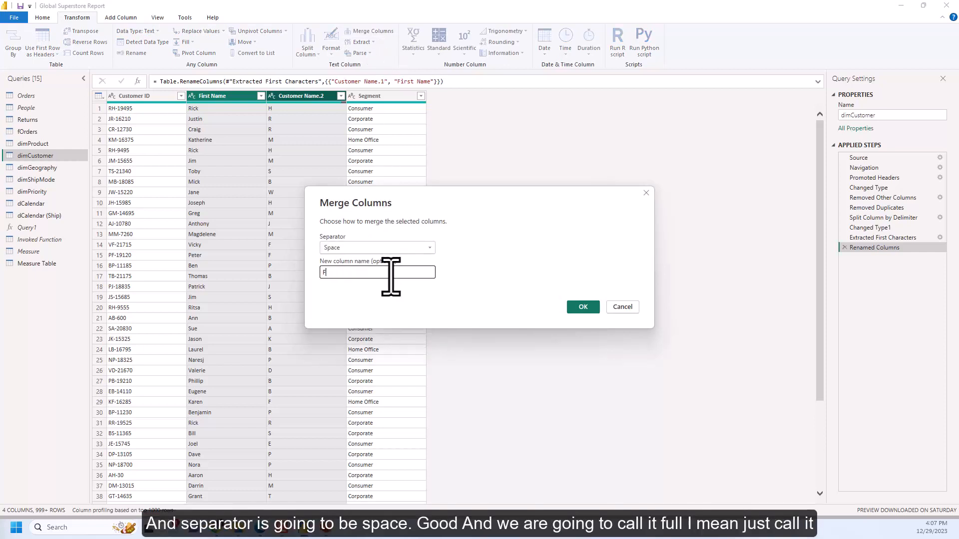
{"action": "type", "text": "Cus"}
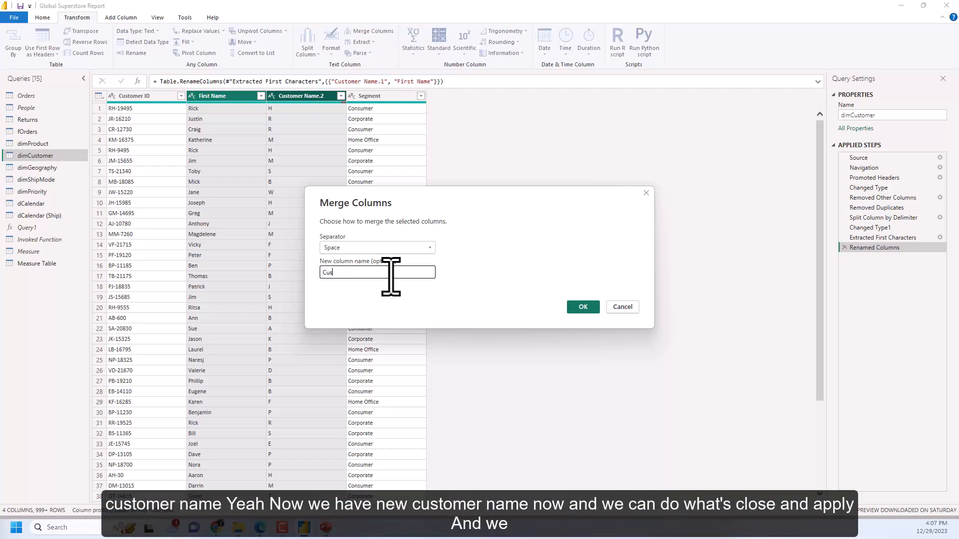
{"action": "type", "text": "tomer Name"}
{"action": "key", "text": "Return"}
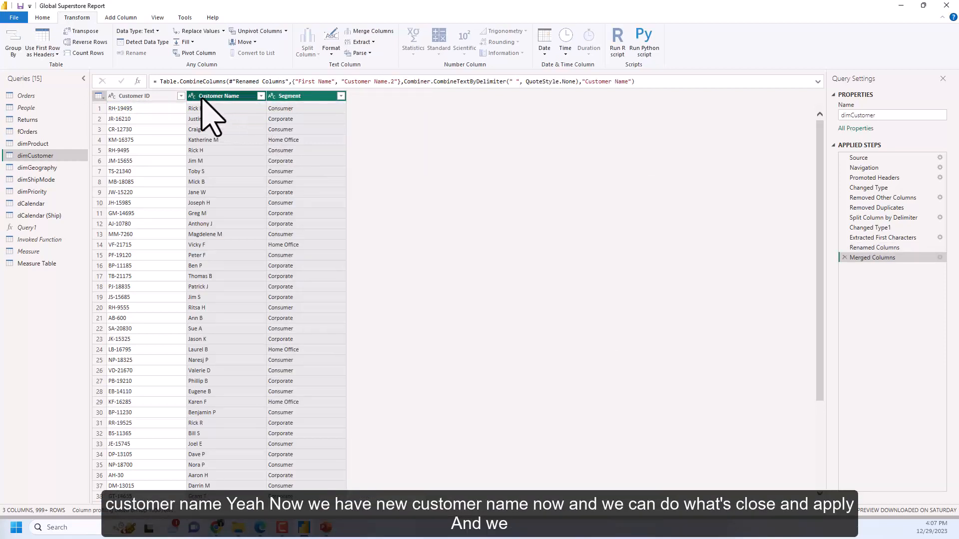
Close Power Query Editor and apply the query changes to the report
{"action": "left_click", "coordinate": [42, 18]}
{"action": "left_click", "coordinate": [15, 54]}
{"action": "left_click", "coordinate": [26, 66]}
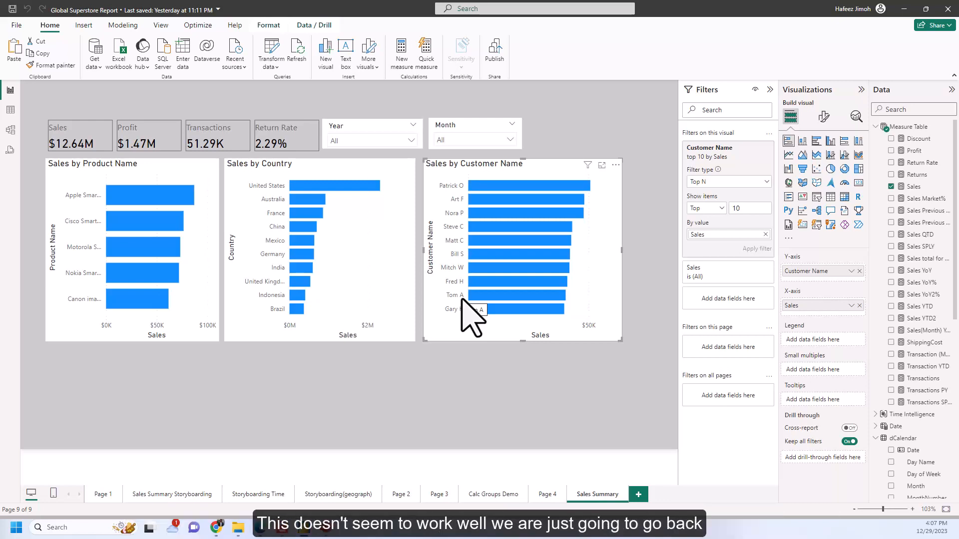
Change the Extracted First Characters count in the dimCustomer query to 3 and apply the change to the report
{"action": "left_click", "coordinate": [274, 52]}
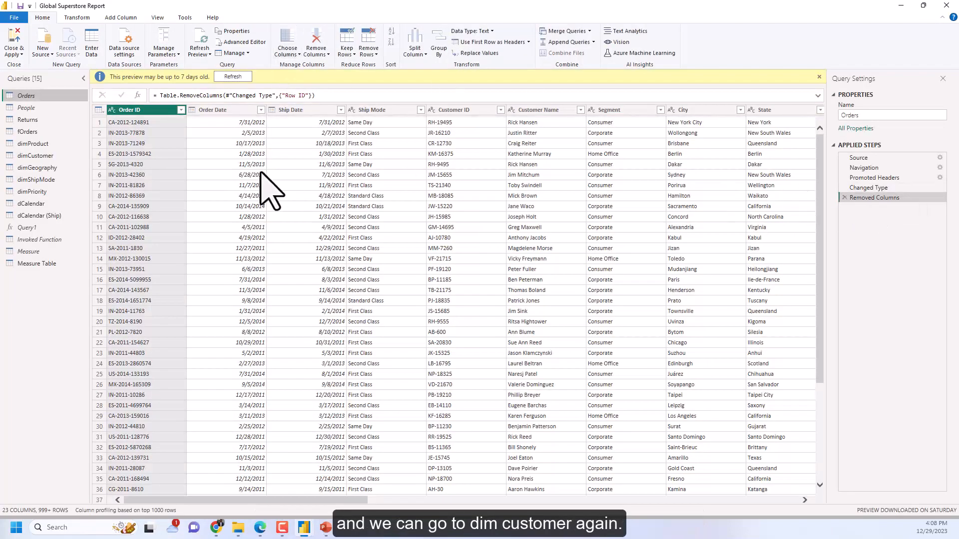
{"action": "left_click", "coordinate": [64, 156]}
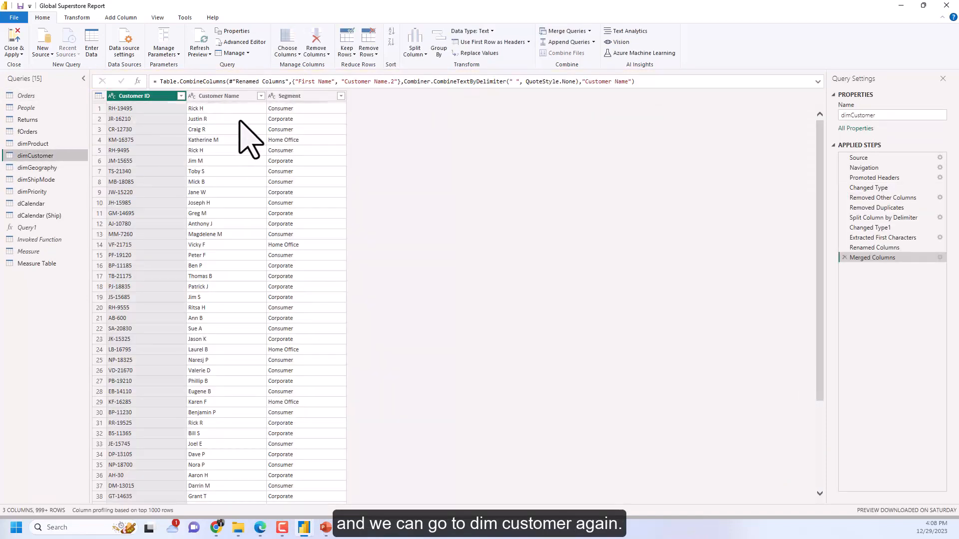
{"action": "left_click", "coordinate": [901, 238]}
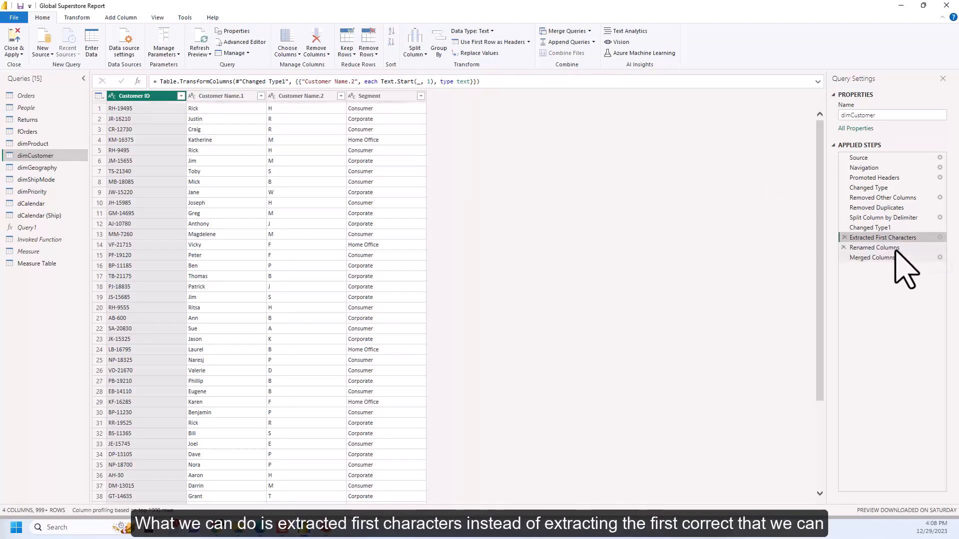
{"action": "left_click", "coordinate": [941, 238]}
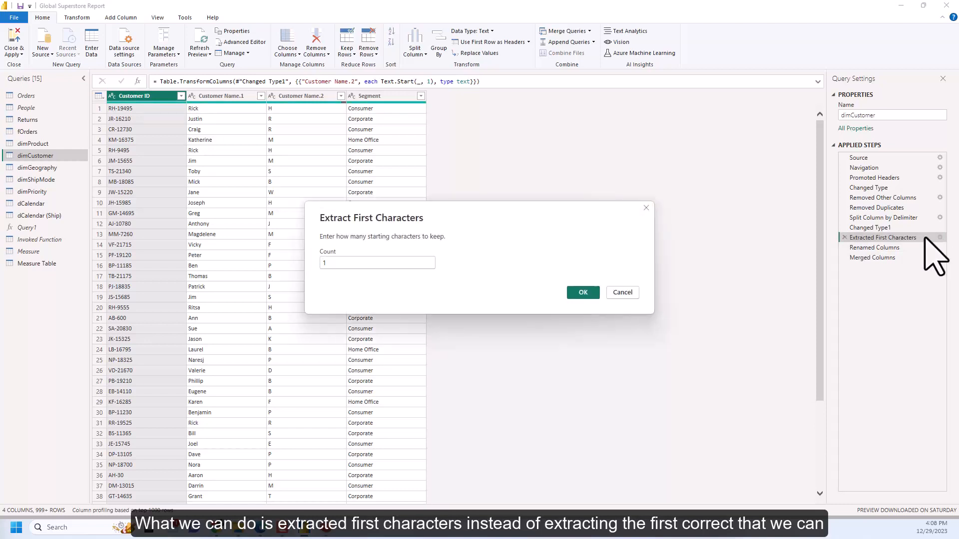
{"action": "double_click", "coordinate": [432, 260]}
{"action": "type", "text": "3"}
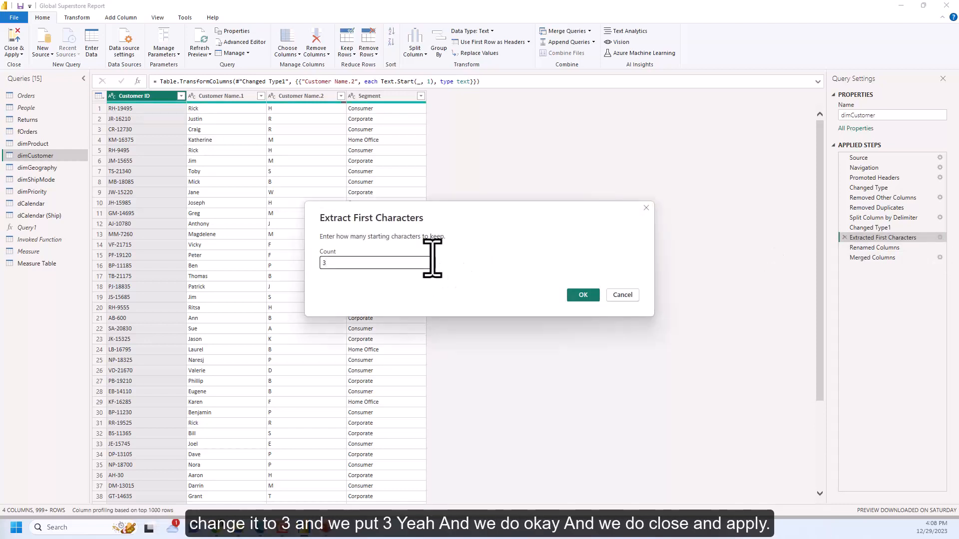
{"action": "left_click", "coordinate": [583, 295]}
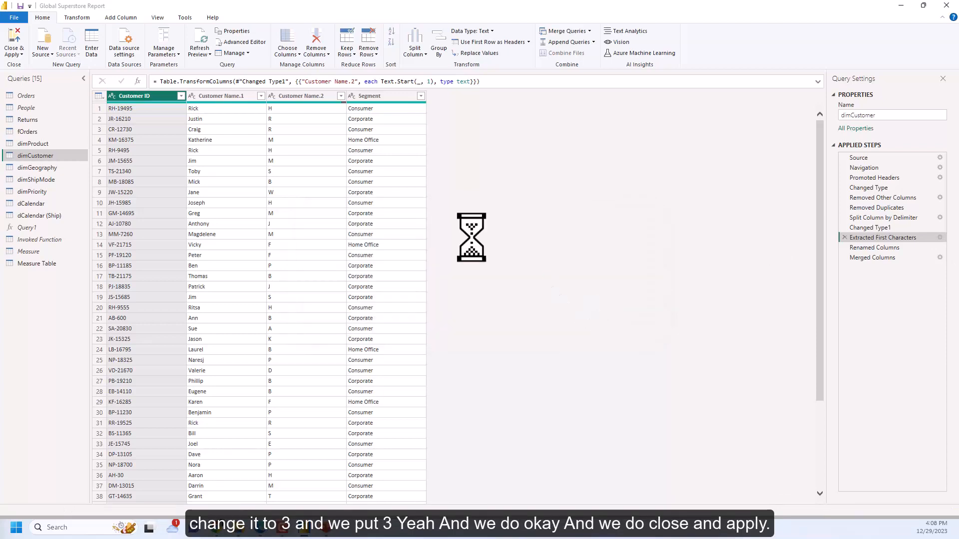
{"action": "left_click", "coordinate": [14, 53]}
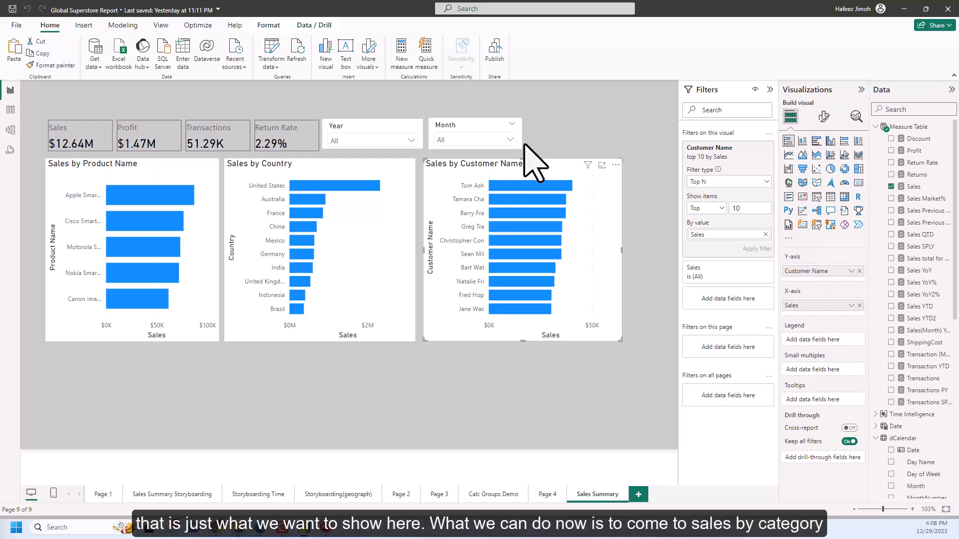
Add a stacked bar chart of Sales by Category beneath the product chart on the Sales Summary page
{"action": "left_click", "coordinate": [121, 377]}
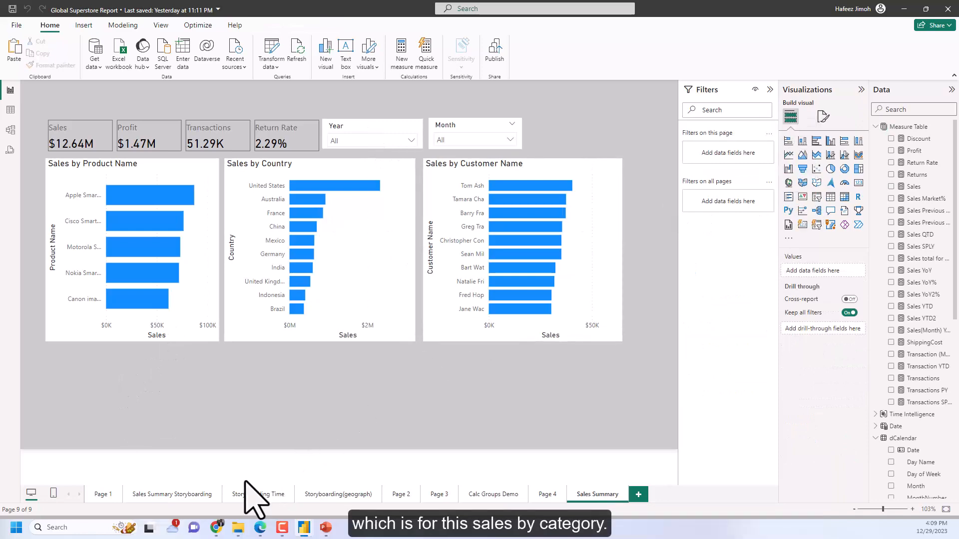
{"action": "left_click", "coordinate": [180, 495]}
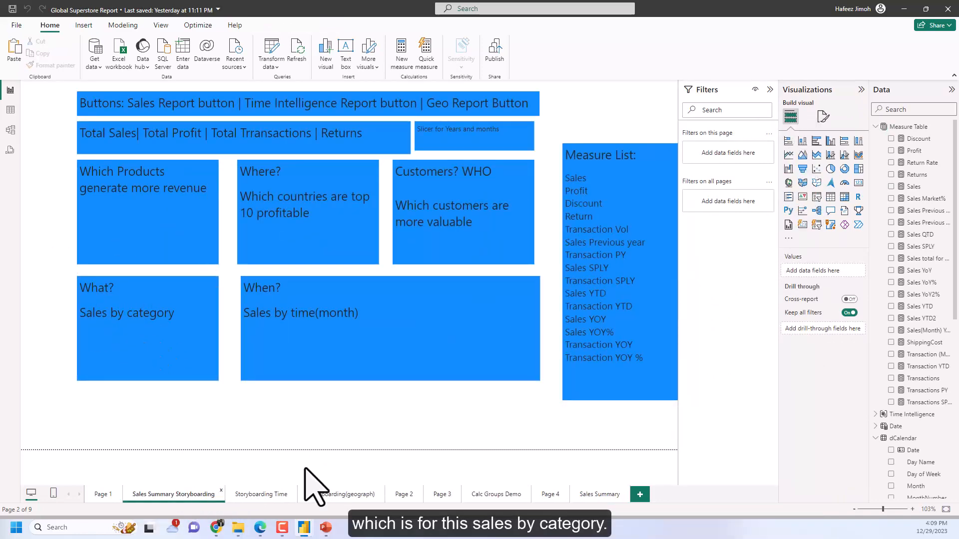
{"action": "left_click", "coordinate": [597, 495]}
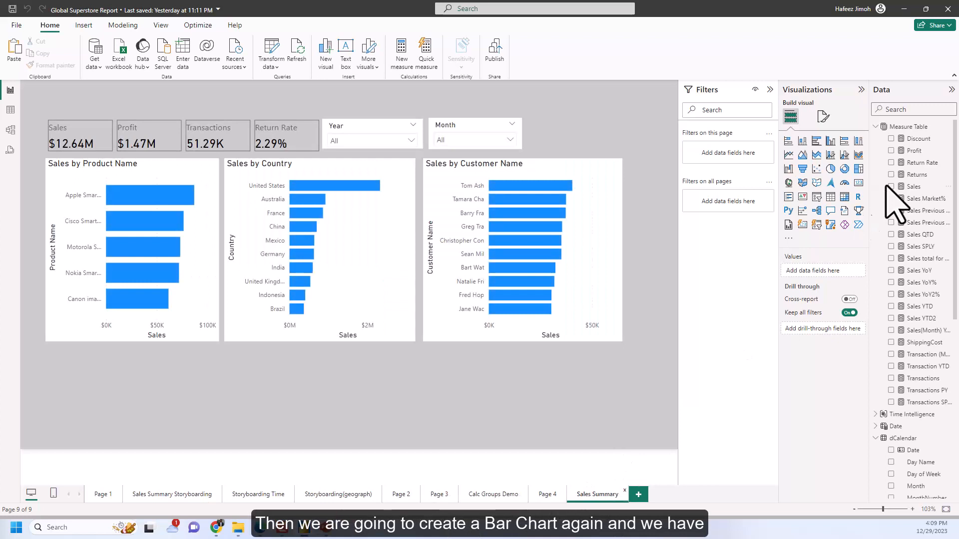
{"action": "left_click", "coordinate": [789, 142]}
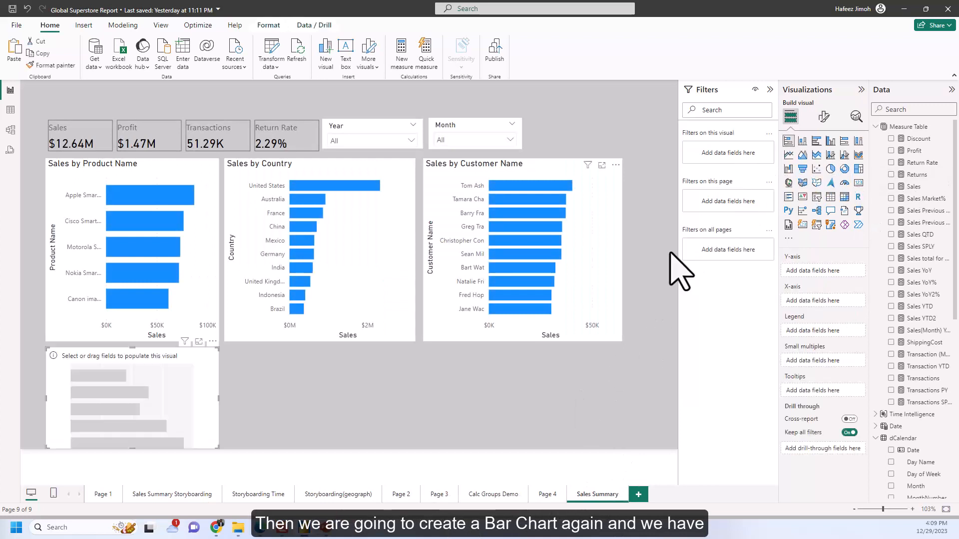
{"action": "scroll", "coordinate": [907, 349], "scroll_direction": "down", "scroll_amount": 6}
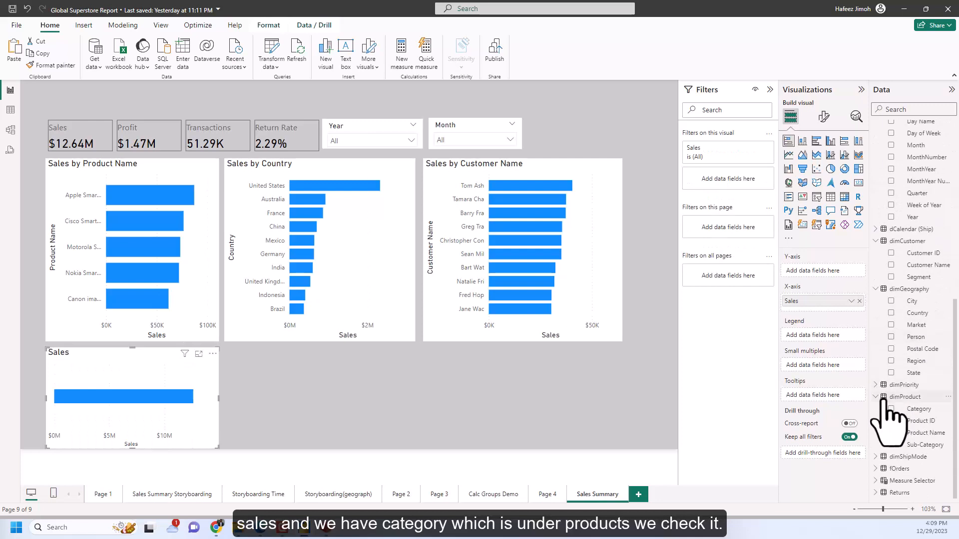
{"action": "left_click", "coordinate": [891, 413]}
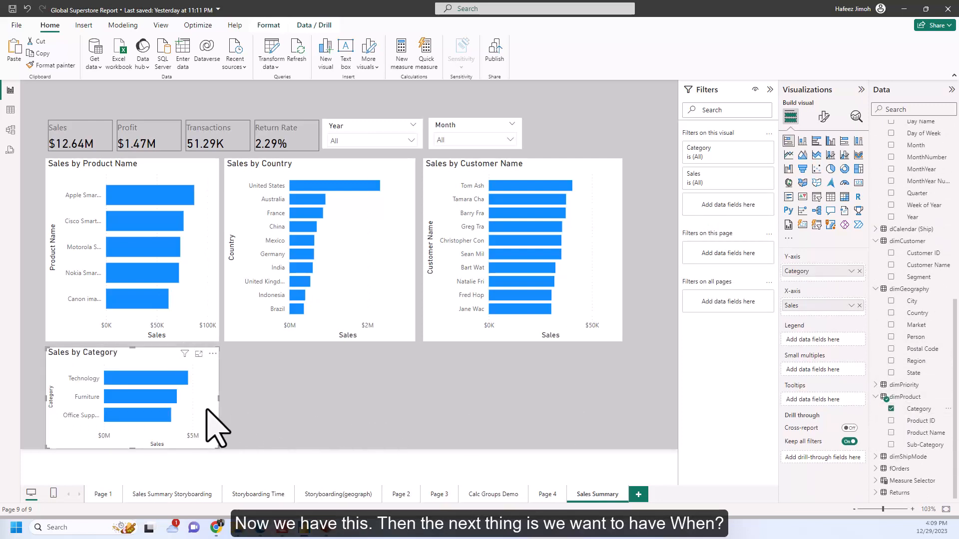
Add the line "Sales in current year to sales in previous year" to the When? box on the Sales Summary Storyboarding page
{"action": "left_click", "coordinate": [271, 407]}
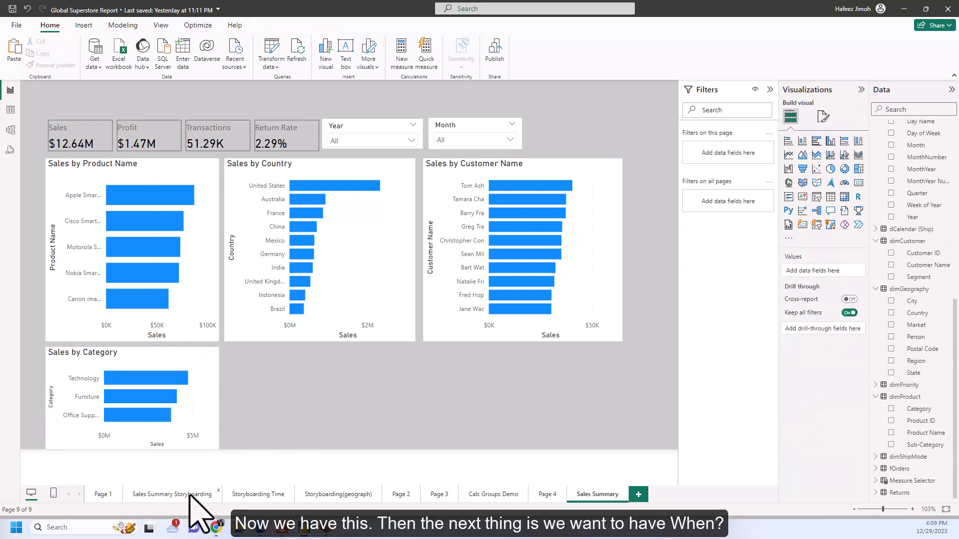
{"action": "left_click", "coordinate": [210, 492]}
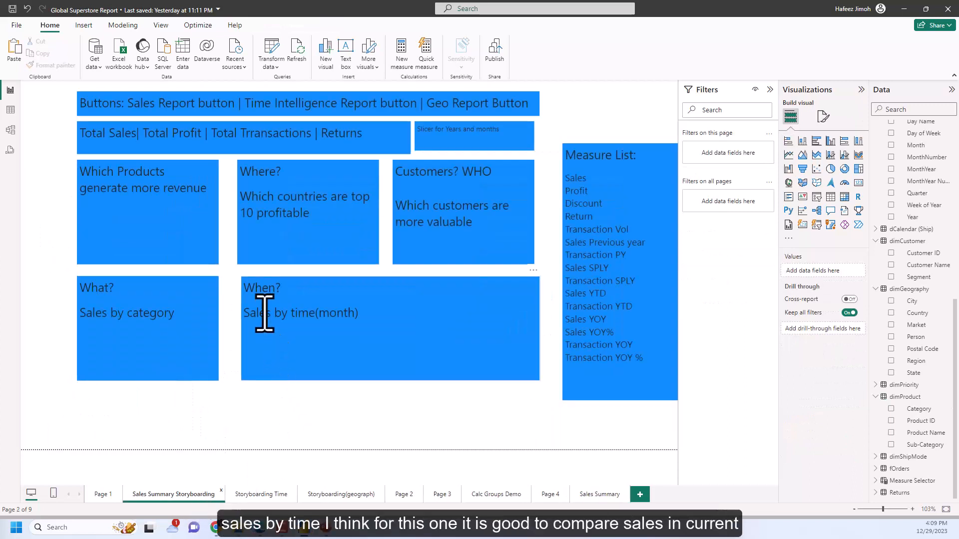
{"action": "left_click", "coordinate": [445, 317]}
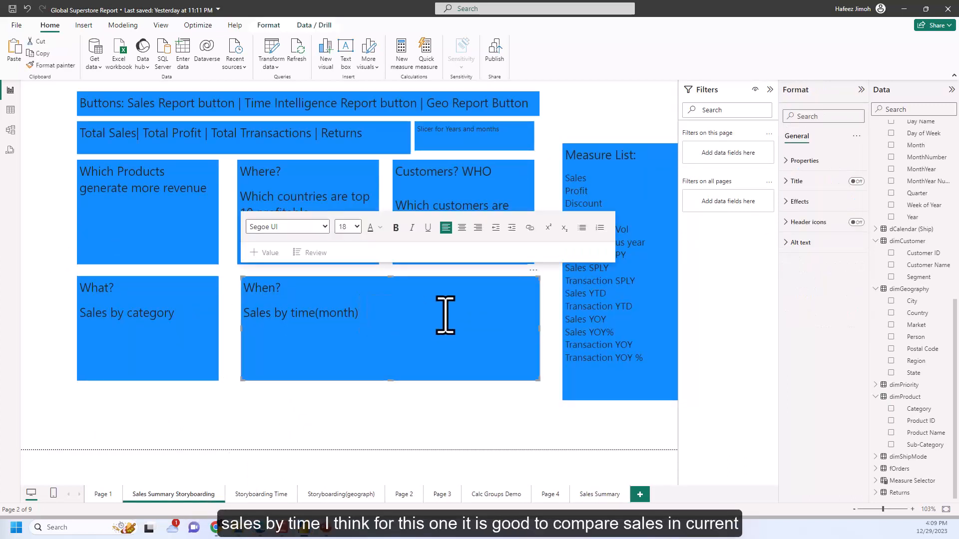
{"action": "key", "text": "Escape"}
{"action": "left_click", "coordinate": [445, 315]}
{"action": "type", "text": "Sales in current year to sal"}
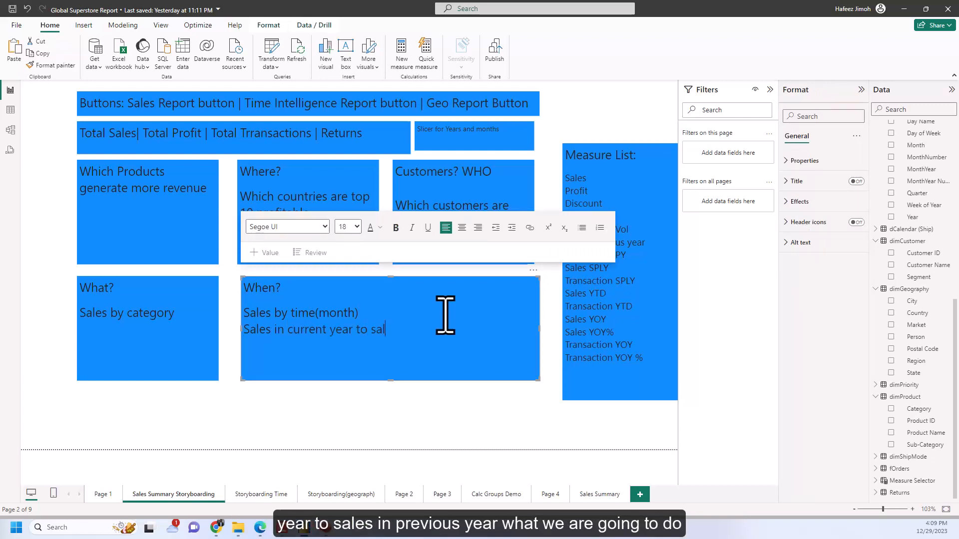
{"action": "type", "text": "peevious year"}
{"action": "left_click", "coordinate": [427, 329]}
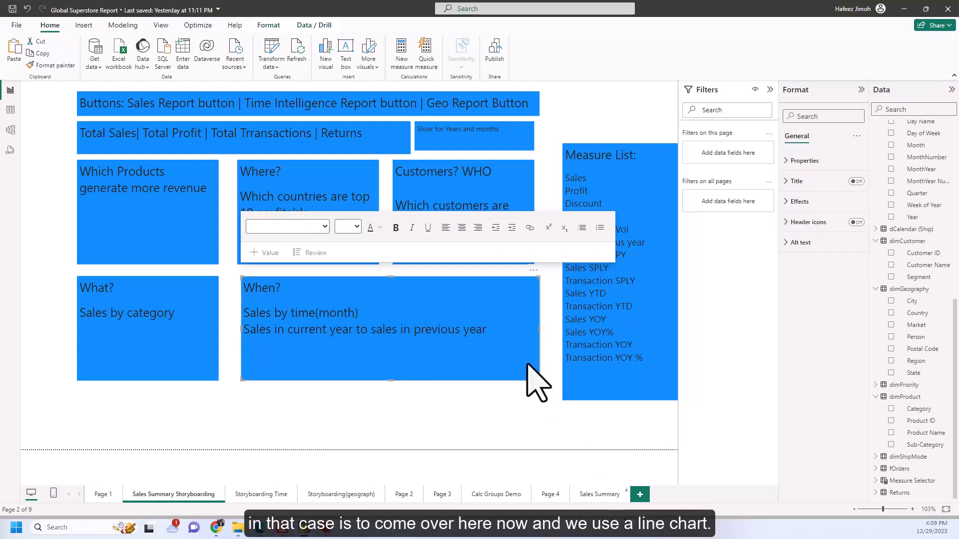
Add a line chart of Sales by Month on the Sales Summary page, spanning the space beneath the country and customer charts
{"action": "left_click", "coordinate": [600, 494]}
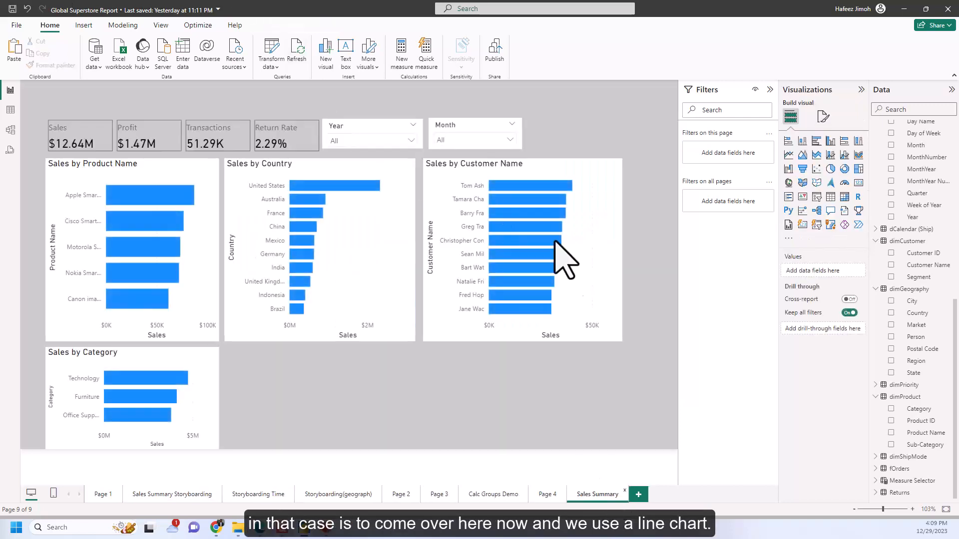
{"action": "left_click", "coordinate": [790, 155]}
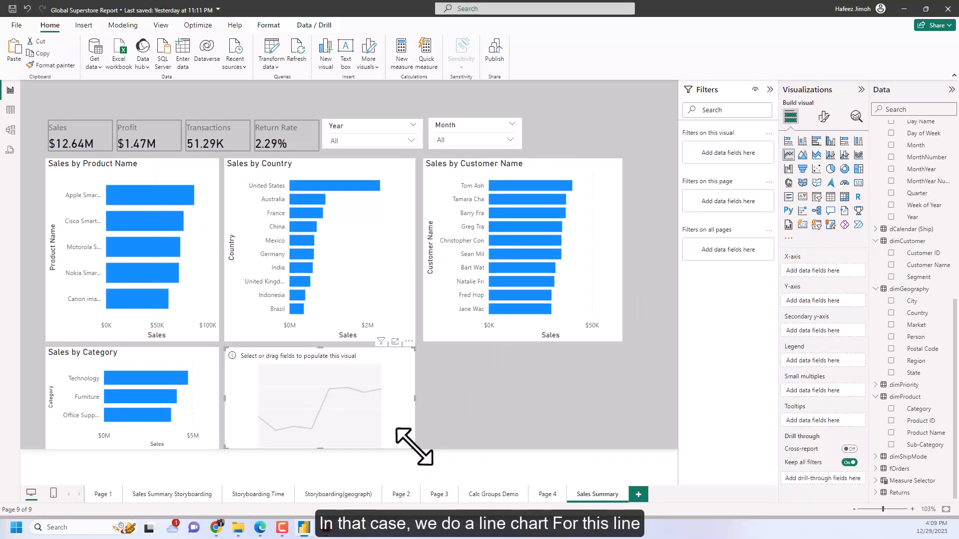
{"action": "left_click_drag", "start_coordinate": [411, 446], "coordinate": [622, 448]}
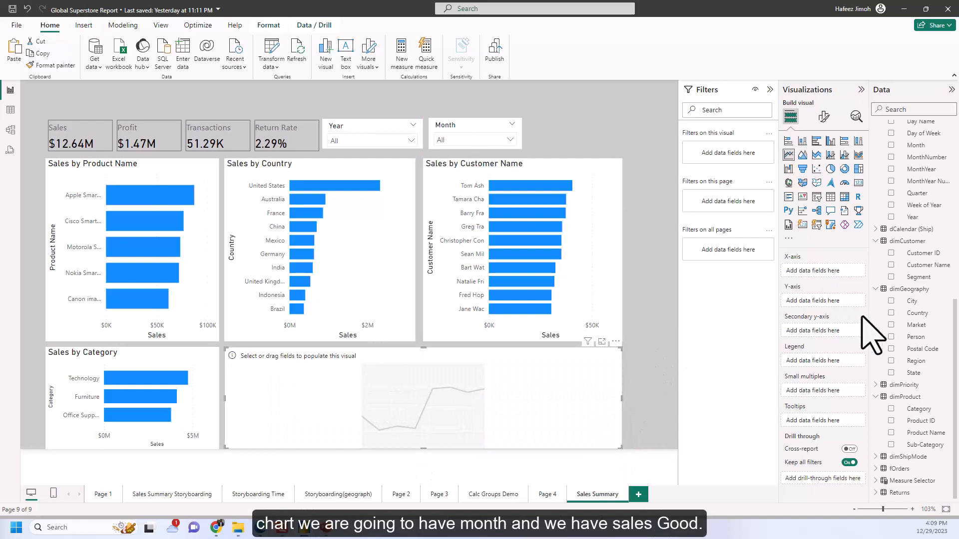
{"action": "scroll", "coordinate": [900, 310], "scroll_direction": "up", "scroll_amount": 3}
{"action": "left_click", "coordinate": [899, 270]}
{"action": "scroll", "coordinate": [899, 264], "scroll_direction": "up", "scroll_amount": 5}
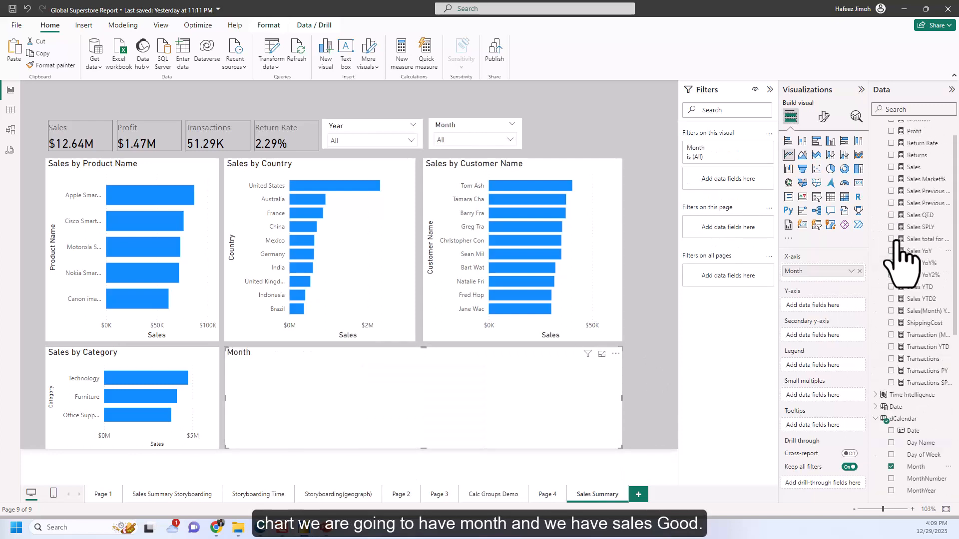
{"action": "left_click", "coordinate": [890, 188]}
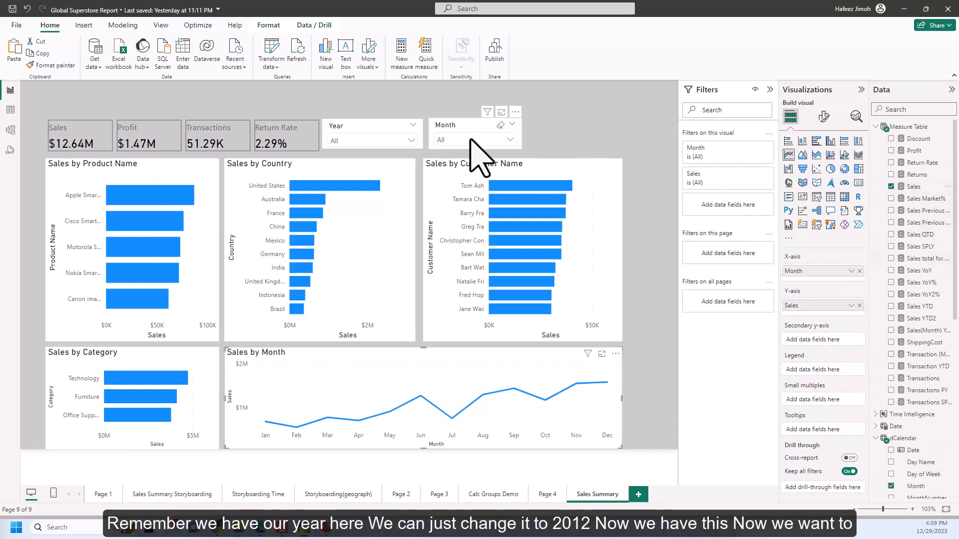
Filter the Year slicer to 2012 and add the Sales SPLY measure to the monthly line chart
{"action": "left_click", "coordinate": [411, 140]}
{"action": "left_click", "coordinate": [350, 171]}
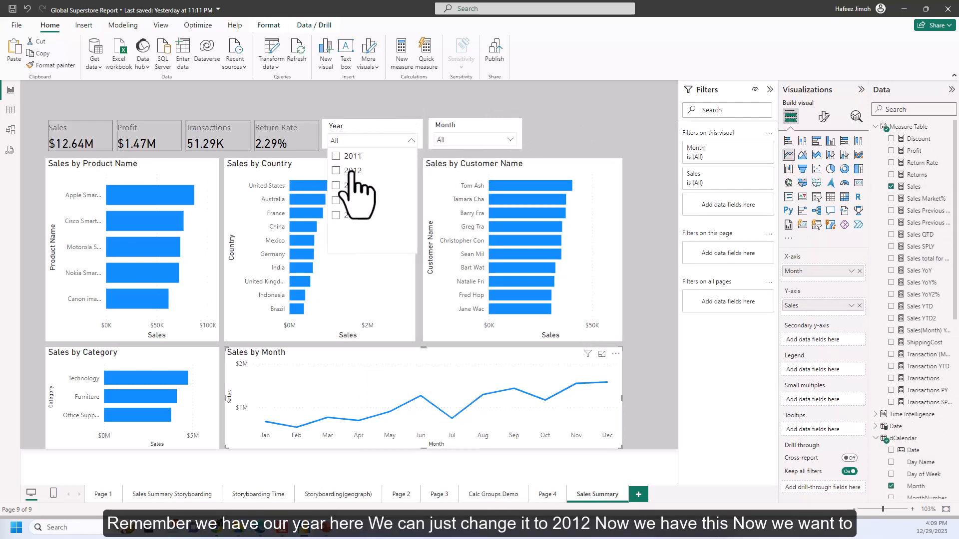
{"action": "left_click", "coordinate": [608, 407]}
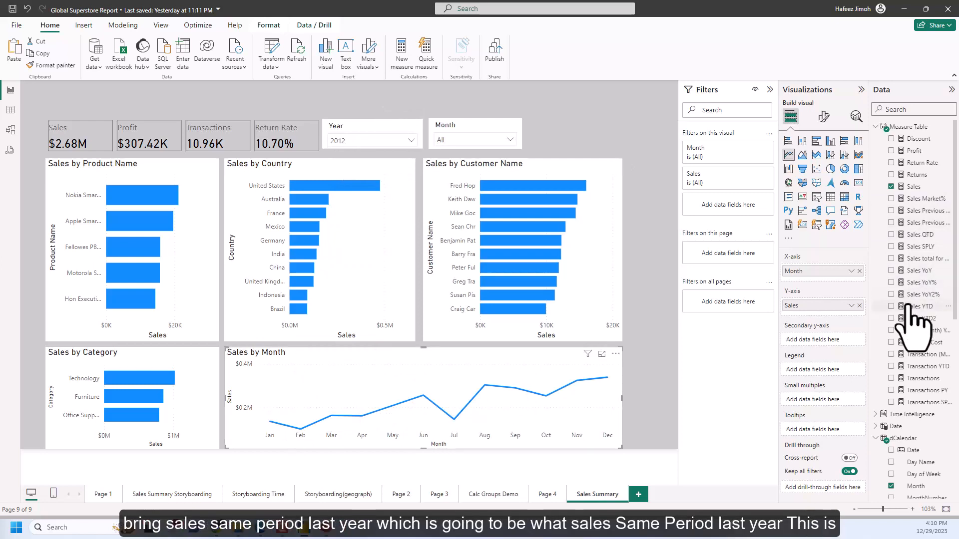
{"action": "left_click_drag", "start_coordinate": [867, 241], "coordinate": [851, 242]}
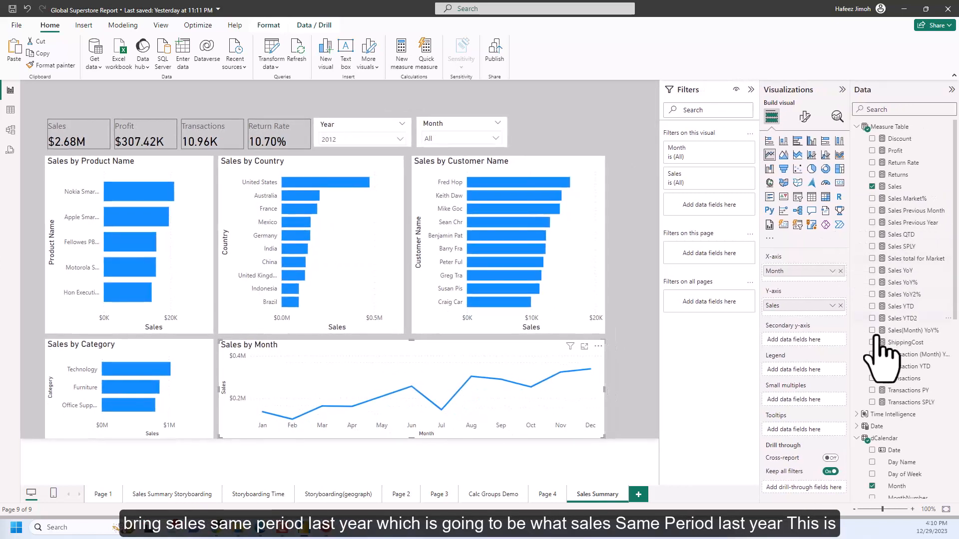
{"action": "left_click", "coordinate": [872, 246]}
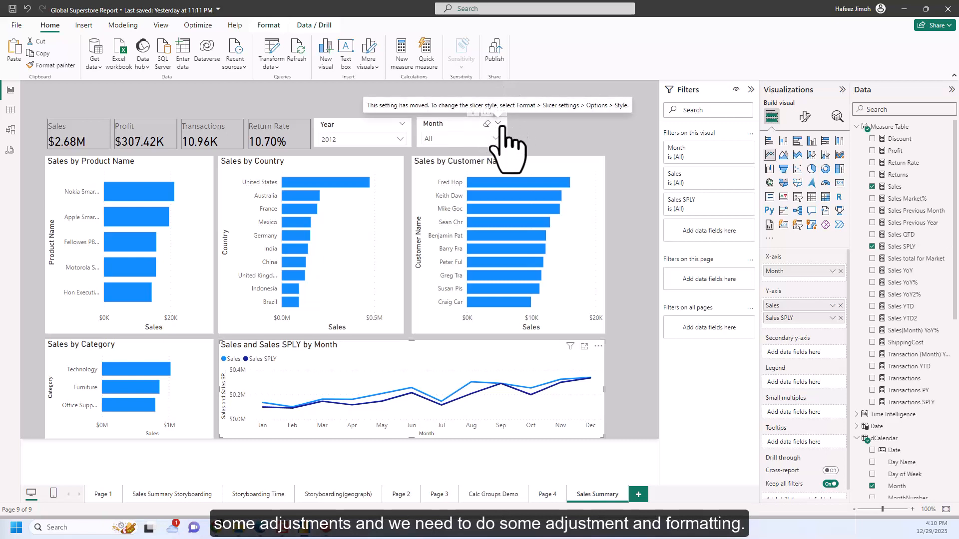
Move the Month and Year slicers side by side above the Sales by Customer Name chart, with Month ending at its outer edge
{"action": "left_click_drag", "start_coordinate": [505, 131], "coordinate": [587, 131]}
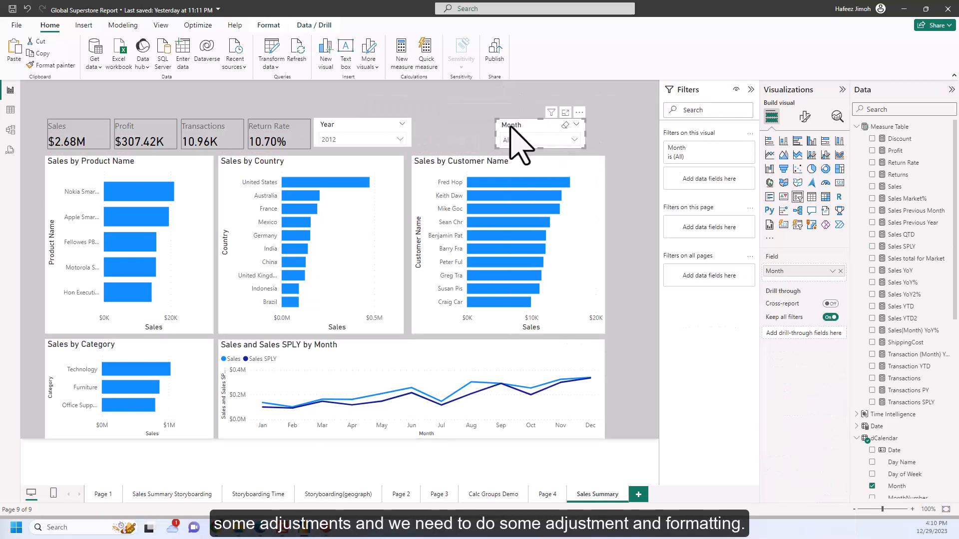
{"action": "left_click_drag", "start_coordinate": [406, 130], "coordinate": [561, 150]}
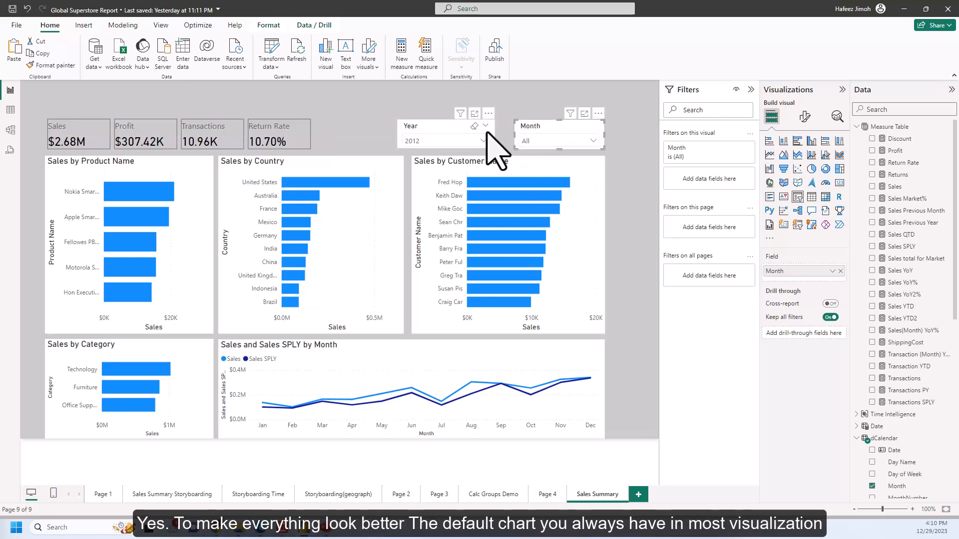
{"action": "left_click_drag", "start_coordinate": [487, 131], "coordinate": [495, 145]}
Widen the KPI card visual to reach almost to the Year slicer and fine-tune its edges to line up with the charts below
{"action": "left_click", "coordinate": [311, 148]}
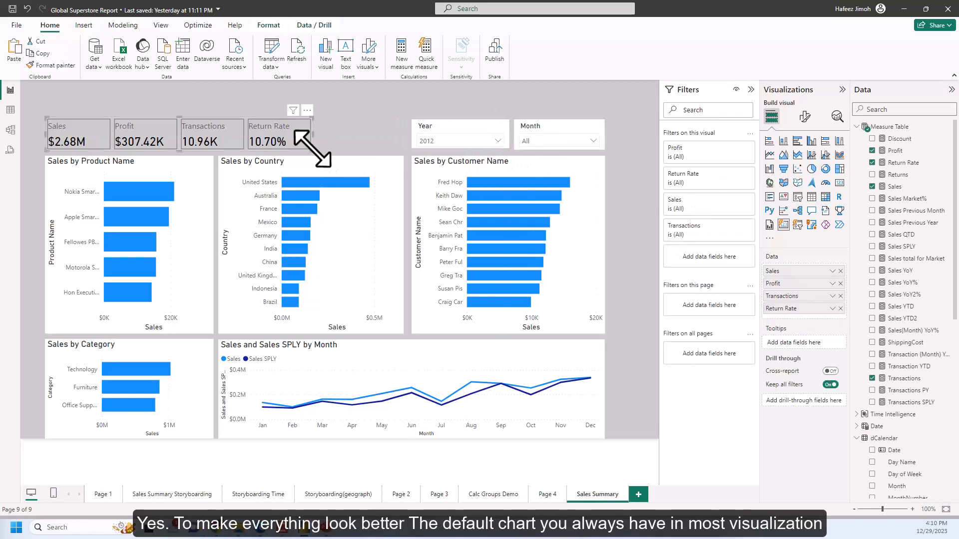
{"action": "left_click_drag", "start_coordinate": [312, 149], "coordinate": [403, 150]}
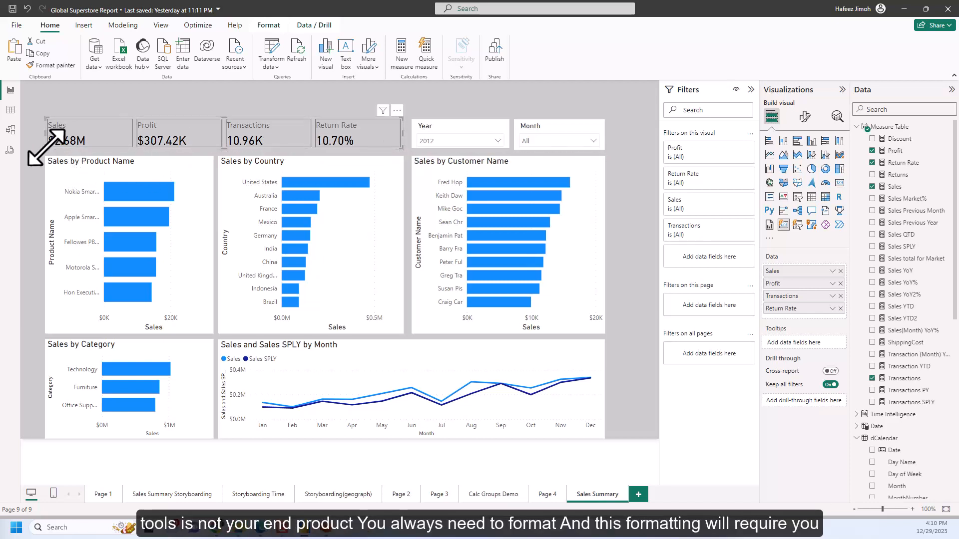
{"action": "left_click_drag", "start_coordinate": [44, 149], "coordinate": [41, 154]}
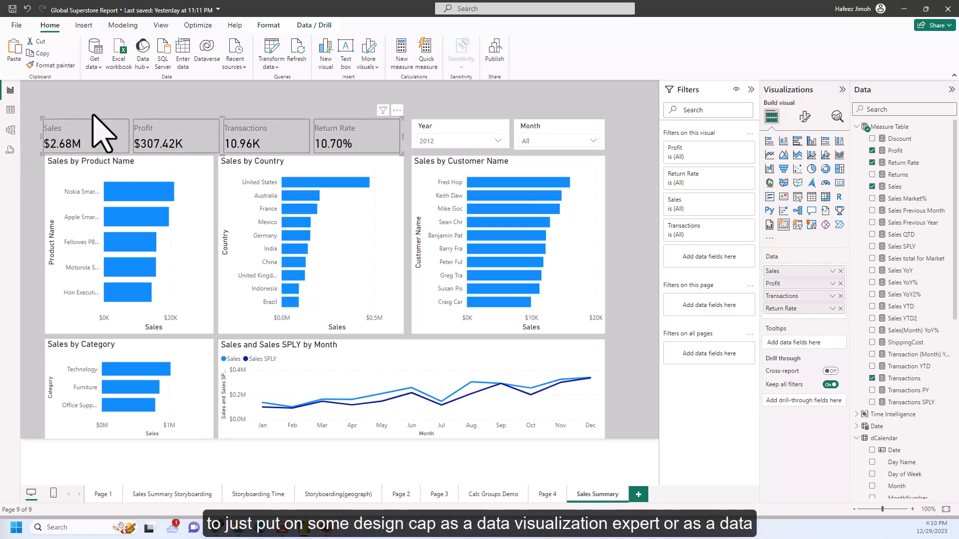
{"action": "left_click_drag", "start_coordinate": [41, 118], "coordinate": [42, 122]}
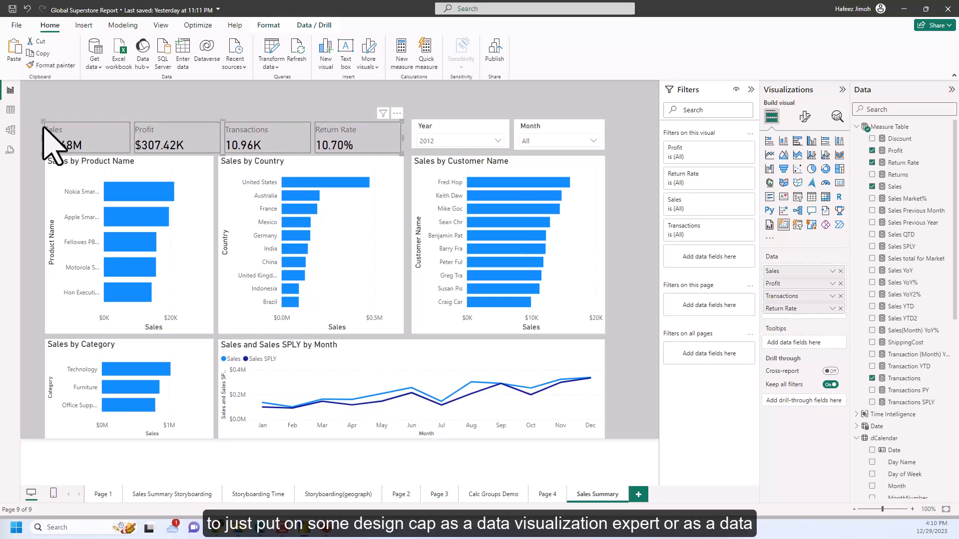
{"action": "left_click", "coordinate": [25, 146]}
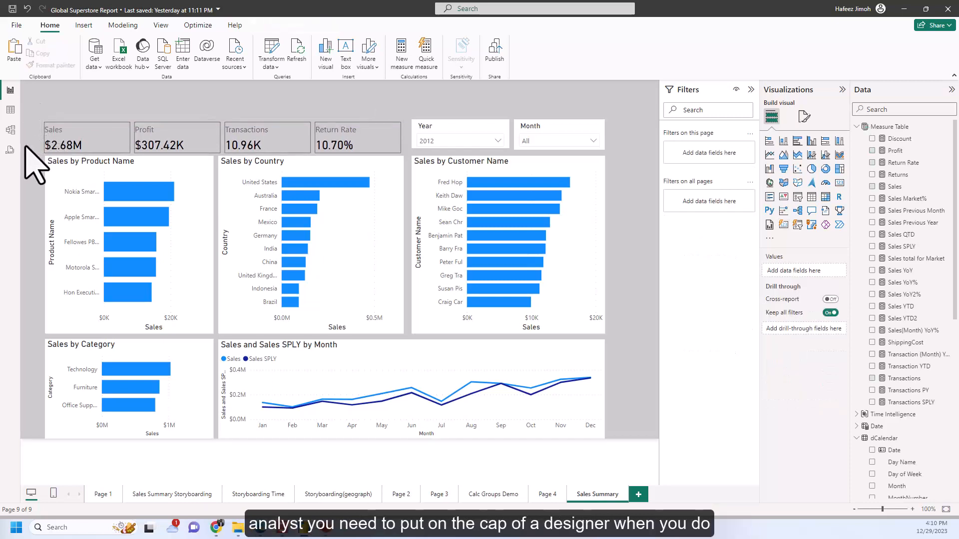
{"action": "left_click", "coordinate": [79, 140]}
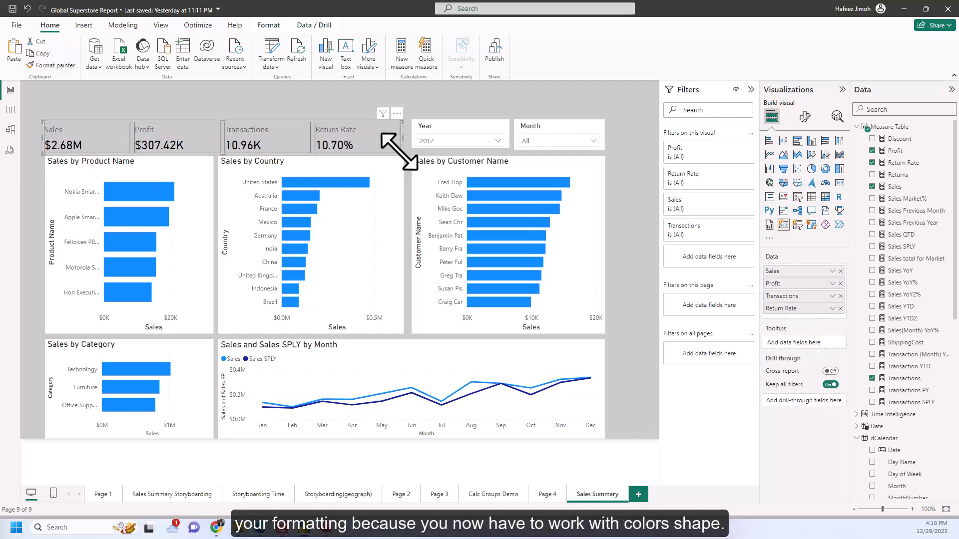
{"action": "left_click_drag", "start_coordinate": [400, 152], "coordinate": [403, 155]}
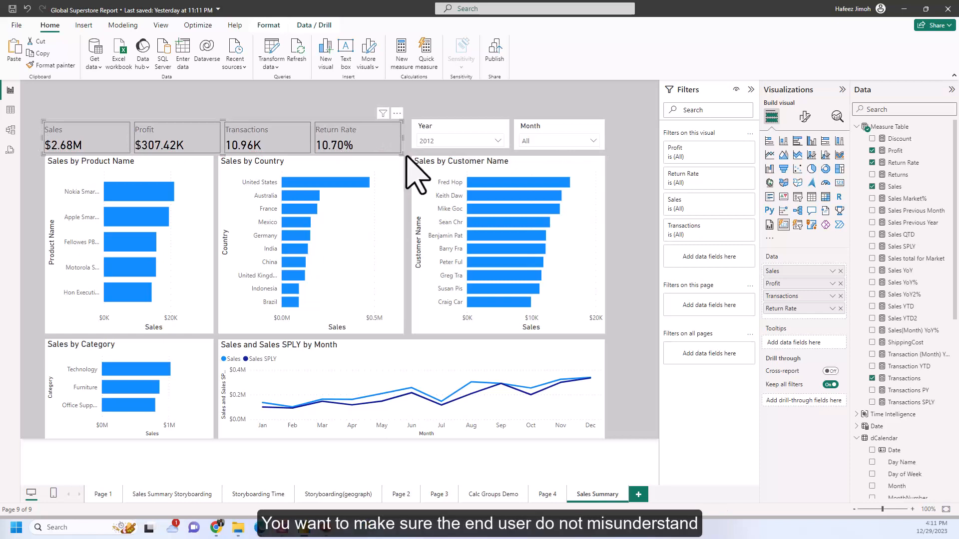
{"action": "left_click", "coordinate": [408, 157]}
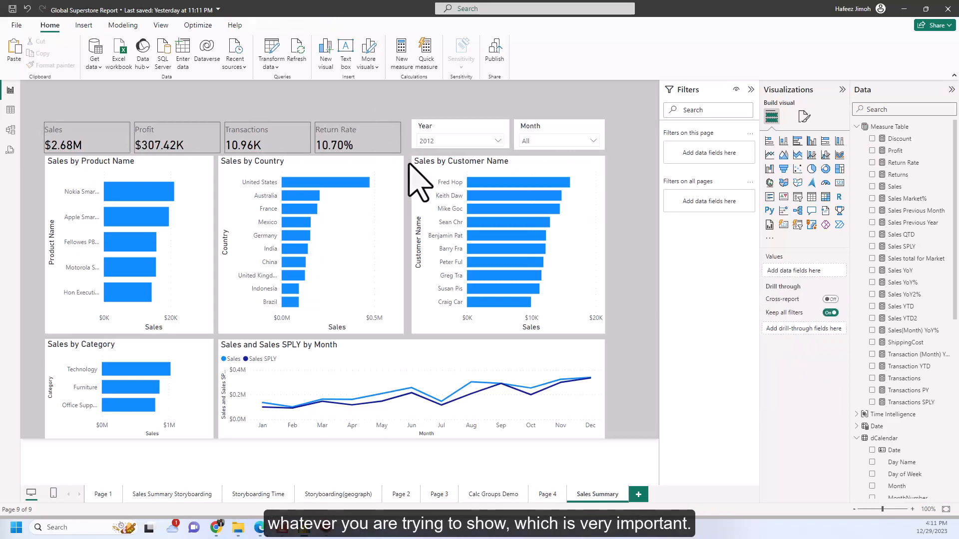
{"action": "left_click", "coordinate": [403, 154]}
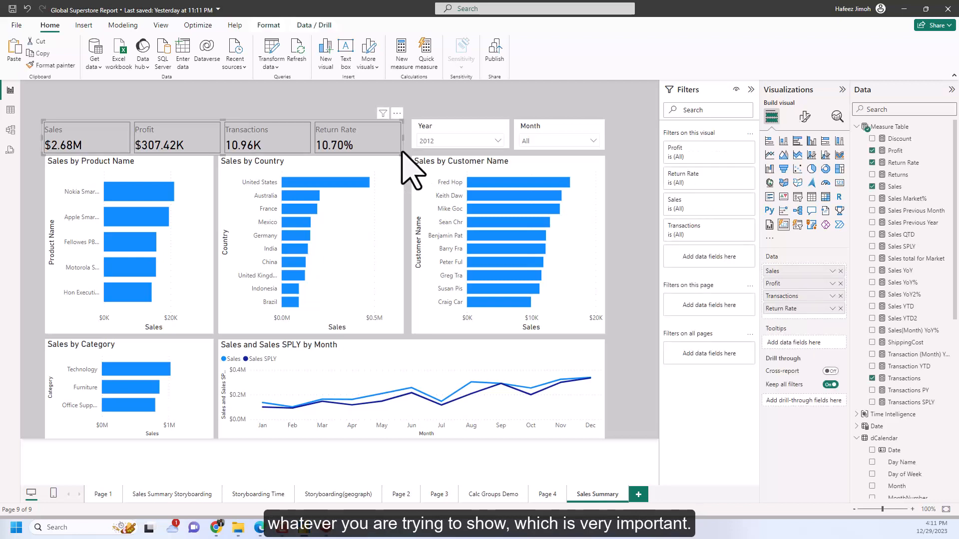
{"action": "left_click_drag", "start_coordinate": [403, 153], "coordinate": [402, 152]}
{"action": "left_click", "coordinate": [407, 168]}
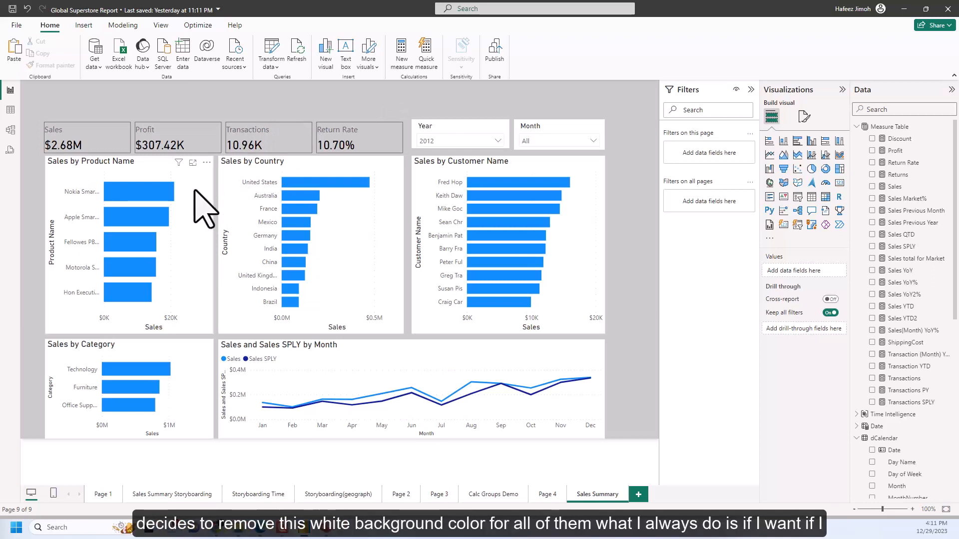
Turn off the X-axis values on the Sales by Product Name chart
{"action": "left_click", "coordinate": [189, 275]}
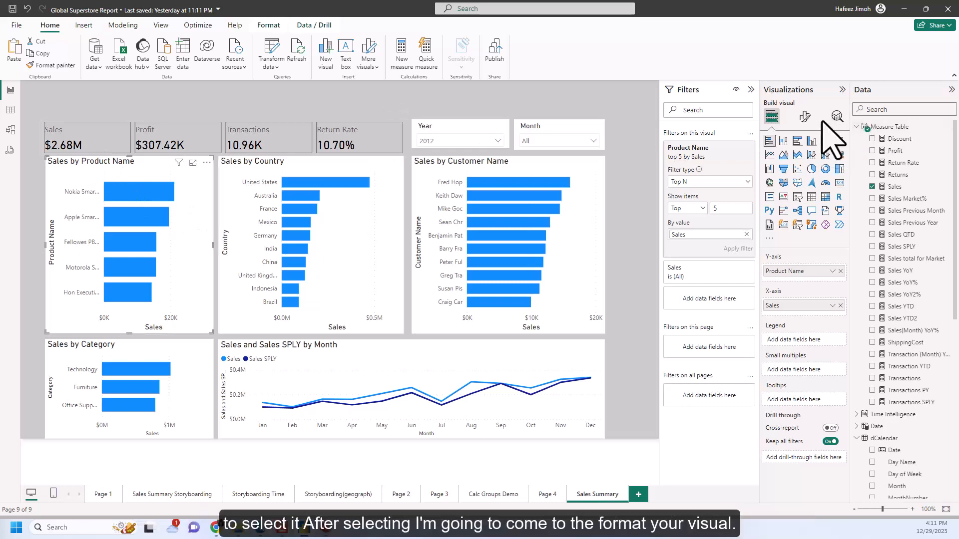
{"action": "left_click", "coordinate": [805, 118]}
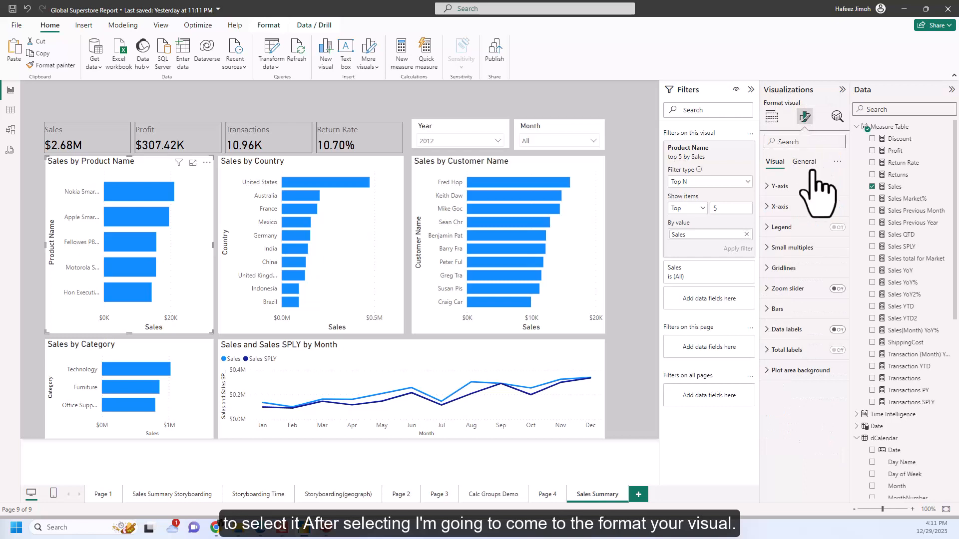
{"action": "left_click", "coordinate": [808, 209]}
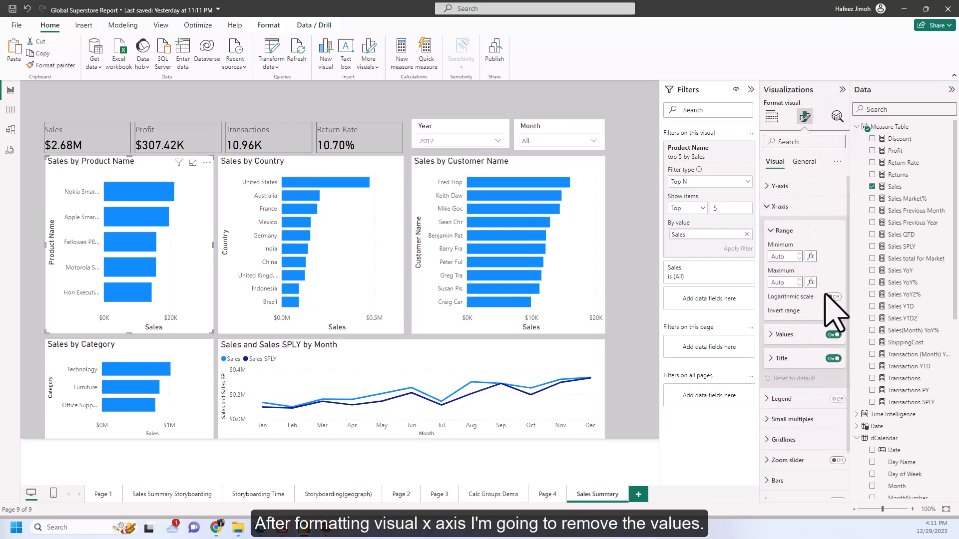
{"action": "left_click", "coordinate": [831, 335]}
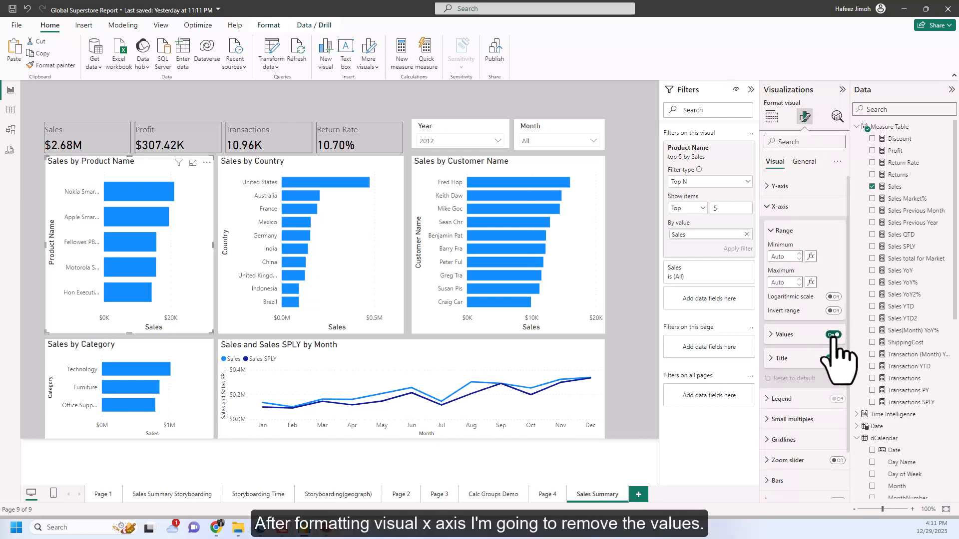
Turn on data labels for the Sales by Product Name chart and set their position to Inside end
{"action": "scroll", "coordinate": [819, 295], "scroll_direction": "down", "scroll_amount": 1}
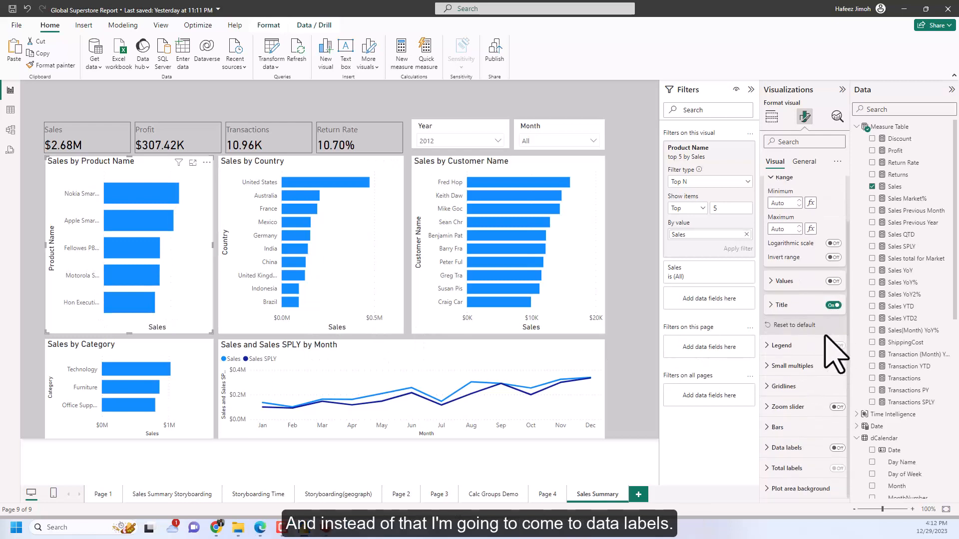
{"action": "left_click", "coordinate": [782, 448]}
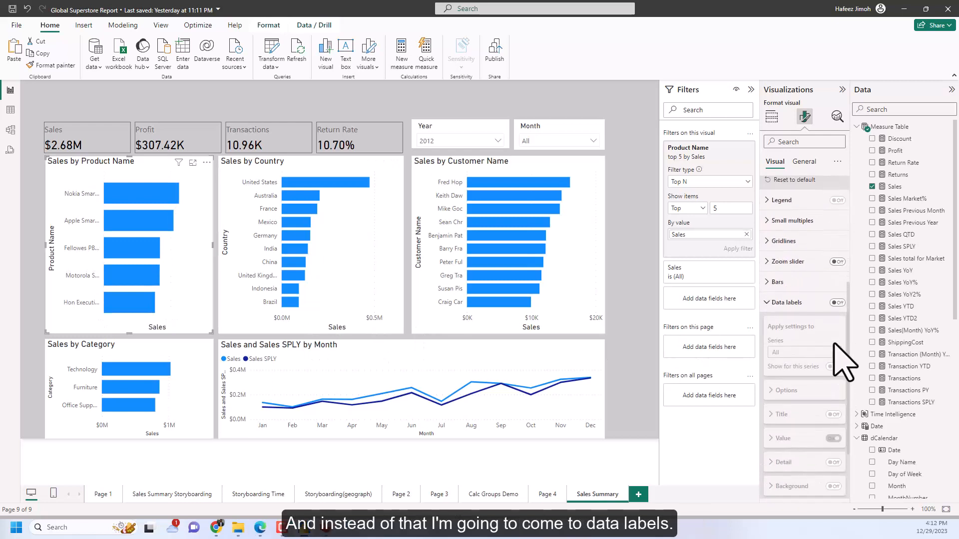
{"action": "left_click", "coordinate": [837, 303]}
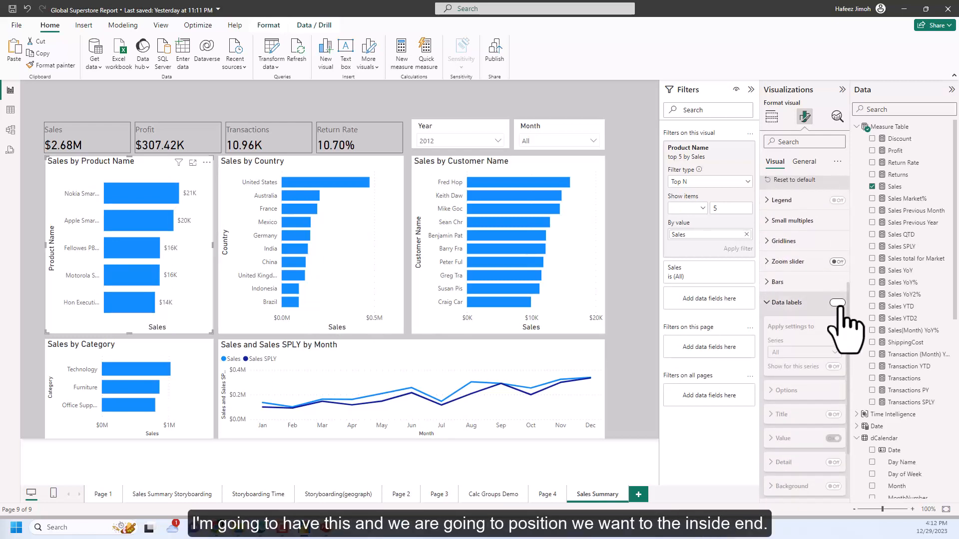
{"action": "left_click", "coordinate": [824, 392]}
{"action": "left_click", "coordinate": [831, 417]}
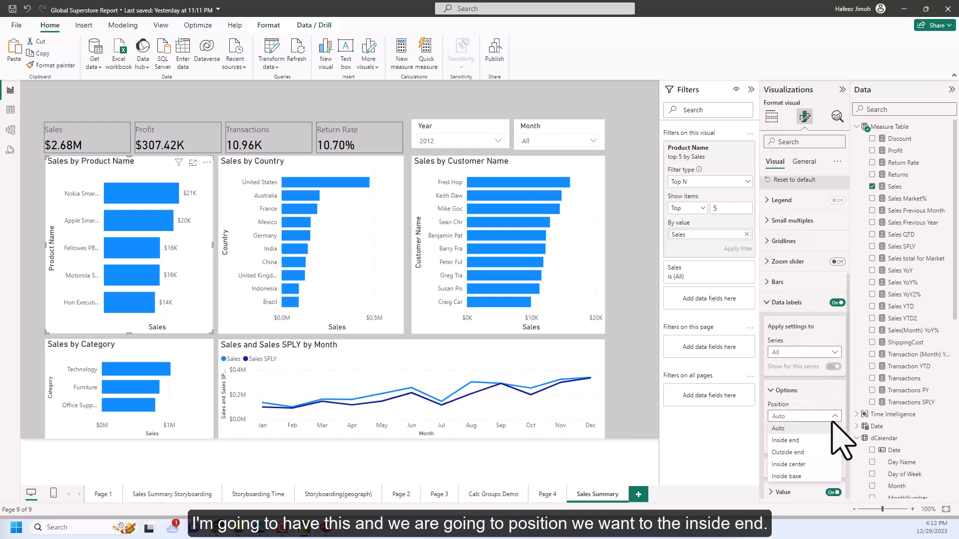
{"action": "left_click", "coordinate": [827, 440]}
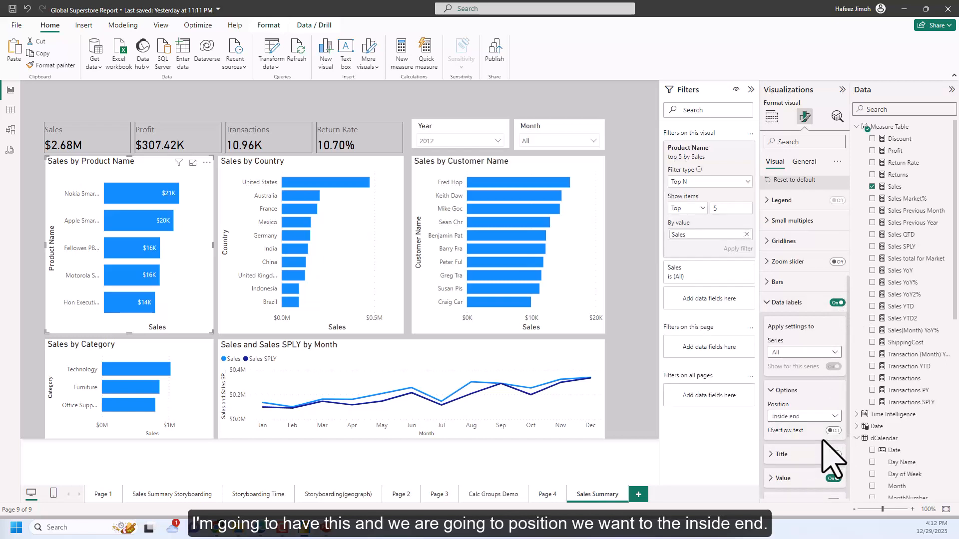
Change the bar color of the Sales by Product Name chart to the darkest navy shade in the theme colors
{"action": "left_click", "coordinate": [790, 303]}
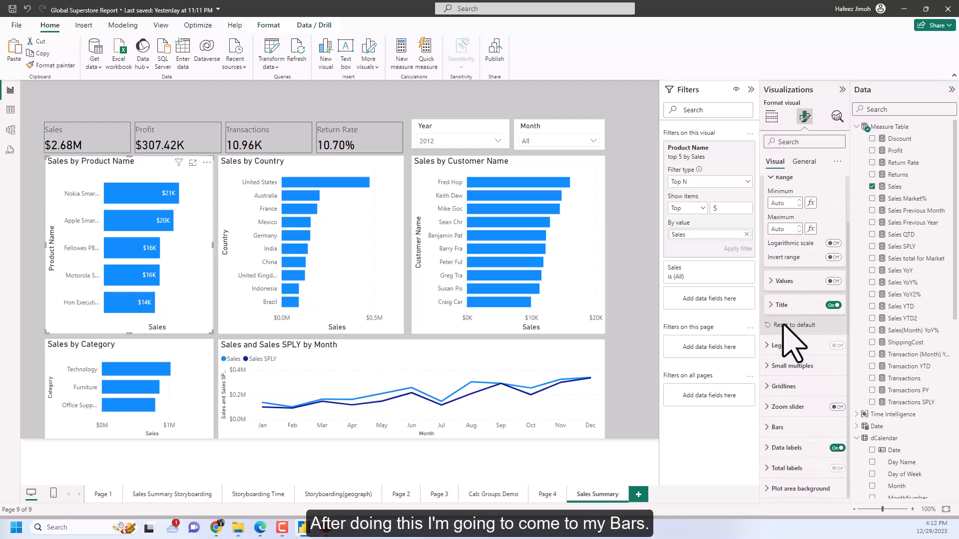
{"action": "scroll", "coordinate": [796, 280], "scroll_direction": "up", "scroll_amount": 1}
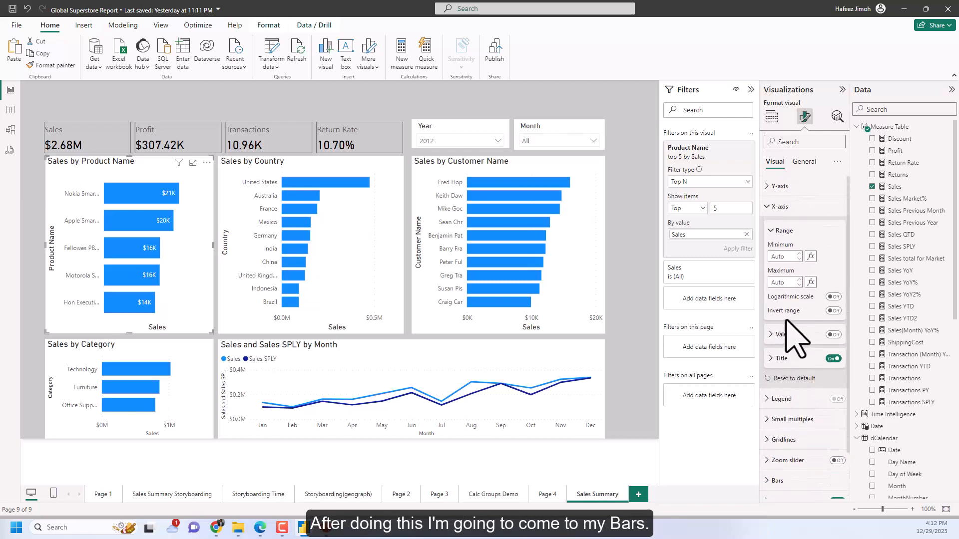
{"action": "left_click", "coordinate": [783, 230]}
{"action": "left_click", "coordinate": [821, 401]}
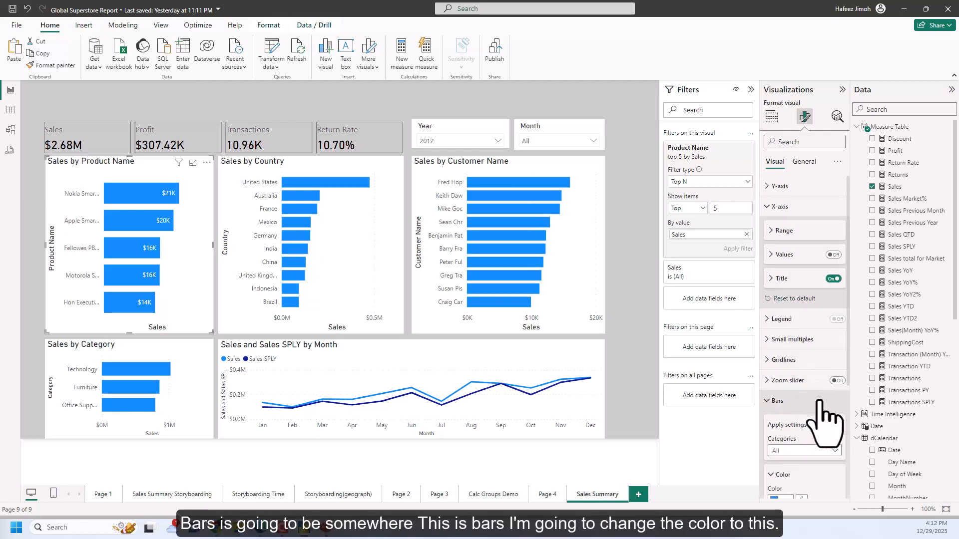
{"action": "scroll", "coordinate": [821, 402], "scroll_direction": "down", "scroll_amount": 3}
{"action": "left_click", "coordinate": [786, 356]}
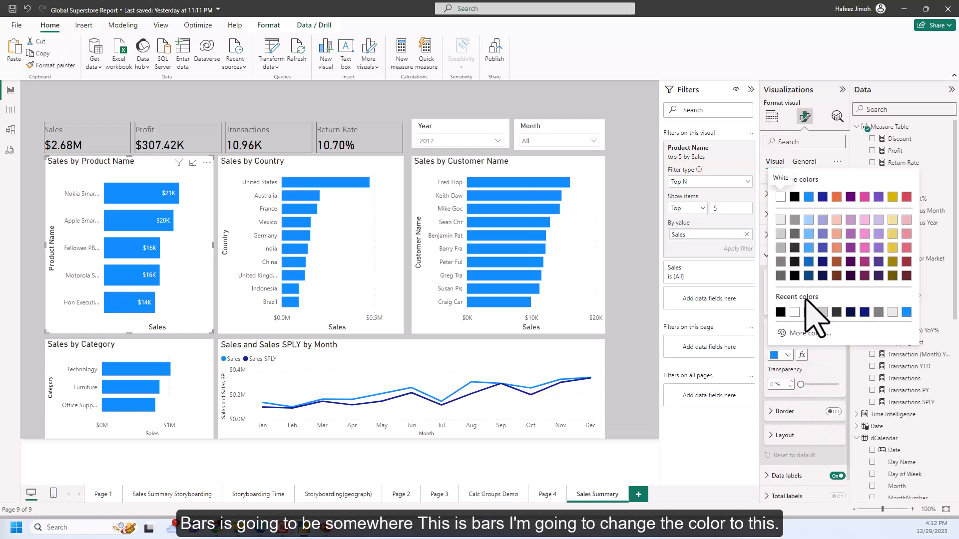
{"action": "left_click", "coordinate": [822, 275]}
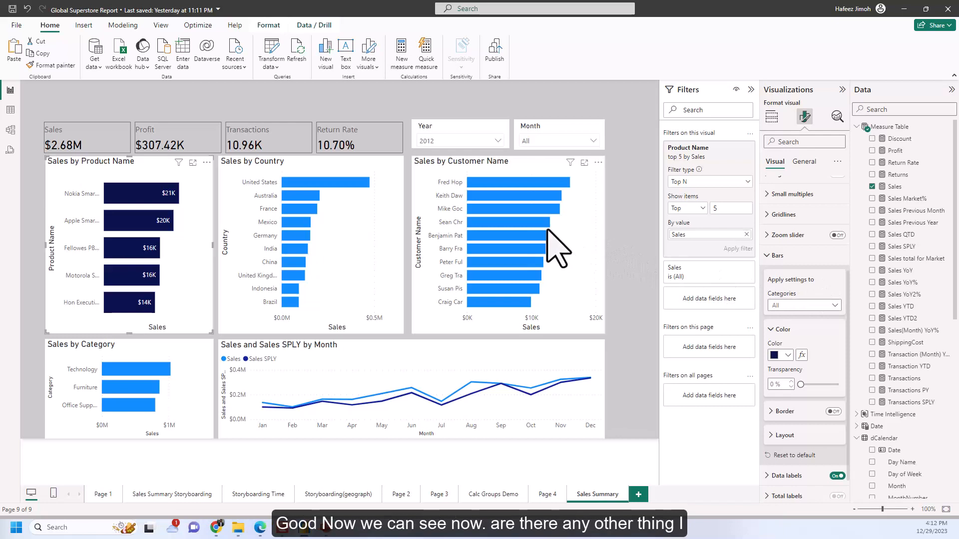
{"action": "left_click", "coordinate": [773, 255]}
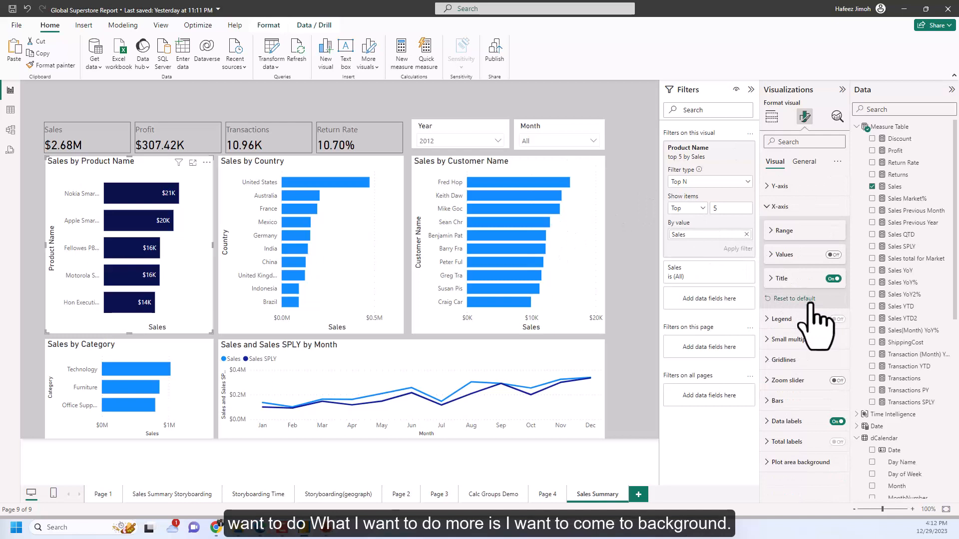
Turn off the background and turn on the visual border for the Sales by Product Name chart
{"action": "left_click", "coordinate": [805, 162]}
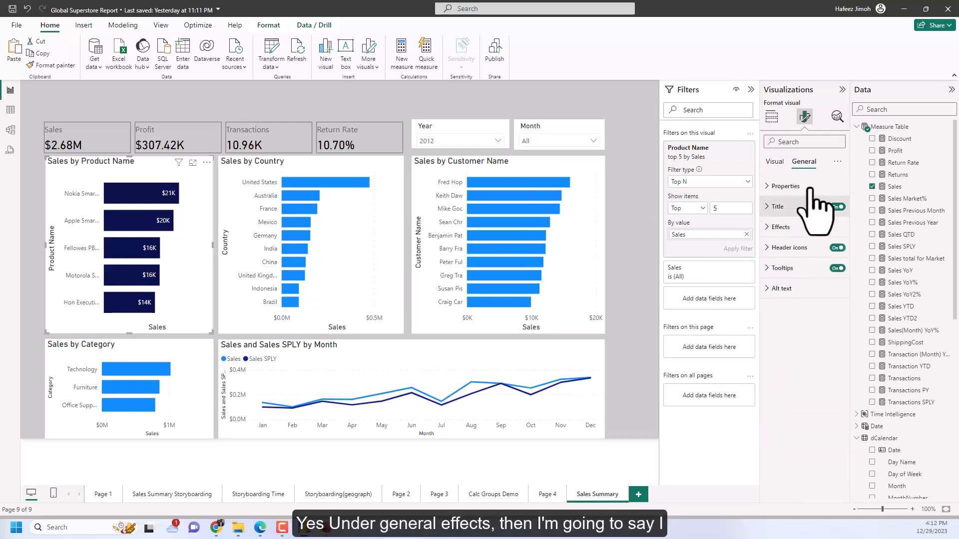
{"action": "left_click", "coordinate": [793, 228]}
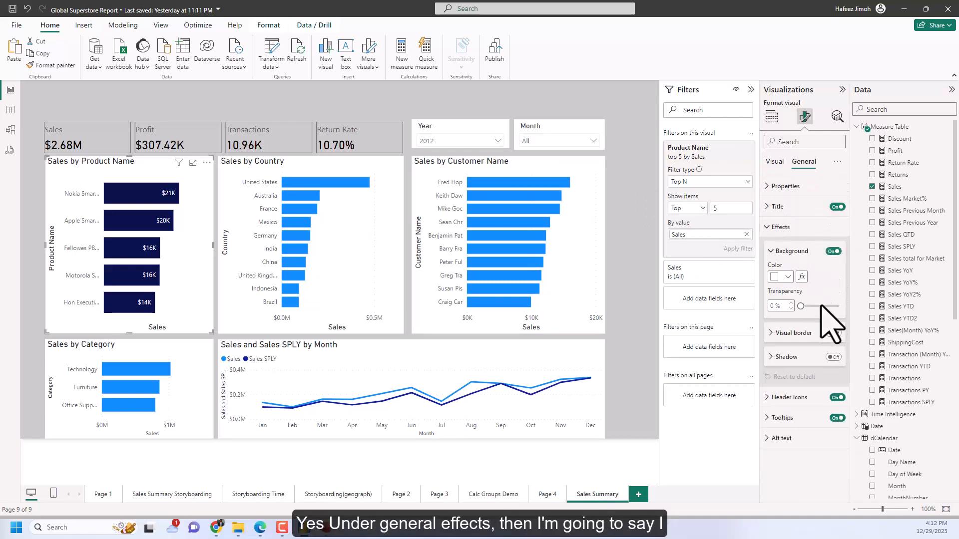
{"action": "left_click", "coordinate": [833, 251]}
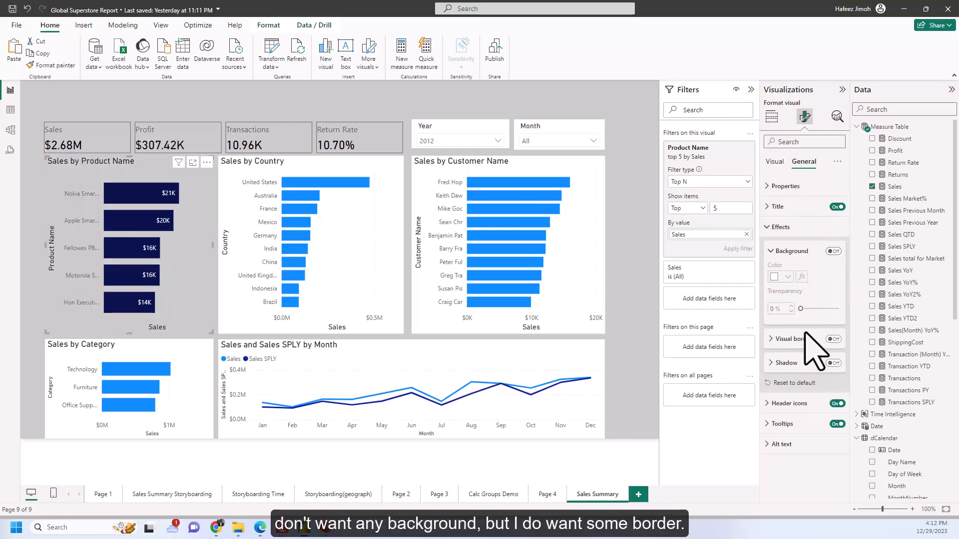
{"action": "left_click", "coordinate": [833, 340]}
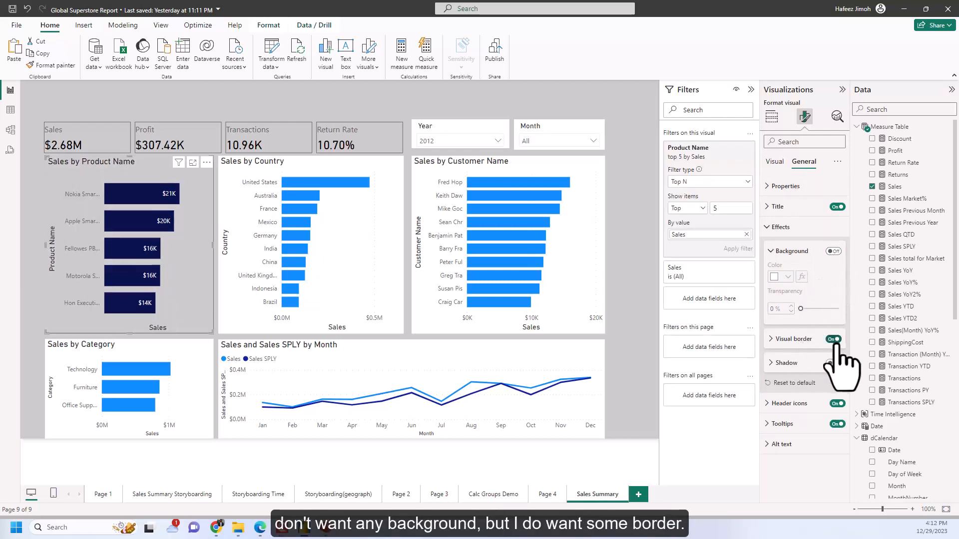
{"action": "left_click", "coordinate": [648, 368]}
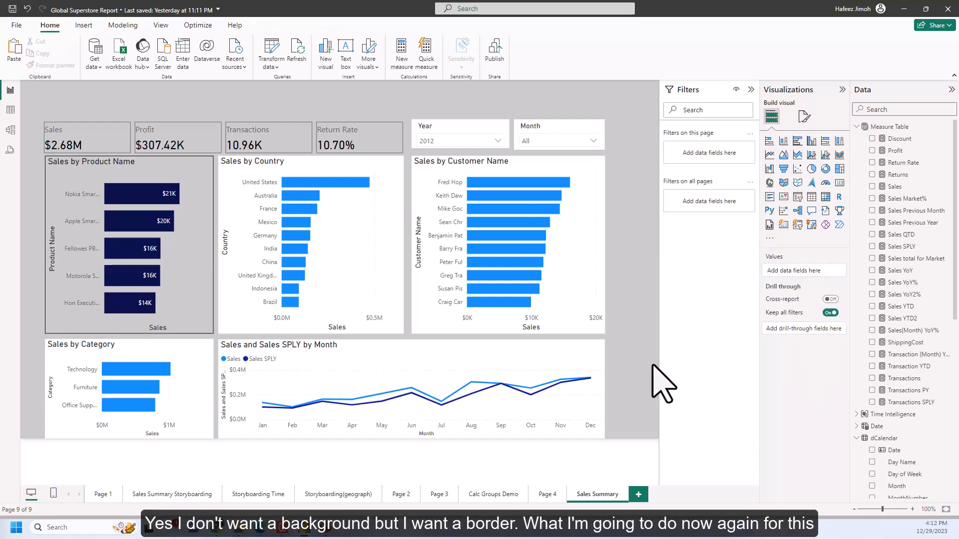
Set the visual border color of the Sales by Product Name chart to the darkest gray shade of white
{"action": "left_click", "coordinate": [201, 284]}
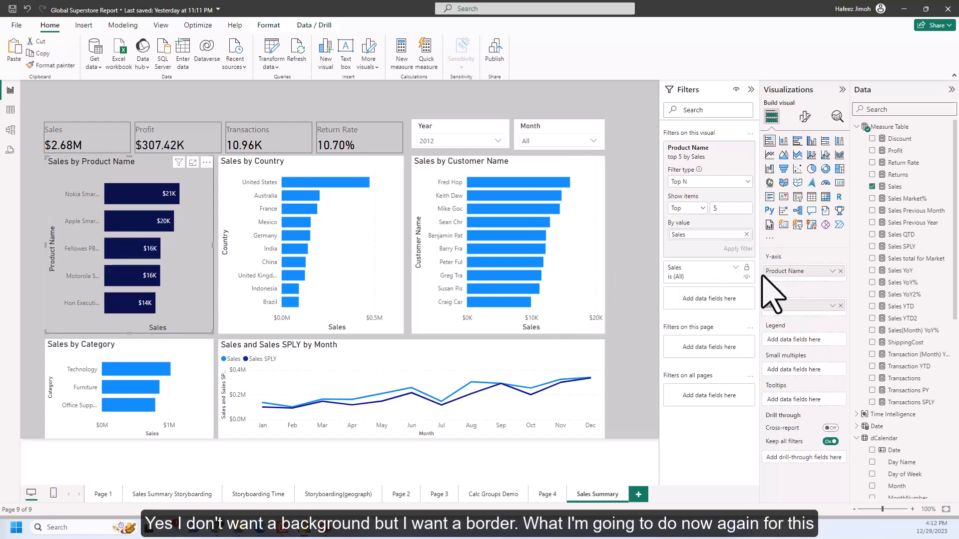
{"action": "left_click", "coordinate": [805, 117]}
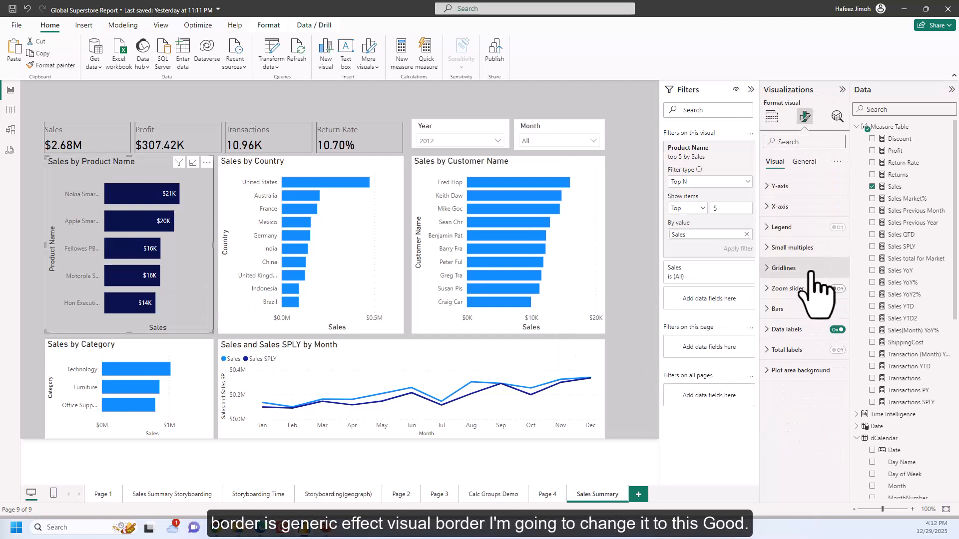
{"action": "left_click", "coordinate": [804, 161]}
{"action": "left_click", "coordinate": [798, 228]}
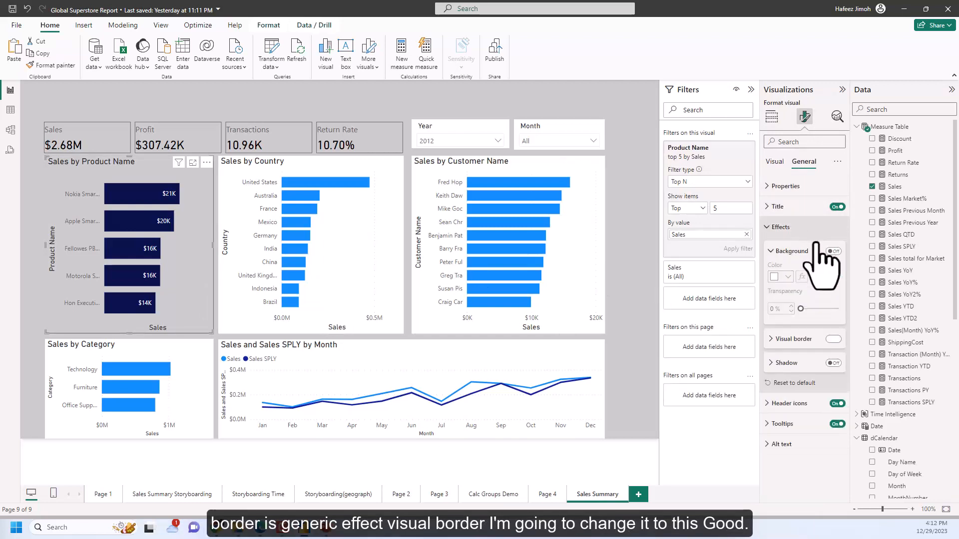
{"action": "left_click", "coordinate": [810, 336]}
{"action": "scroll", "coordinate": [800, 350], "scroll_direction": "down", "scroll_amount": 1}
{"action": "left_click", "coordinate": [788, 351]}
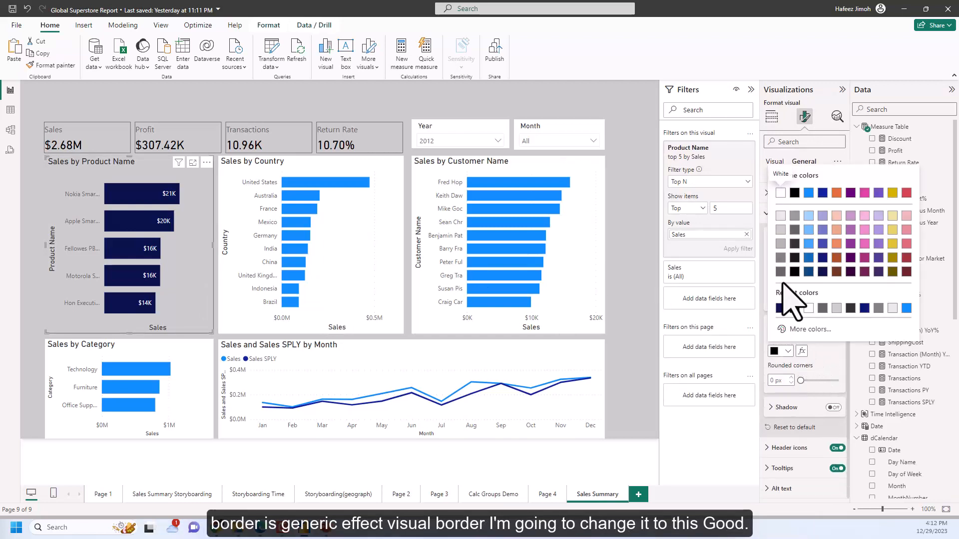
{"action": "left_click", "coordinate": [782, 274]}
{"action": "left_click", "coordinate": [641, 288]}
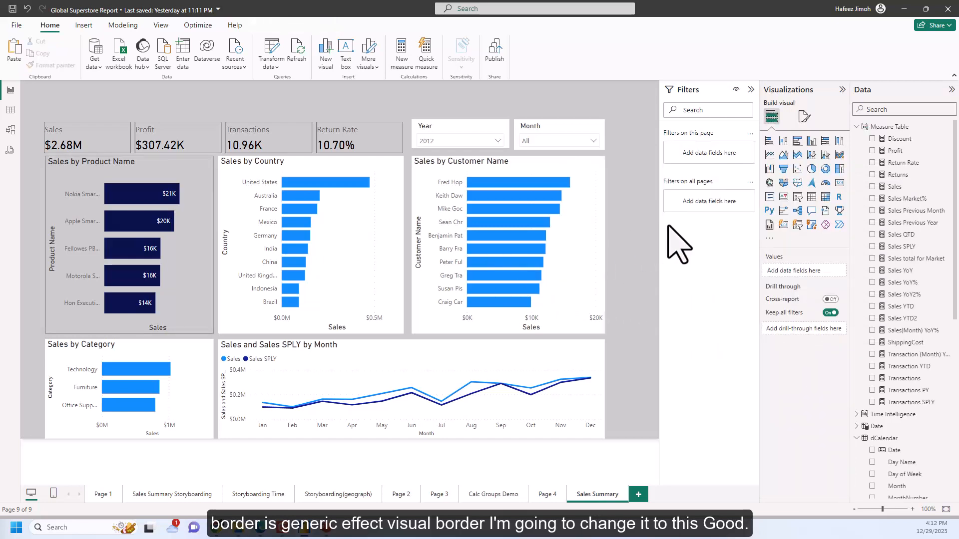
Increase the rounded corners of the Sales by Product Name chart's visual border to 4 px
{"action": "left_click", "coordinate": [196, 226]}
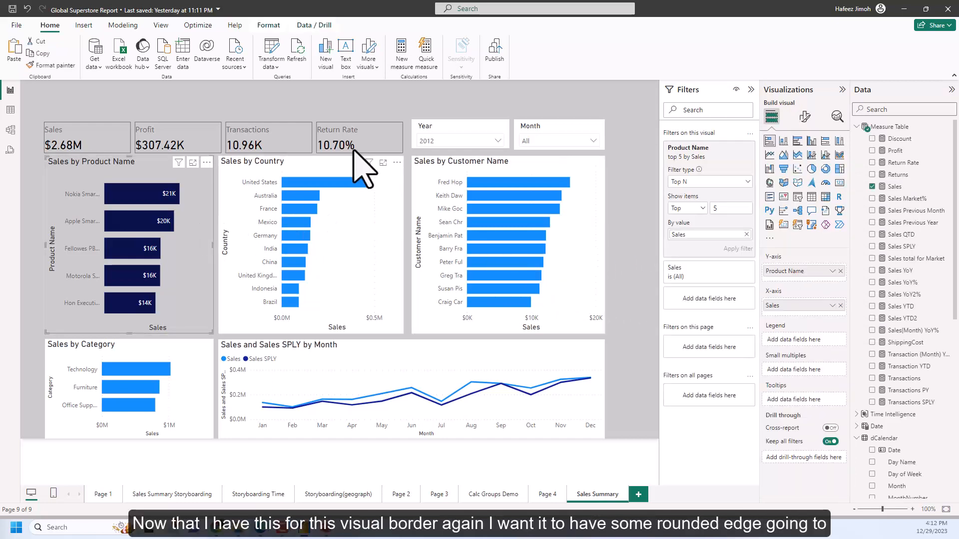
{"action": "left_click", "coordinate": [805, 117]}
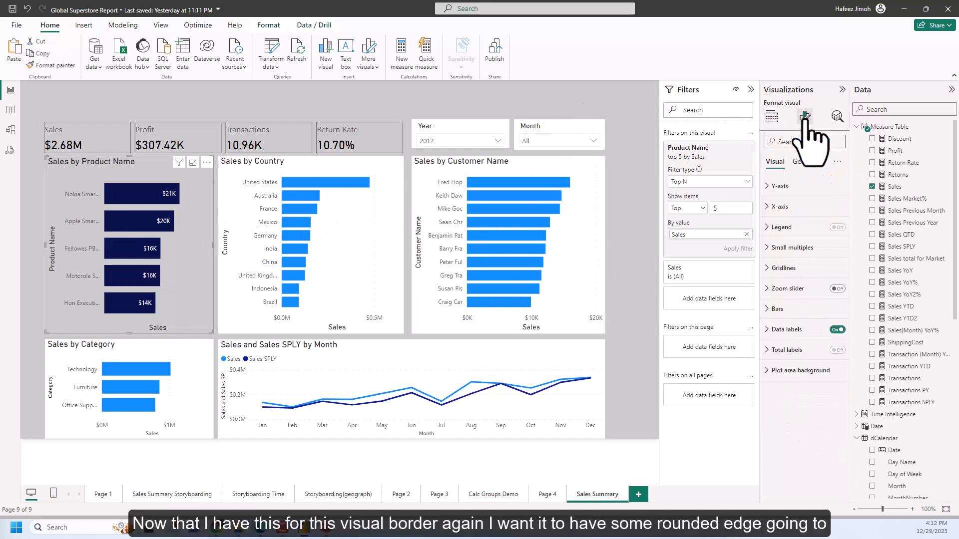
{"action": "left_click", "coordinate": [804, 161]}
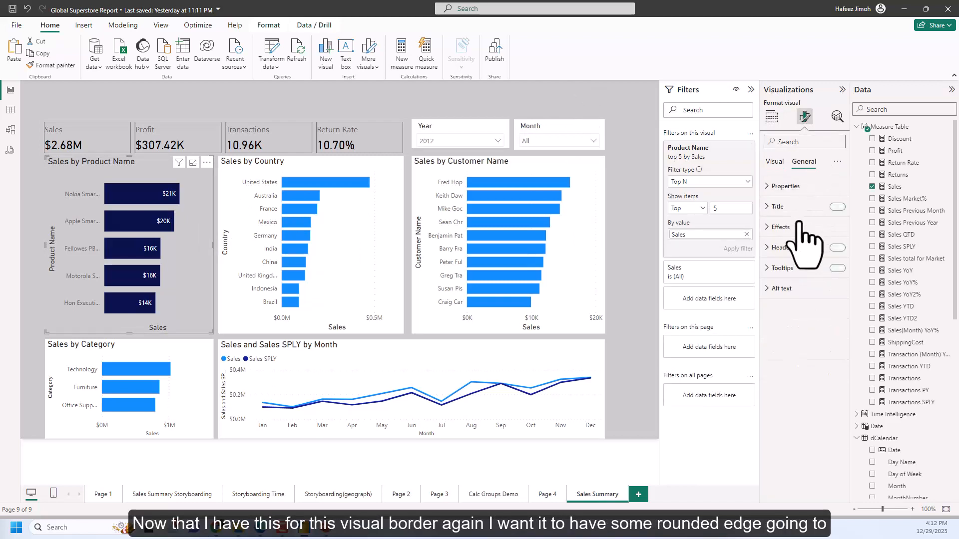
{"action": "left_click", "coordinate": [781, 227]}
{"action": "left_click", "coordinate": [800, 339]}
{"action": "scroll", "coordinate": [810, 359], "scroll_direction": "down", "scroll_amount": 1}
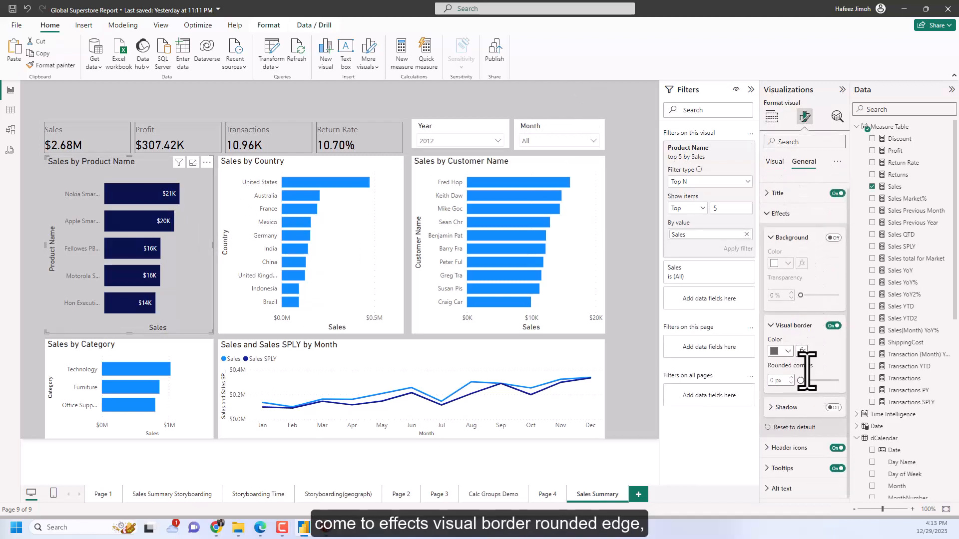
{"action": "left_click", "coordinate": [791, 378]}
{"action": "left_click", "coordinate": [791, 378]}
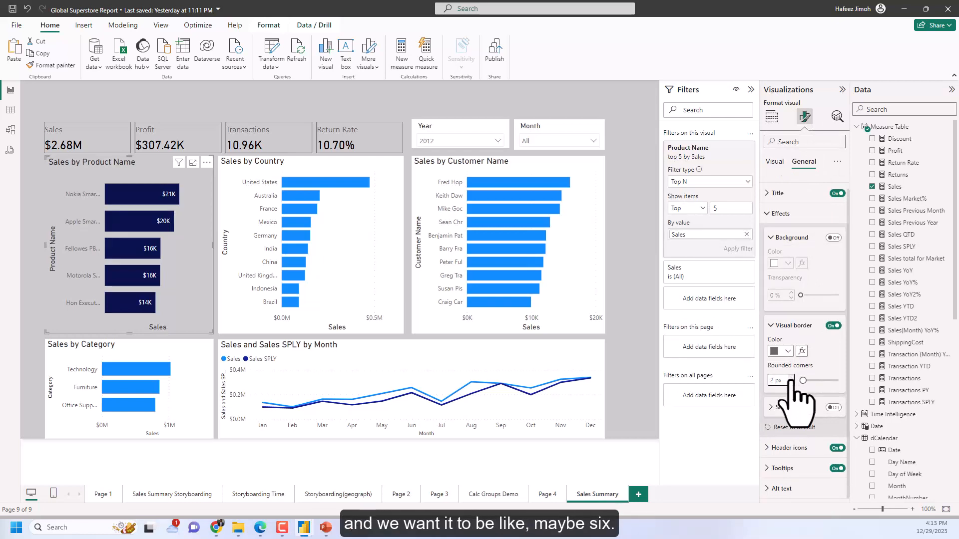
{"action": "left_click", "coordinate": [790, 378]}
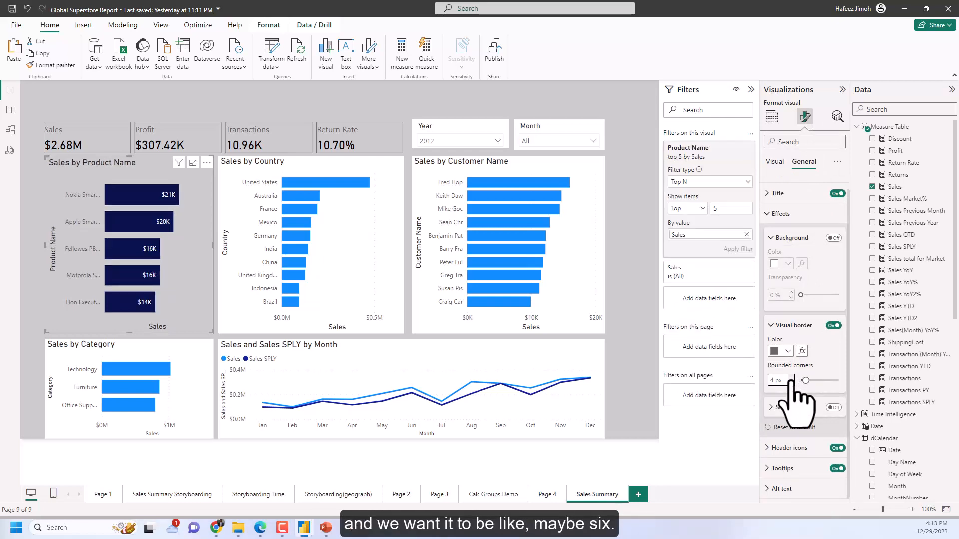
Adjust the rounded corners of the Sales by Product Name chart's border and copy its formatting to the Sales by Country chart
{"action": "left_click", "coordinate": [790, 378]}
{"action": "left_click", "coordinate": [638, 338]}
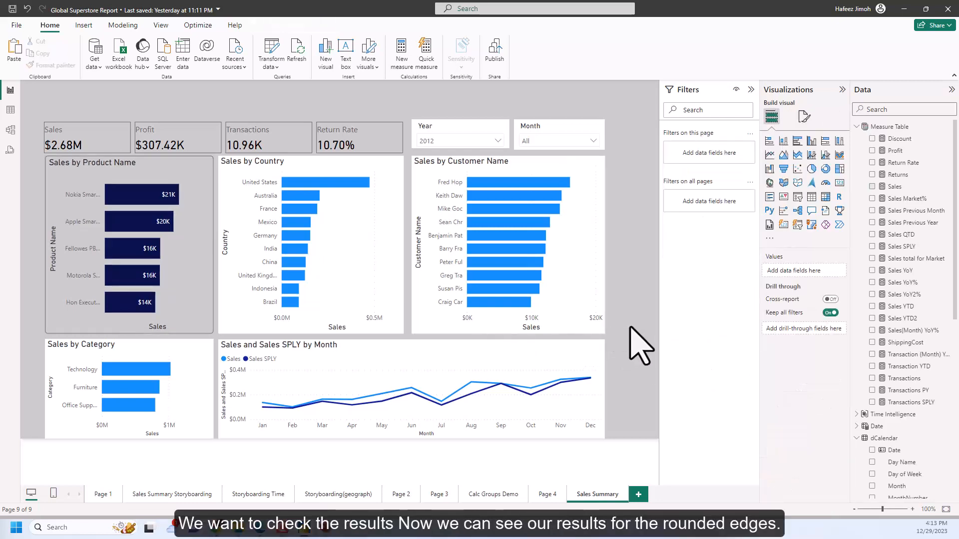
{"action": "left_click", "coordinate": [195, 184]}
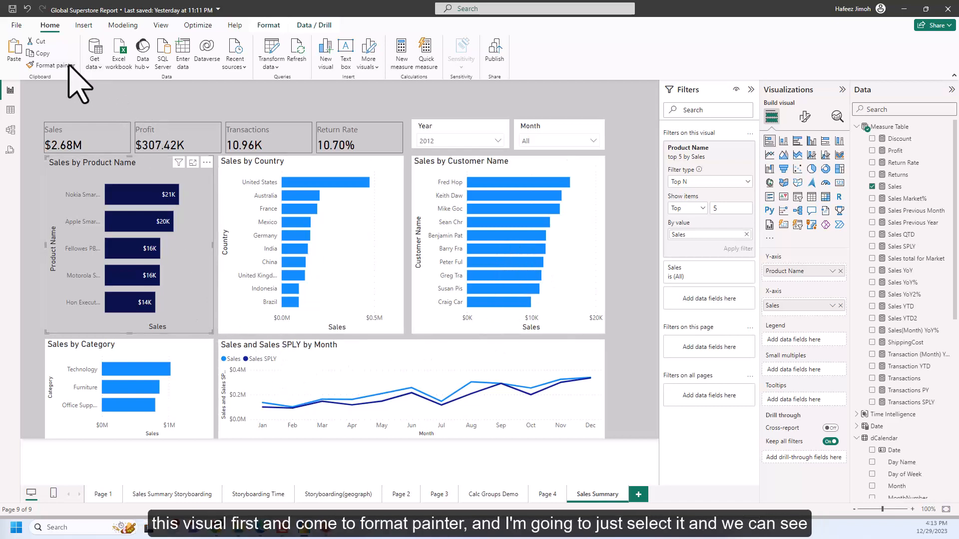
{"action": "left_click", "coordinate": [389, 189]}
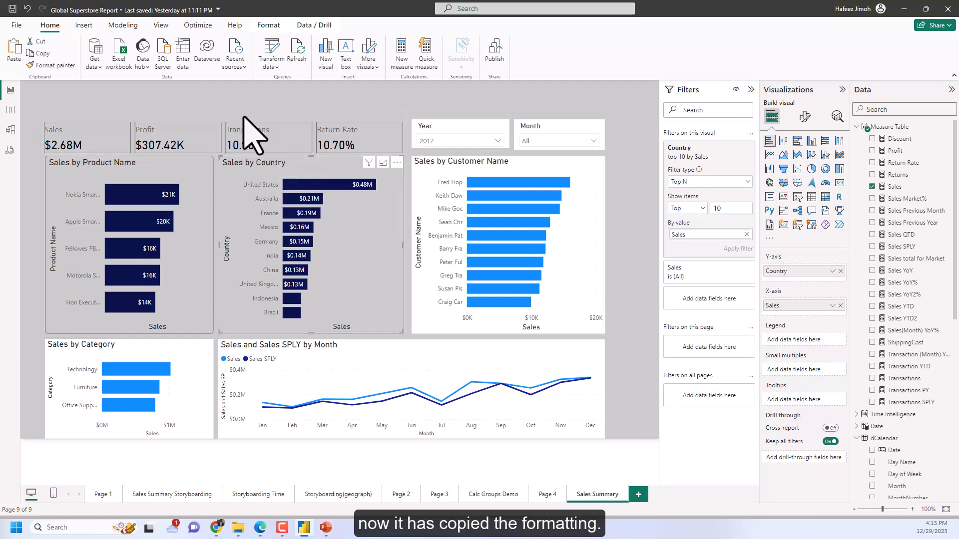
Copy the Sales by Product Name chart's formatting to the Sales by Customer Name chart with Format painter
{"action": "left_click", "coordinate": [190, 207]}
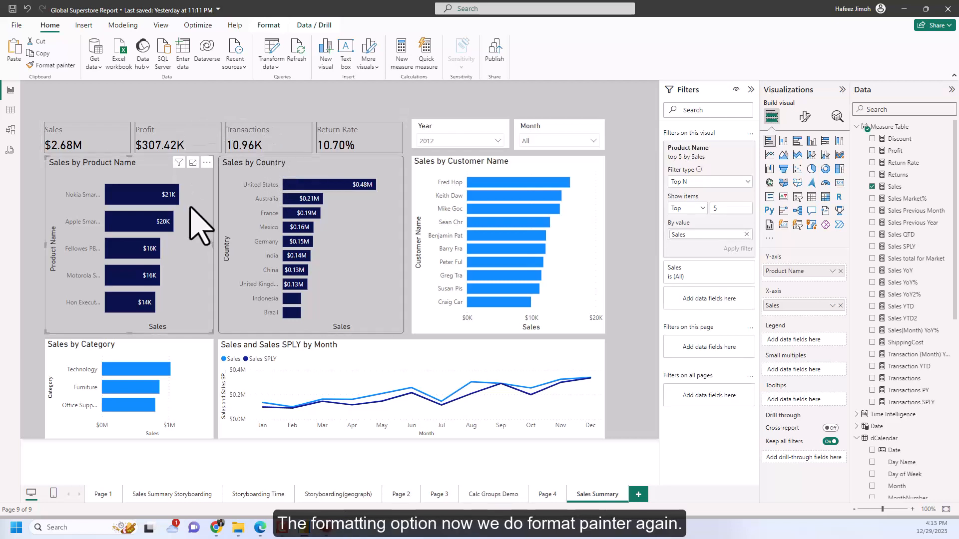
{"action": "left_click", "coordinate": [74, 66]}
{"action": "left_click", "coordinate": [567, 223]}
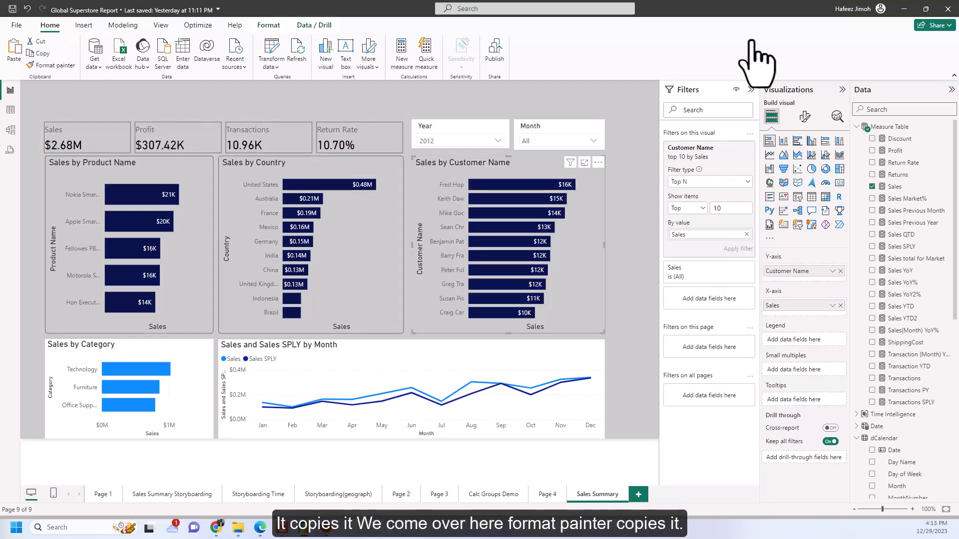
Try to copy the Sales by Category chart's formatting to the Sales and Sales SPLY by Month line chart
{"action": "left_click", "coordinate": [211, 387]}
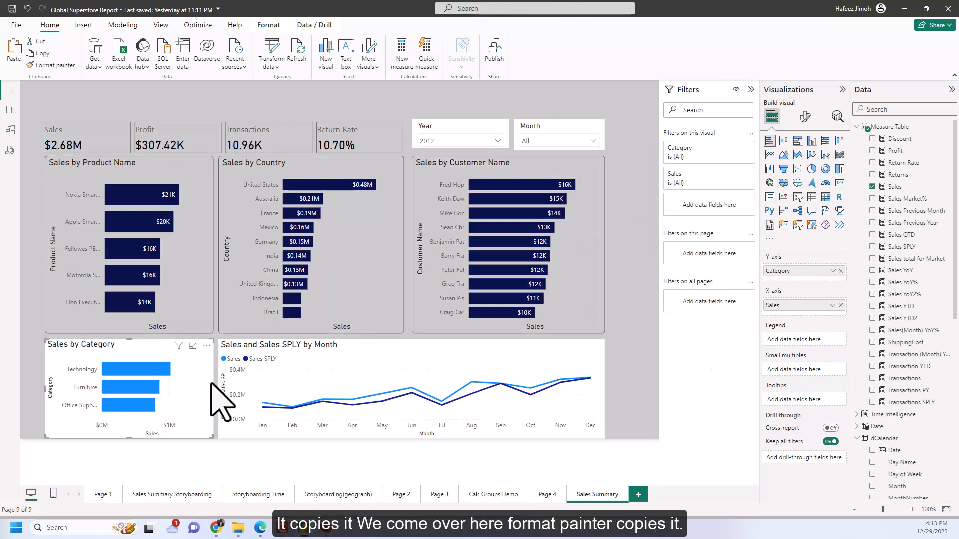
{"action": "left_click", "coordinate": [61, 65]}
{"action": "left_click", "coordinate": [400, 387]}
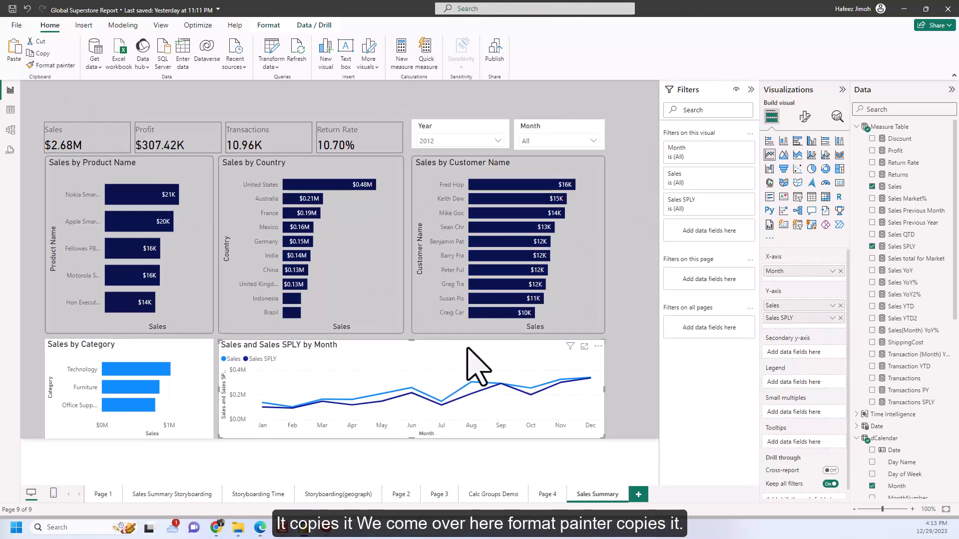
Copy the Sales by Product Name chart's formatting to the Sales by Category chart and the monthly sales line chart
{"action": "left_click", "coordinate": [205, 240]}
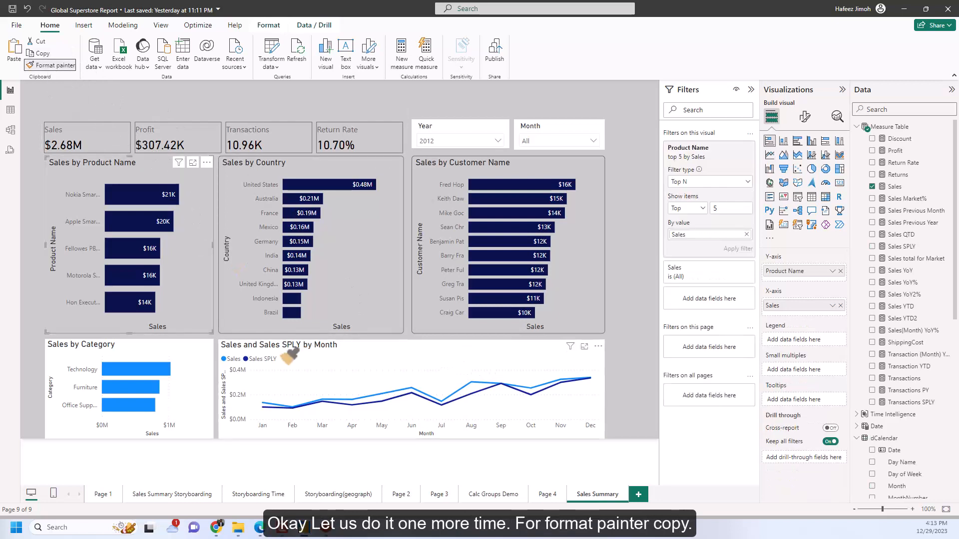
{"action": "left_click", "coordinate": [213, 380]}
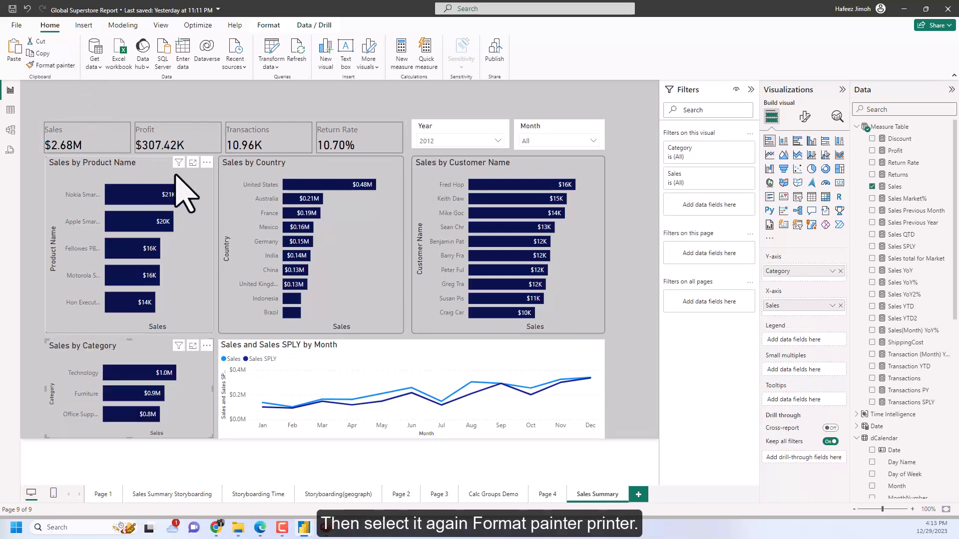
{"action": "left_click", "coordinate": [50, 65]}
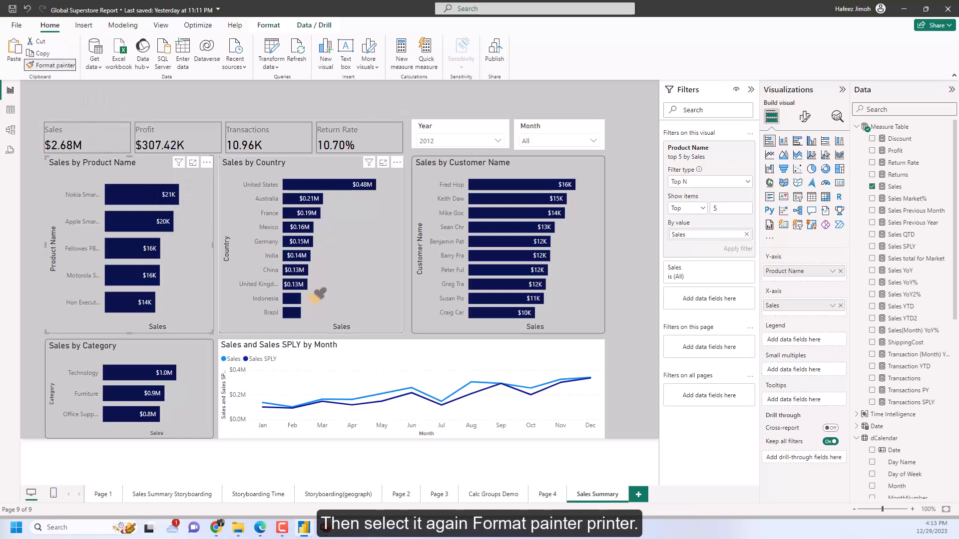
{"action": "left_click", "coordinate": [359, 361]}
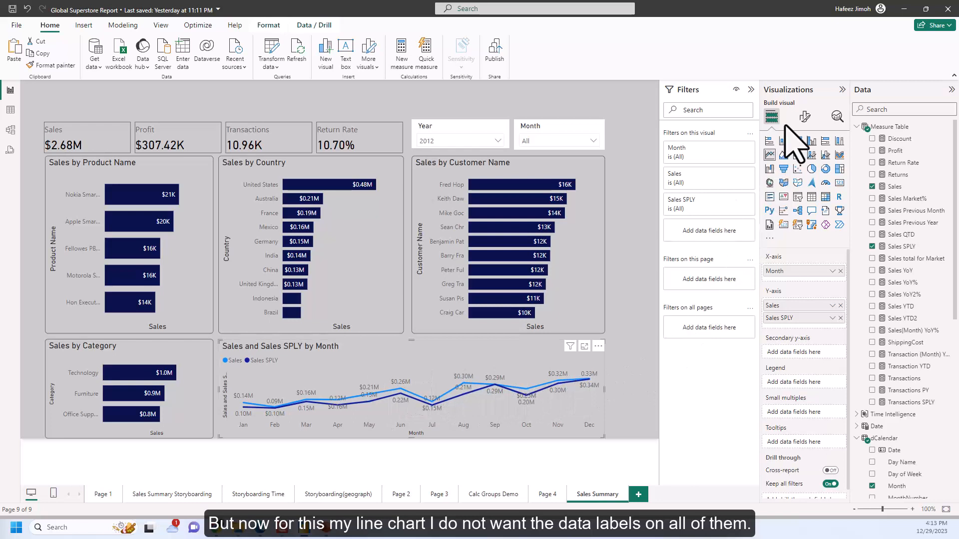
Turn off the data labels on the monthly sales line chart and turn on its Y-axis values
{"action": "left_click", "coordinate": [804, 117]}
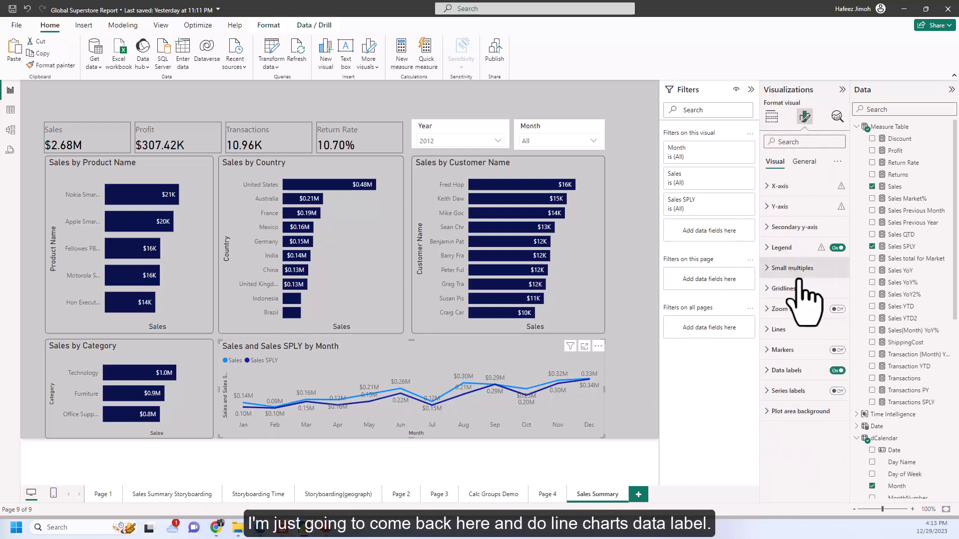
{"action": "left_click", "coordinate": [838, 371]}
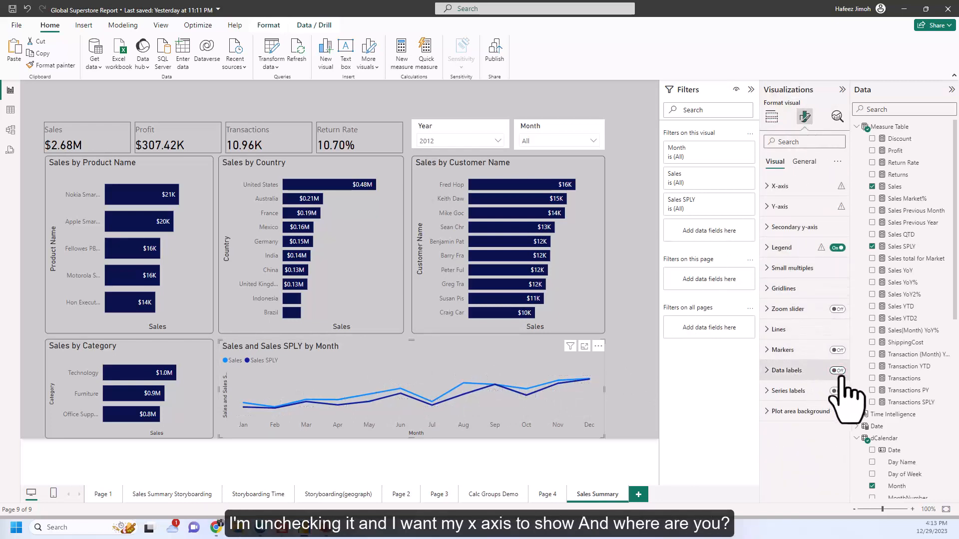
{"action": "left_click", "coordinate": [795, 187]}
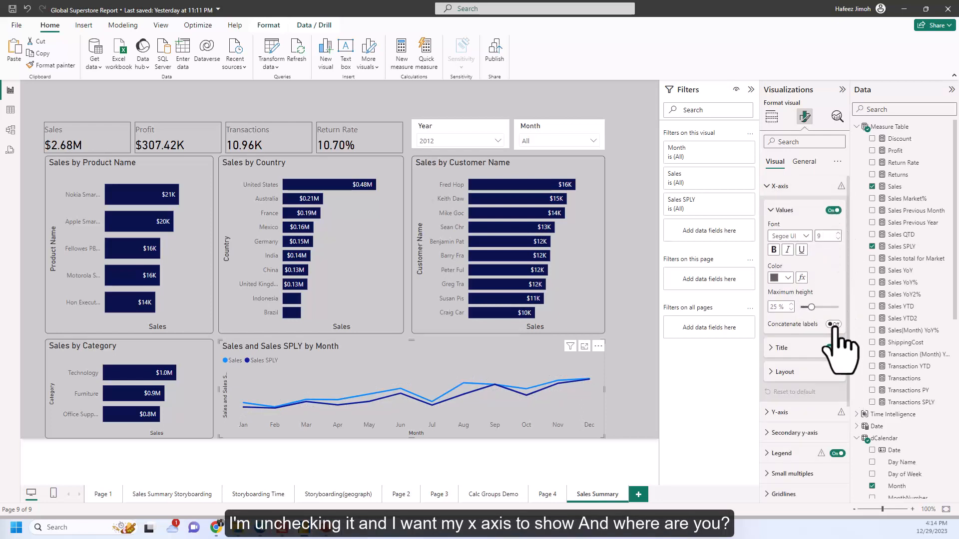
{"action": "left_click", "coordinate": [808, 210]}
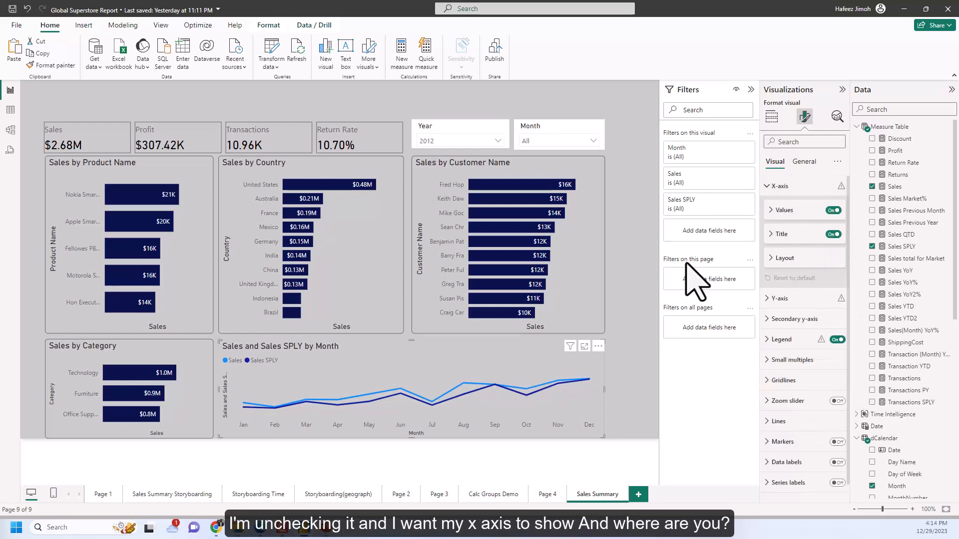
{"action": "left_click", "coordinate": [779, 187]}
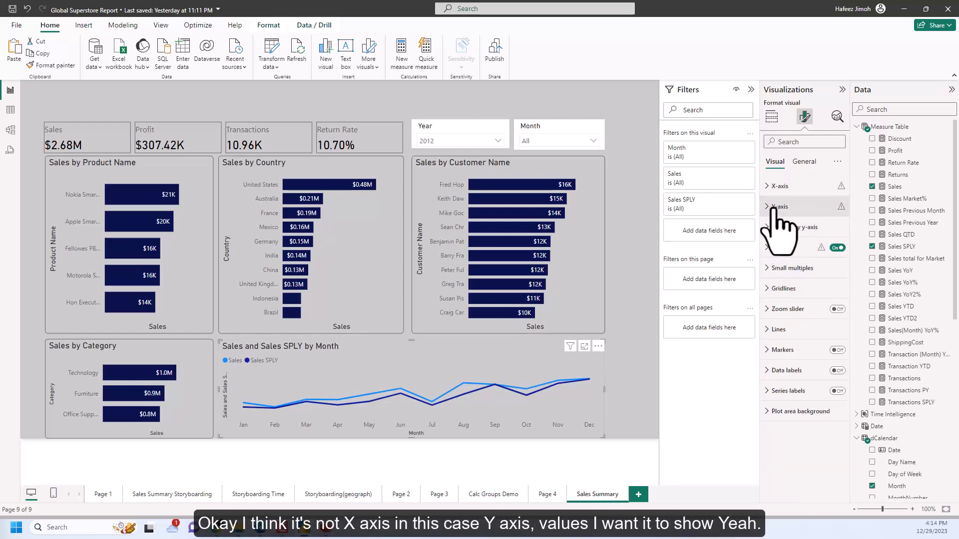
{"action": "left_click", "coordinate": [777, 207]}
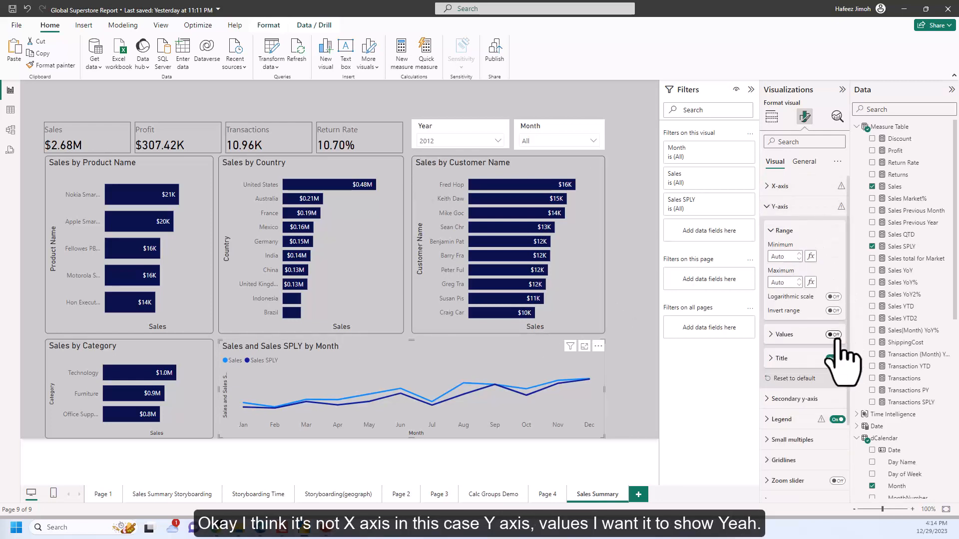
{"action": "left_click", "coordinate": [835, 335]}
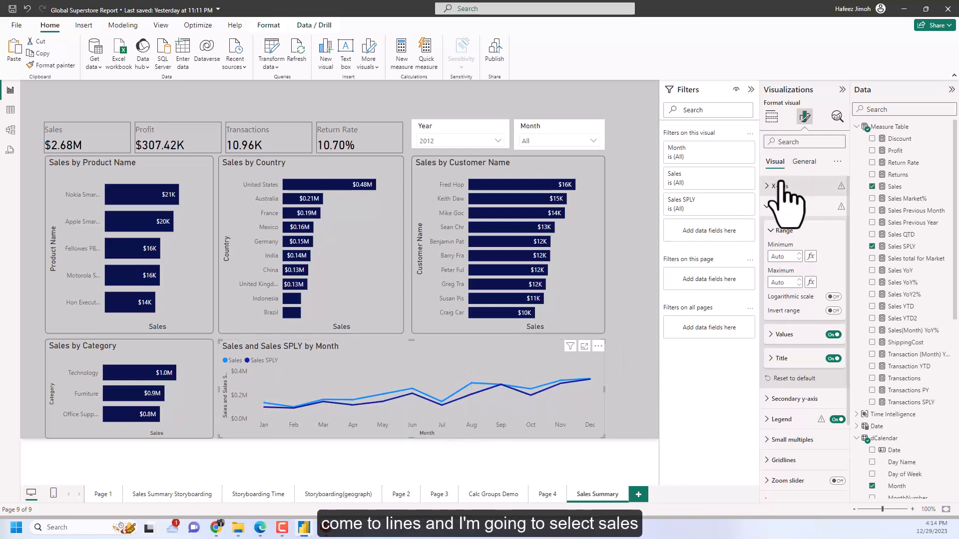
Give the Sales SPLY line in the monthly chart a 2 px stroke width and a Dotted line style
{"action": "left_click", "coordinate": [784, 206]}
{"action": "left_click", "coordinate": [779, 330]}
{"action": "scroll", "coordinate": [796, 418], "scroll_direction": "down", "scroll_amount": 2}
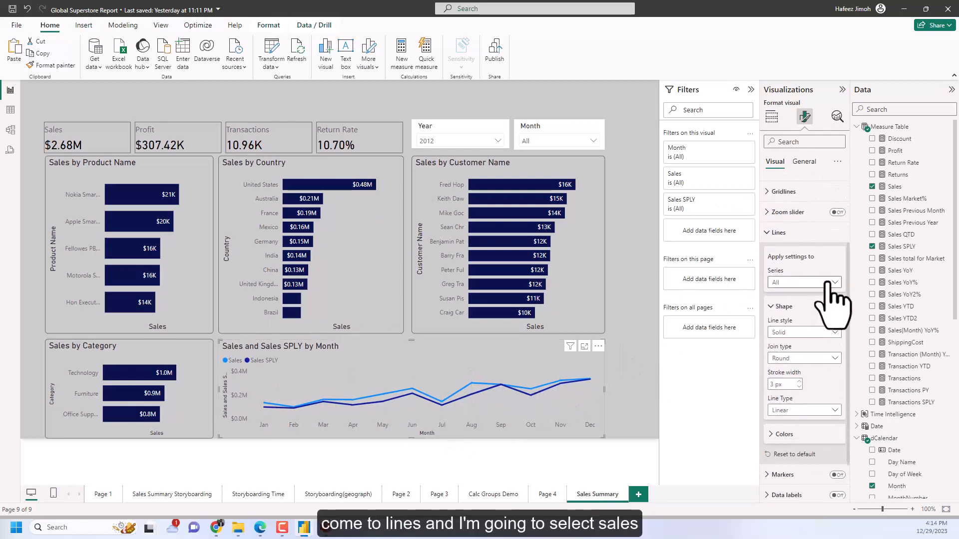
{"action": "left_click", "coordinate": [819, 283]}
{"action": "left_click", "coordinate": [815, 319]}
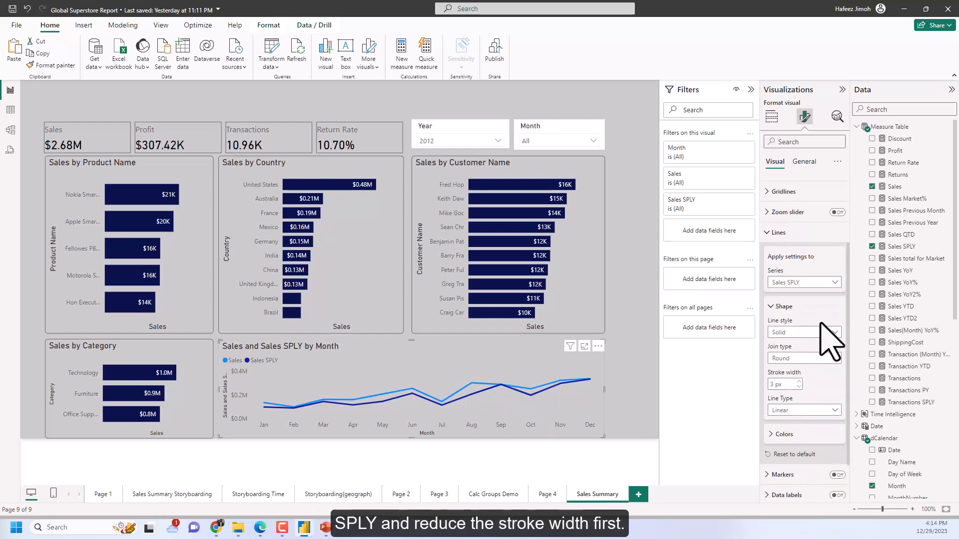
{"action": "left_click", "coordinate": [798, 387]}
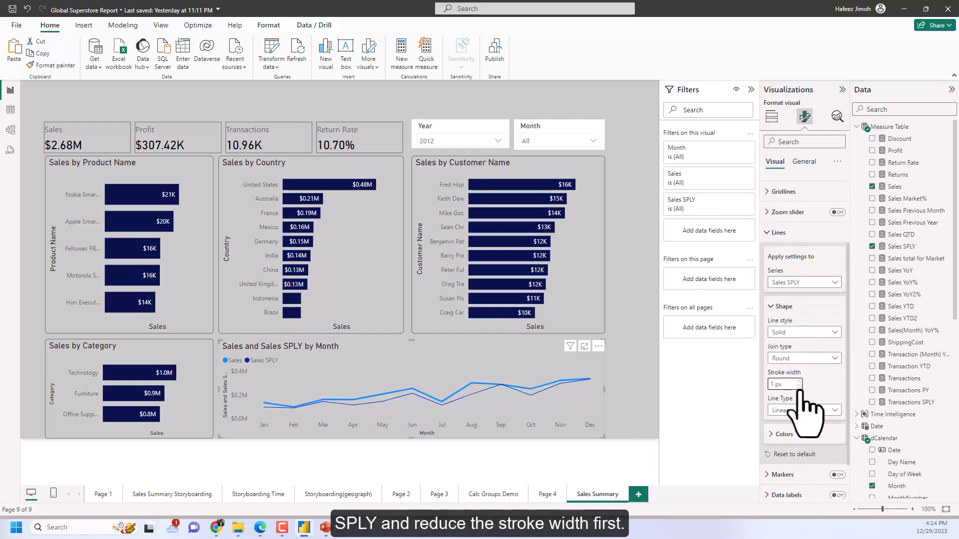
{"action": "left_click", "coordinate": [798, 382]}
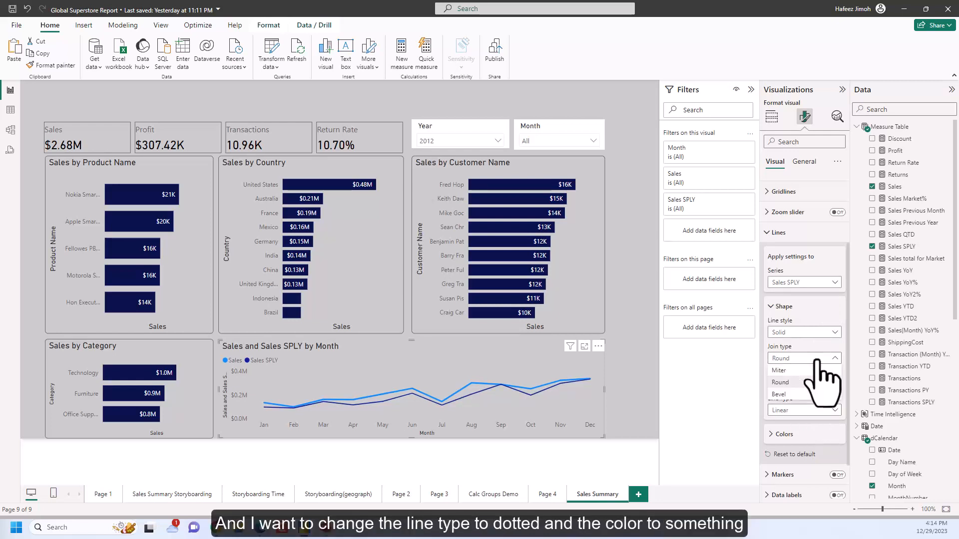
{"action": "left_click", "coordinate": [810, 333]}
{"action": "left_click", "coordinate": [809, 372]}
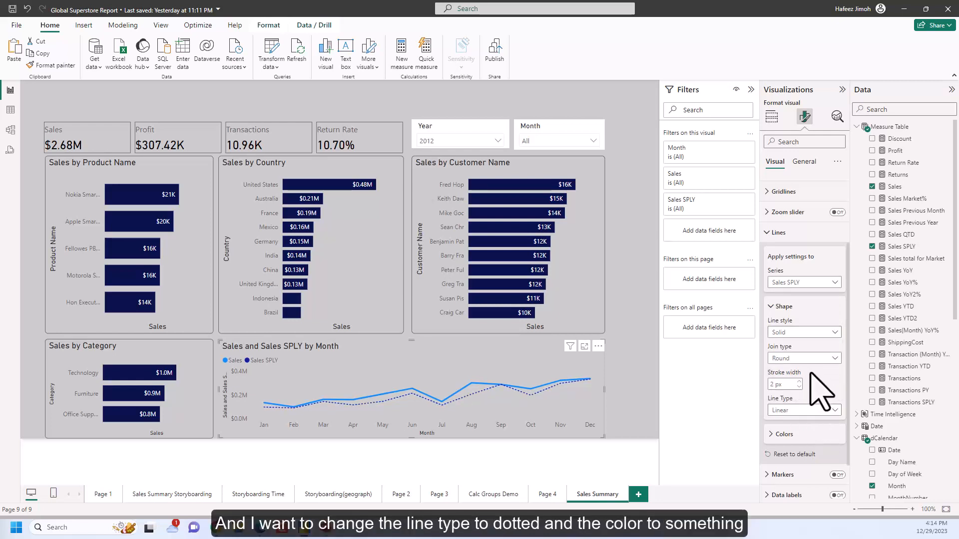
Recolor the Sales SPLY line to a near-black shade and set its stroke width to 3 px
{"action": "scroll", "coordinate": [817, 384], "scroll_direction": "down", "scroll_amount": 1}
{"action": "left_click", "coordinate": [802, 388]}
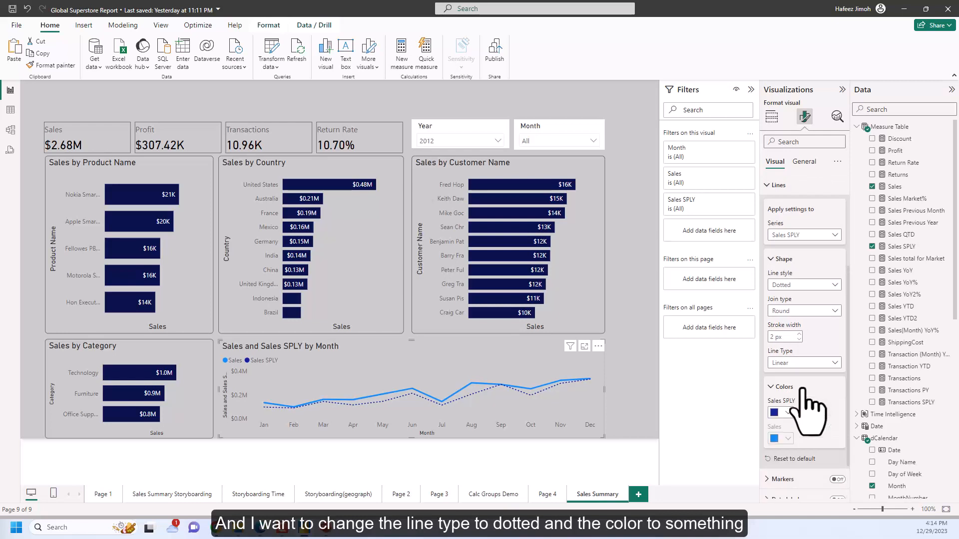
{"action": "left_click", "coordinate": [787, 412]}
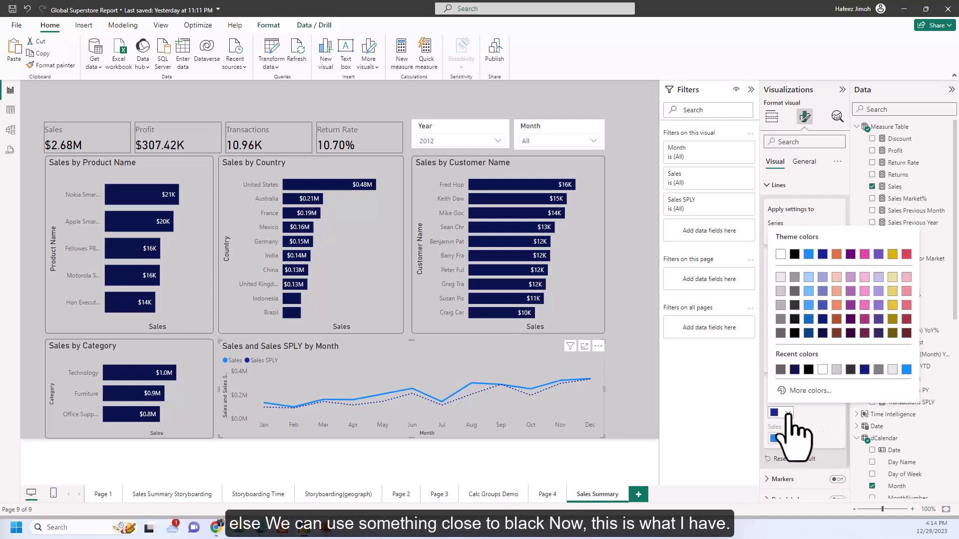
{"action": "left_click", "coordinate": [795, 318]}
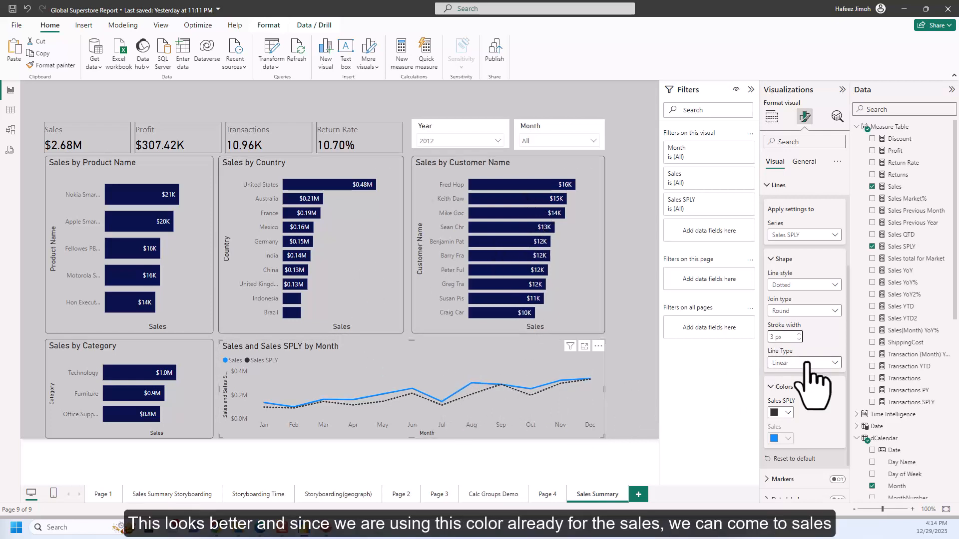
Try a dark navy color on the Sales SPLY line and return it to Black, 20% lighter
{"action": "left_click", "coordinate": [789, 413]}
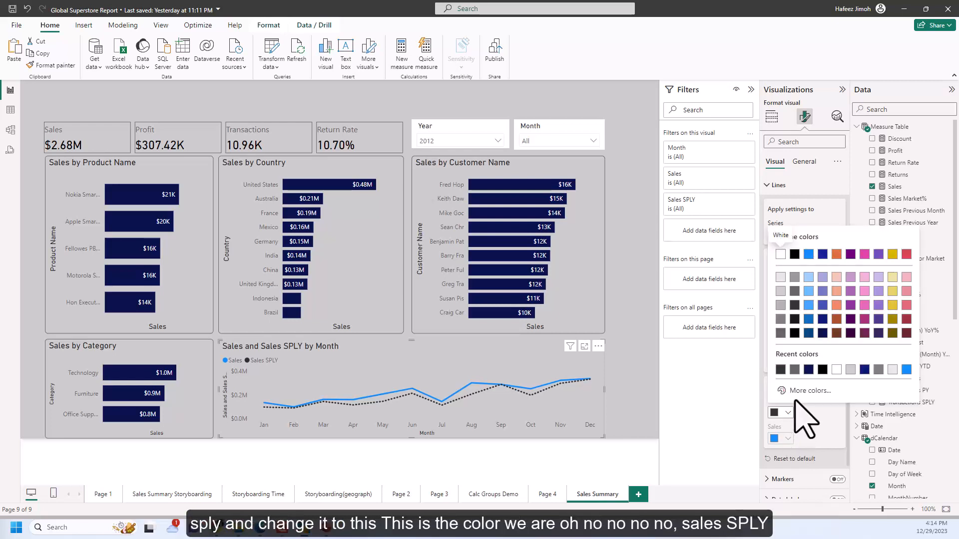
{"action": "left_click", "coordinate": [823, 333]}
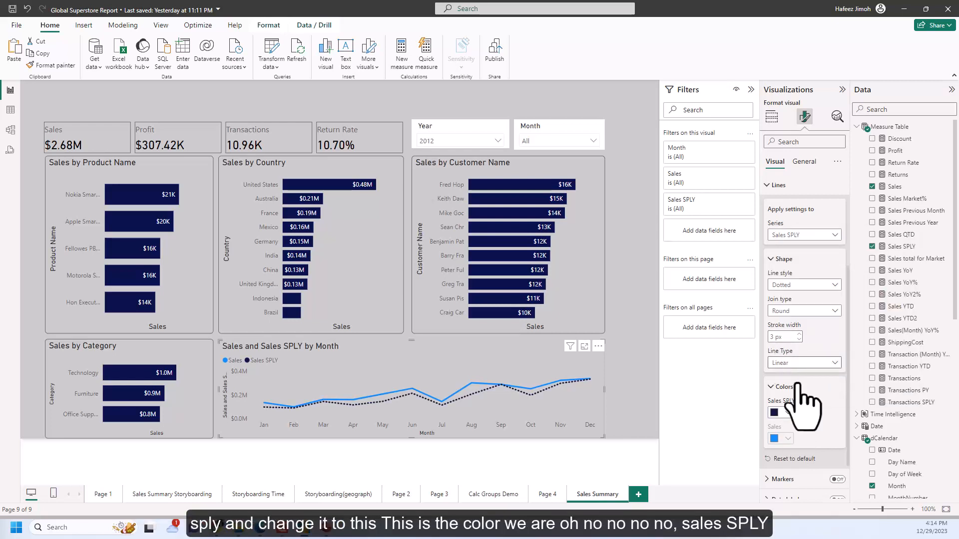
{"action": "left_click", "coordinate": [788, 414]}
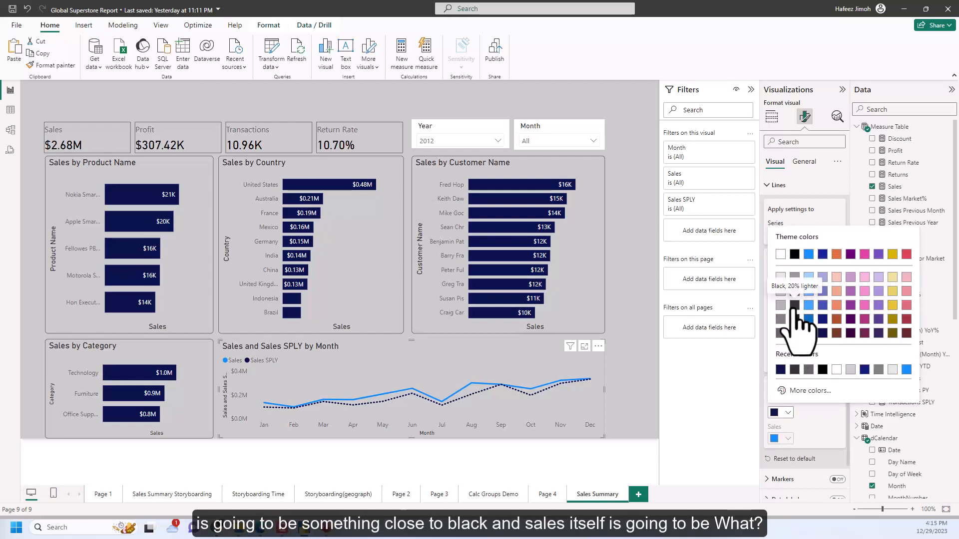
{"action": "left_click", "coordinate": [795, 305]}
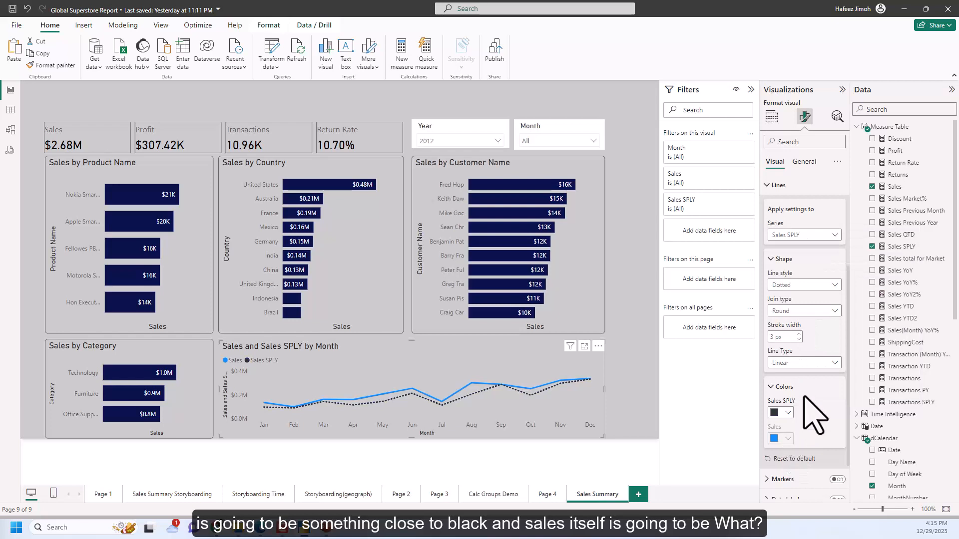
Recolor the Sales line in the monthly chart to the darkest navy blue theme shade and deselect the chart
{"action": "scroll", "coordinate": [815, 415], "scroll_direction": "up", "scroll_amount": 1}
{"action": "left_click", "coordinate": [807, 283]}
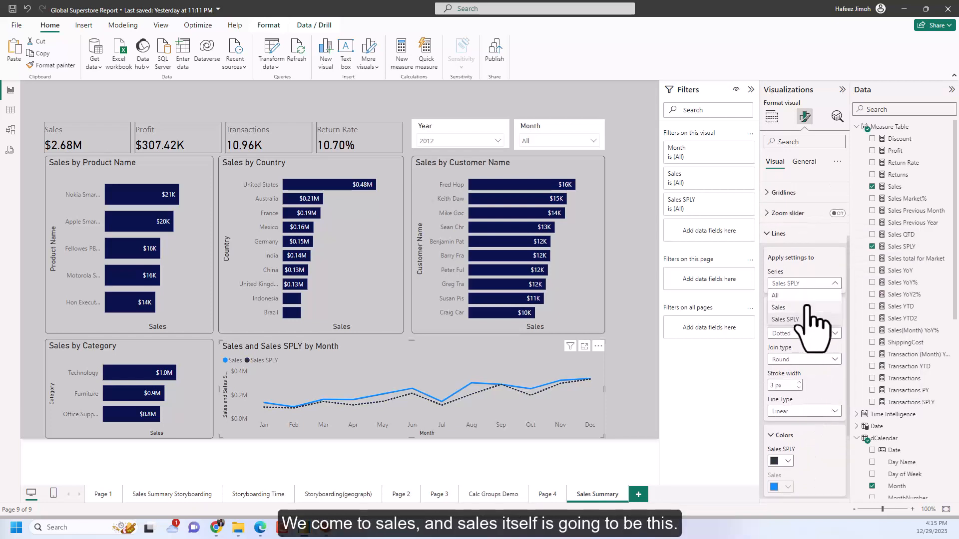
{"action": "left_click", "coordinate": [808, 307]}
{"action": "scroll", "coordinate": [807, 450], "scroll_direction": "down", "scroll_amount": 2}
{"action": "left_click", "coordinate": [789, 390]}
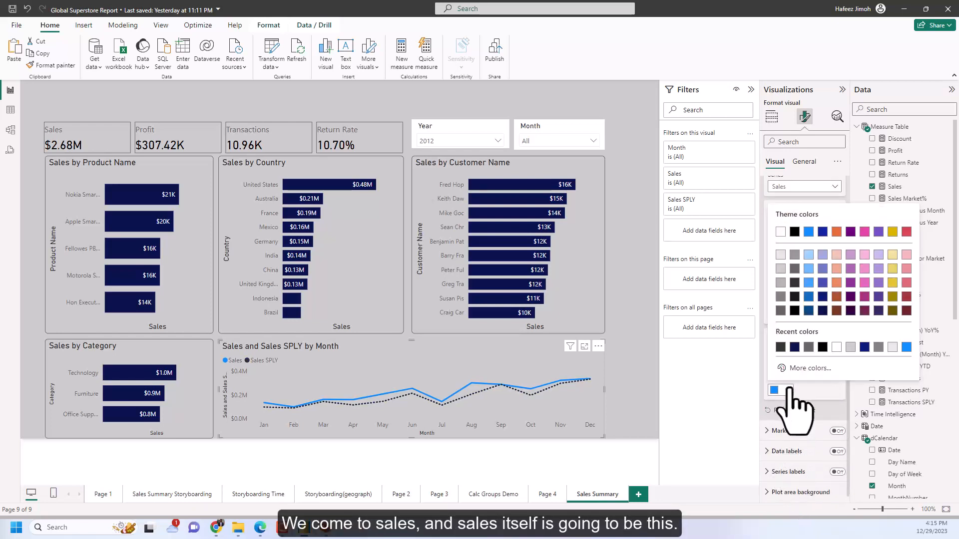
{"action": "left_click", "coordinate": [823, 311]}
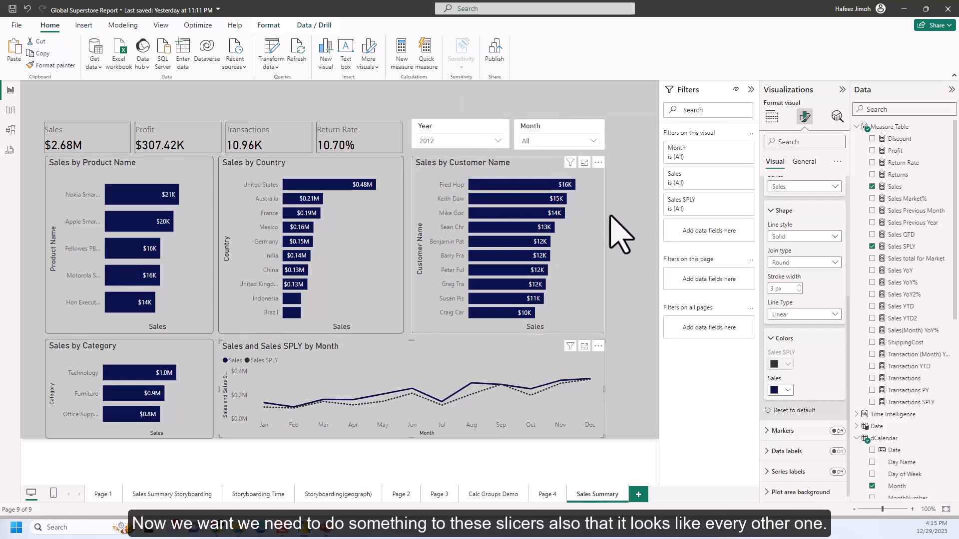
{"action": "left_click", "coordinate": [655, 259]}
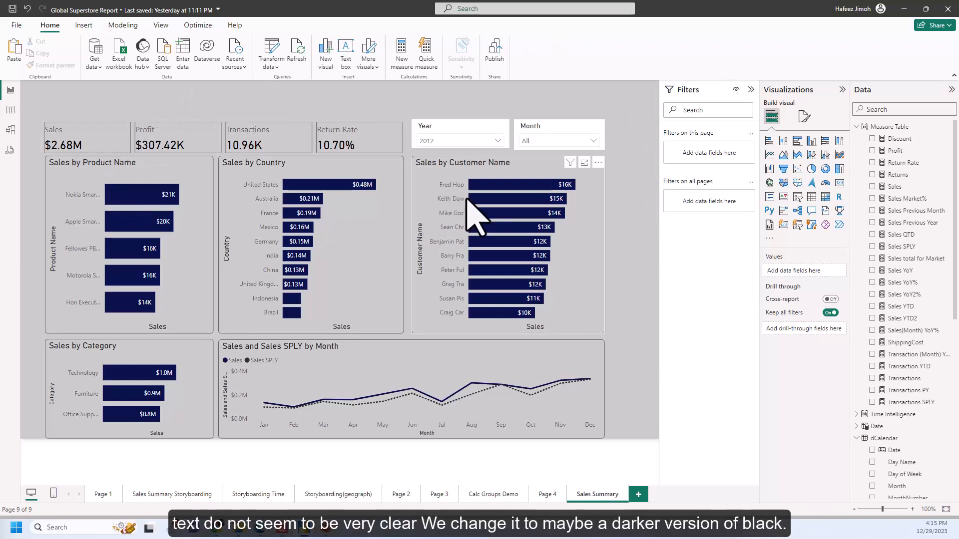
{"action": "mouse_move", "coordinate": [164, 228]}
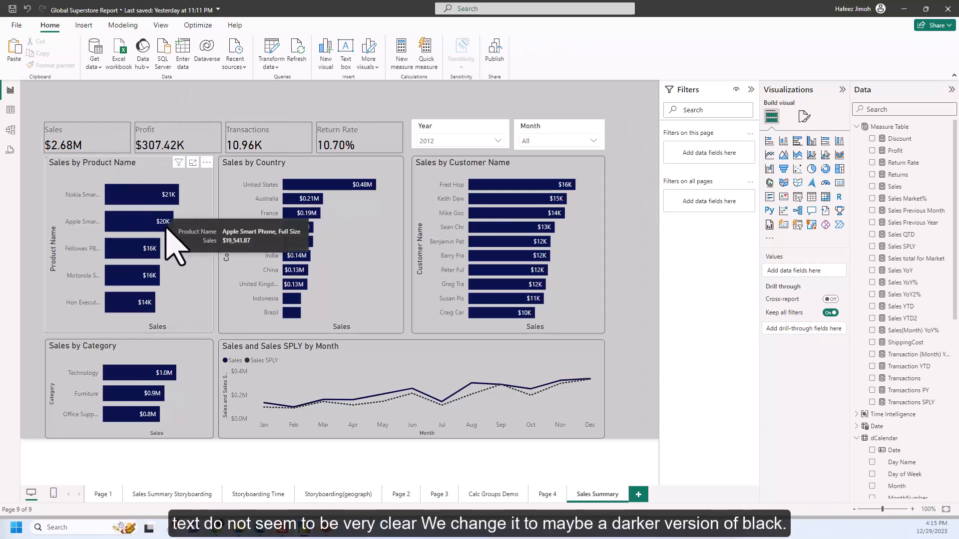
Recolor the Y-axis values of the Sales by Product Name chart to a darker black theme shade
{"action": "left_click", "coordinate": [191, 247]}
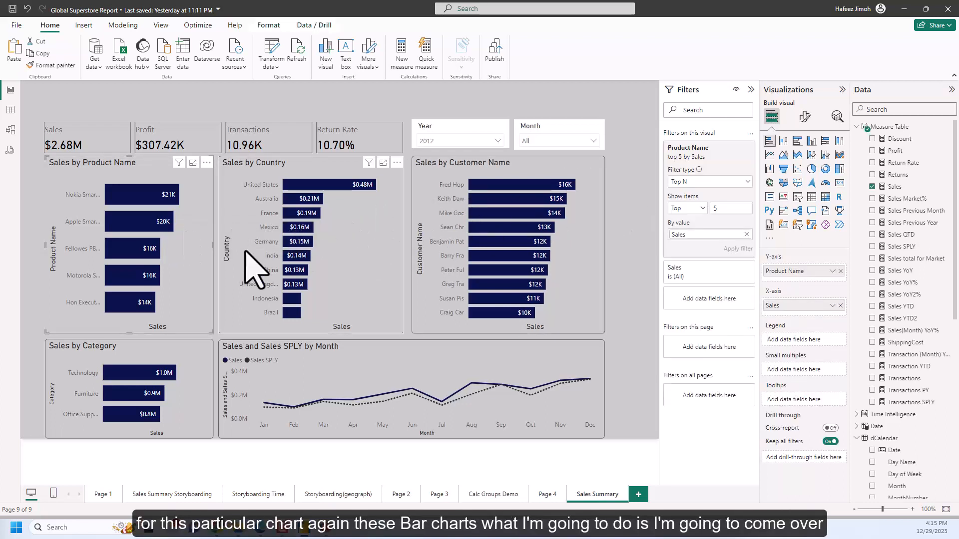
{"action": "left_click", "coordinate": [805, 116]}
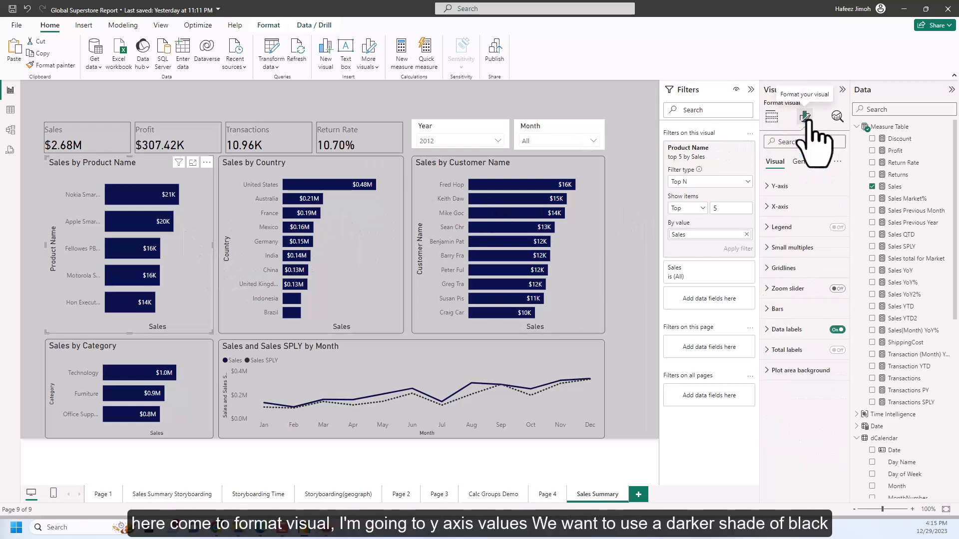
{"action": "left_click", "coordinate": [809, 193]}
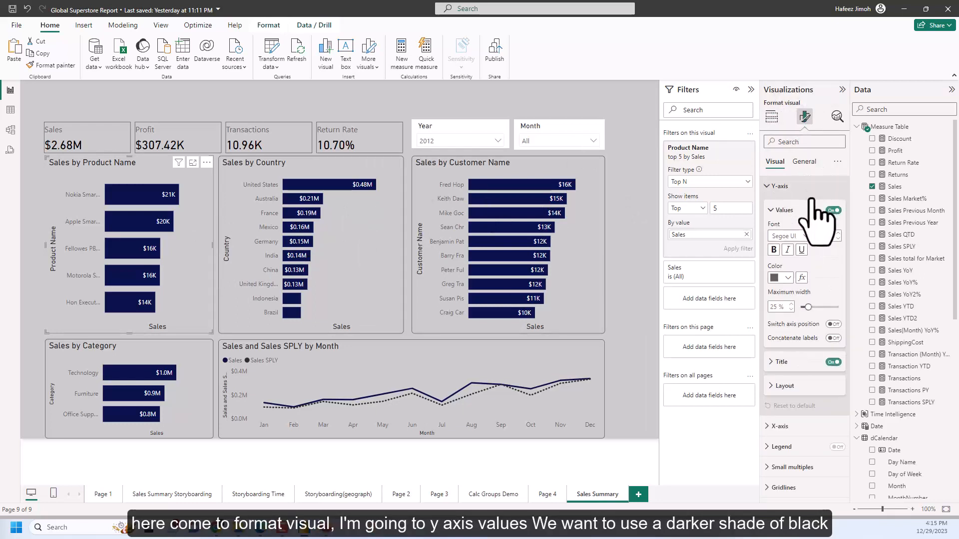
{"action": "left_click", "coordinate": [788, 278]}
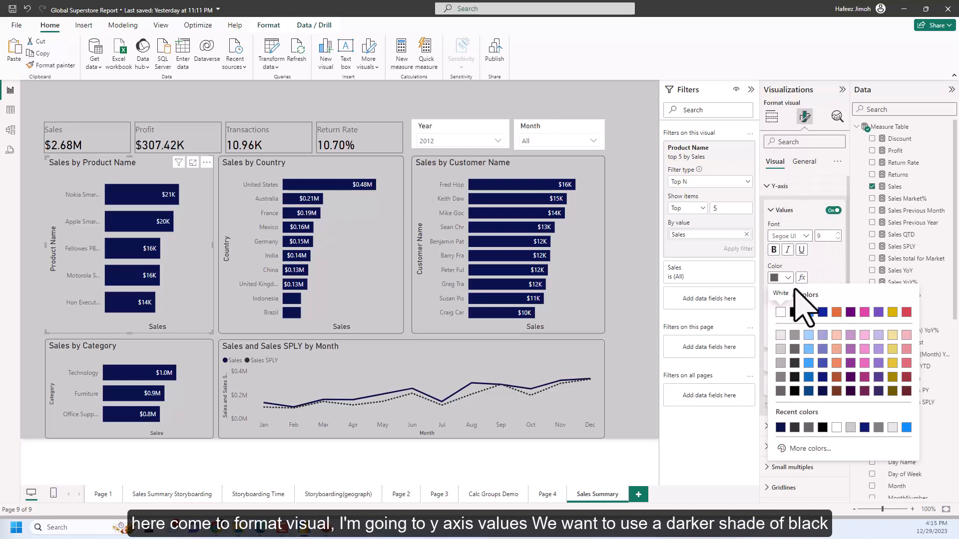
{"action": "left_click", "coordinate": [794, 377]}
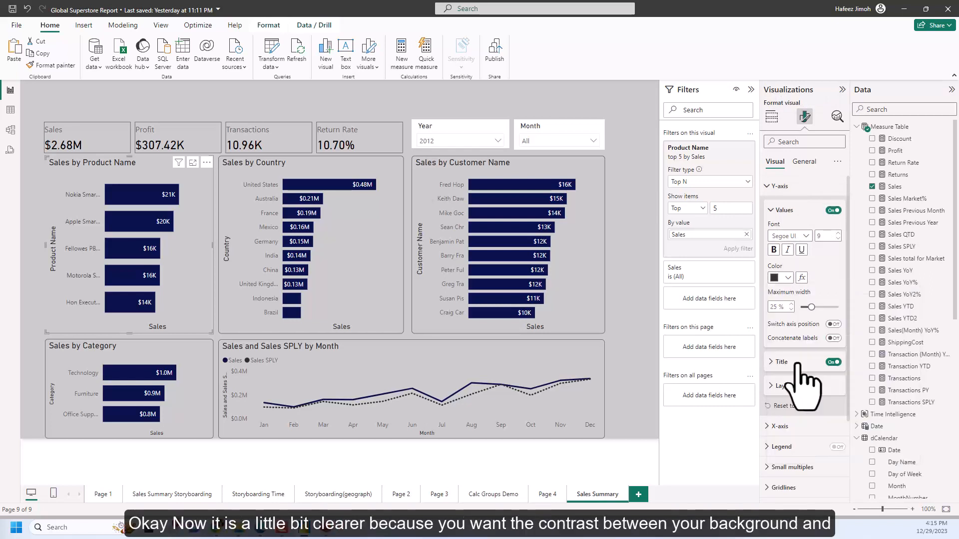
Copy the Sales by Product Name chart's formatting onto the Country, Customer Name and Category bar charts with the Format painter
{"action": "left_click", "coordinate": [374, 298]}
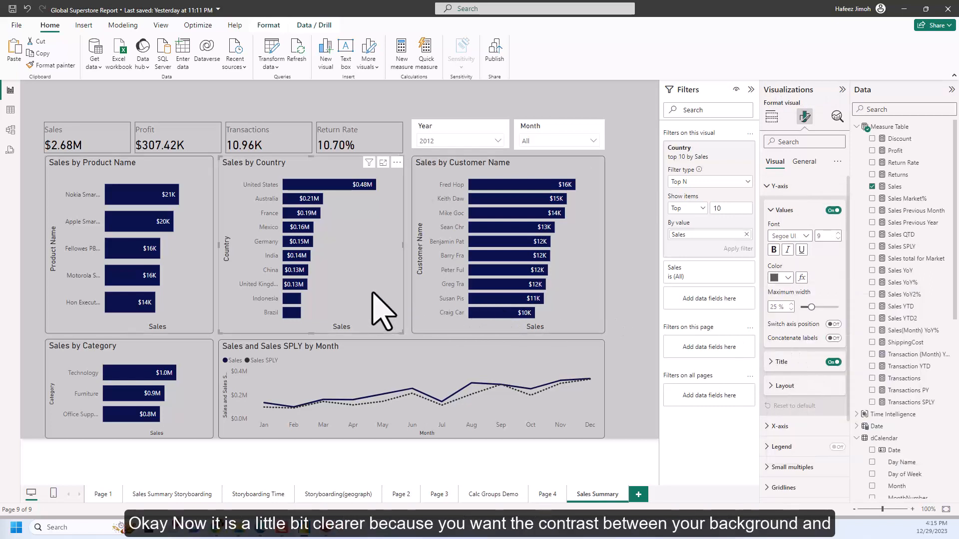
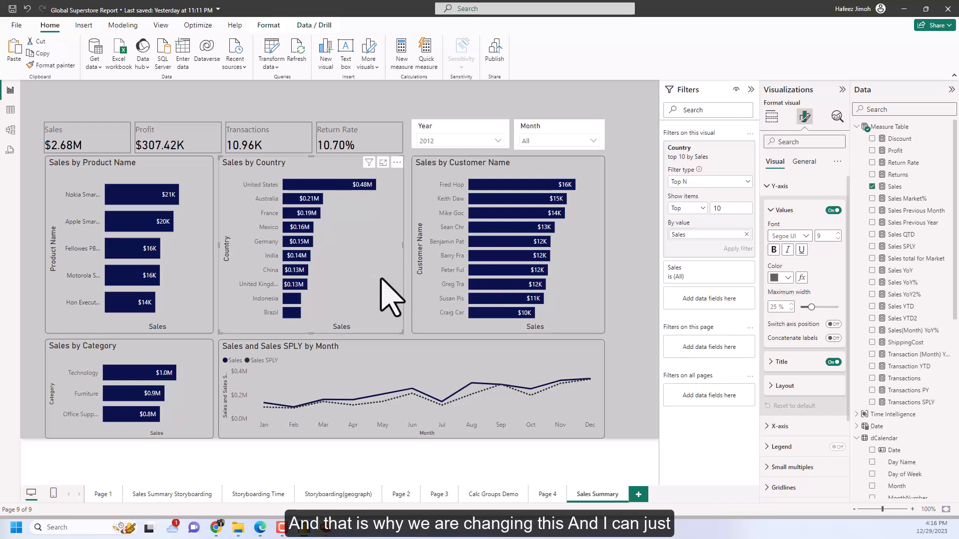
{"action": "left_click", "coordinate": [205, 277]}
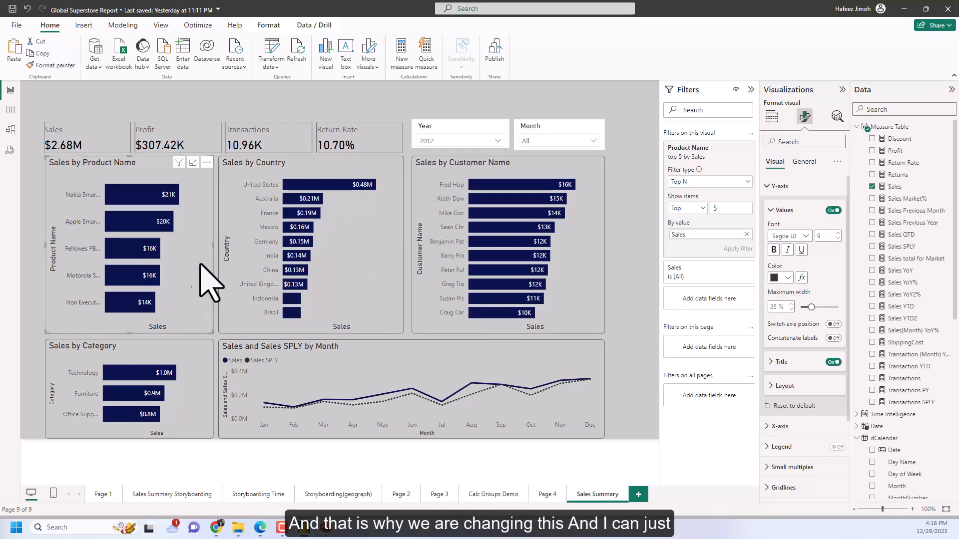
{"action": "left_click", "coordinate": [70, 67]}
{"action": "left_click", "coordinate": [363, 231]}
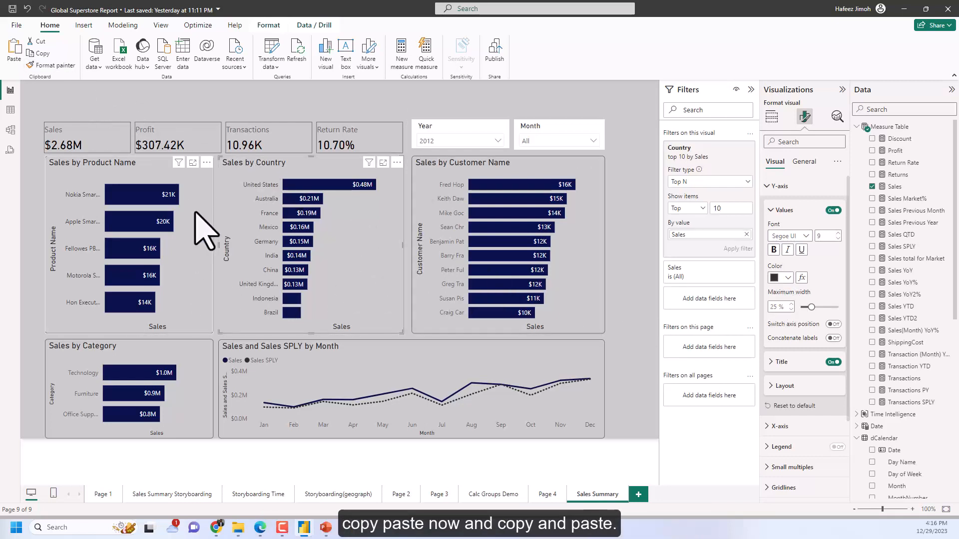
{"action": "left_click", "coordinate": [202, 227]}
{"action": "left_click", "coordinate": [53, 66]}
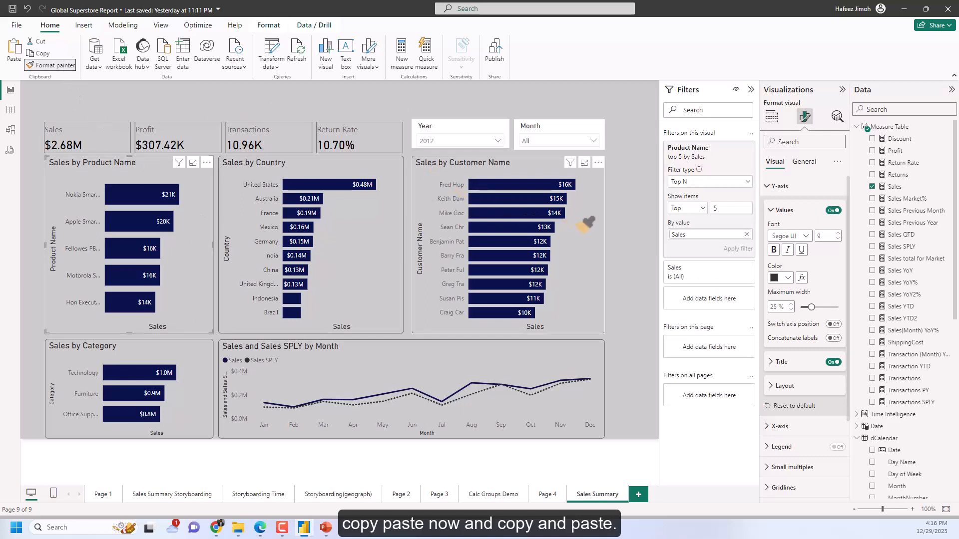
{"action": "left_click", "coordinate": [592, 222]}
{"action": "left_click", "coordinate": [269, 167]}
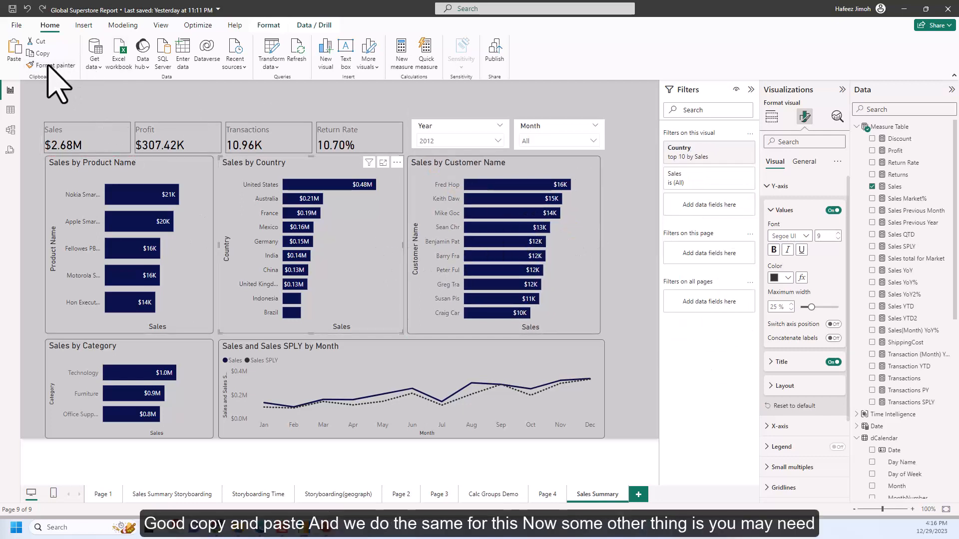
{"action": "left_click", "coordinate": [48, 66]}
{"action": "left_click", "coordinate": [580, 225]}
{"action": "left_click", "coordinate": [197, 286]}
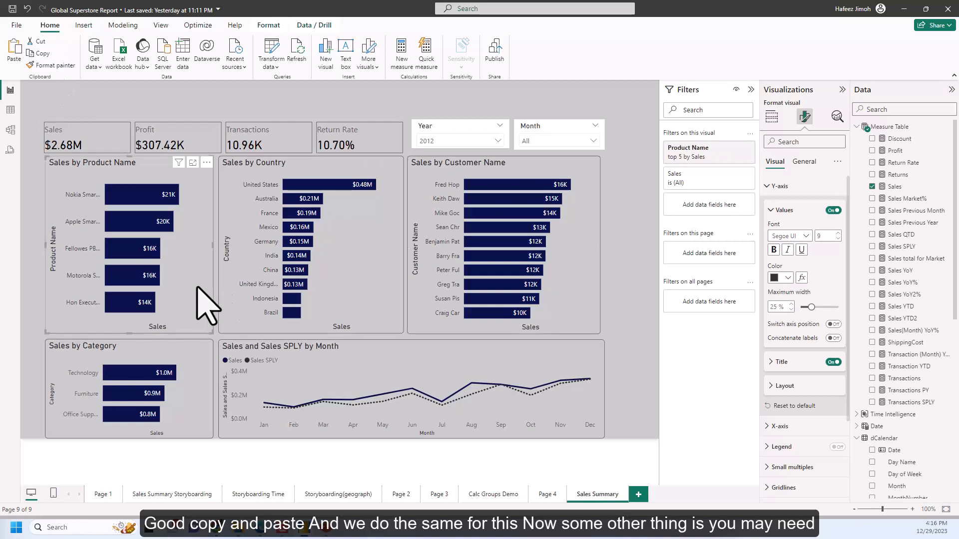
{"action": "left_click", "coordinate": [195, 385]}
Widen the Sales by Customer Name chart so its right edge aligns with the monthly chart below
{"action": "left_click", "coordinate": [602, 332]}
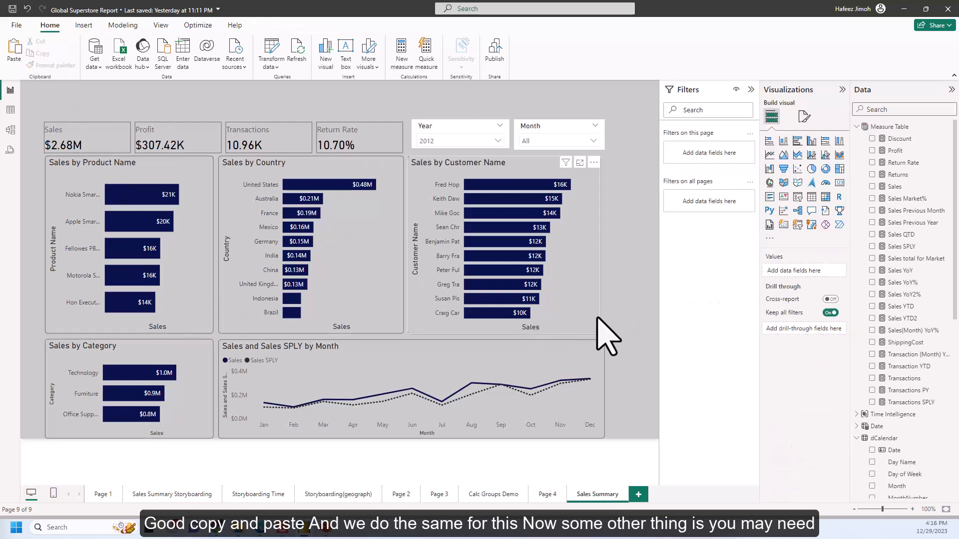
{"action": "left_click_drag", "start_coordinate": [600, 331], "coordinate": [607, 333]}
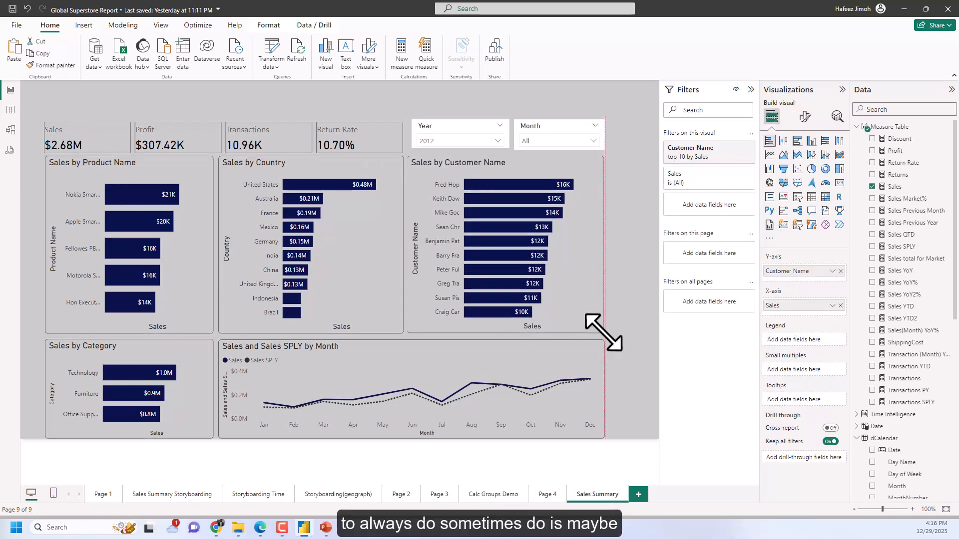
{"action": "left_click", "coordinate": [636, 324]}
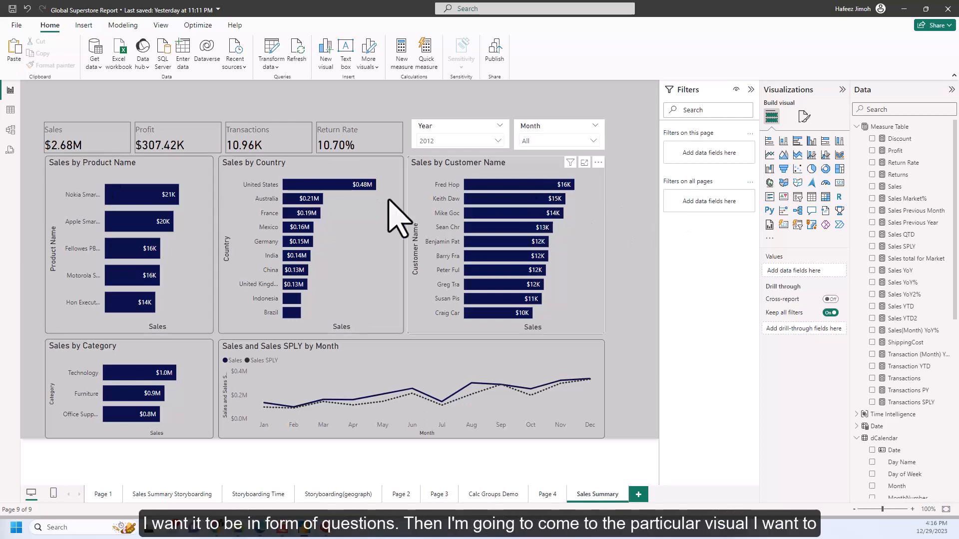
Change the title text of the Sales by Product Name chart to "Which Products generate more revenue"
{"action": "left_click", "coordinate": [195, 193]}
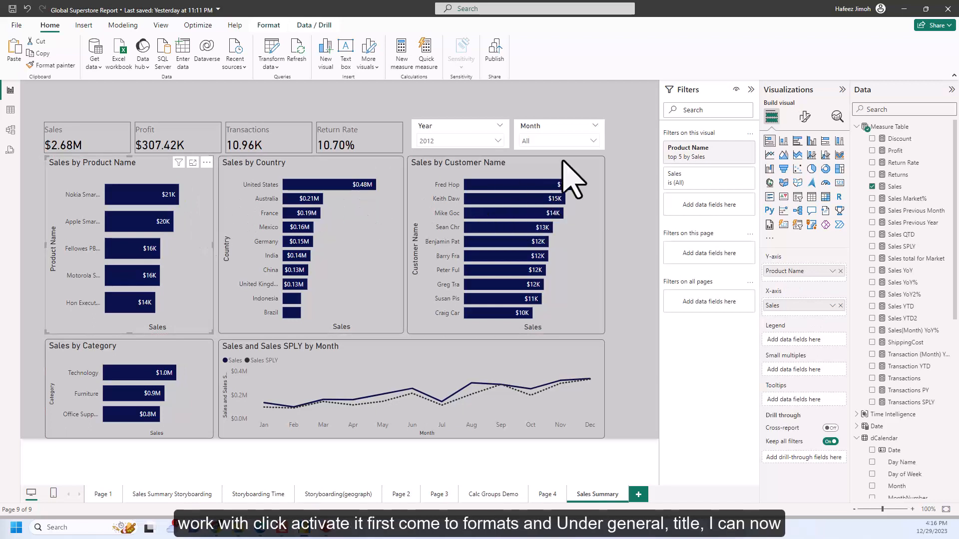
{"action": "left_click", "coordinate": [805, 116]}
{"action": "left_click", "coordinate": [805, 163]}
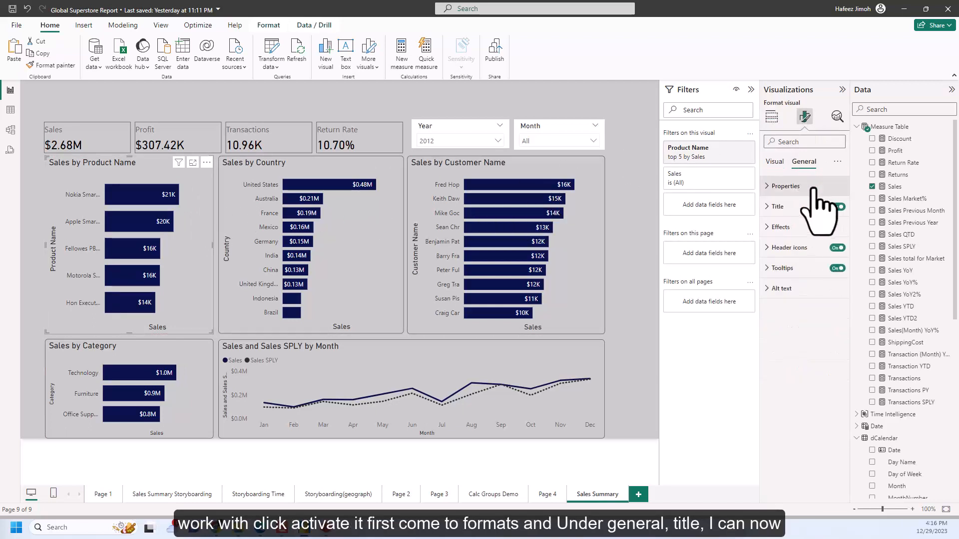
{"action": "left_click", "coordinate": [803, 207]}
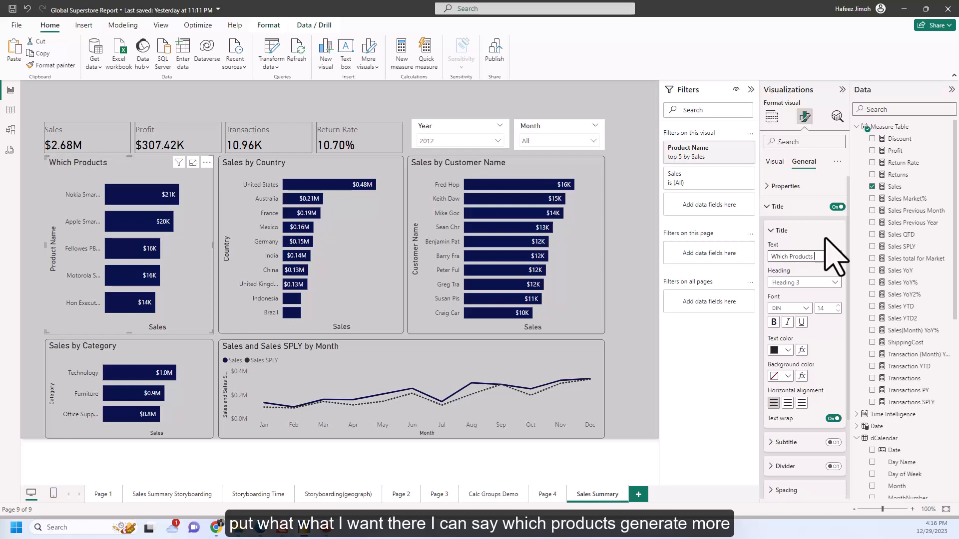
{"action": "type", "text": "enerate more revenue"}
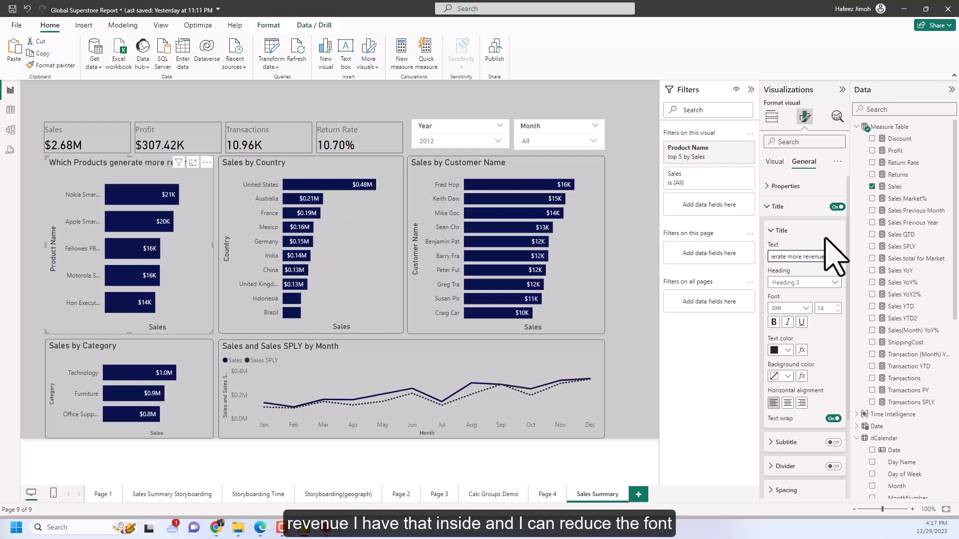
Set the product chart's title font size to 12 and add a question mark to the end of its text
{"action": "left_click", "coordinate": [838, 311]}
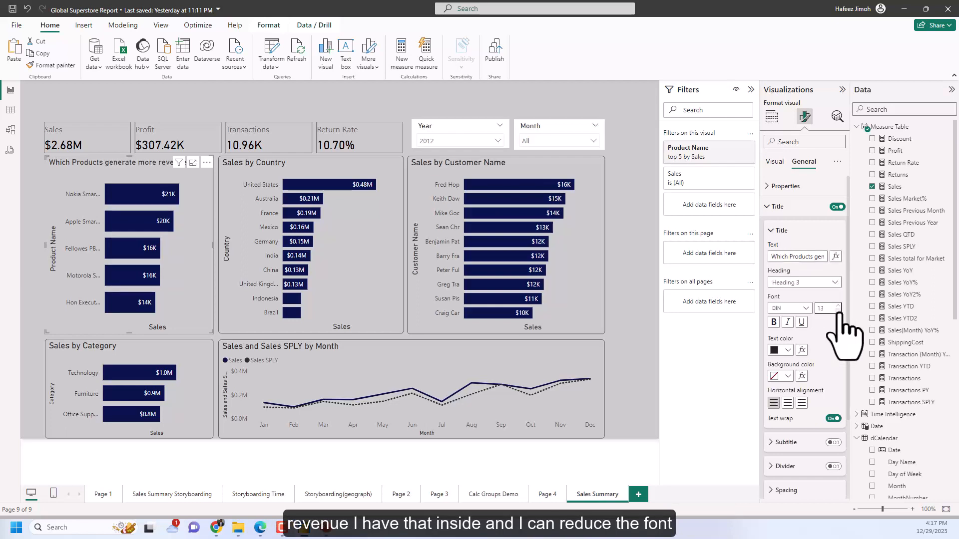
{"action": "left_click", "coordinate": [839, 311]}
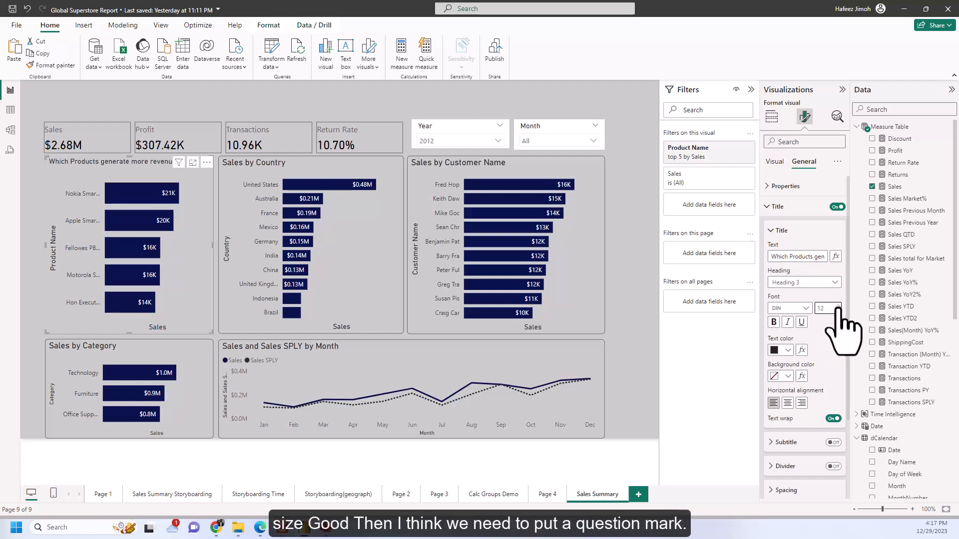
{"action": "left_click", "coordinate": [822, 256]}
{"action": "key", "text": "End"}
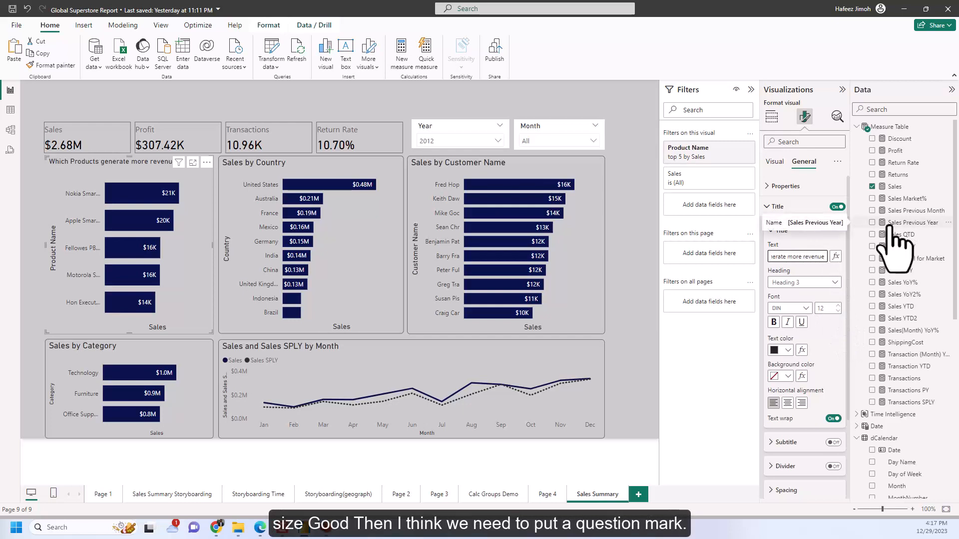
{"action": "left_click", "coordinate": [627, 268]}
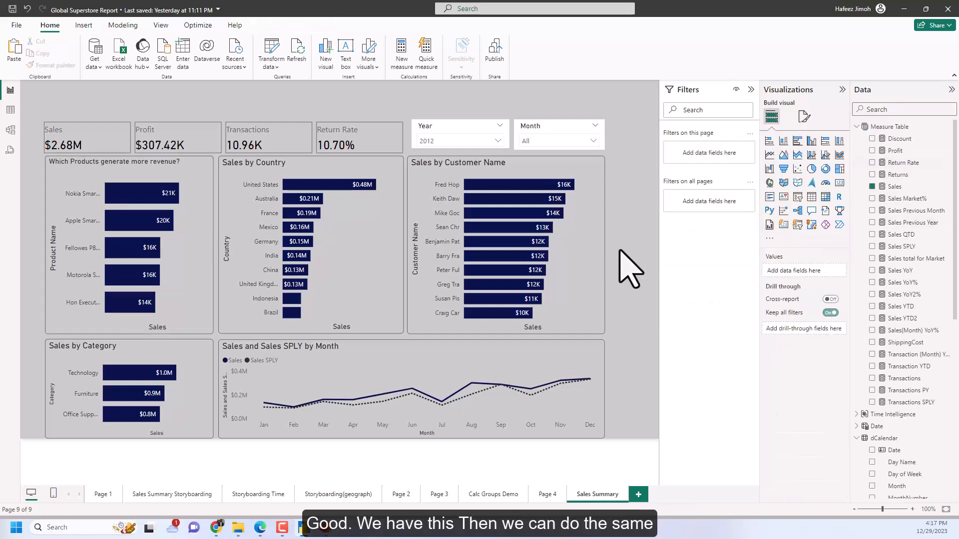
Change the title text of the Sales by Country chart to "Which countries are more profitable?"
{"action": "left_click", "coordinate": [289, 192]}
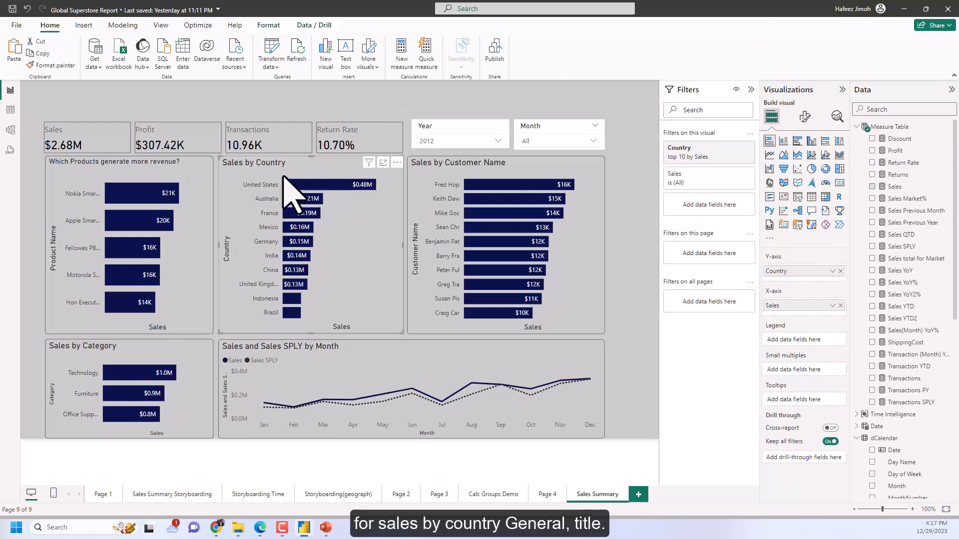
{"action": "left_click", "coordinate": [804, 117]}
{"action": "left_click", "coordinate": [804, 162]}
{"action": "left_click", "coordinate": [799, 207]}
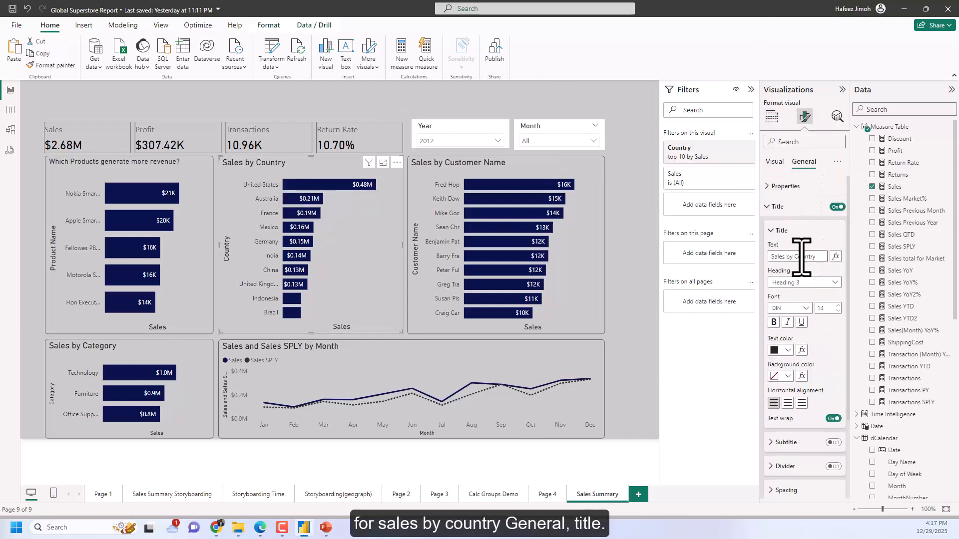
{"action": "left_click_drag", "start_coordinate": [797, 257], "coordinate": [754, 254]}
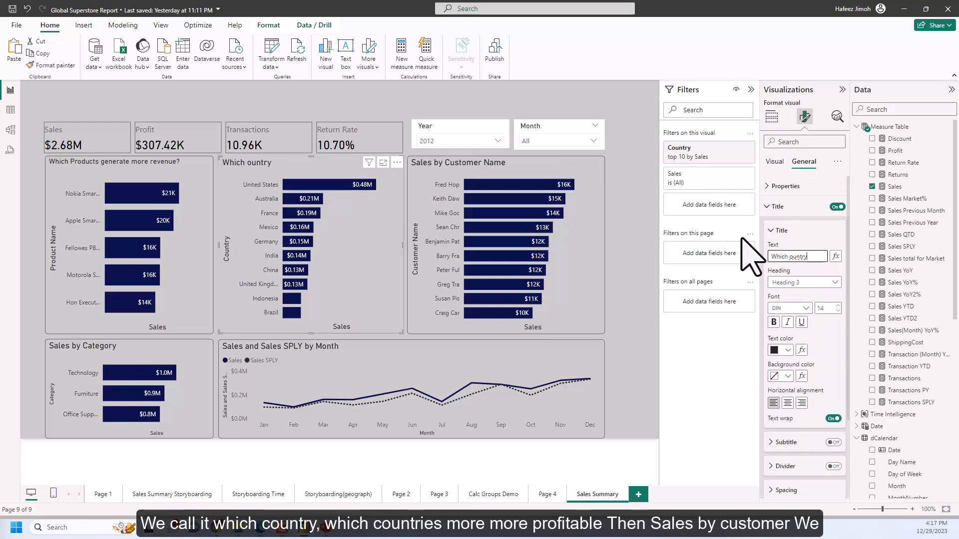
{"action": "type", "text": "ore profitable?"}
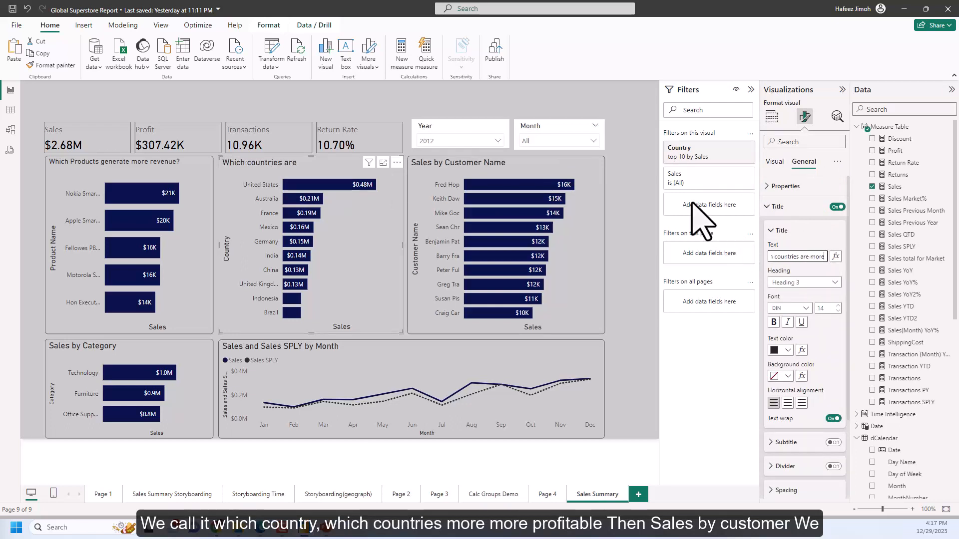
Retitle the Customer Name chart "Which Customers are most valuable?" and the Category chart "Which categories generate more revenue"
{"action": "left_click", "coordinate": [589, 247]}
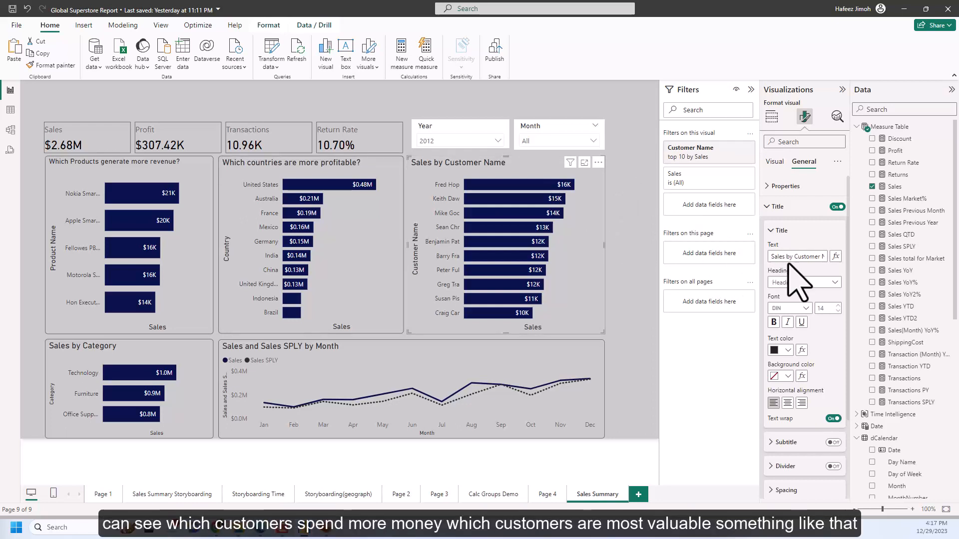
{"action": "left_click_drag", "start_coordinate": [796, 257], "coordinate": [758, 259]}
{"action": "type", "text": "W"}
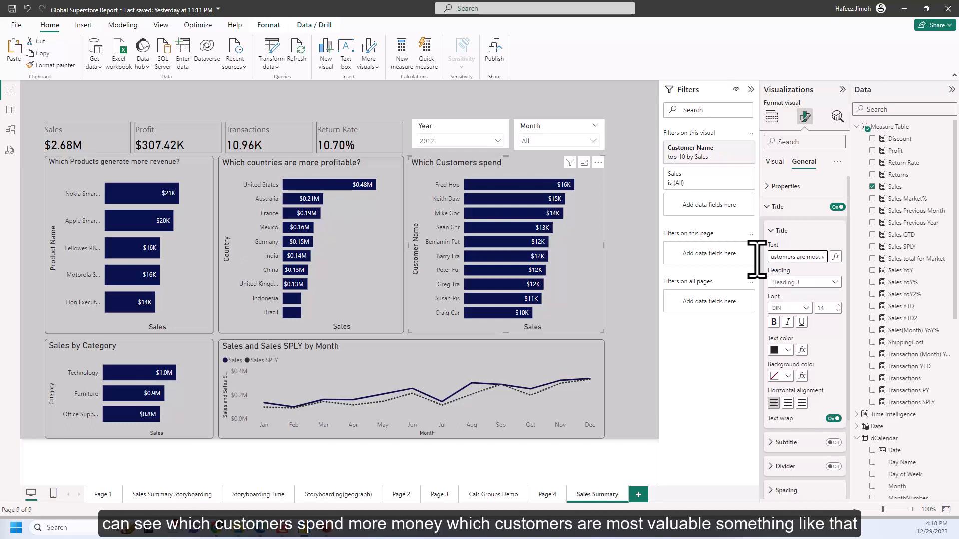
{"action": "type", "text": "aluable?"}
{"action": "left_click", "coordinate": [212, 416]}
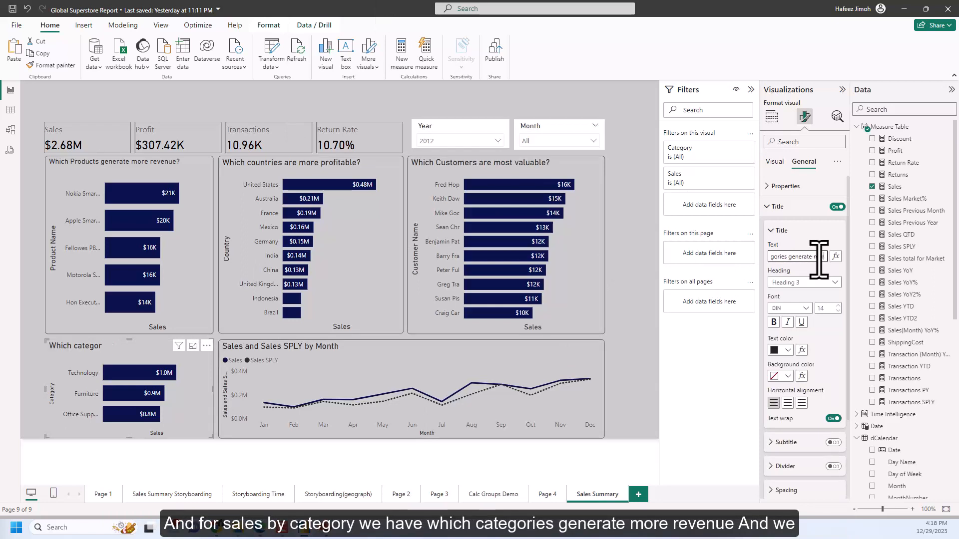
Change the monthly line chart's title to "Current Year Sales & Sales in Previous Year" and deselect the chart
{"action": "left_click", "coordinate": [563, 364]}
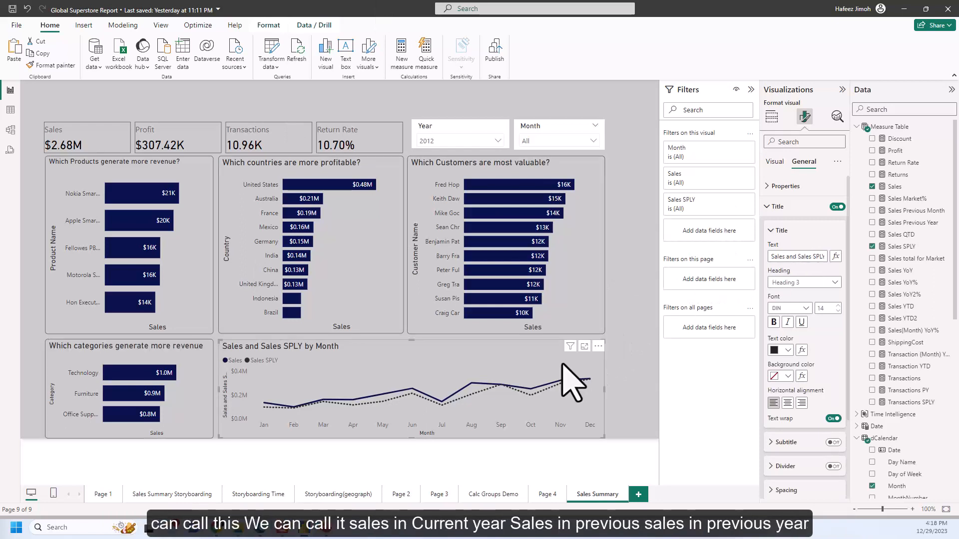
{"action": "triple_click", "coordinate": [804, 257]}
{"action": "type", "text": "Sales in"}
{"action": "key", "text": "ctrl+a"}
{"action": "type", "text": "Cur"}
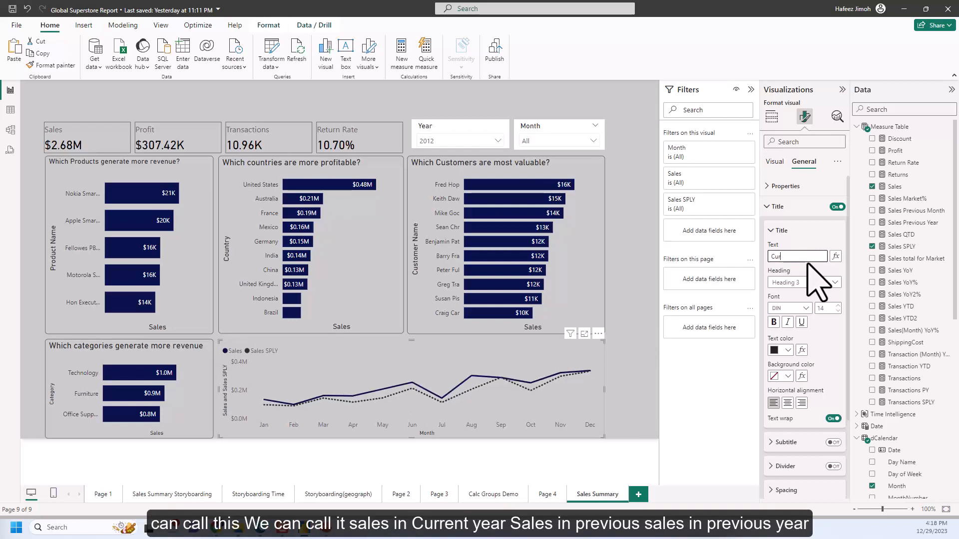
{"action": "type", "text": "rent Year Sales & Sales in P"}
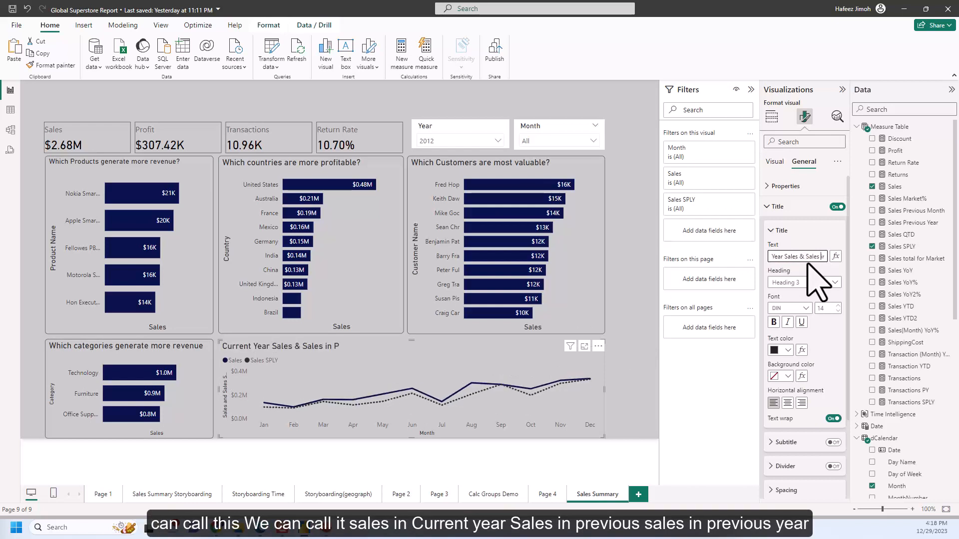
{"action": "type", "text": "revious Year"}
{"action": "left_click", "coordinate": [652, 388]}
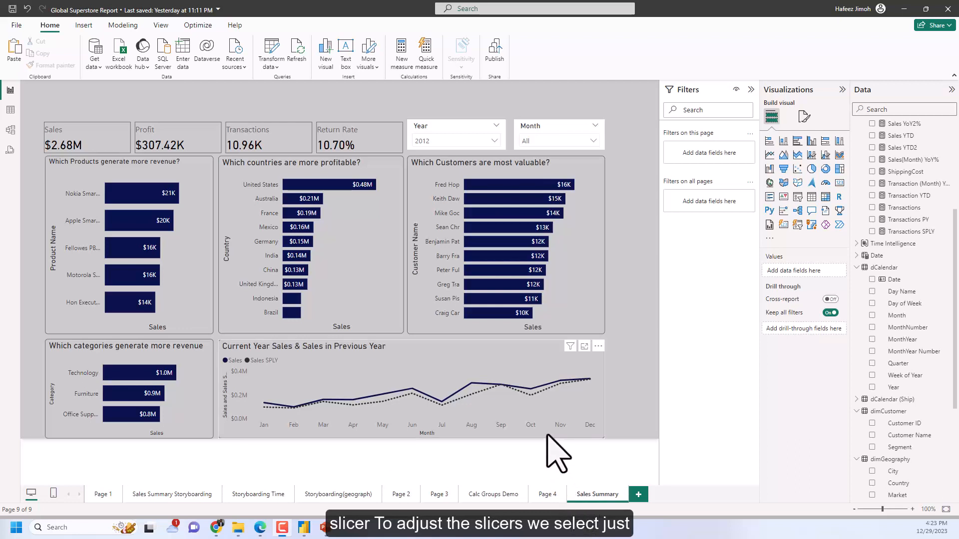
Look through the Year slicer's color options and turn off its background effect
{"action": "left_click", "coordinate": [463, 130]}
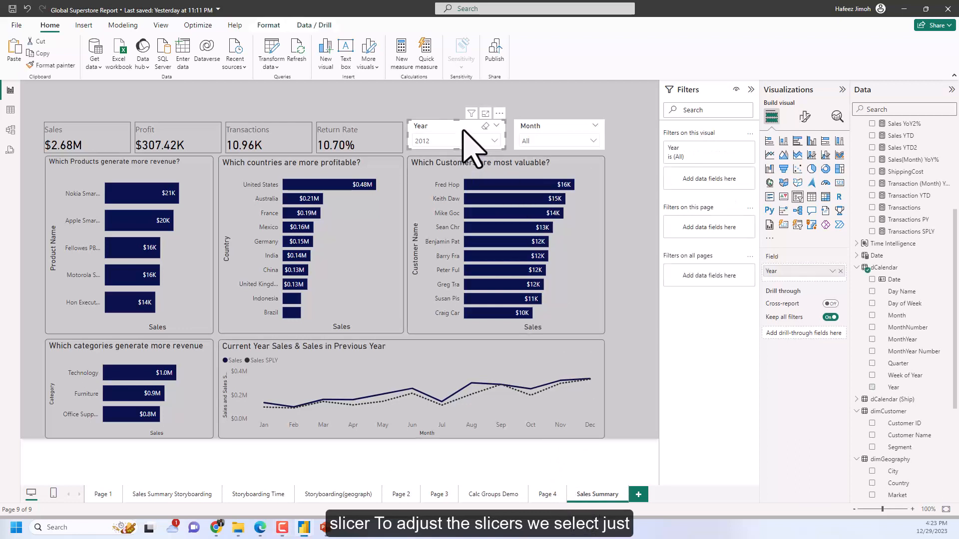
{"action": "left_click", "coordinate": [802, 120]}
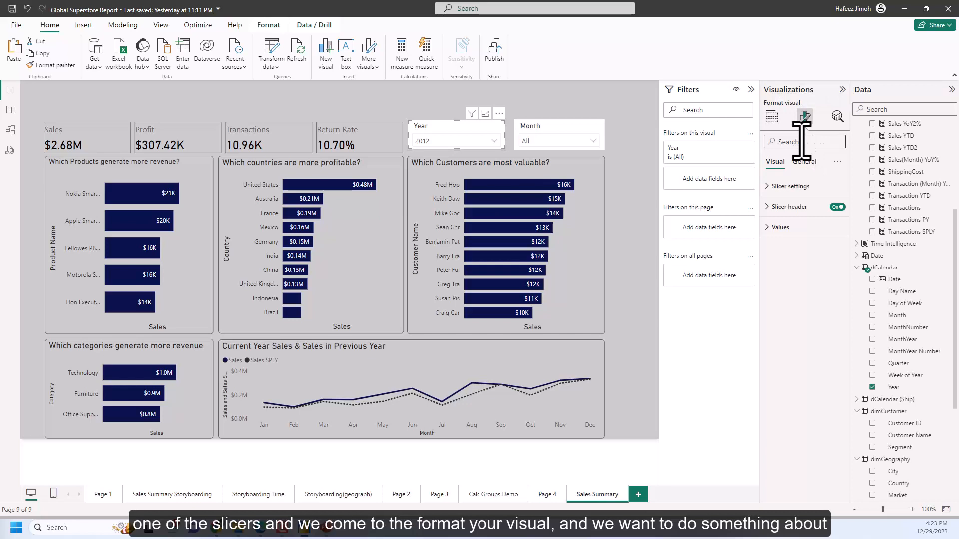
{"action": "type", "text": "color"}
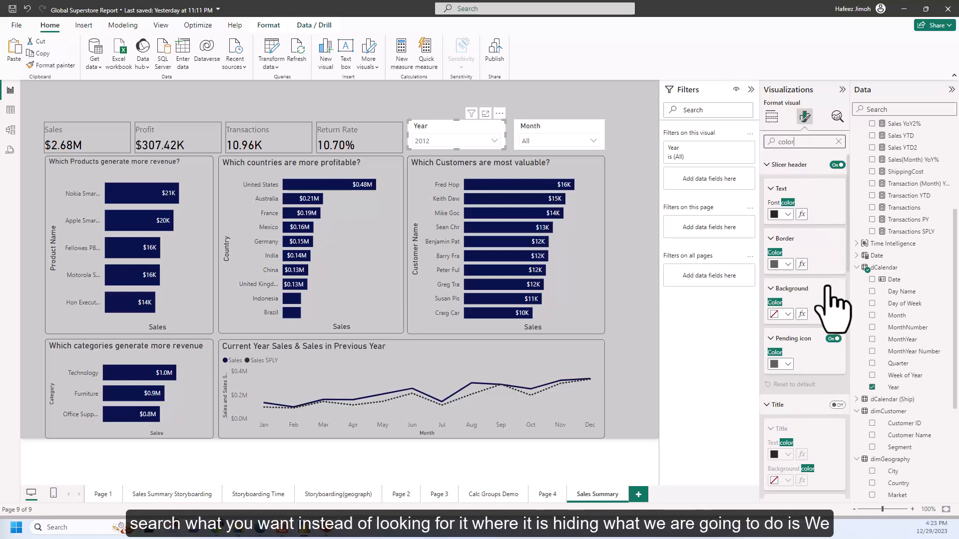
{"action": "scroll", "coordinate": [837, 306], "scroll_direction": "down", "scroll_amount": 6}
{"action": "scroll", "coordinate": [831, 300], "scroll_direction": "up", "scroll_amount": 3}
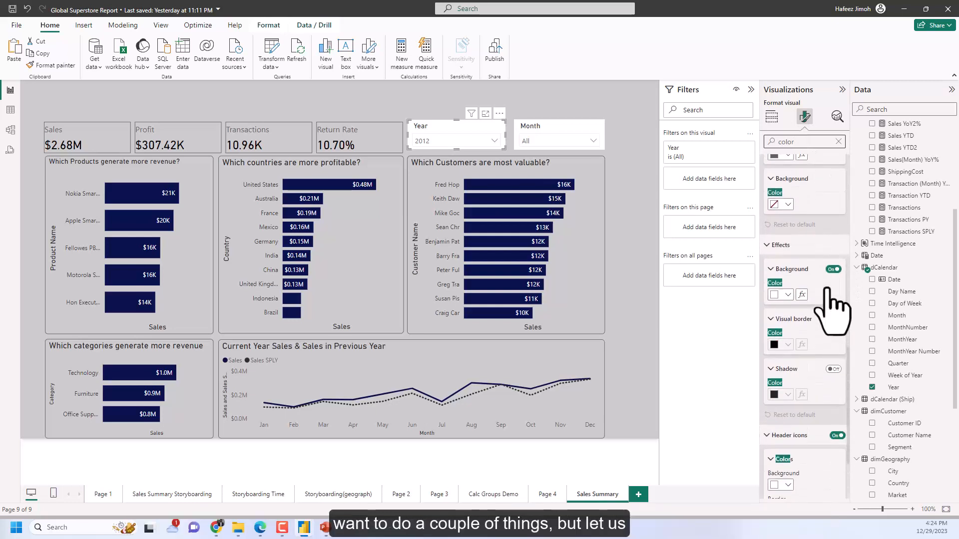
{"action": "left_click", "coordinate": [839, 141]}
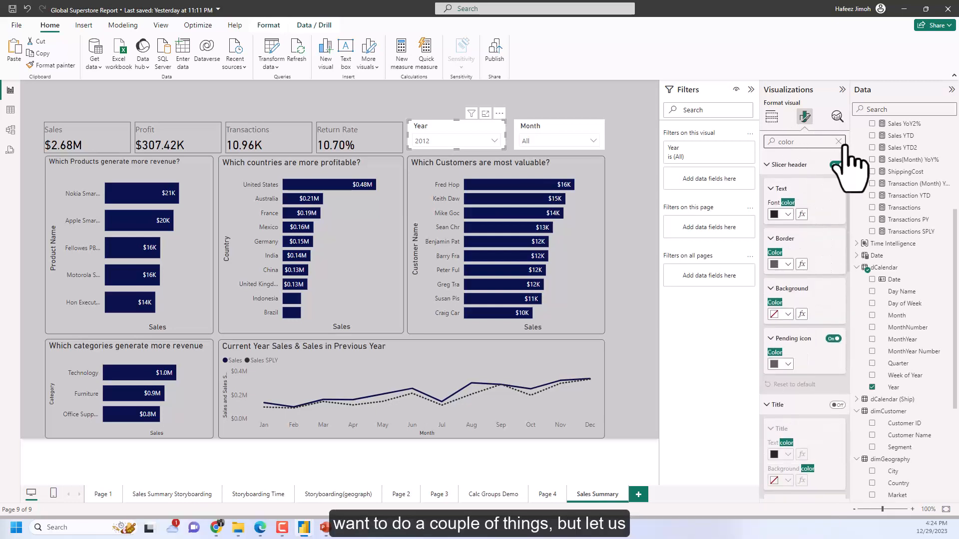
{"action": "left_click", "coordinate": [804, 161]}
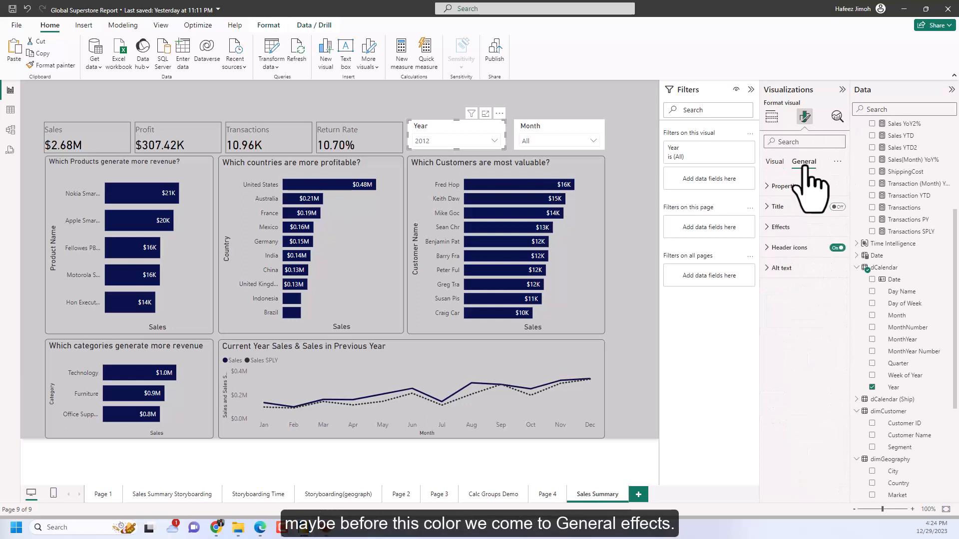
{"action": "left_click", "coordinate": [799, 227]}
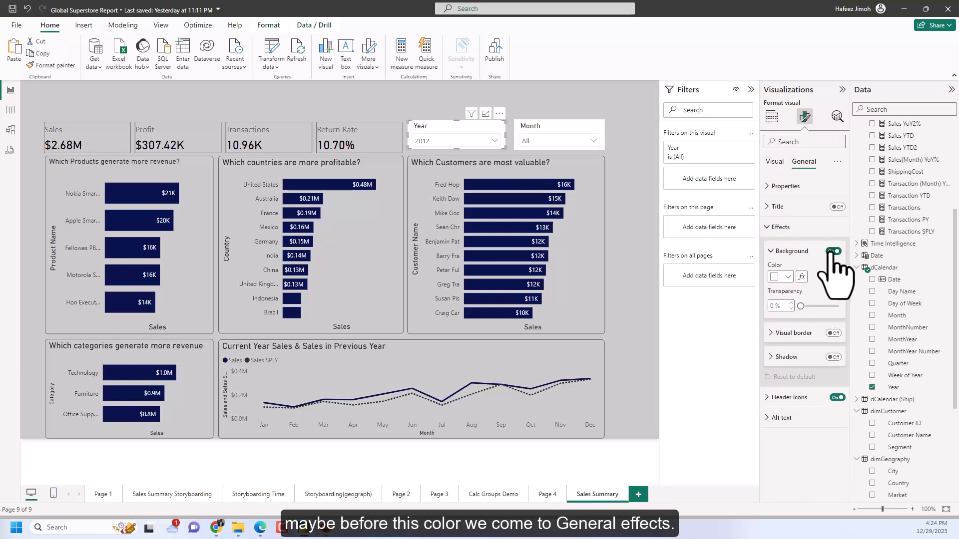
{"action": "left_click", "coordinate": [833, 251]}
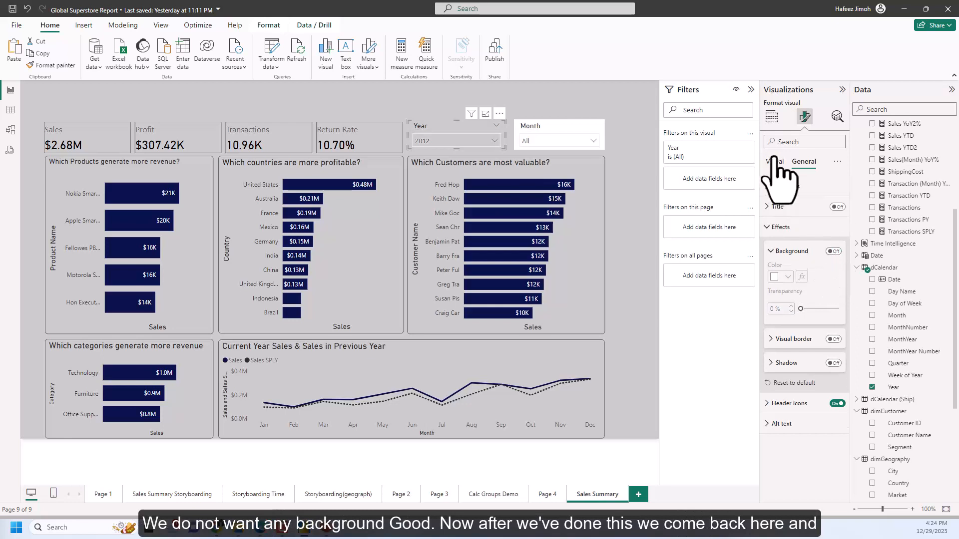
Search the Year slicer's formatting options for "color" and set the slicer header background to dark gray
{"action": "left_click", "coordinate": [772, 116]}
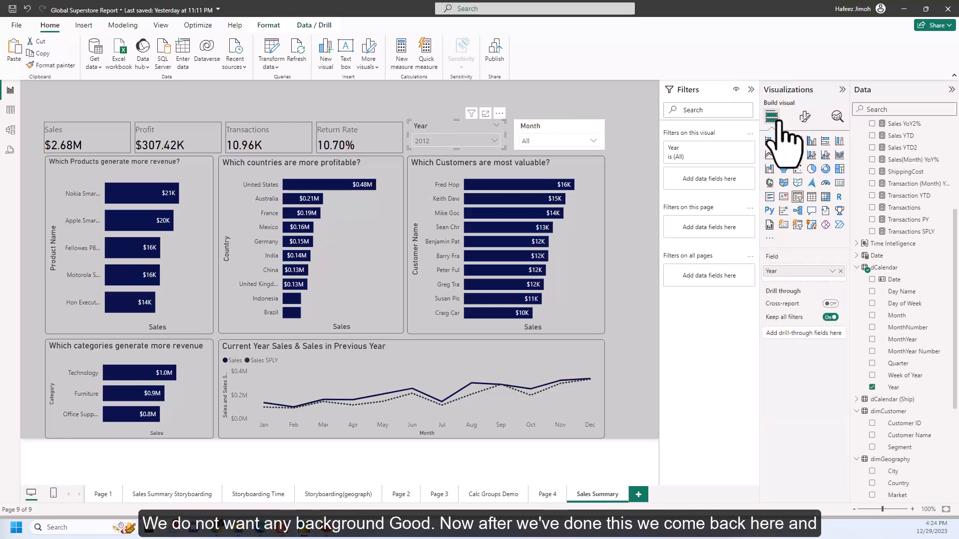
{"action": "left_click", "coordinate": [804, 116]}
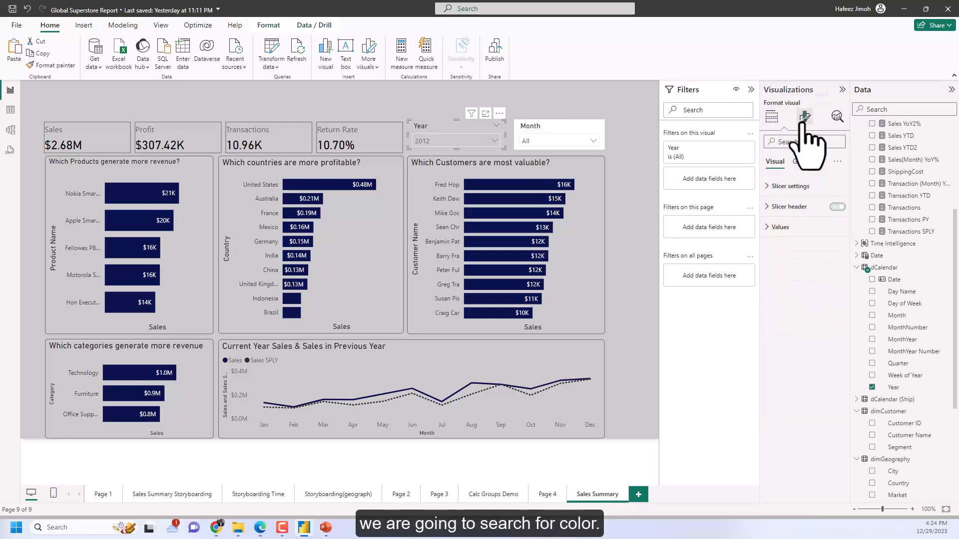
{"action": "type", "text": "color"}
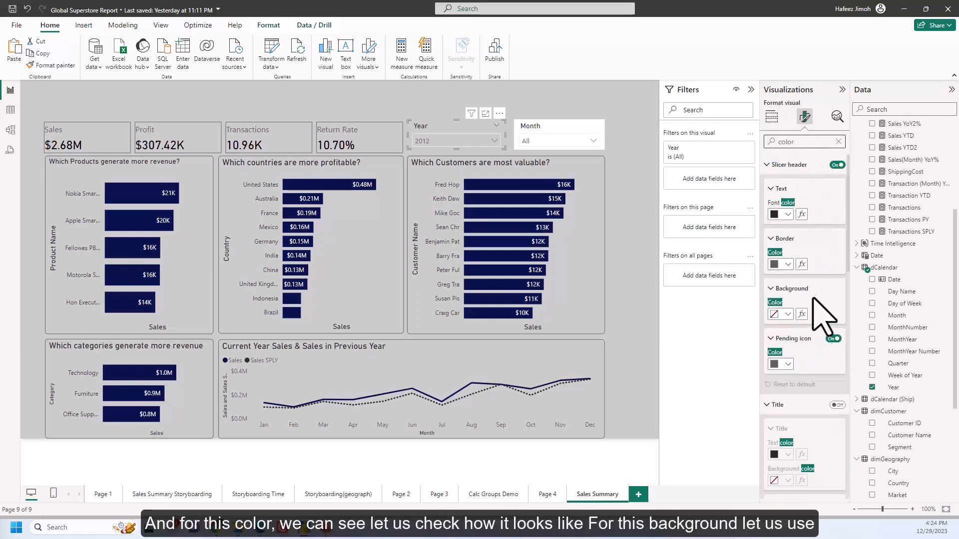
{"action": "left_click", "coordinate": [787, 314]}
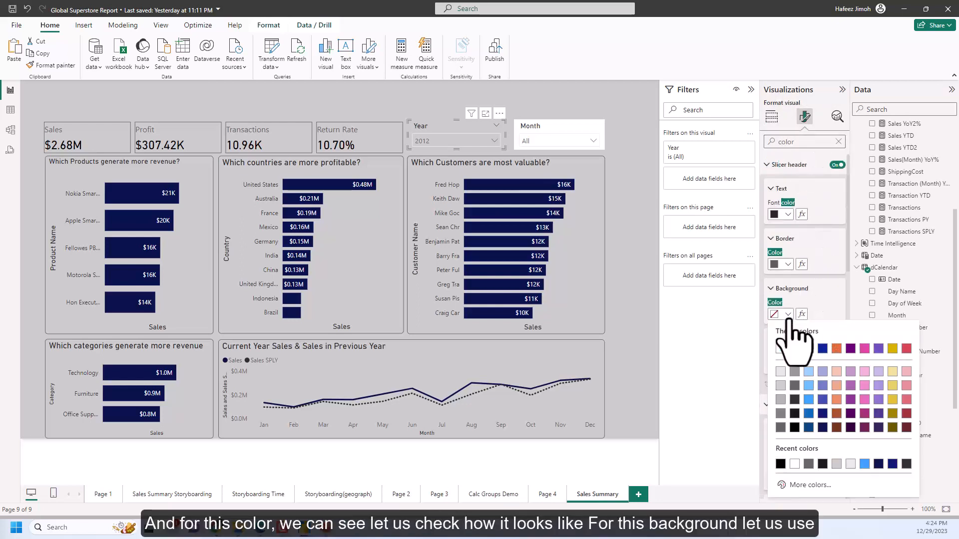
{"action": "left_click", "coordinate": [795, 385]}
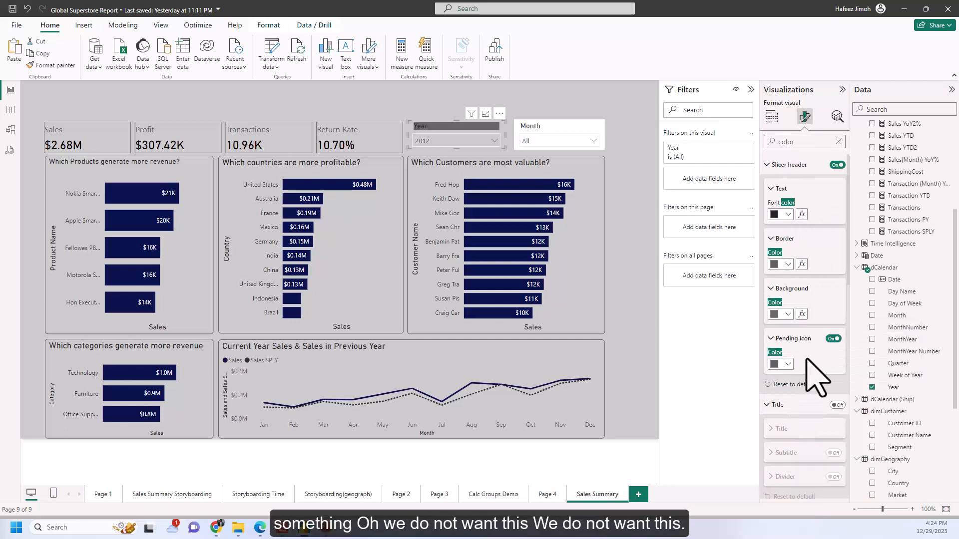
Change the Year slicer's header background and pending icon colors to lighter grays
{"action": "left_click", "coordinate": [787, 314]}
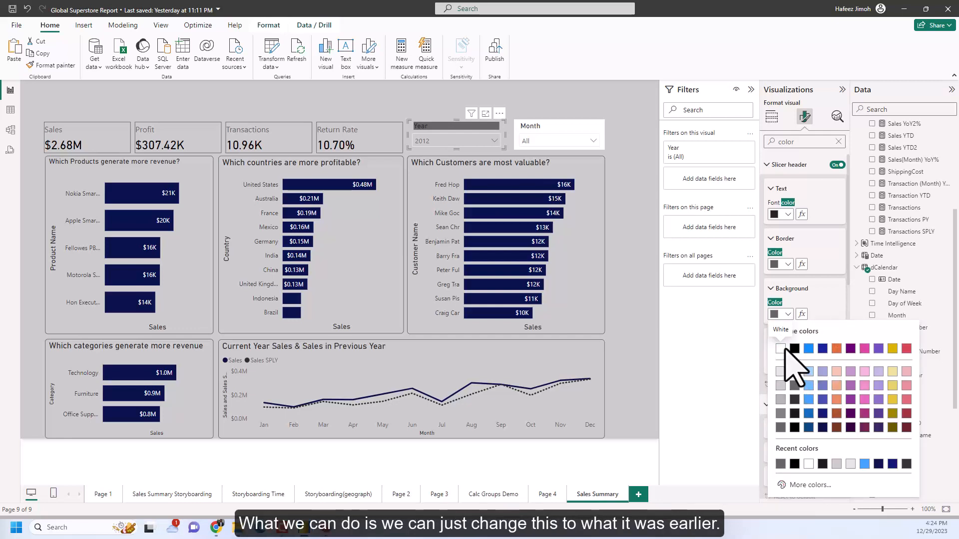
{"action": "left_click", "coordinate": [788, 314]}
{"action": "left_click", "coordinate": [789, 315]}
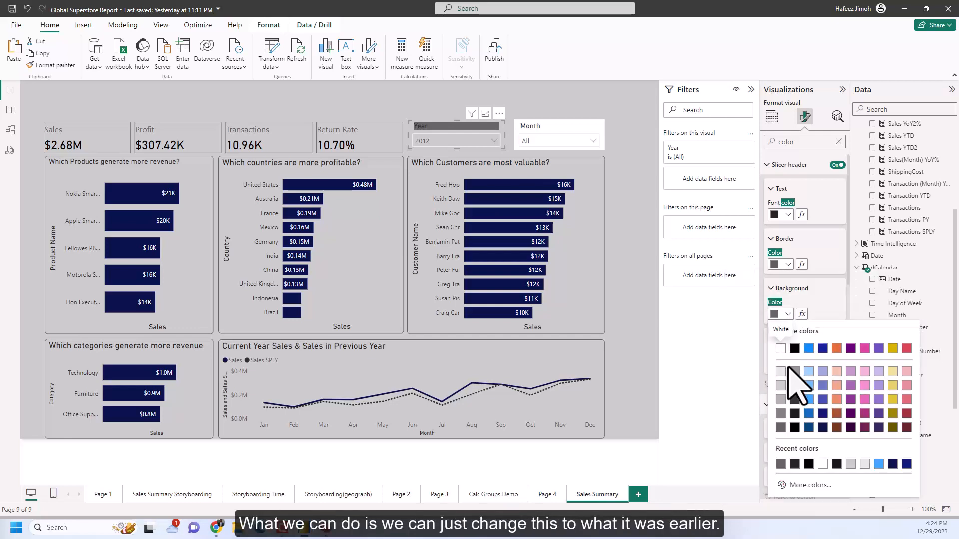
{"action": "left_click", "coordinate": [782, 375]}
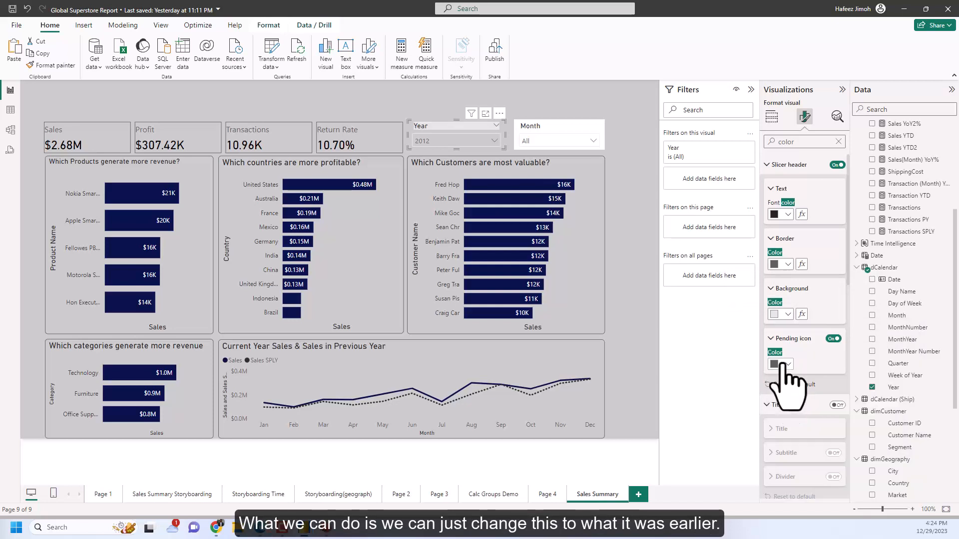
{"action": "left_click", "coordinate": [780, 365]}
{"action": "left_click", "coordinate": [781, 243]}
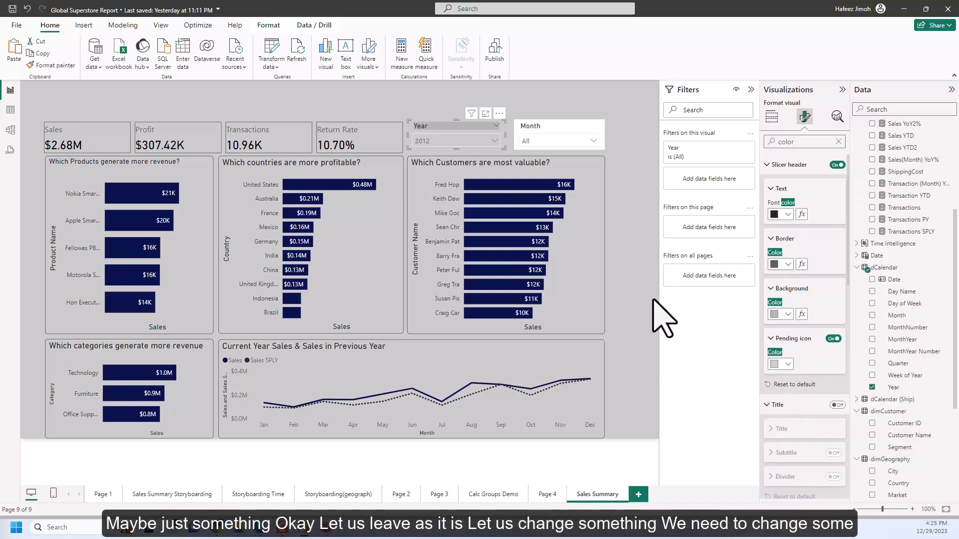
Set the font color of the Year slicer's values to white
{"action": "left_click", "coordinate": [645, 300]}
{"action": "left_click", "coordinate": [504, 145]}
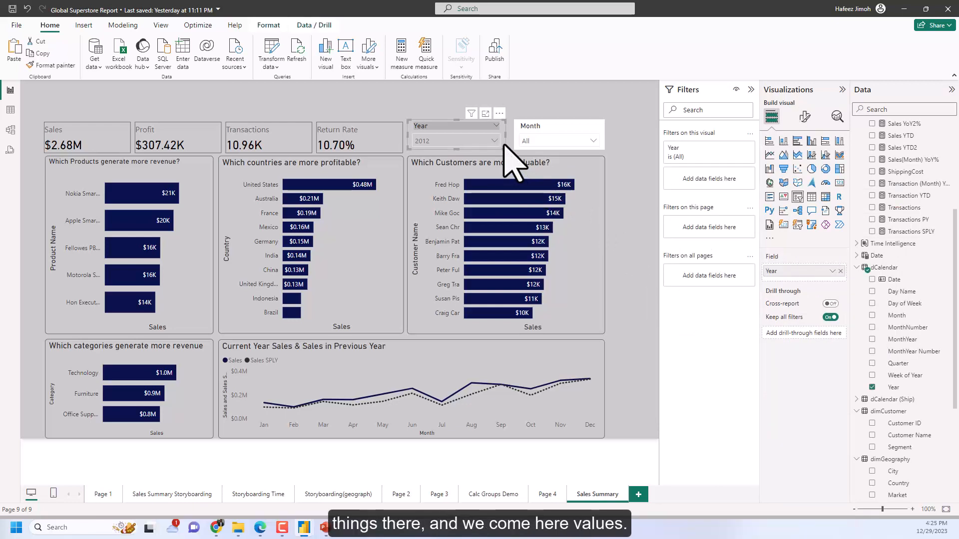
{"action": "left_click", "coordinate": [805, 119]}
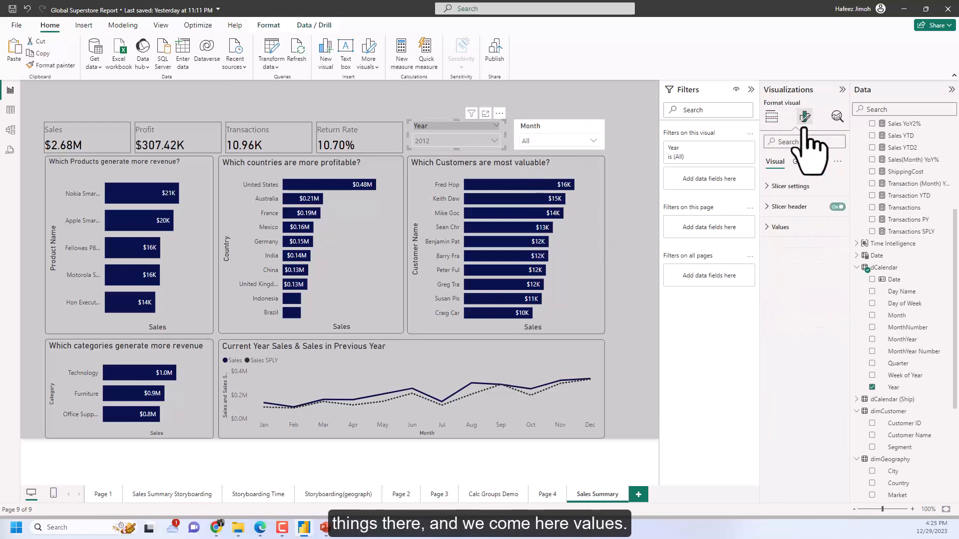
{"action": "left_click", "coordinate": [799, 228]}
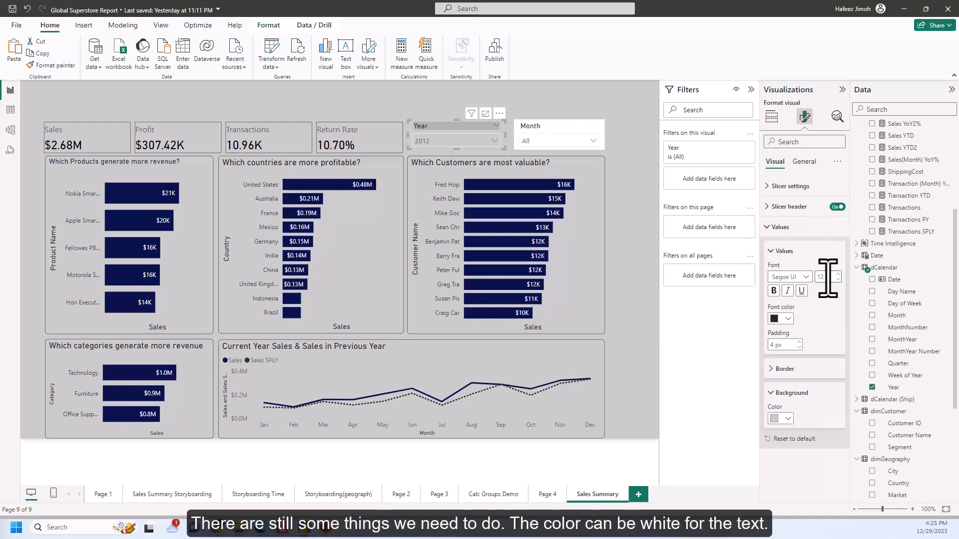
{"action": "left_click", "coordinate": [784, 319]}
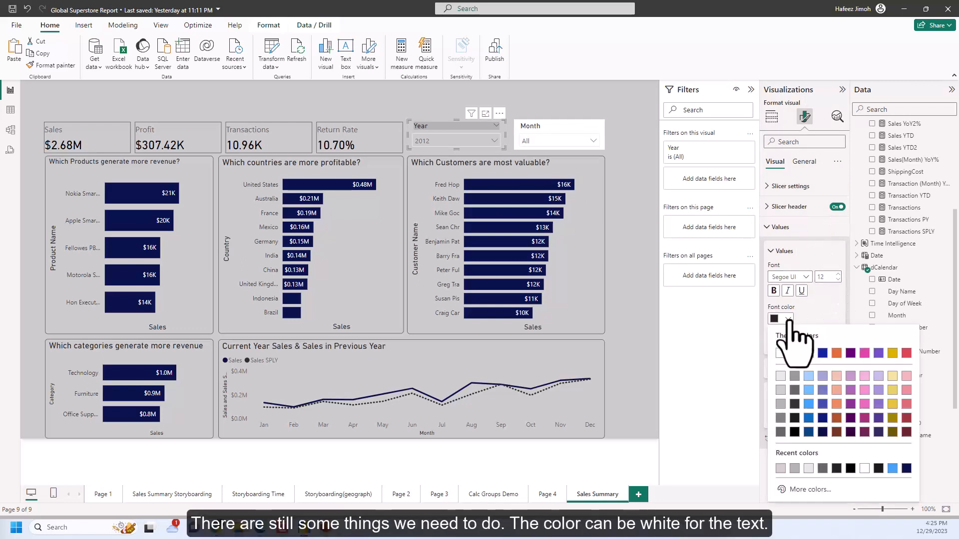
{"action": "left_click", "coordinate": [781, 353]}
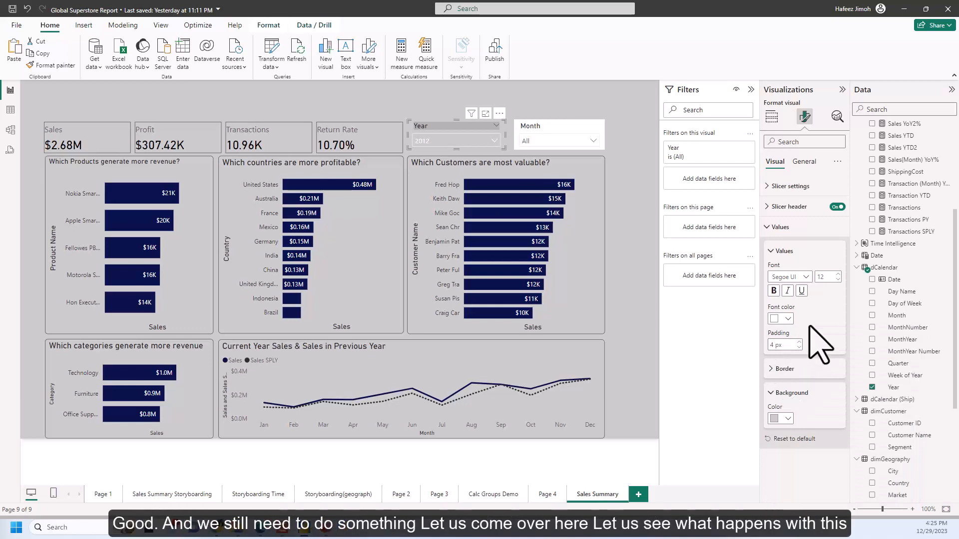
Turn the Year slicer's background effect back on and set its color to light gray
{"action": "left_click", "coordinate": [802, 162]}
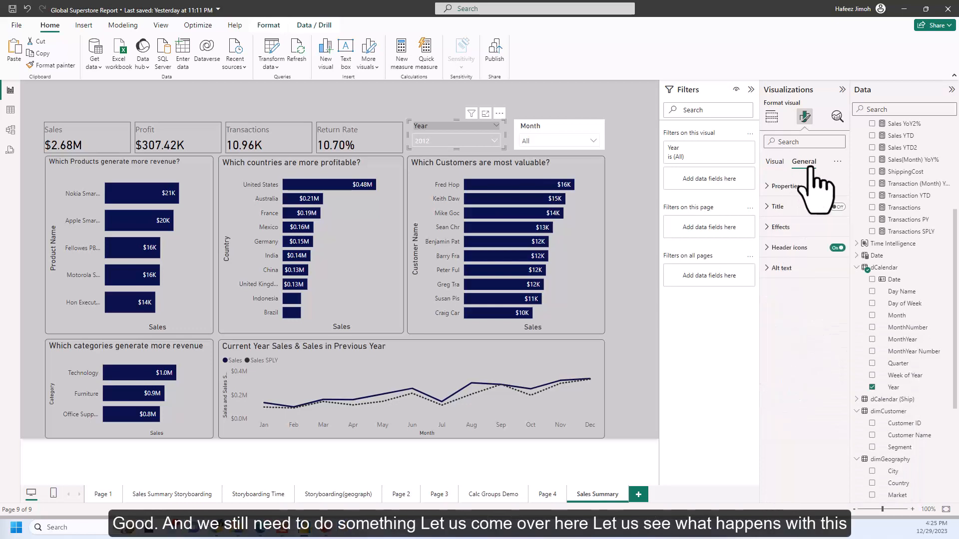
{"action": "left_click", "coordinate": [798, 227]}
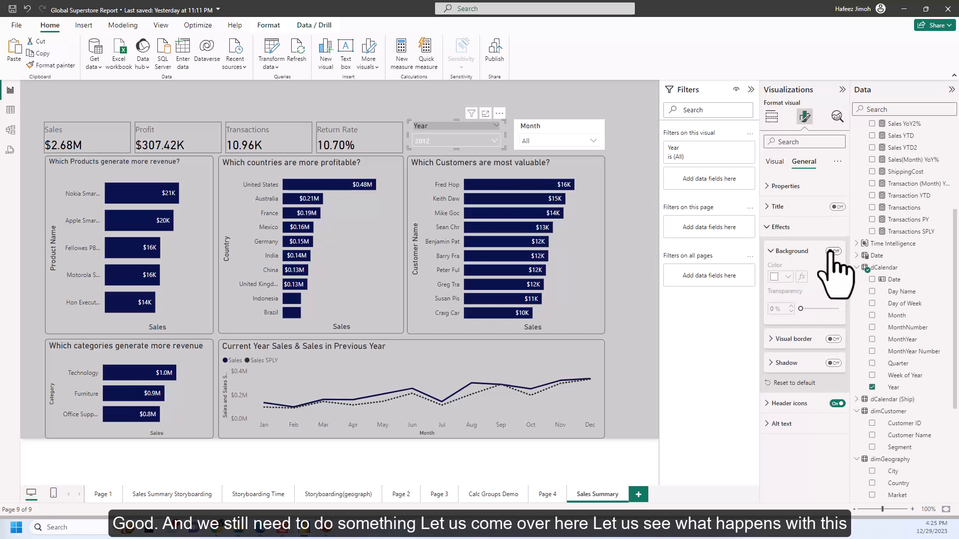
{"action": "left_click", "coordinate": [833, 252]}
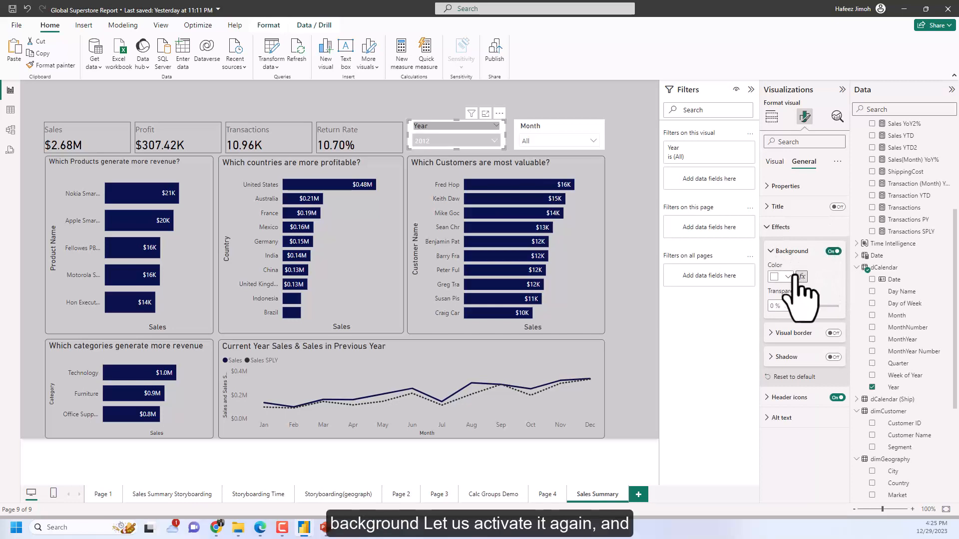
{"action": "left_click", "coordinate": [788, 277]}
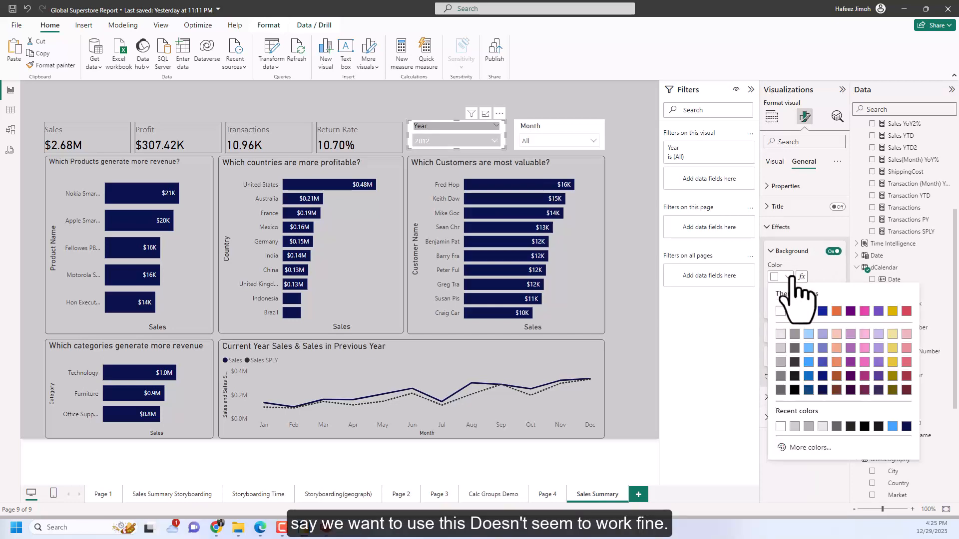
{"action": "left_click", "coordinate": [781, 348]}
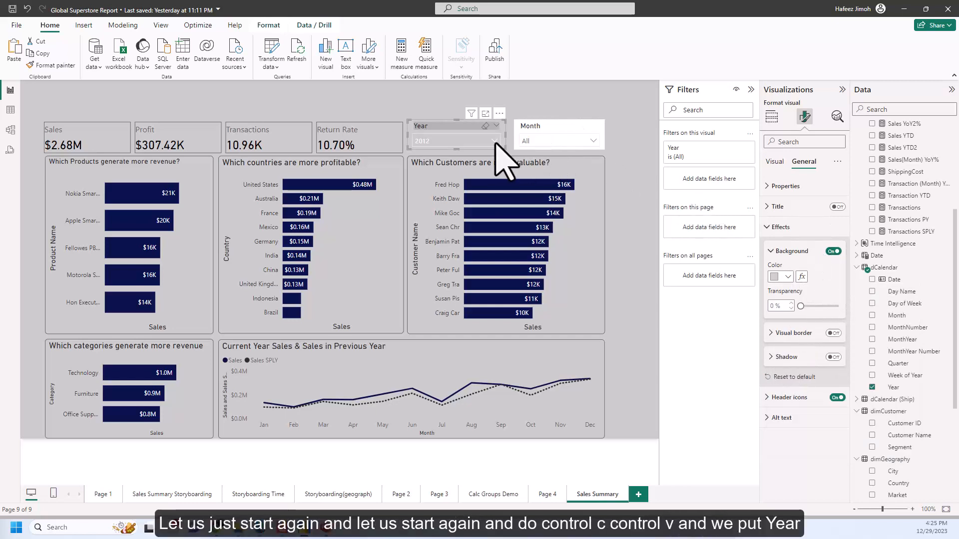
Delete the Year slicer and put a copy of the Month slicer in its place beside the original
{"action": "key", "text": "Delete"}
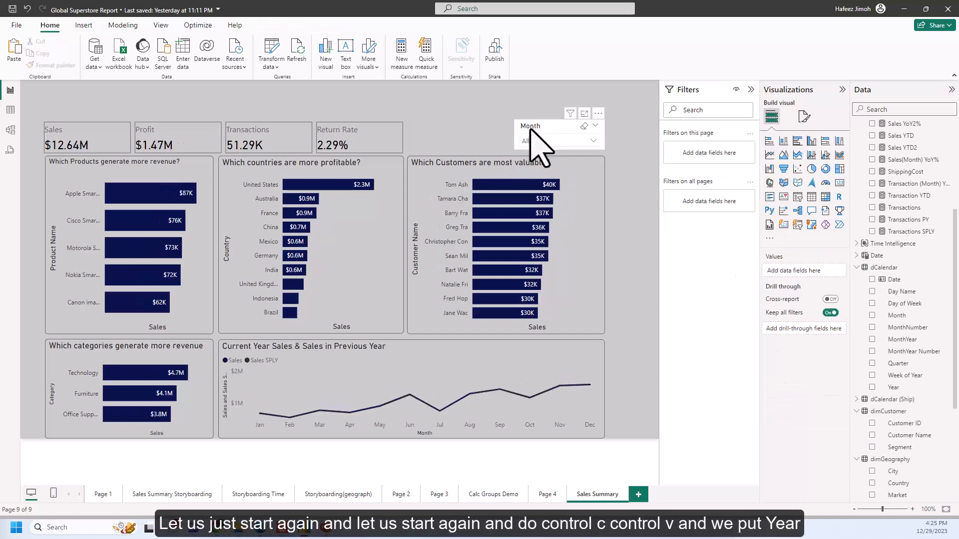
{"action": "left_click", "coordinate": [537, 147]}
{"action": "key", "text": "ctrl+c"}
{"action": "key", "text": "ctrl+v"}
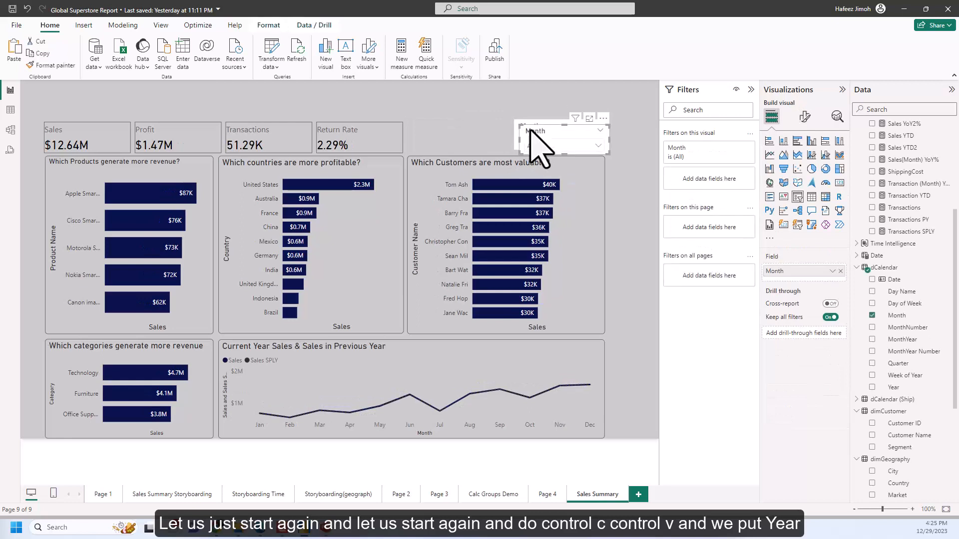
{"action": "left_click_drag", "start_coordinate": [535, 145], "coordinate": [433, 143]}
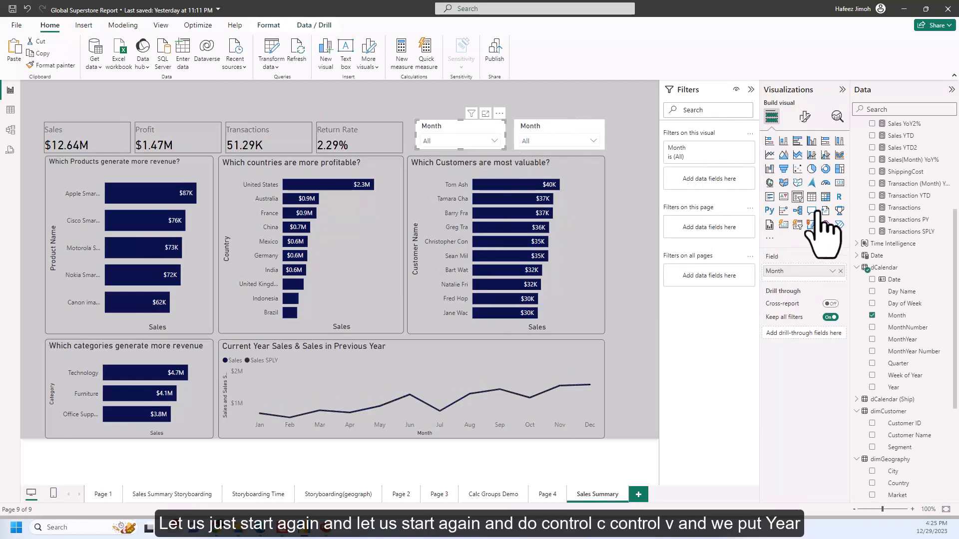
Add the dCalendar Year field to the copied slicer and align it with the customer chart's left edge
{"action": "left_click", "coordinate": [872, 388]}
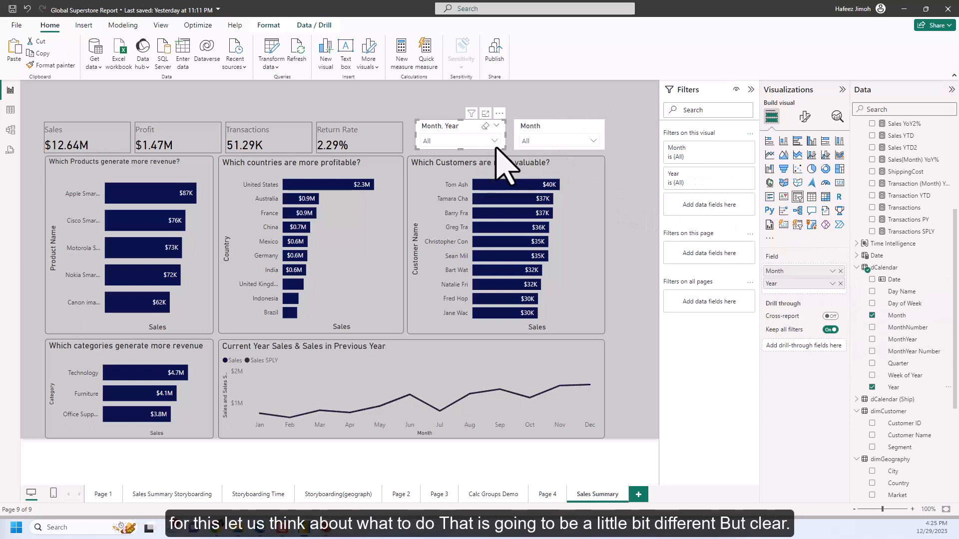
{"action": "left_click", "coordinate": [479, 145]}
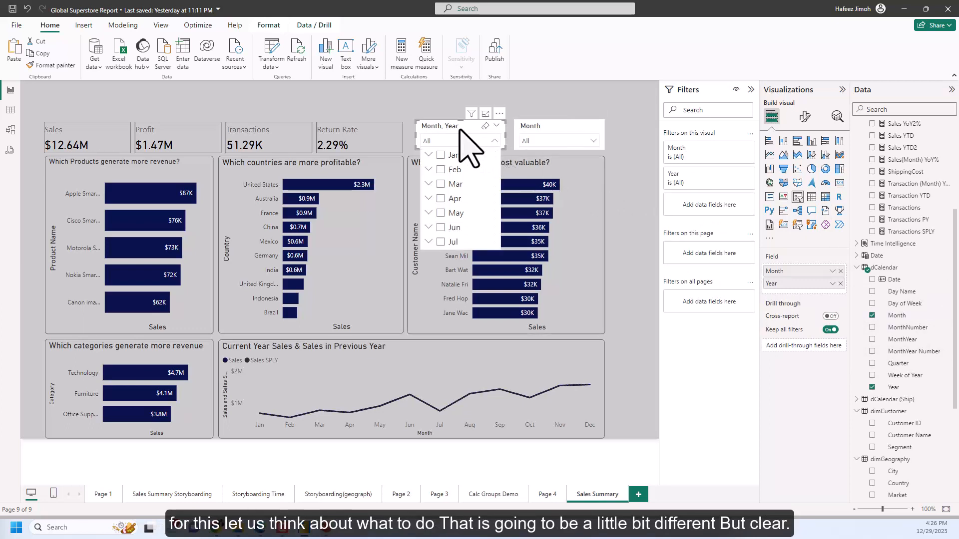
{"action": "left_click_drag", "start_coordinate": [459, 129], "coordinate": [448, 127]}
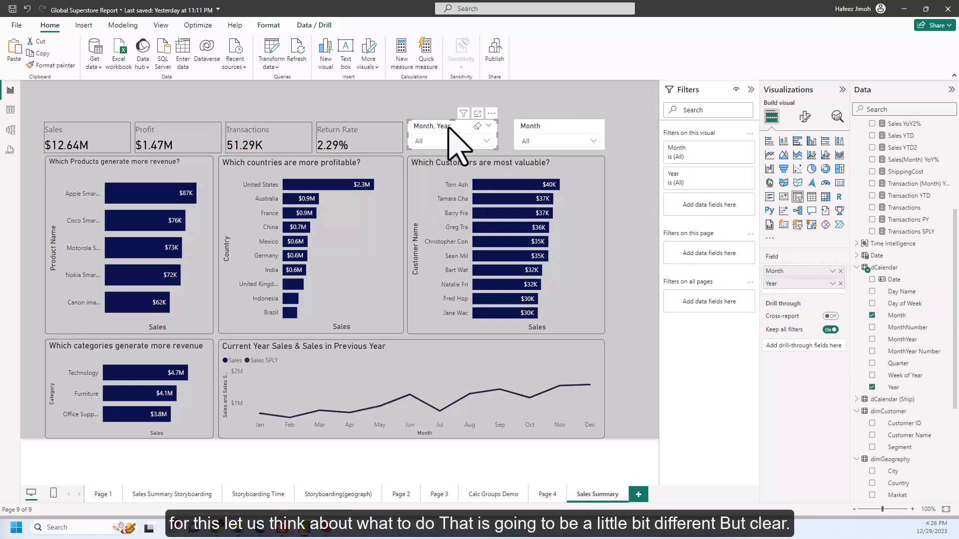
Set the padding of the copied Month, Year slicer's values to 0 px
{"action": "left_click", "coordinate": [805, 117]}
{"action": "left_click", "coordinate": [805, 227]}
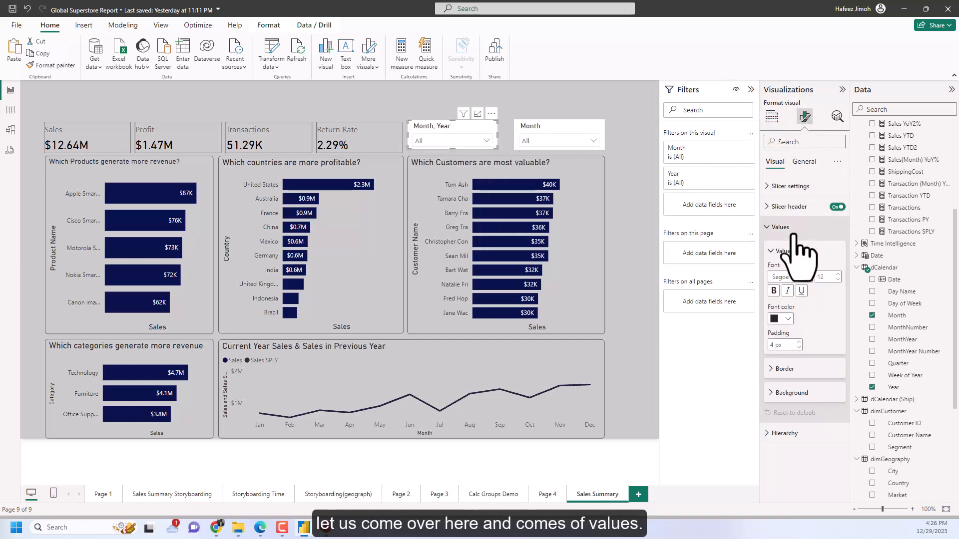
{"action": "left_click", "coordinate": [832, 187]}
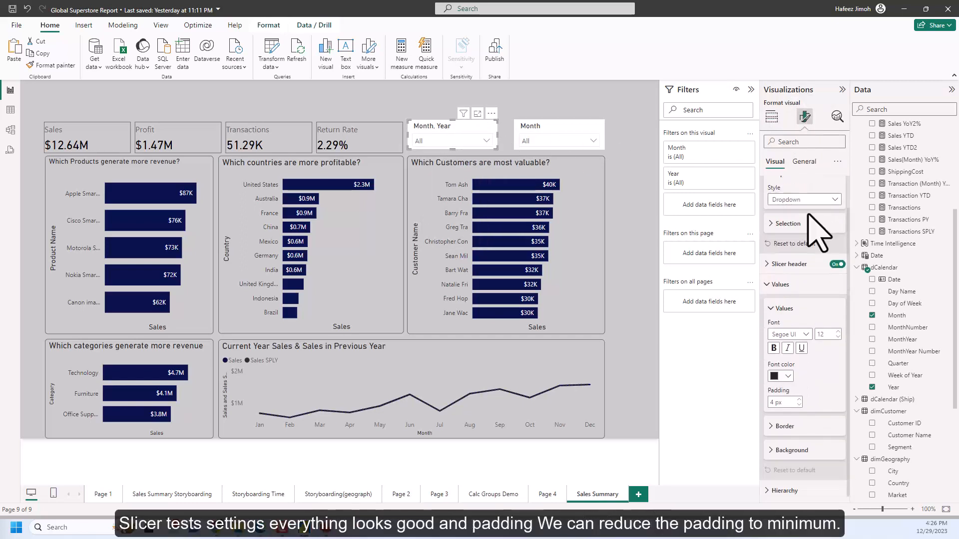
{"action": "scroll", "coordinate": [818, 220], "scroll_direction": "down", "scroll_amount": 1}
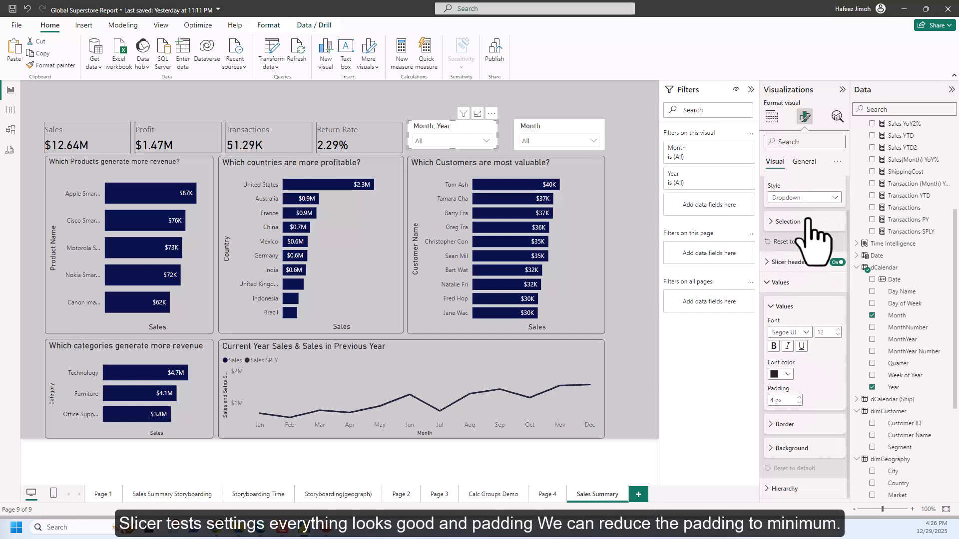
{"action": "left_click", "coordinate": [798, 404]}
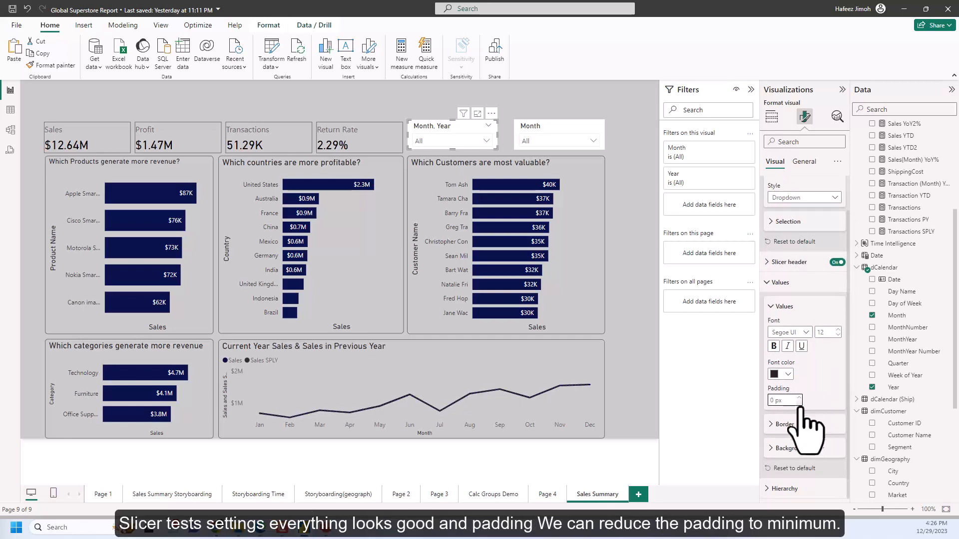
Set the border color of the copied slicer's values to dark gray
{"action": "left_click", "coordinate": [810, 427]}
{"action": "scroll", "coordinate": [824, 452], "scroll_direction": "down", "scroll_amount": 1}
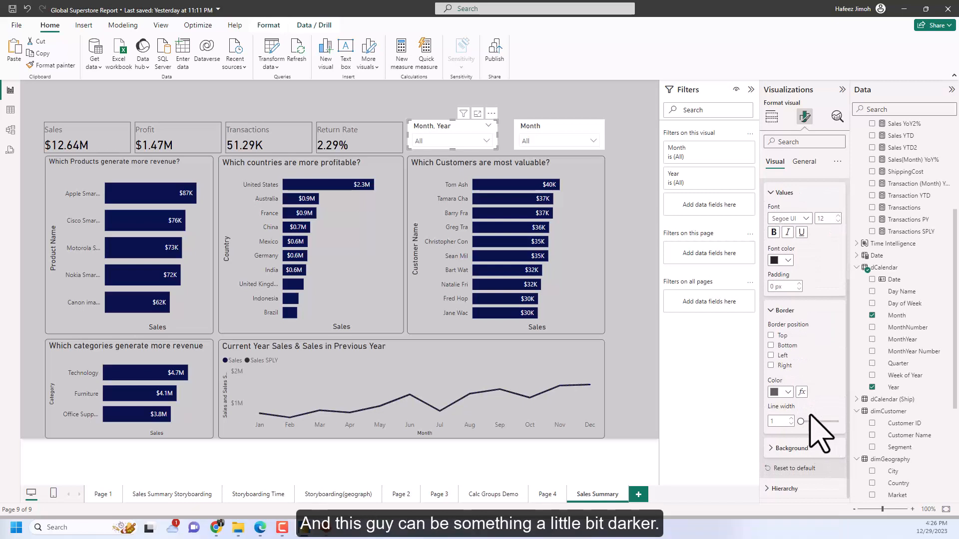
{"action": "left_click", "coordinate": [788, 392]}
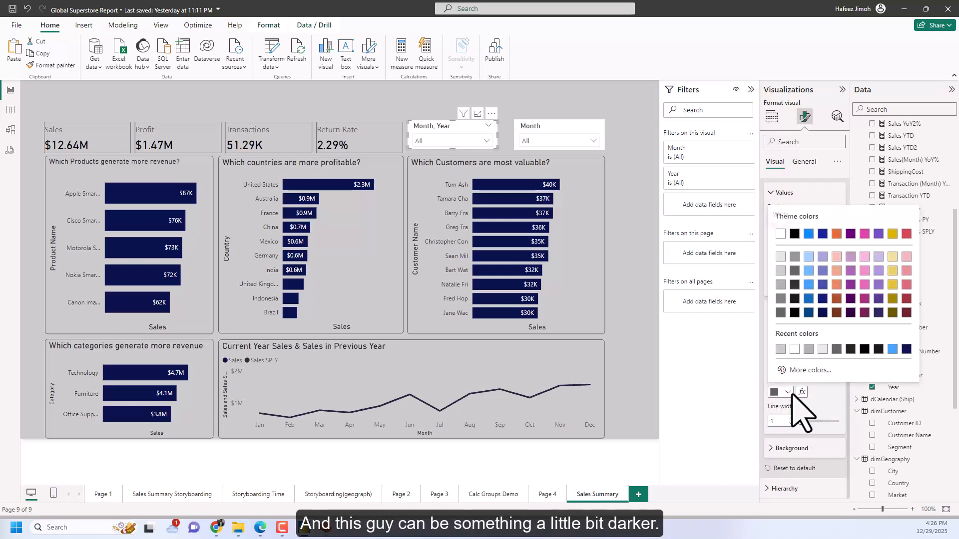
{"action": "left_click", "coordinate": [790, 312]}
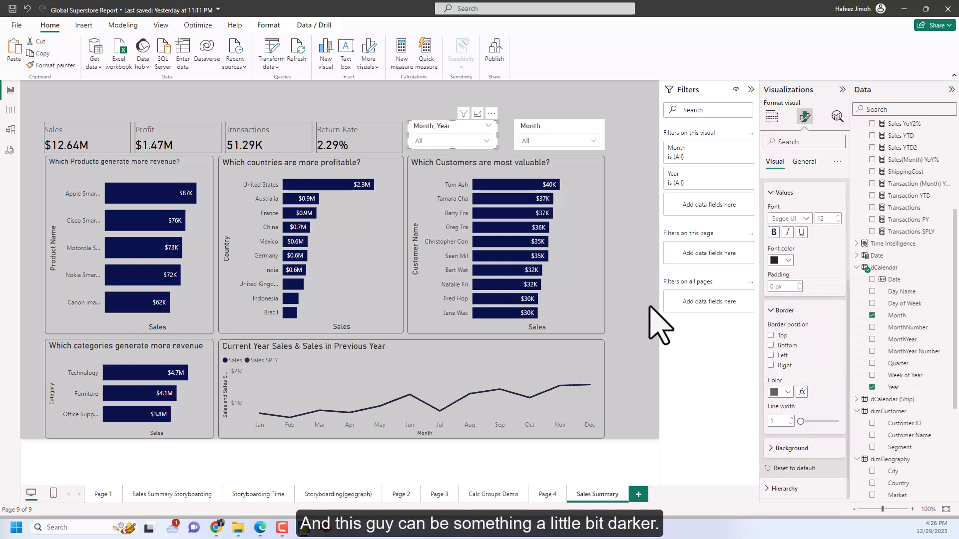
{"action": "left_click", "coordinate": [643, 325]}
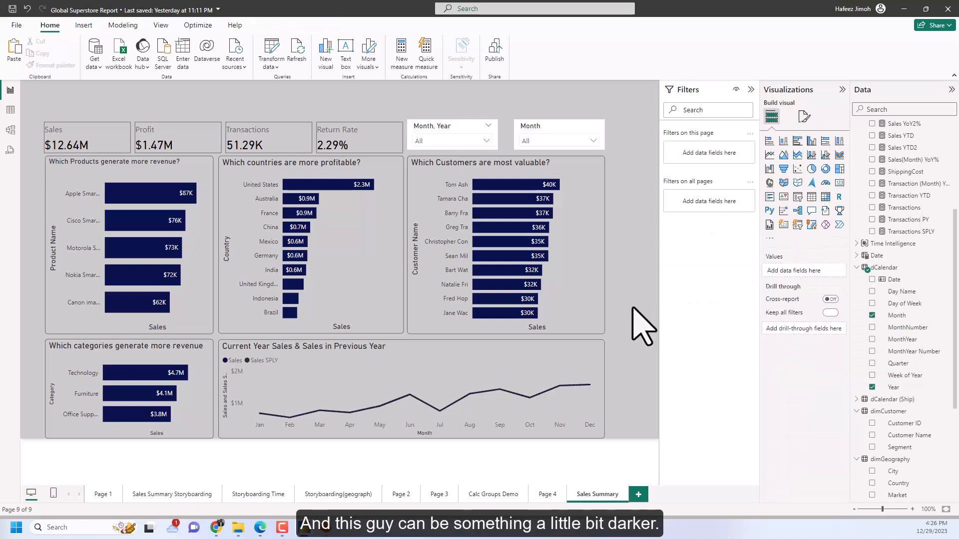
Try a light blue background effect on the copied slicer, and turn its background off
{"action": "left_click", "coordinate": [490, 146]}
{"action": "left_click", "coordinate": [805, 119]}
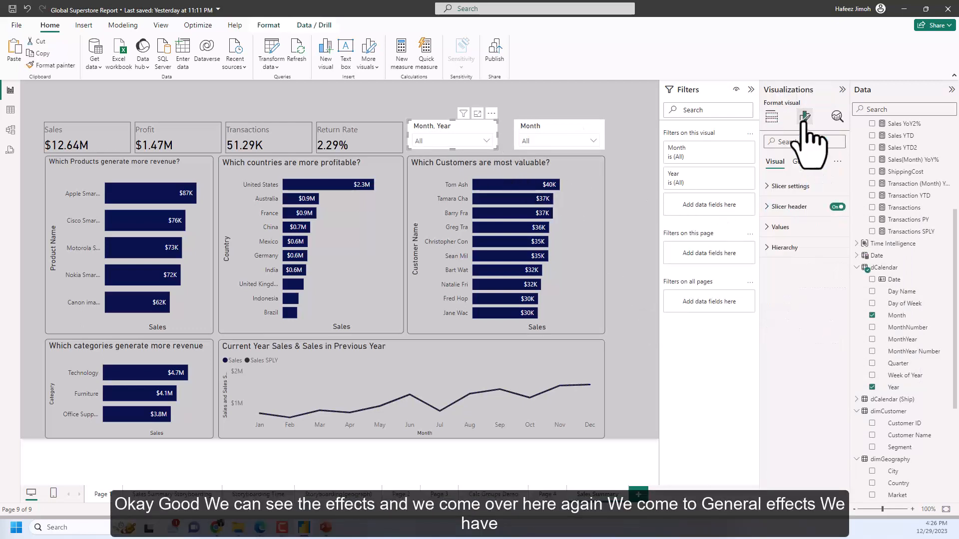
{"action": "left_click", "coordinate": [811, 163]}
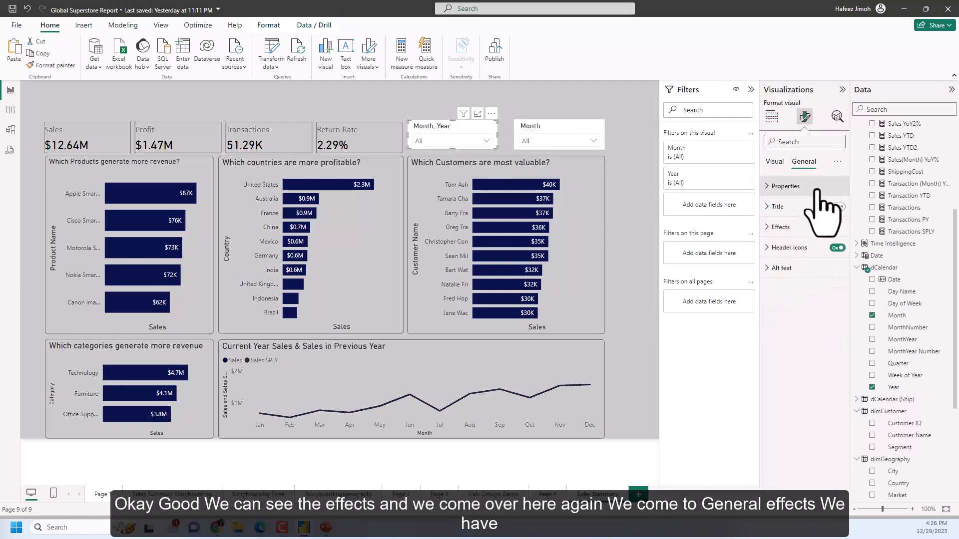
{"action": "left_click", "coordinate": [827, 227]}
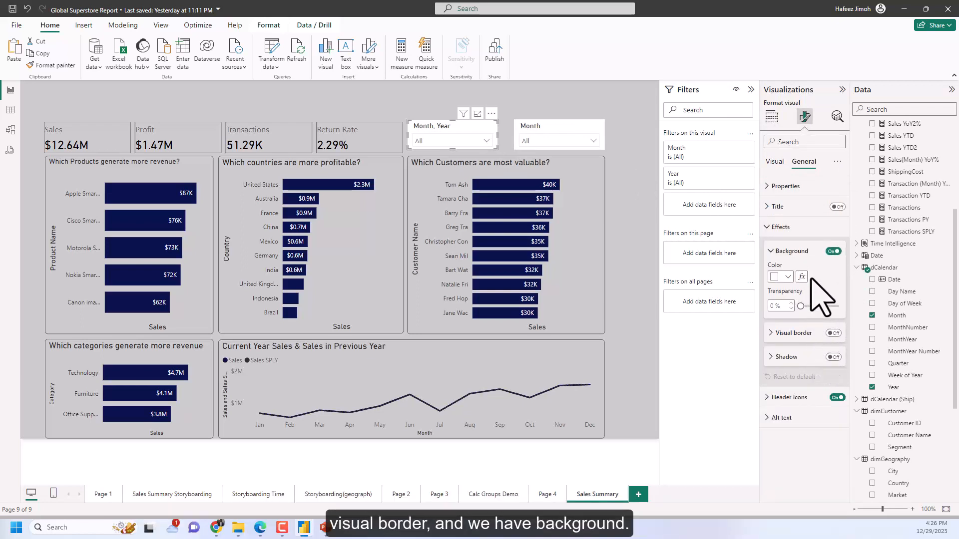
{"action": "left_click", "coordinate": [788, 278]}
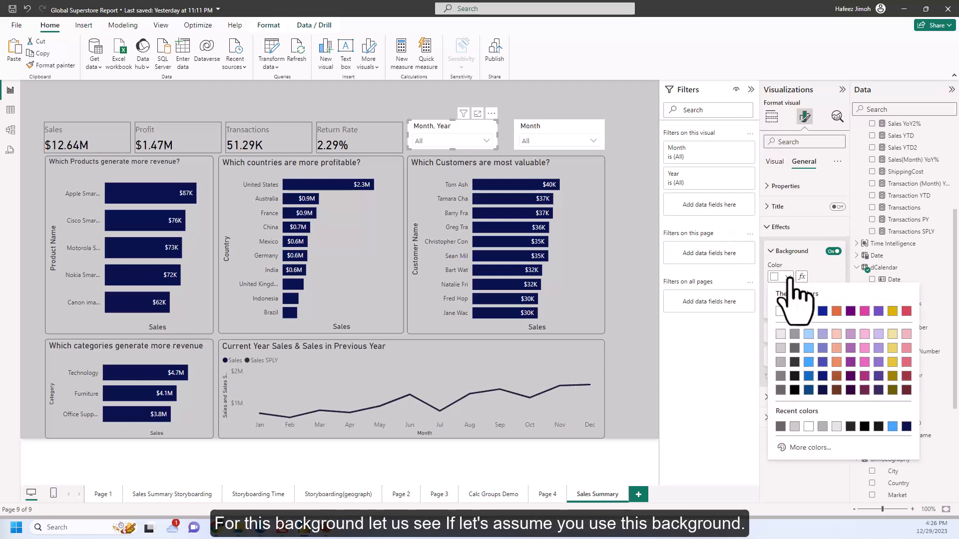
{"action": "left_click", "coordinate": [809, 362]}
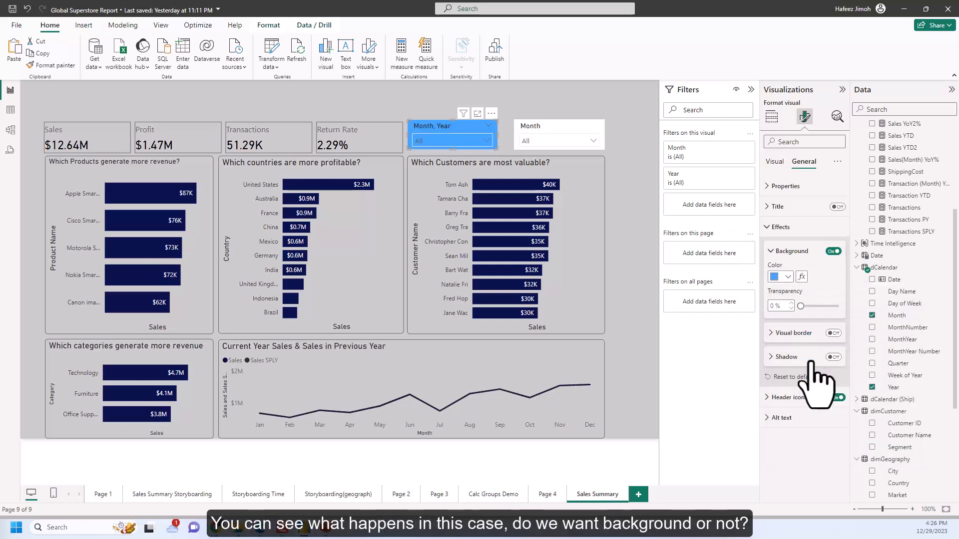
{"action": "left_click", "coordinate": [833, 251]}
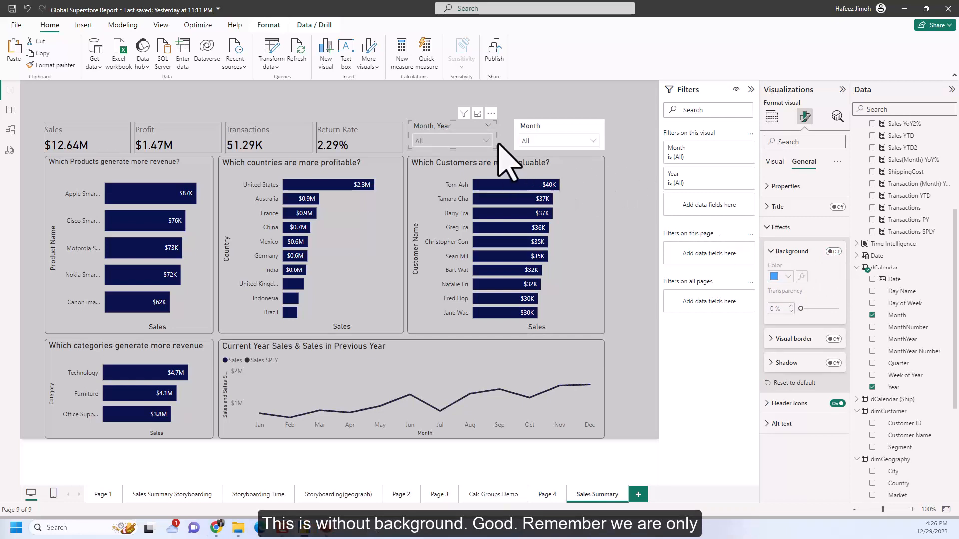
Remove the Month field from the copied slicer so only Year remains, and select 2012 in it
{"action": "left_click", "coordinate": [772, 117]}
{"action": "left_click", "coordinate": [841, 271]}
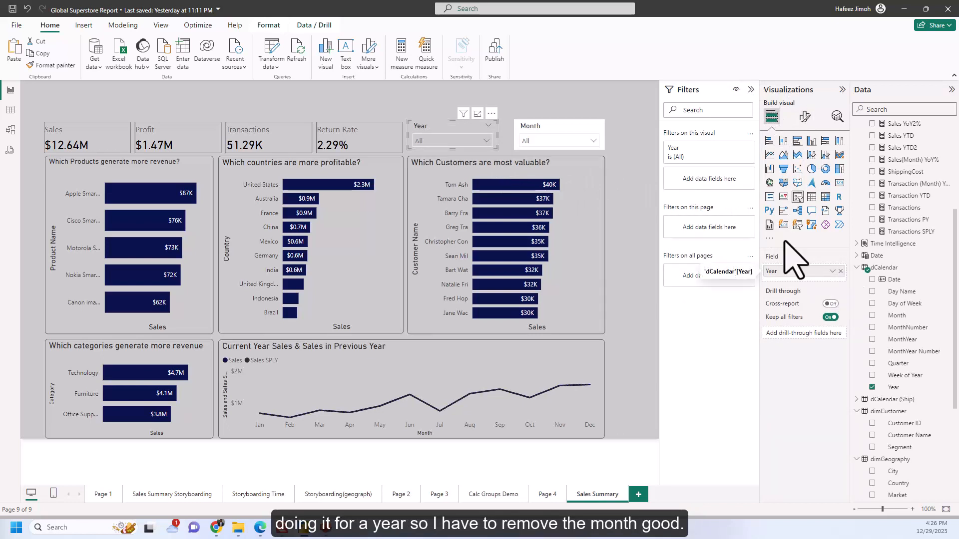
{"action": "left_click", "coordinate": [516, 150]}
{"action": "left_click", "coordinate": [511, 151]}
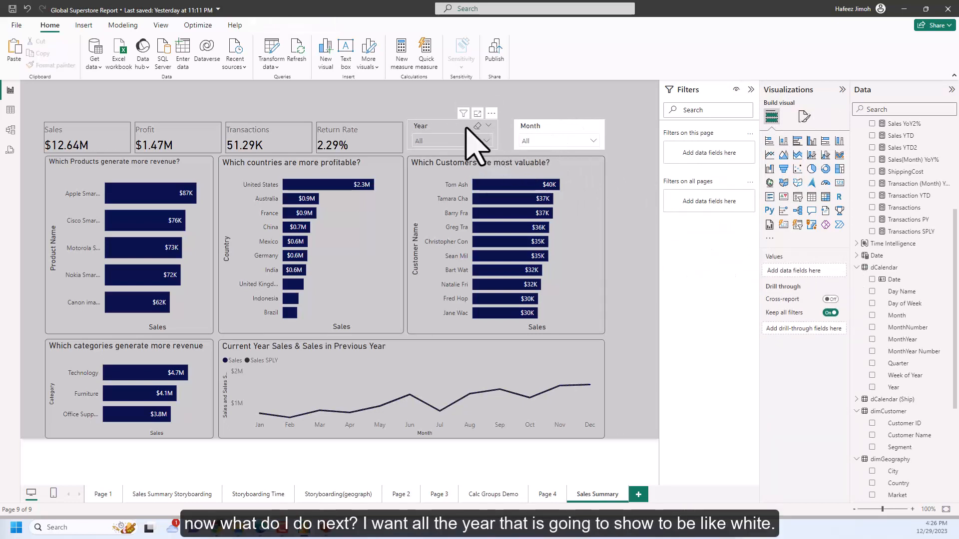
{"action": "left_click", "coordinate": [456, 142]}
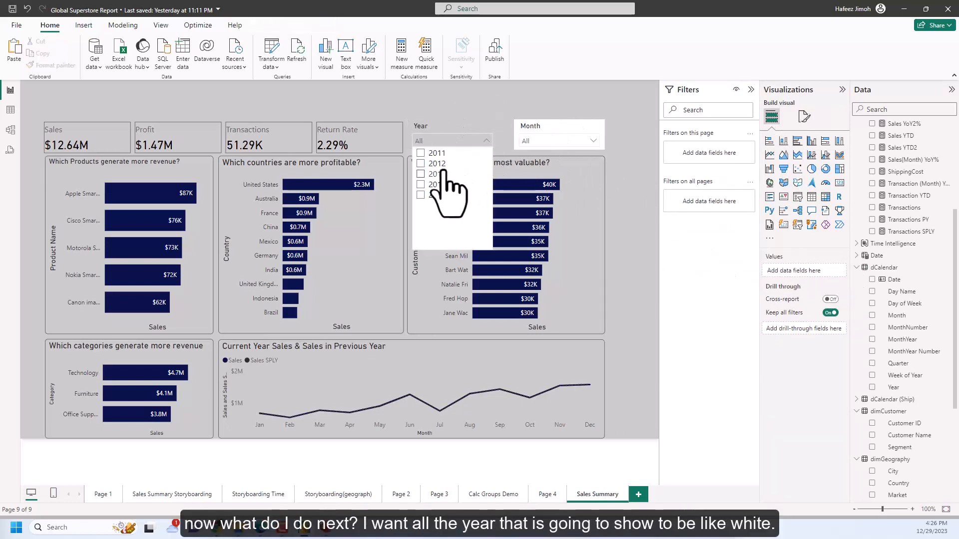
{"action": "left_click", "coordinate": [447, 165]}
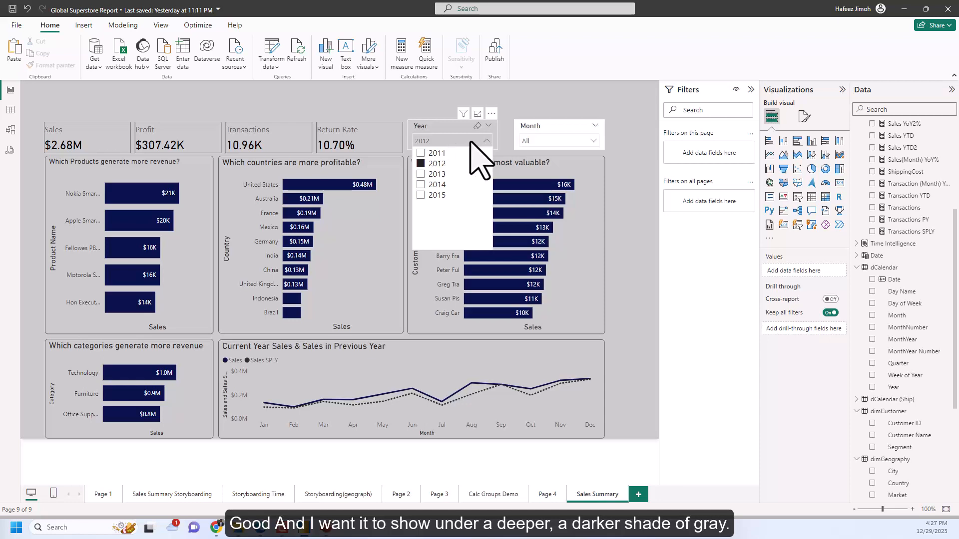
Set the background color of the Year slicer's values to dark gray
{"action": "left_click", "coordinate": [805, 117]}
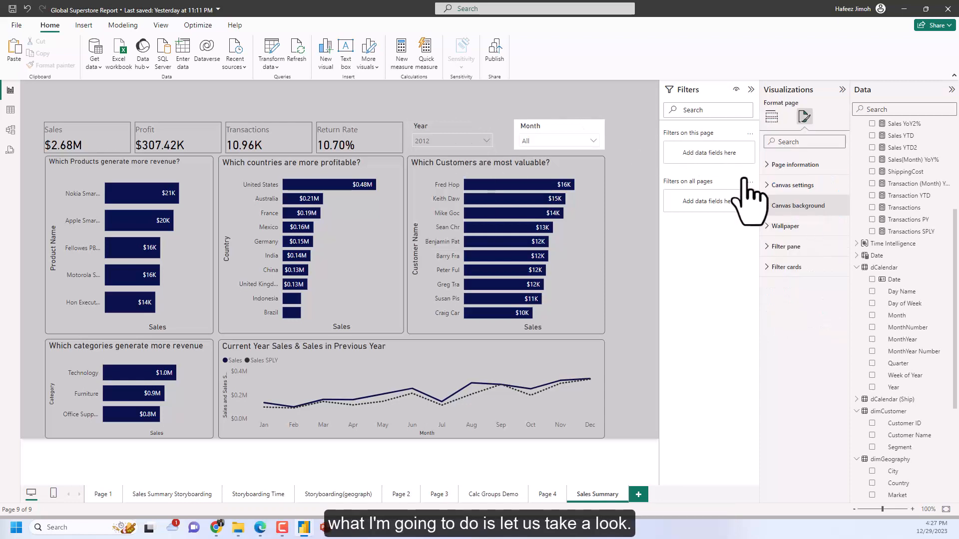
{"action": "left_click", "coordinate": [495, 134]}
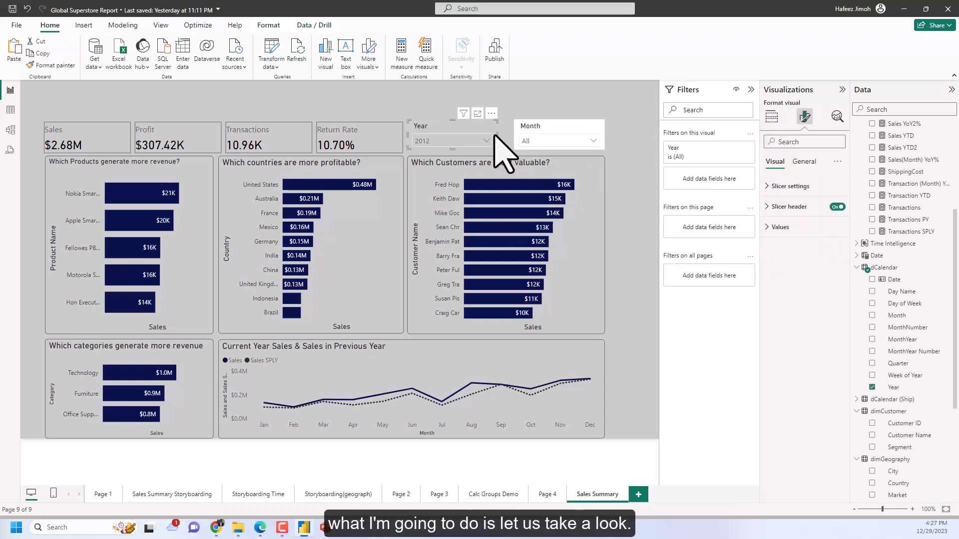
{"action": "left_click", "coordinate": [798, 228]}
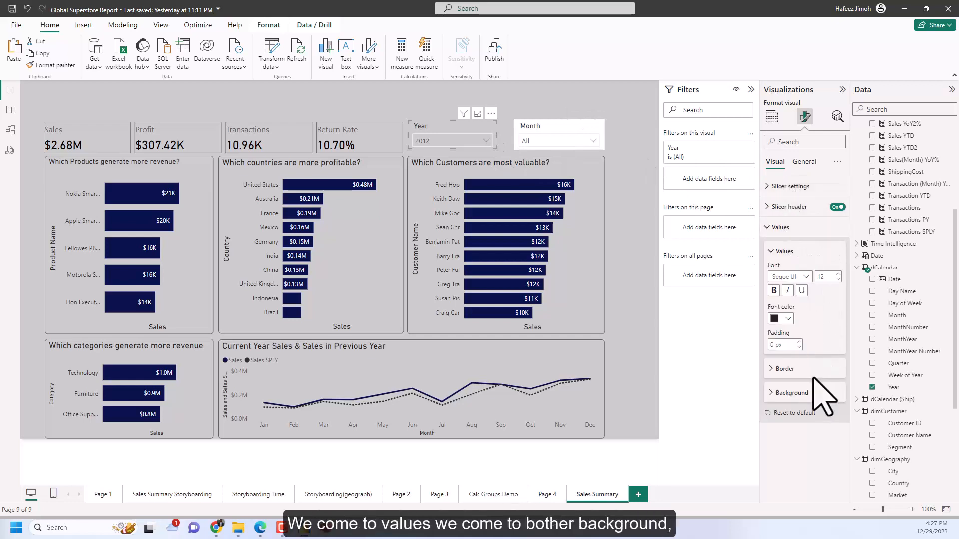
{"action": "left_click", "coordinate": [805, 393]}
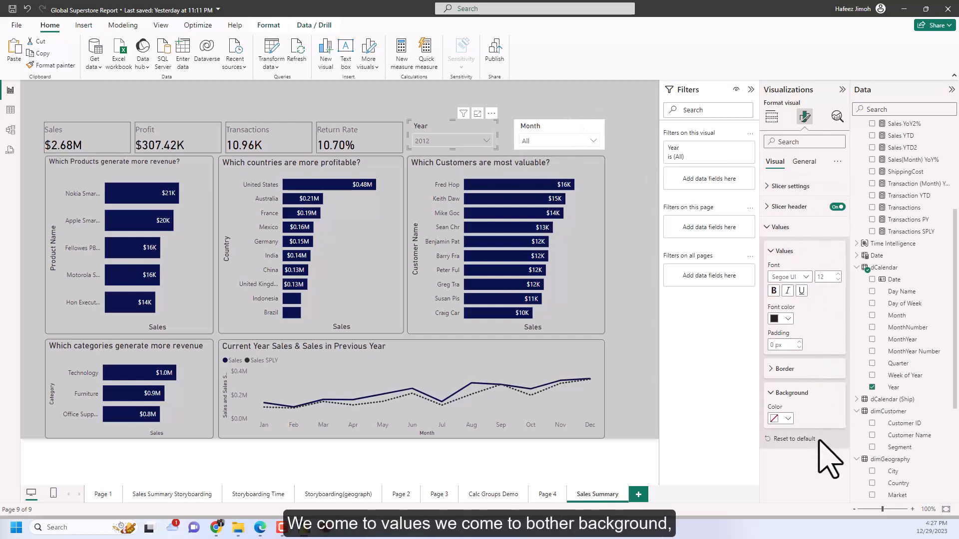
{"action": "left_click", "coordinate": [788, 420]}
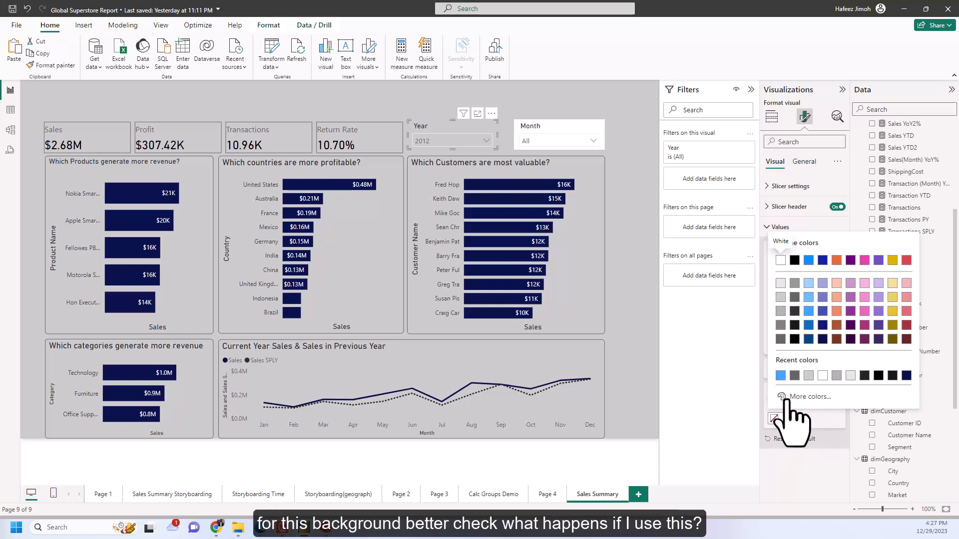
{"action": "left_click", "coordinate": [788, 419]}
{"action": "left_click", "coordinate": [787, 420]}
{"action": "left_click", "coordinate": [795, 375]}
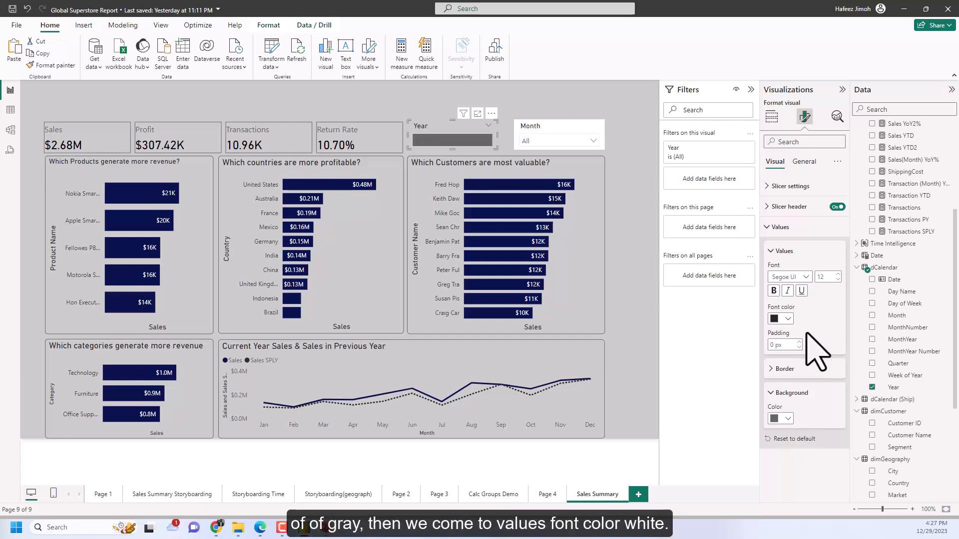
Set the font color of the rebuilt Year slicer's values to white
{"action": "left_click", "coordinate": [788, 320]}
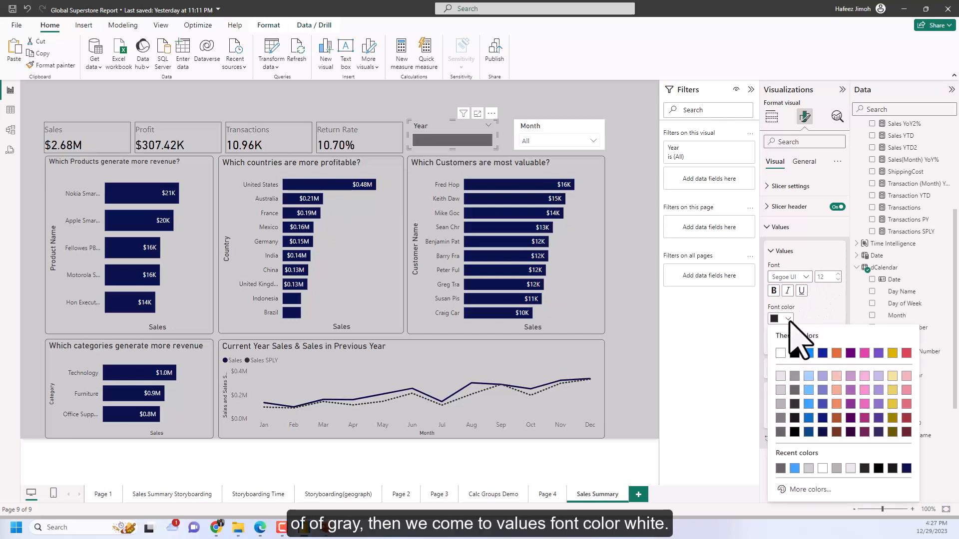
{"action": "left_click", "coordinate": [780, 353]}
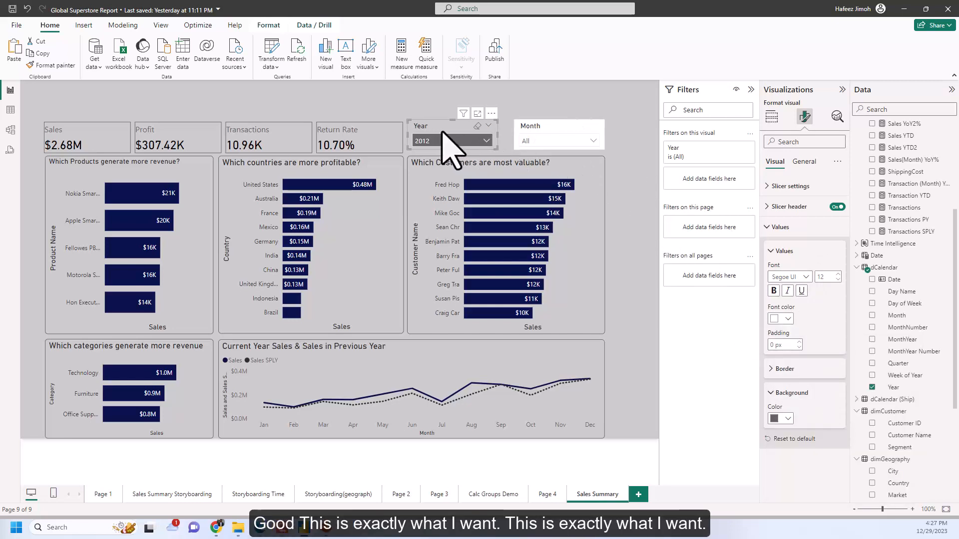
{"action": "left_click", "coordinate": [631, 248]}
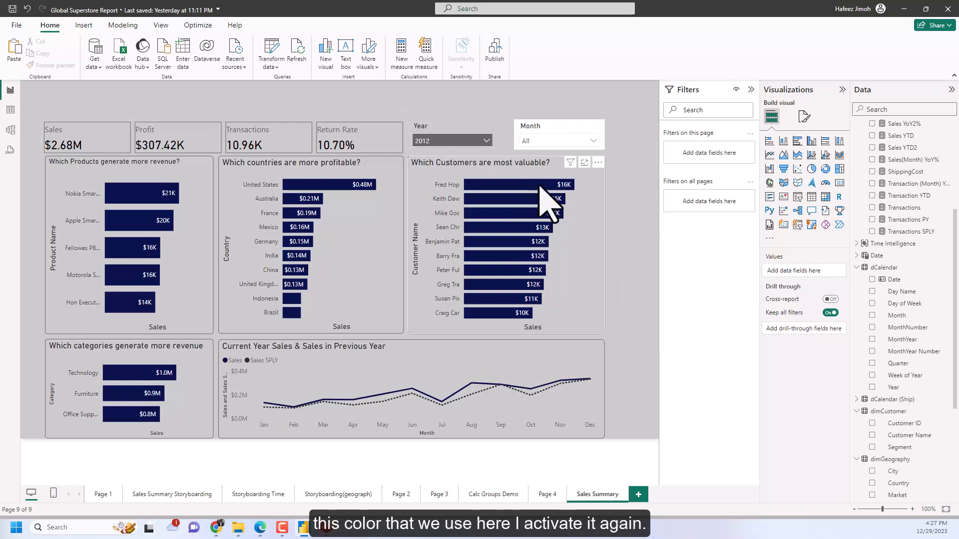
Try black for the Year slicer's header text, and set its font color to dark navy
{"action": "left_click", "coordinate": [494, 143]}
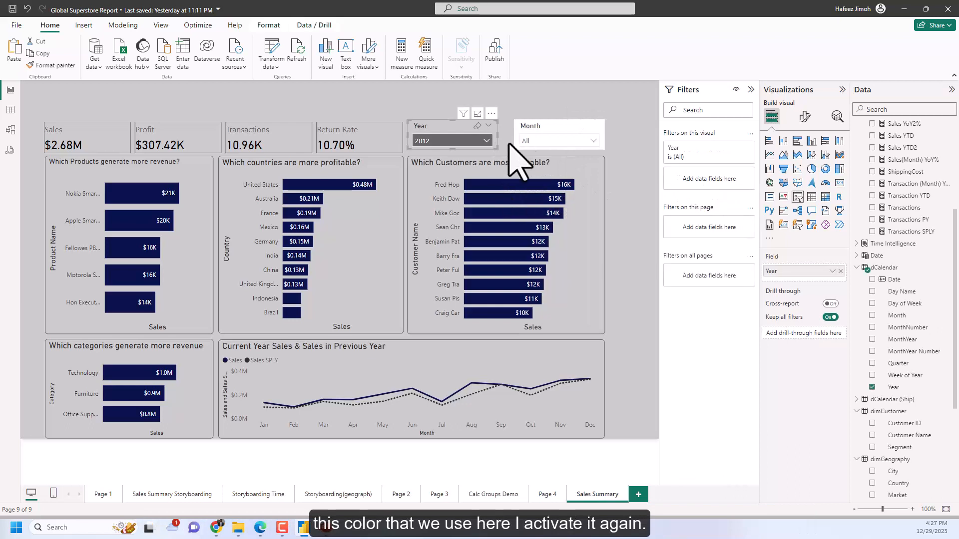
{"action": "left_click", "coordinate": [801, 116]}
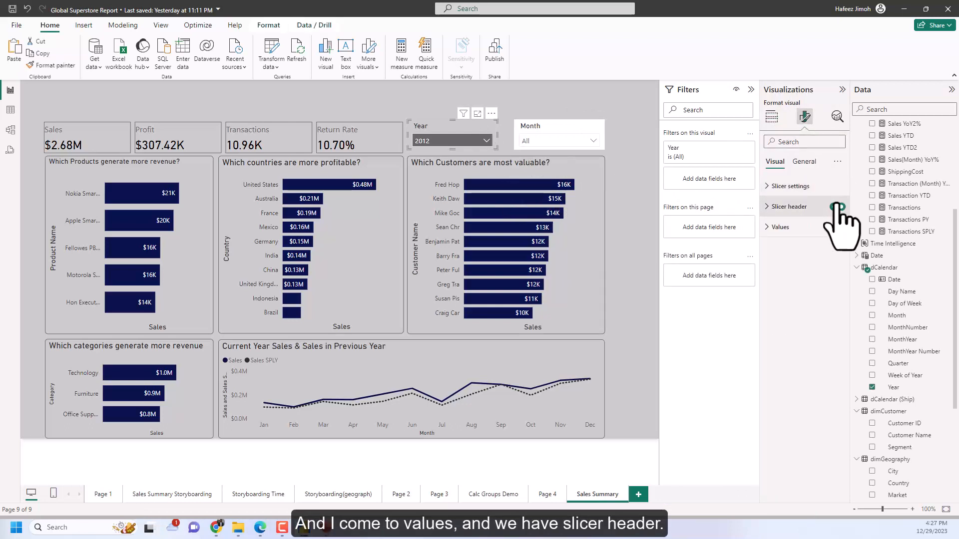
{"action": "left_click", "coordinate": [790, 208]}
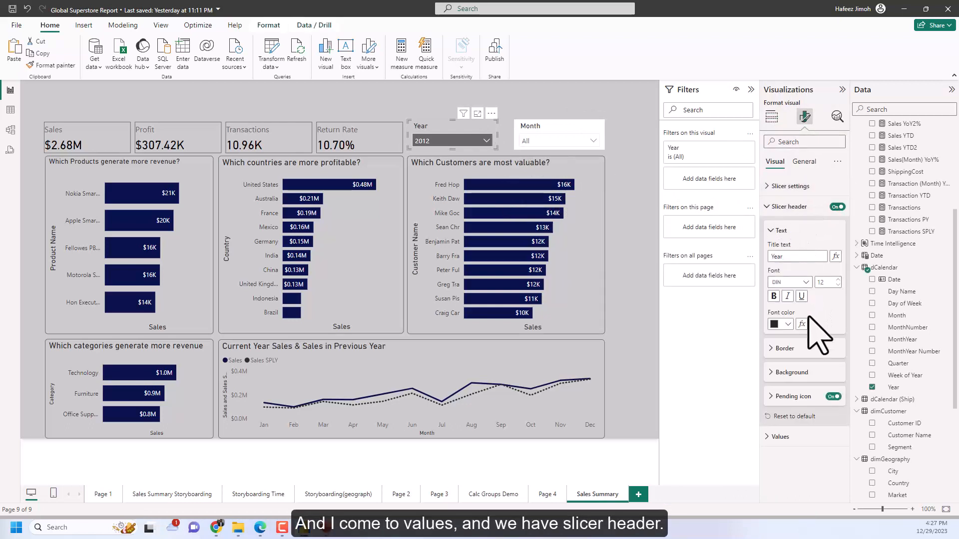
{"action": "left_click", "coordinate": [788, 324]}
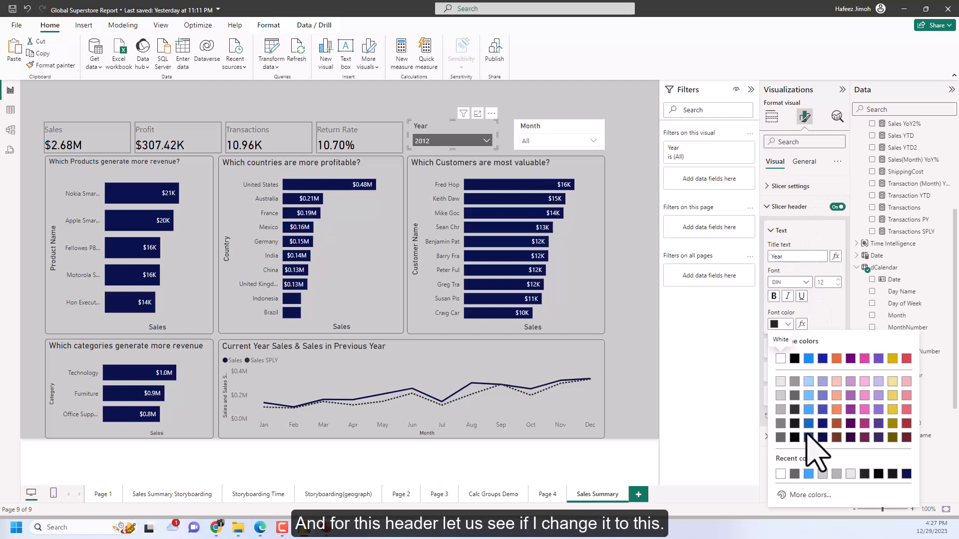
{"action": "left_click", "coordinate": [795, 438]}
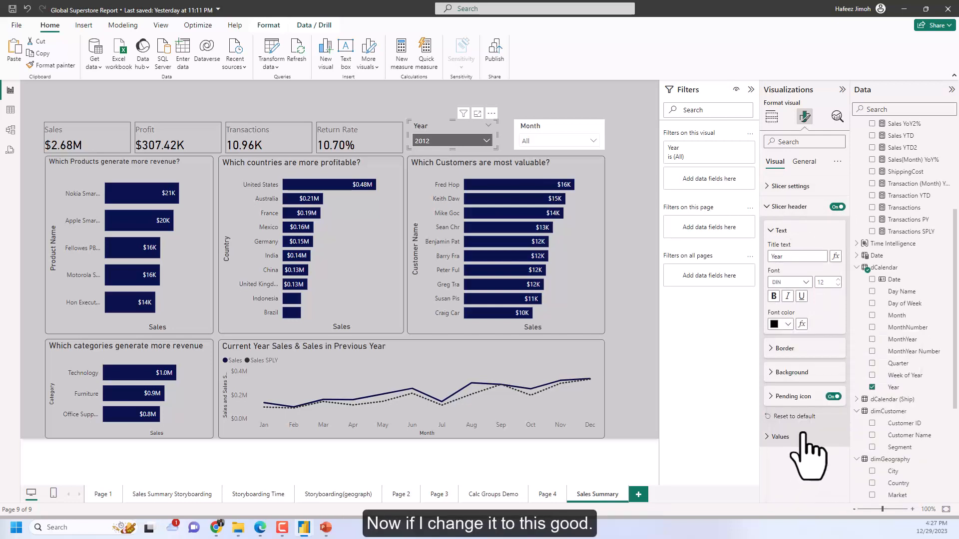
{"action": "left_click", "coordinate": [788, 325]}
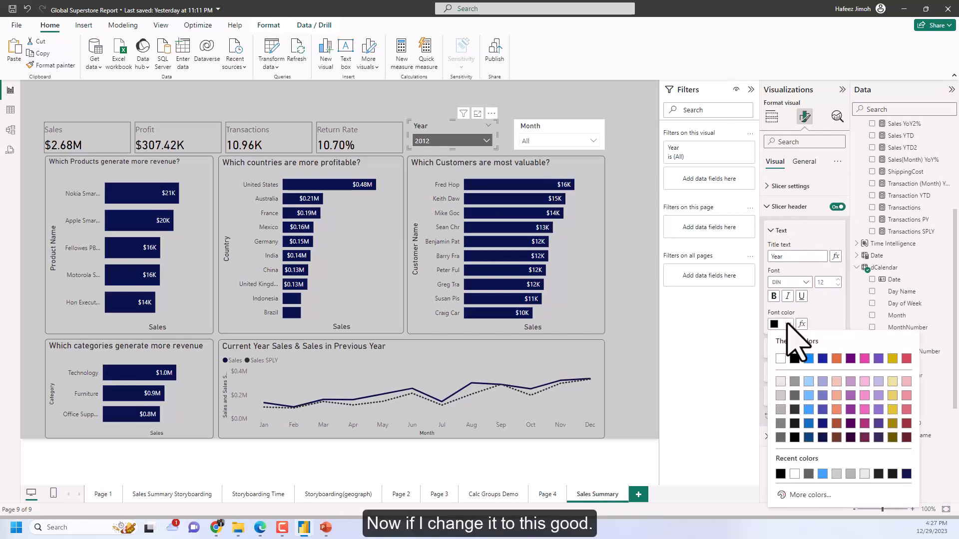
{"action": "left_click", "coordinate": [823, 438]}
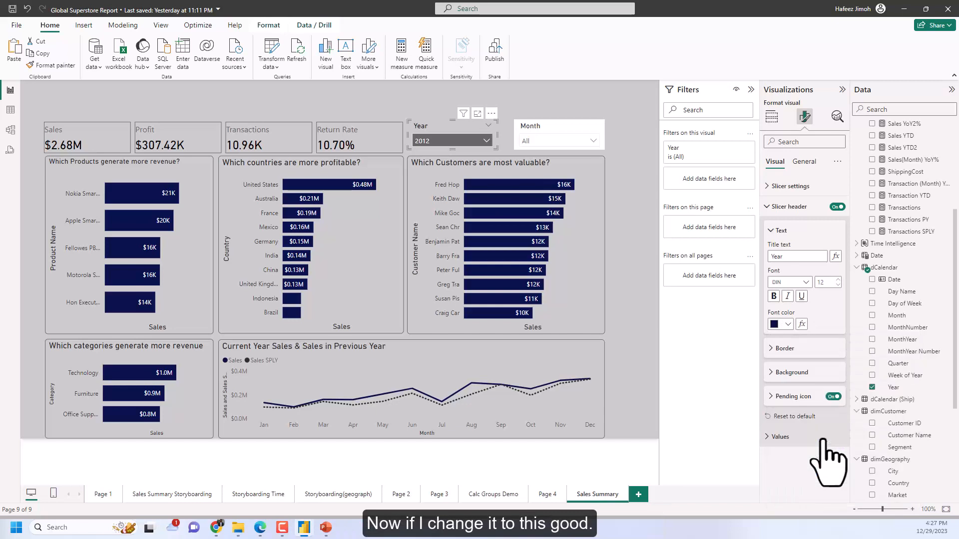
{"action": "left_click", "coordinate": [652, 293]}
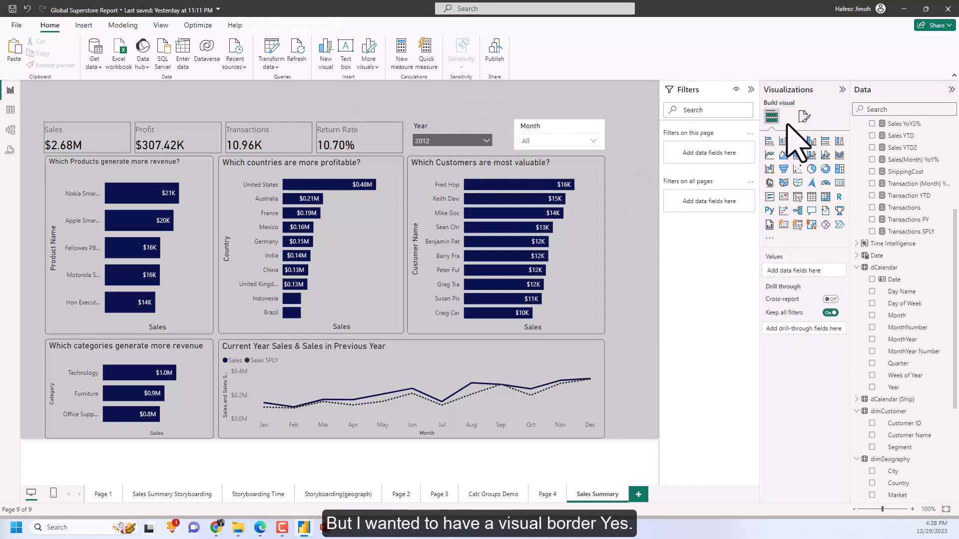
Add top, bottom, left and right borders to the Year slicer's values
{"action": "left_click", "coordinate": [497, 145]}
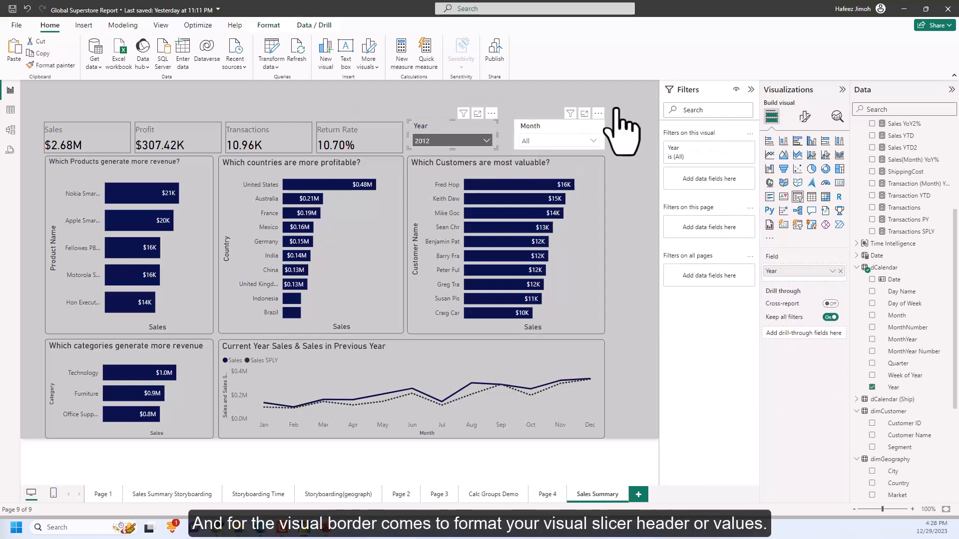
{"action": "left_click", "coordinate": [805, 117]}
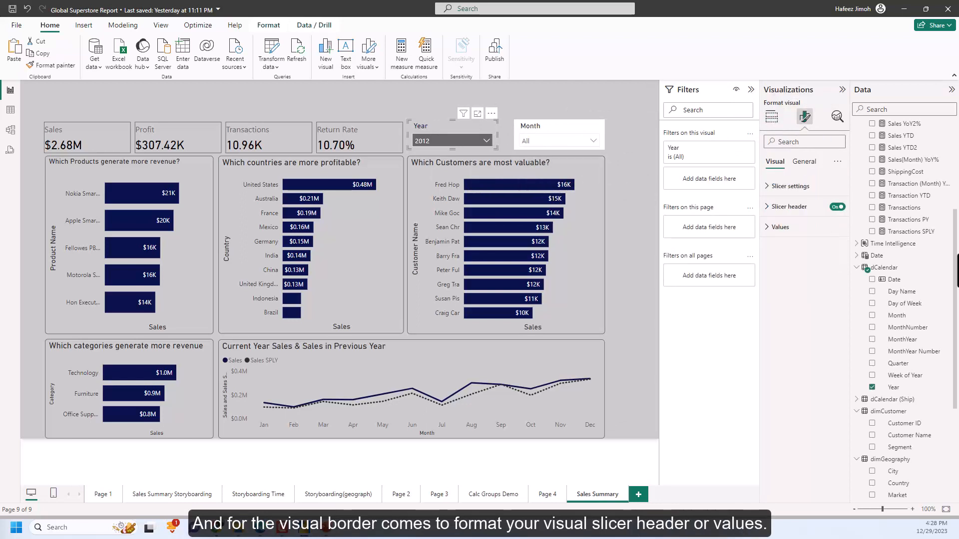
{"action": "left_click", "coordinate": [798, 207]}
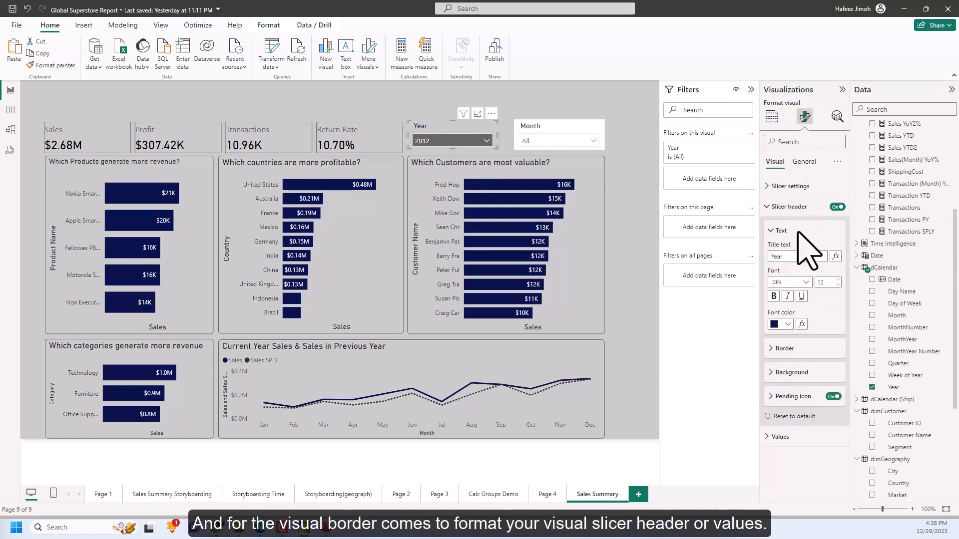
{"action": "left_click", "coordinate": [772, 437]}
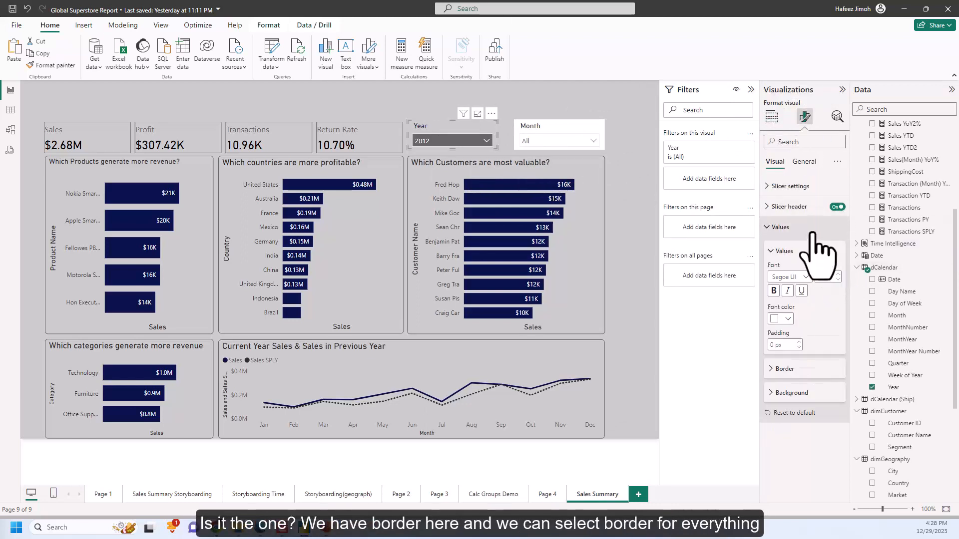
{"action": "left_click", "coordinate": [792, 370]}
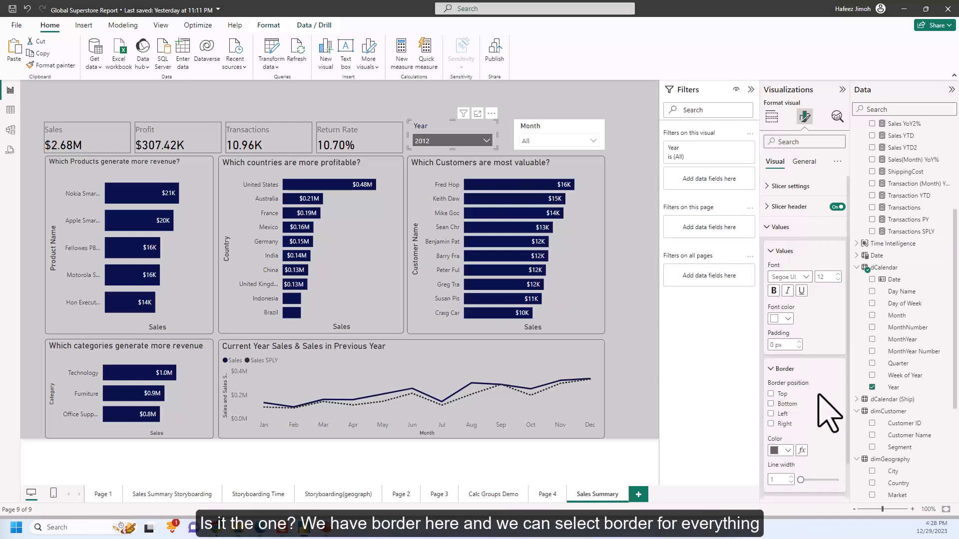
{"action": "scroll", "coordinate": [819, 457], "scroll_direction": "down", "scroll_amount": 1}
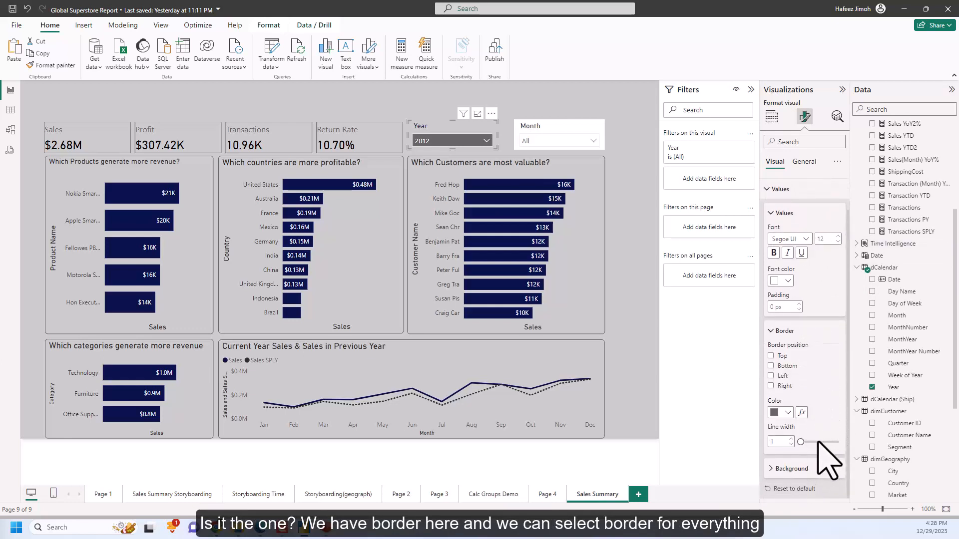
{"action": "left_click", "coordinate": [780, 356]}
{"action": "left_click", "coordinate": [781, 366]}
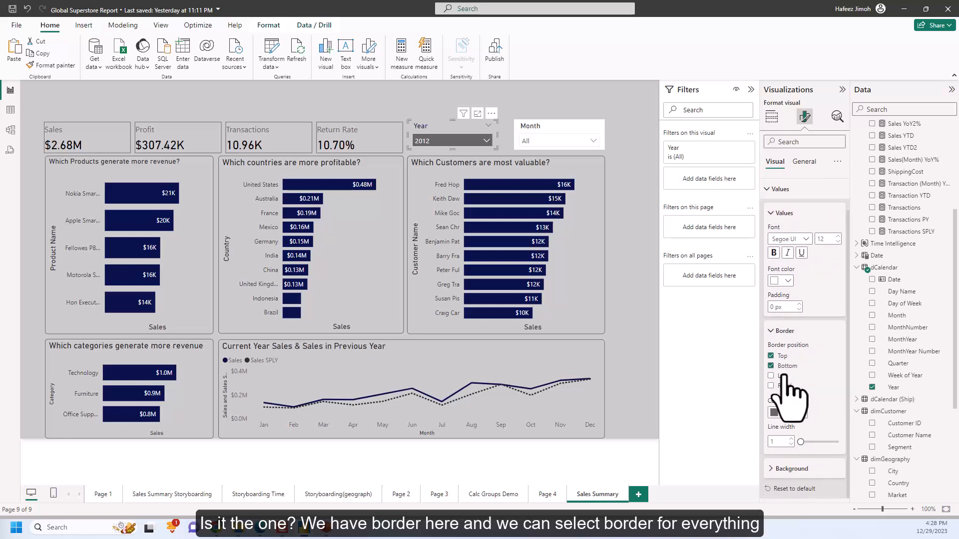
{"action": "left_click", "coordinate": [781, 375]}
{"action": "left_click", "coordinate": [780, 385]}
{"action": "left_click", "coordinate": [638, 321]}
Turn on a black visual border around the whole Year slicer with 2 px rounded corners
{"action": "left_click", "coordinate": [488, 137]}
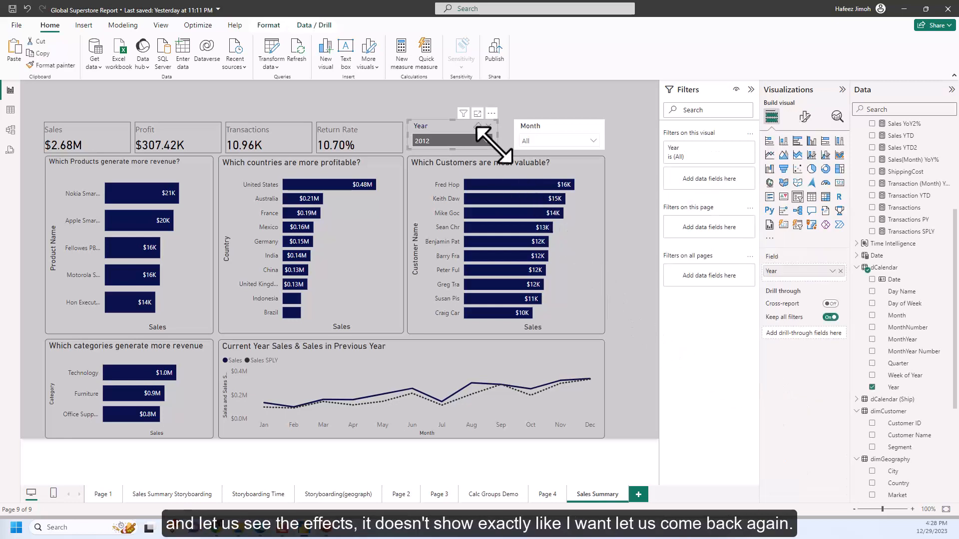
{"action": "left_click", "coordinate": [804, 116]}
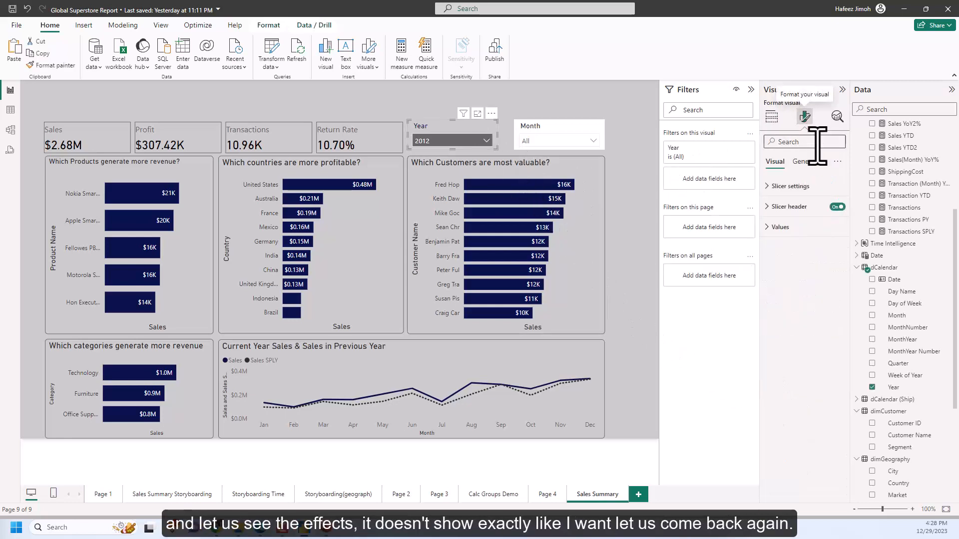
{"action": "left_click", "coordinate": [812, 165]}
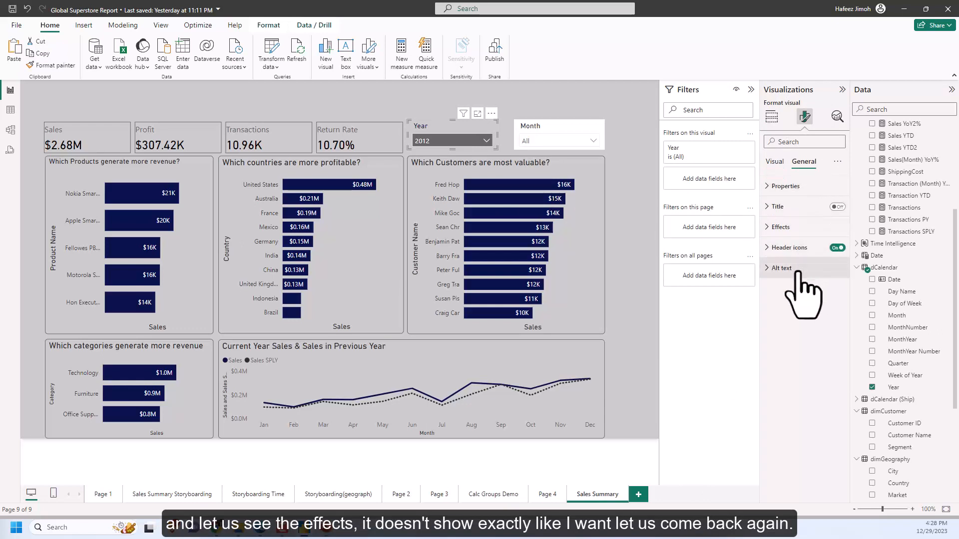
{"action": "left_click", "coordinate": [804, 228]}
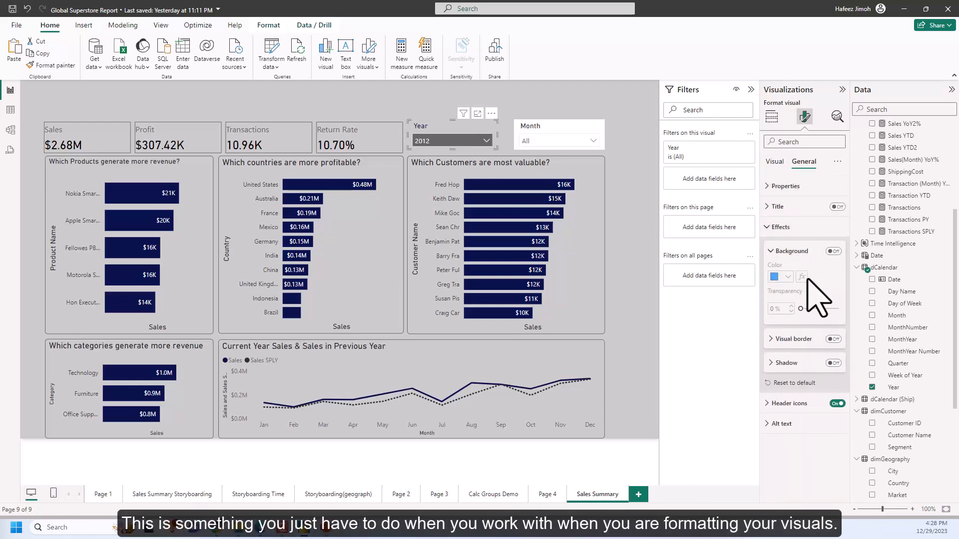
{"action": "left_click", "coordinate": [789, 251]}
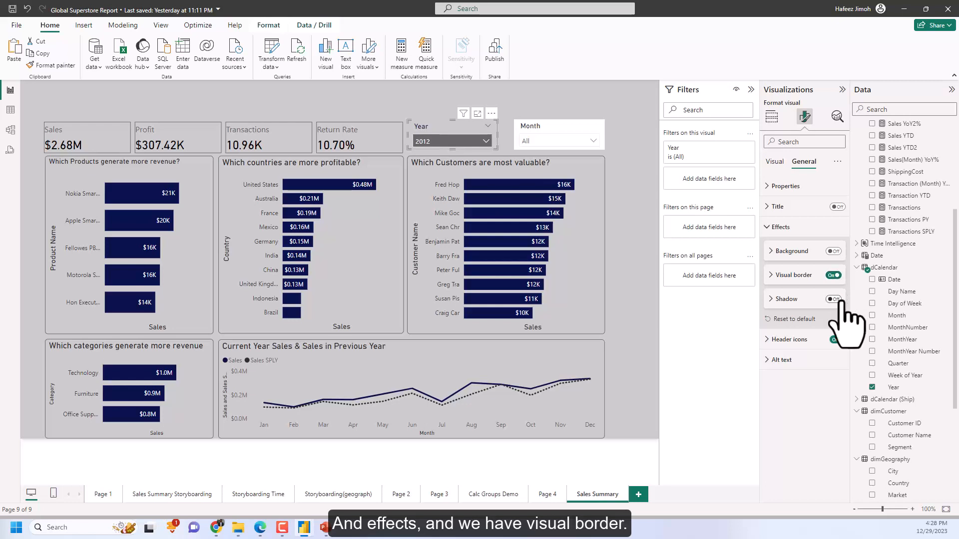
{"action": "left_click", "coordinate": [784, 275]}
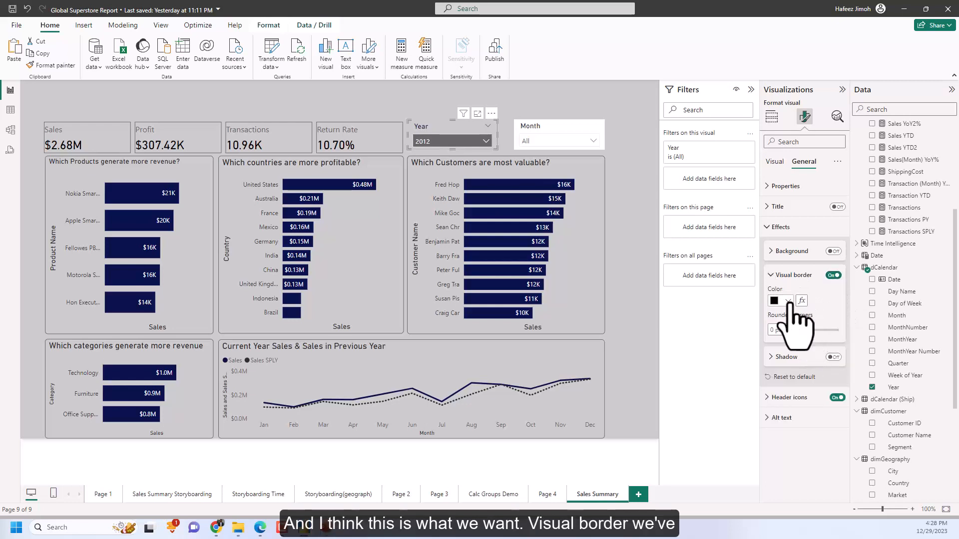
{"action": "left_click", "coordinate": [788, 300]}
{"action": "left_click", "coordinate": [823, 303]}
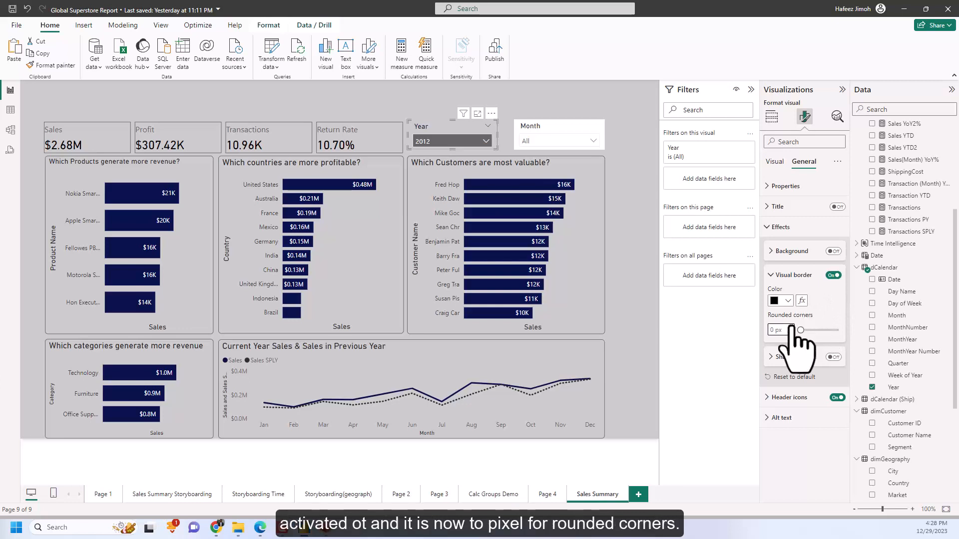
{"action": "left_click", "coordinate": [642, 312]}
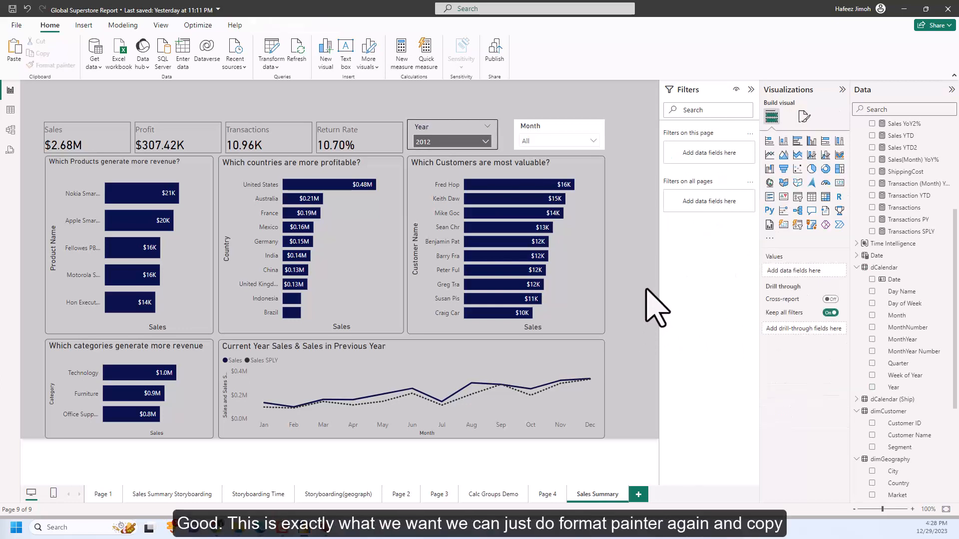
Nudge the Year slicer into line with the KPI cards and copy its formatting to the Month slicer with Format Painter
{"action": "left_click_drag", "start_coordinate": [488, 137], "coordinate": [490, 139]}
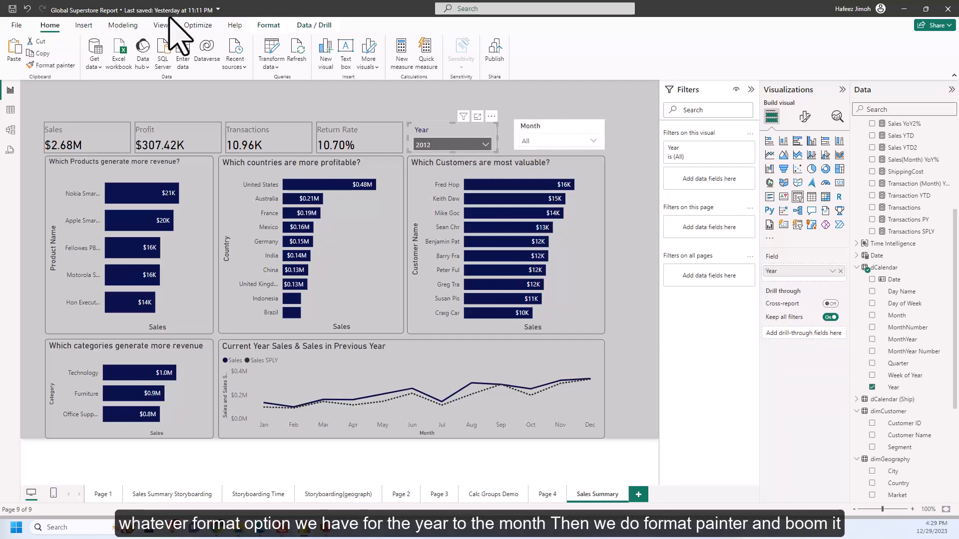
{"action": "left_click", "coordinate": [57, 65]}
{"action": "left_click", "coordinate": [554, 127]}
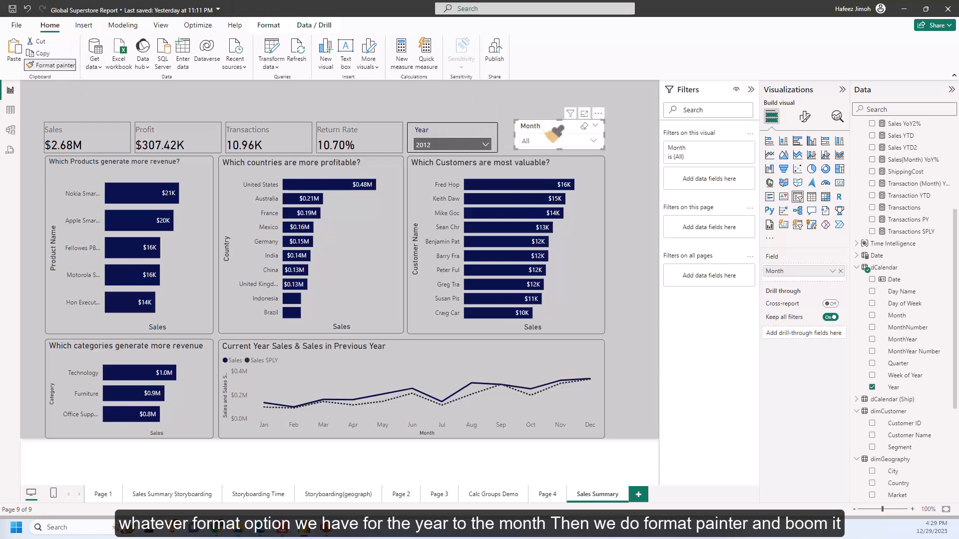
Resize the Month and Year slicers to fill the space above the customers chart, in line with the KPI cards
{"action": "left_click_drag", "start_coordinate": [595, 151], "coordinate": [604, 154]}
{"action": "left_click", "coordinate": [624, 160]}
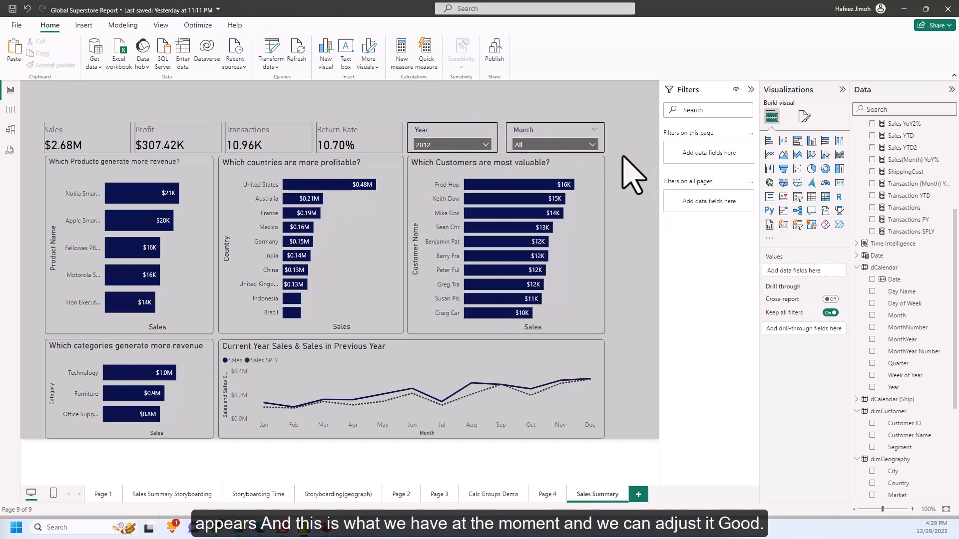
{"action": "left_click_drag", "start_coordinate": [497, 160], "coordinate": [531, 166]}
{"action": "left_click", "coordinate": [630, 181]}
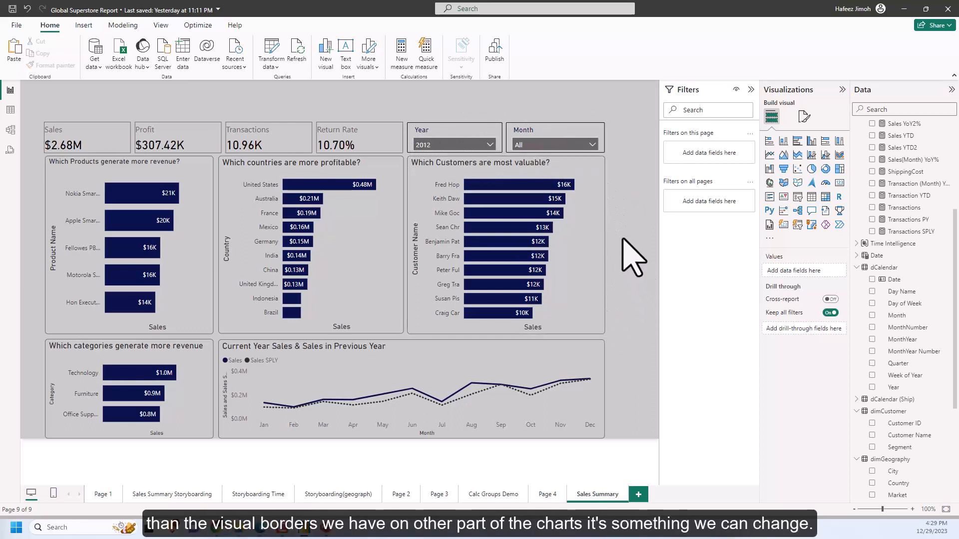
Change the Year slicer's visual border color to dark gray (White, 60% darker)
{"action": "left_click", "coordinate": [499, 140]}
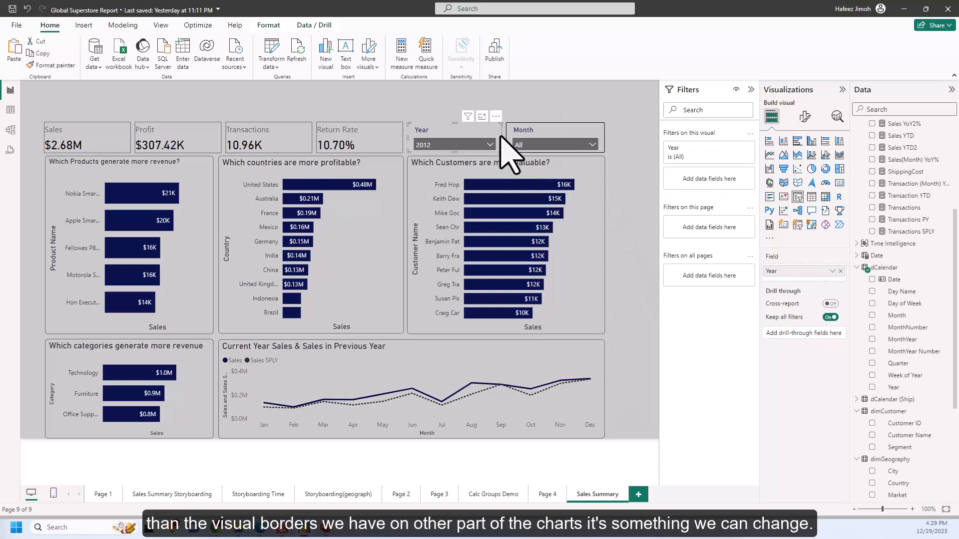
{"action": "left_click", "coordinate": [806, 119]}
{"action": "left_click", "coordinate": [803, 162]}
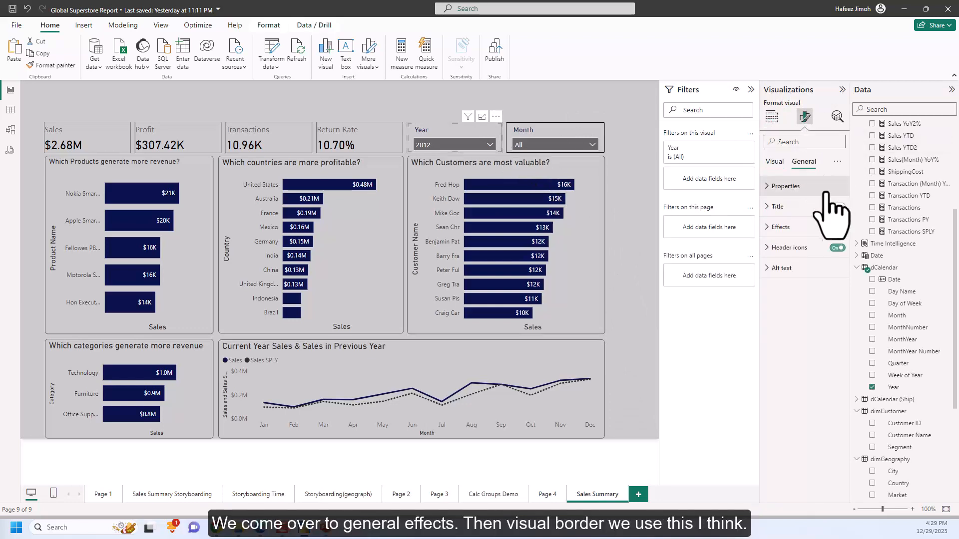
{"action": "left_click", "coordinate": [807, 232]}
{"action": "left_click", "coordinate": [796, 339]}
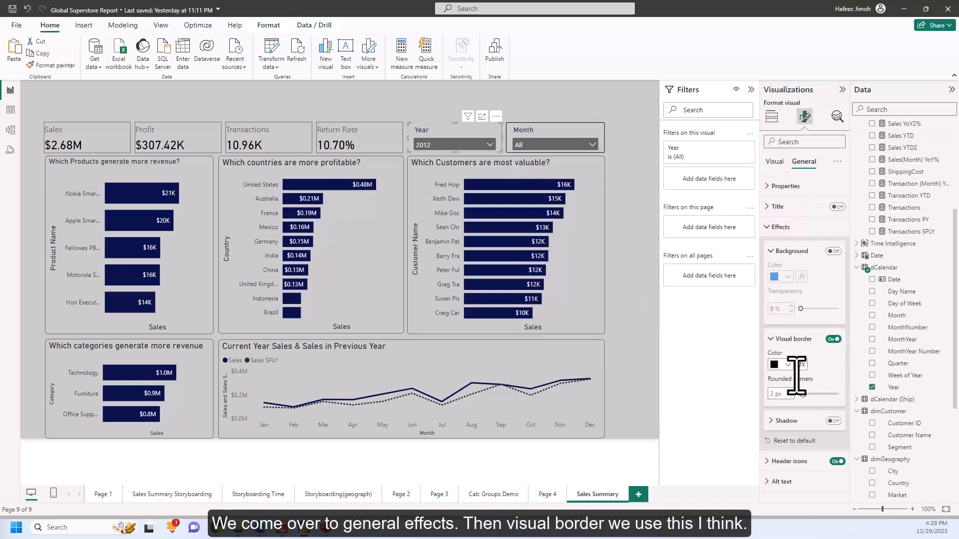
{"action": "left_click", "coordinate": [788, 365]}
{"action": "left_click", "coordinate": [783, 300]}
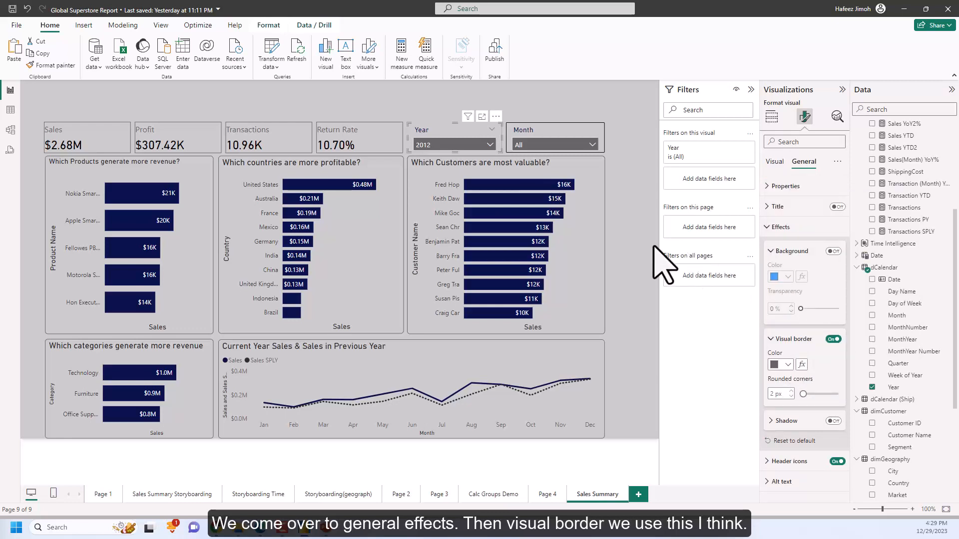
{"action": "left_click", "coordinate": [654, 248]}
Change the Month slicer's visual border color to White, 60% darker, matching the Year slicer
{"action": "left_click", "coordinate": [601, 147]}
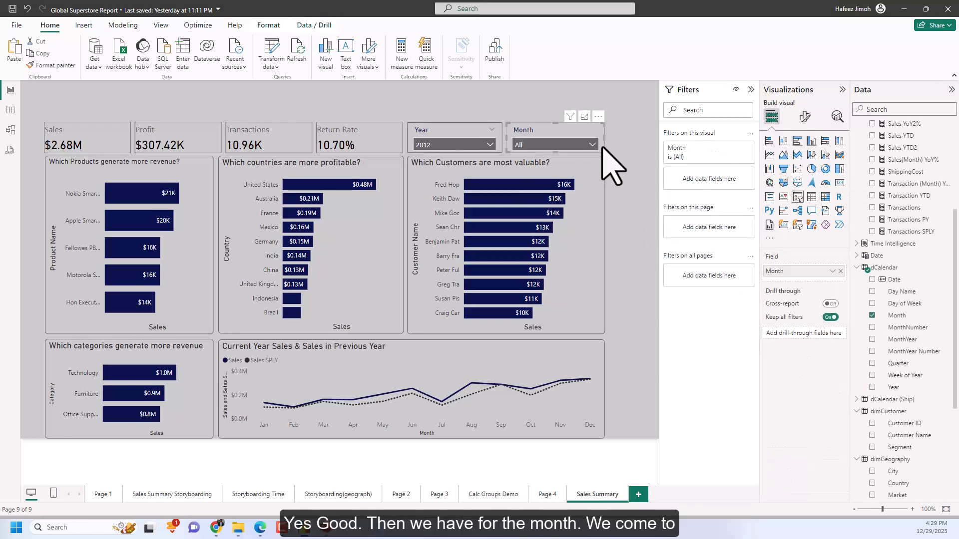
{"action": "left_click", "coordinate": [805, 117]}
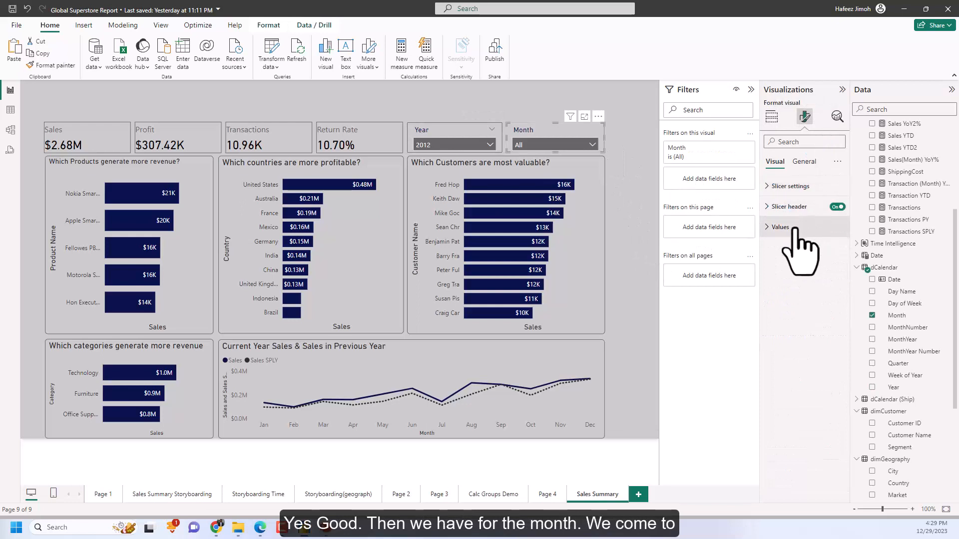
{"action": "left_click", "coordinate": [805, 162]}
{"action": "left_click", "coordinate": [781, 227]}
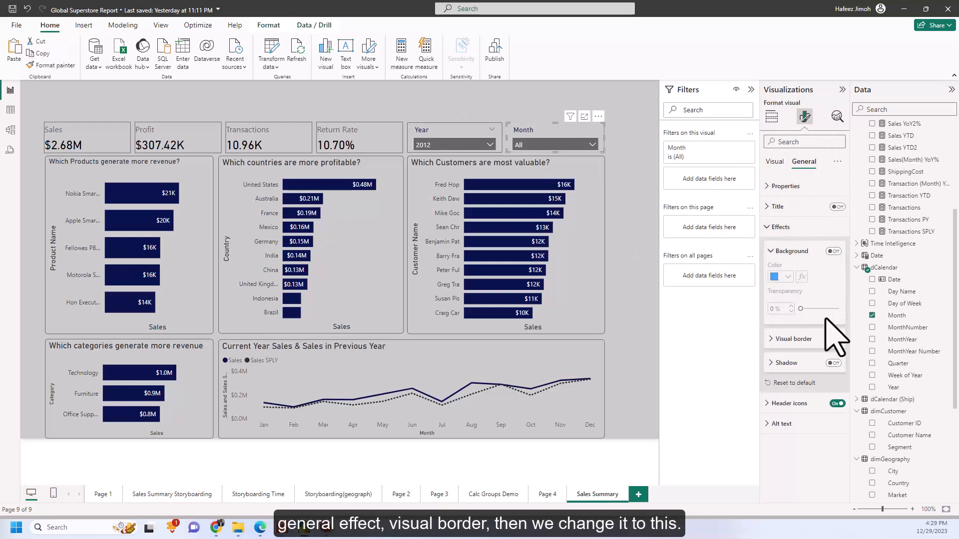
{"action": "left_click", "coordinate": [794, 339]}
{"action": "left_click", "coordinate": [788, 365]}
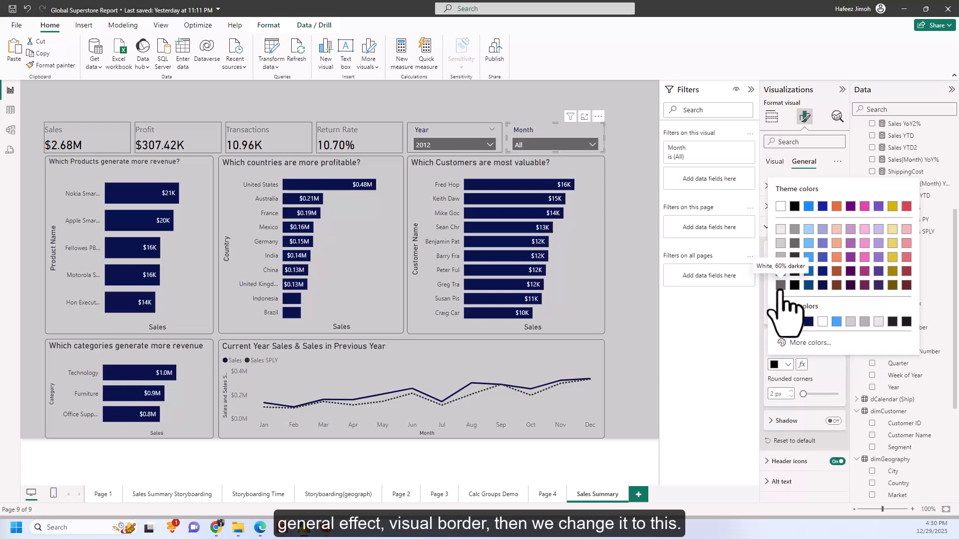
{"action": "left_click", "coordinate": [780, 286]}
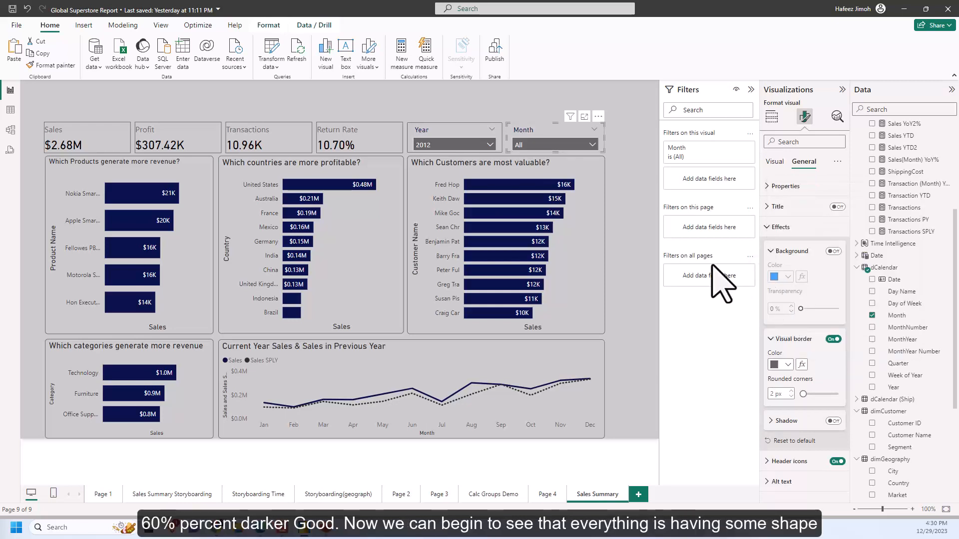
{"action": "left_click", "coordinate": [651, 258]}
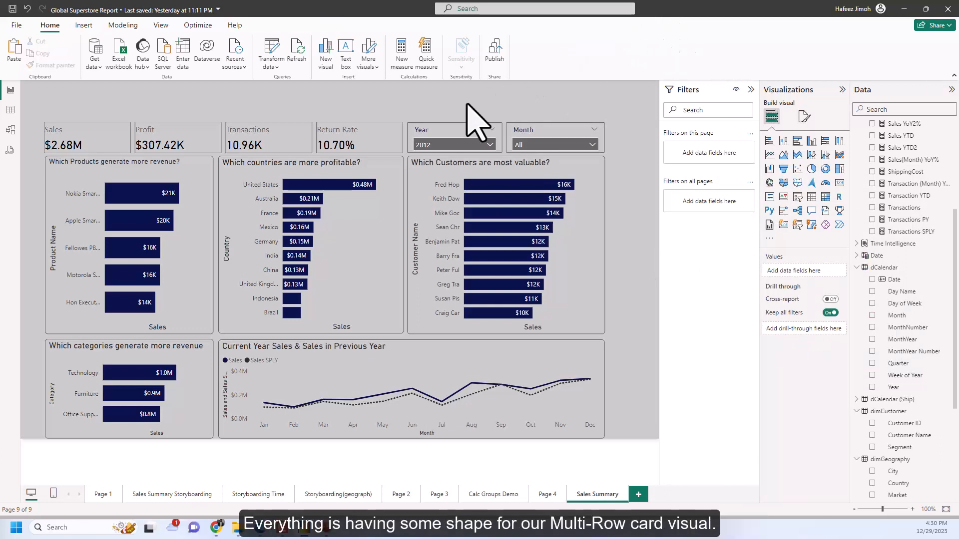
Change the shape of the KPI cards to Rounded Rectangle
{"action": "left_click", "coordinate": [398, 142]}
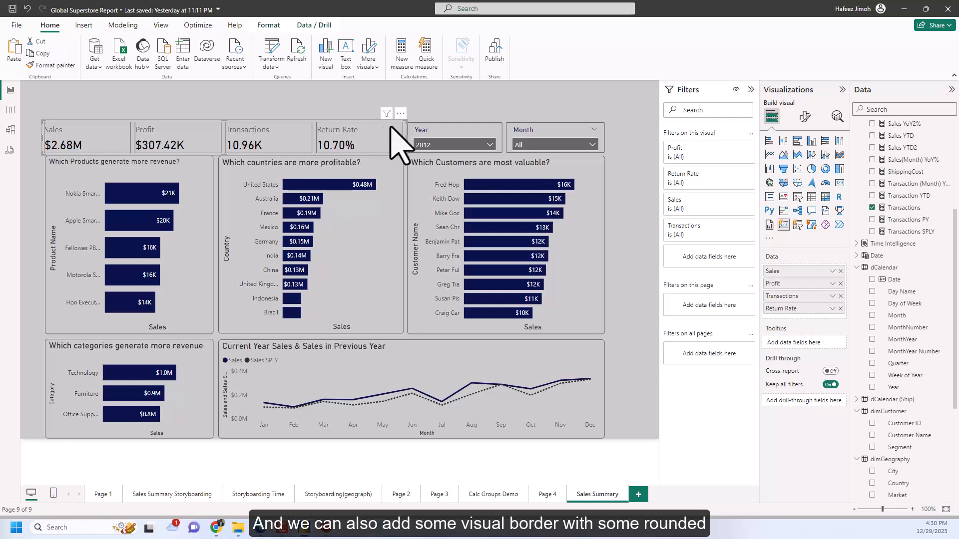
{"action": "left_click", "coordinate": [804, 116]}
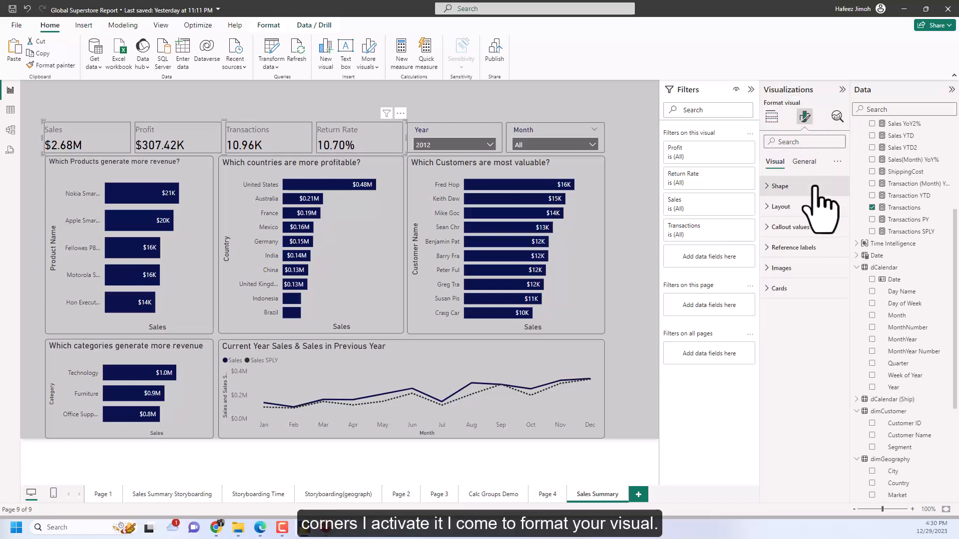
{"action": "left_click", "coordinate": [813, 295]}
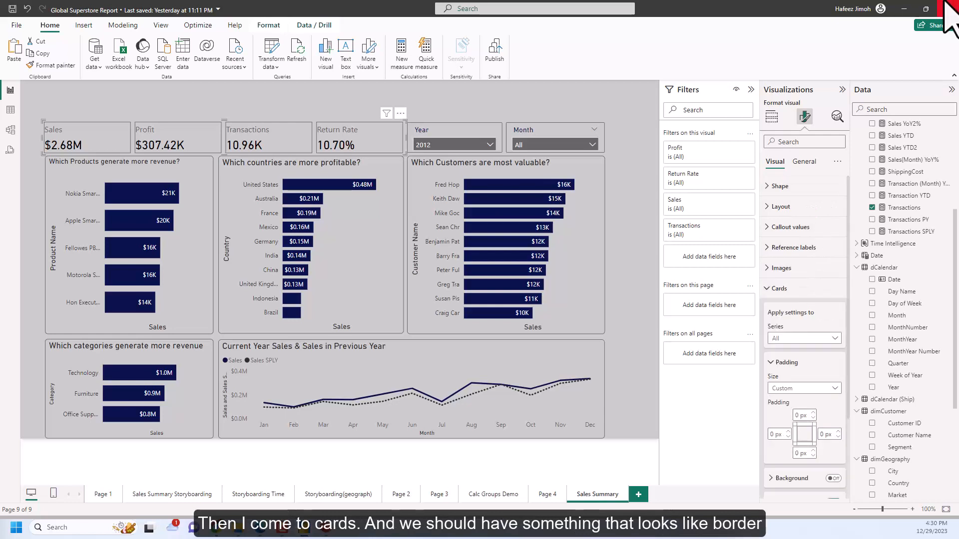
{"action": "scroll", "coordinate": [824, 342], "scroll_direction": "down", "scroll_amount": 3}
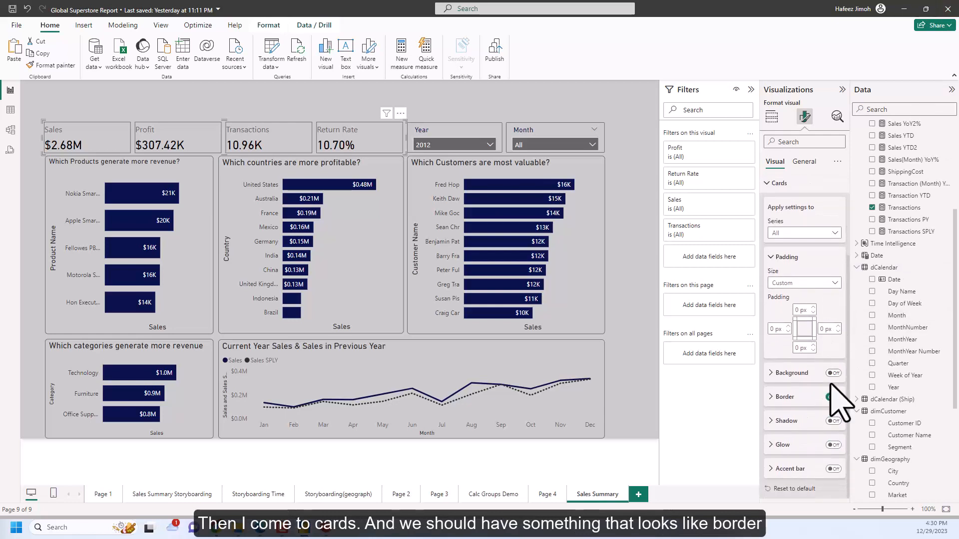
{"action": "left_click", "coordinate": [781, 399]}
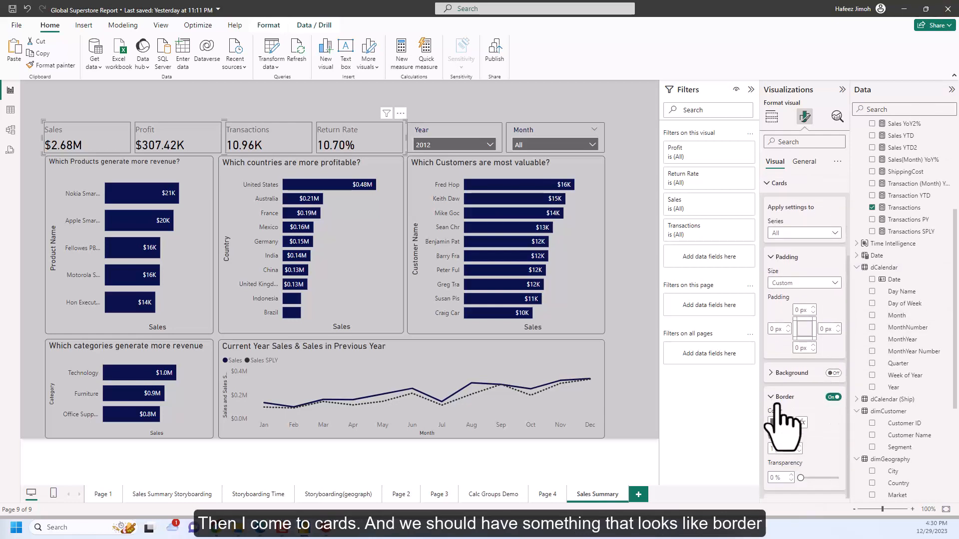
{"action": "scroll", "coordinate": [809, 450], "scroll_direction": "down", "scroll_amount": 1}
{"action": "scroll", "coordinate": [827, 412], "scroll_direction": "down", "scroll_amount": 2}
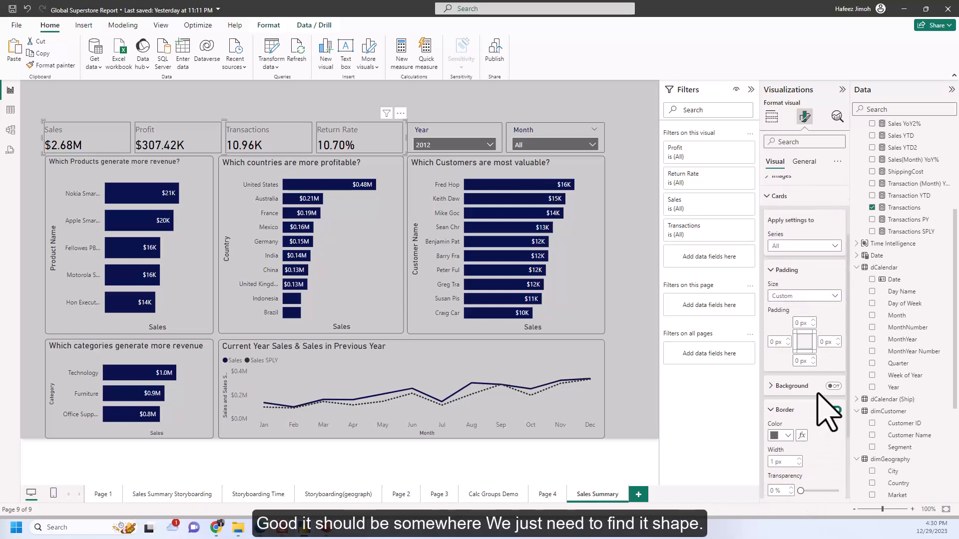
{"action": "scroll", "coordinate": [827, 350], "scroll_direction": "up", "scroll_amount": 5}
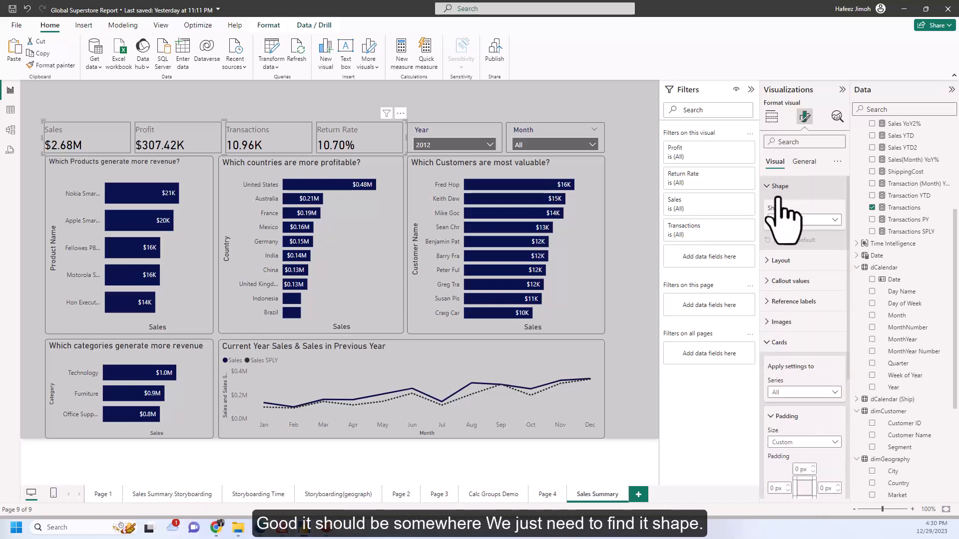
{"action": "left_click", "coordinate": [827, 221]}
{"action": "left_click", "coordinate": [826, 245]}
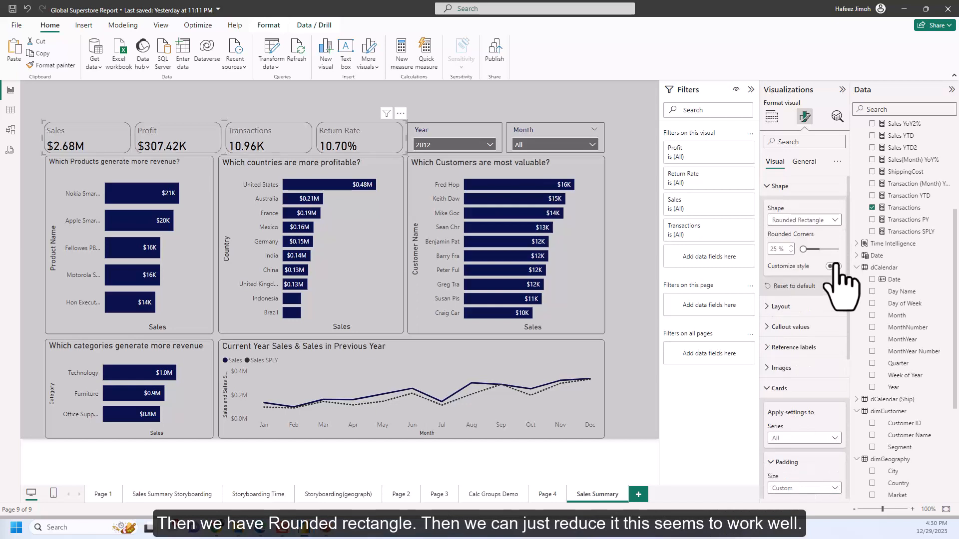
Reduce the rounded corners of the KPI cards to 6%
{"action": "left_click", "coordinate": [789, 251]}
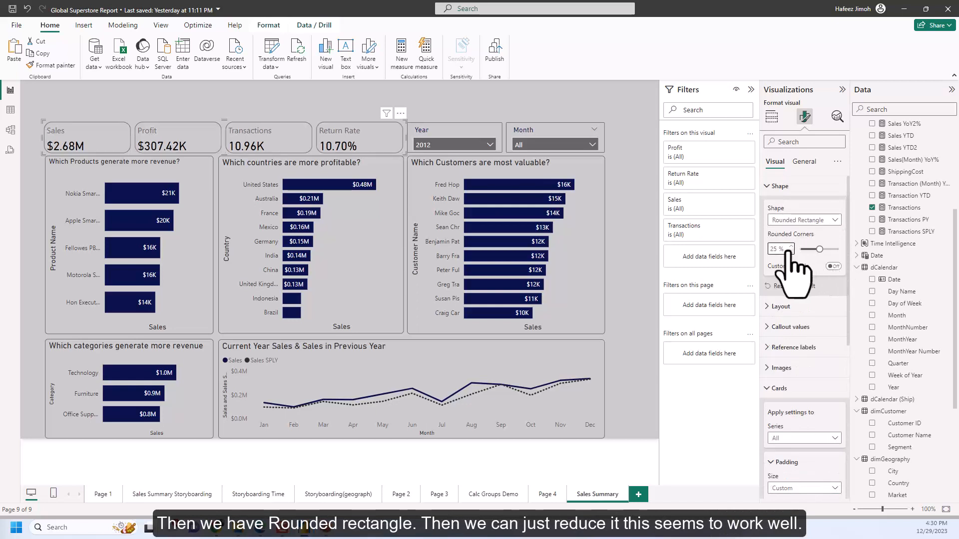
{"action": "left_click", "coordinate": [790, 251]}
{"action": "left_click", "coordinate": [790, 251]}
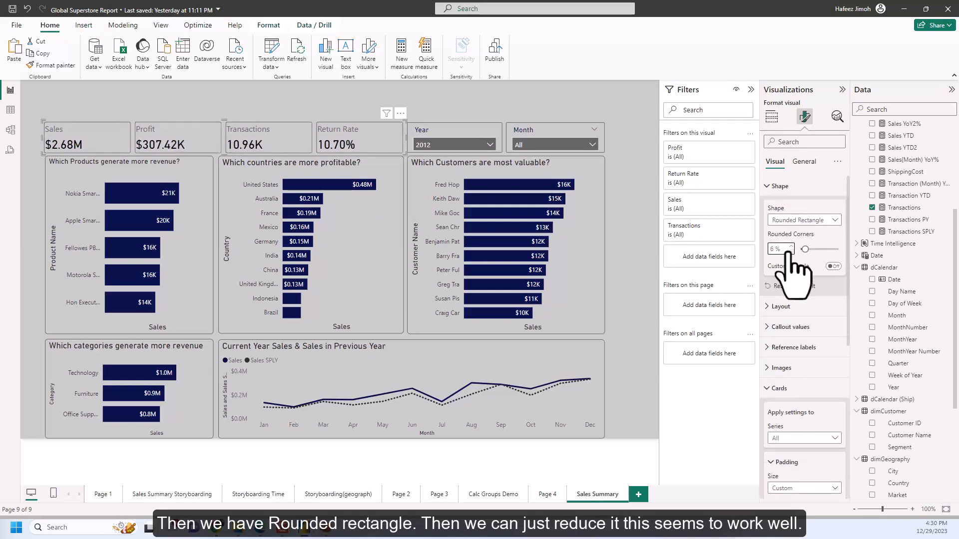
{"action": "left_click", "coordinate": [777, 188]}
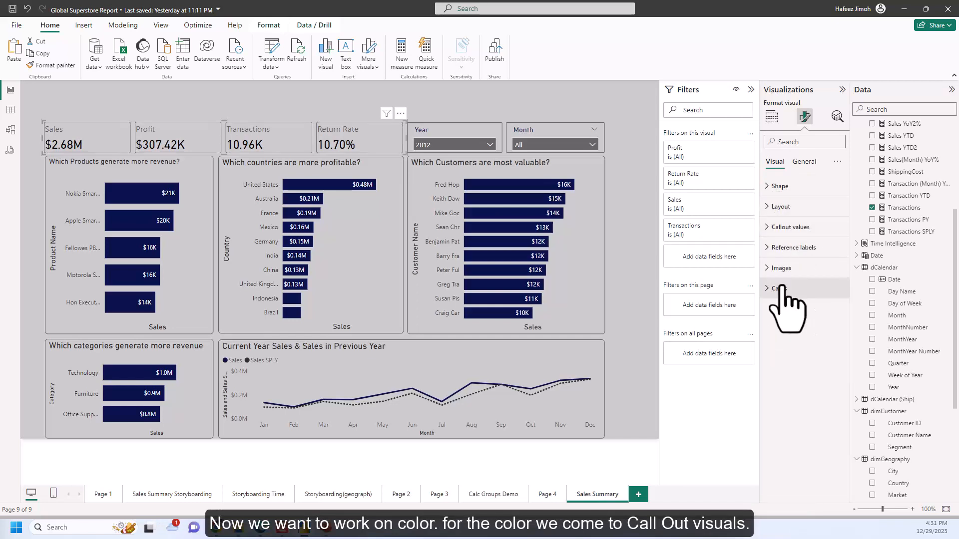
Set the KPI cards' callout value color to the darkest navy theme shade for all series, matching the chart bars
{"action": "left_click", "coordinate": [795, 288]}
{"action": "left_click", "coordinate": [791, 226]}
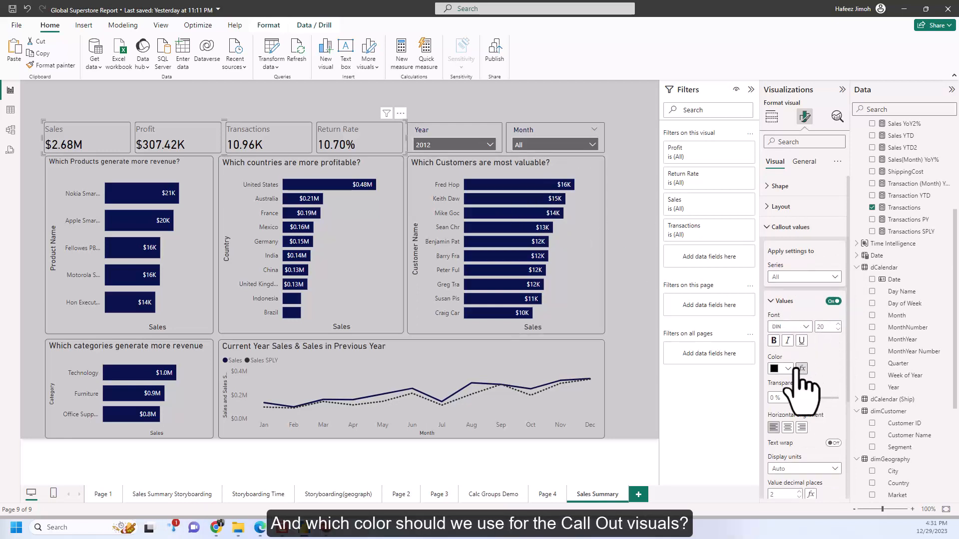
{"action": "left_click", "coordinate": [785, 369]}
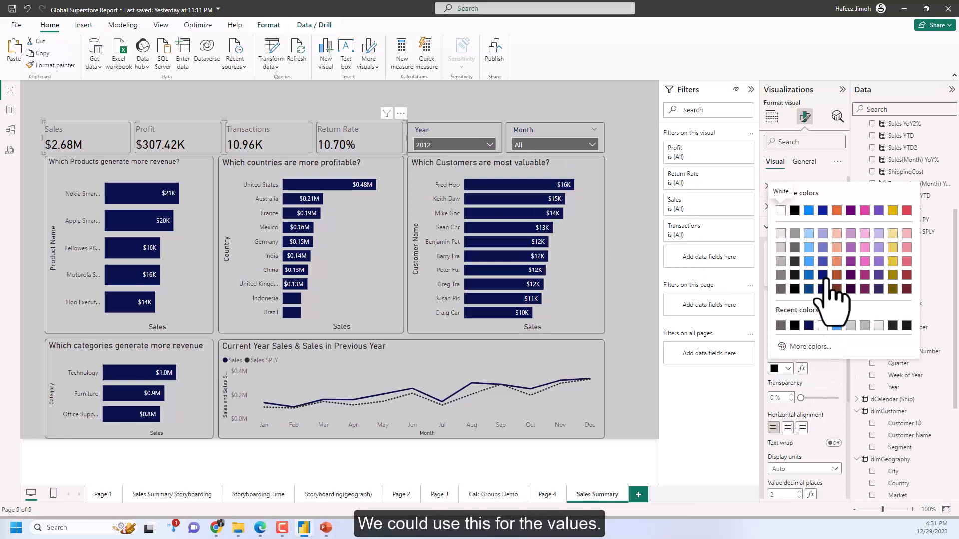
{"action": "left_click", "coordinate": [829, 379]}
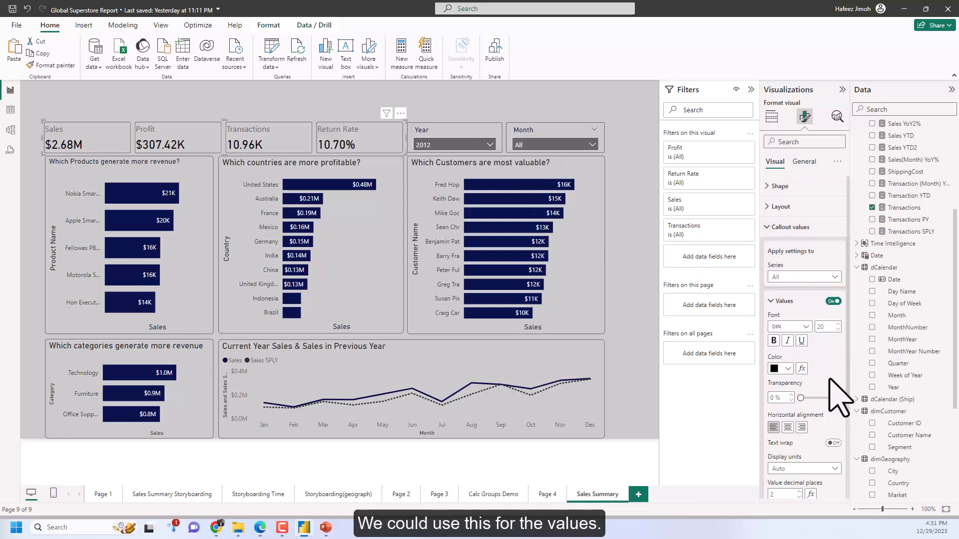
{"action": "left_click", "coordinate": [789, 370]}
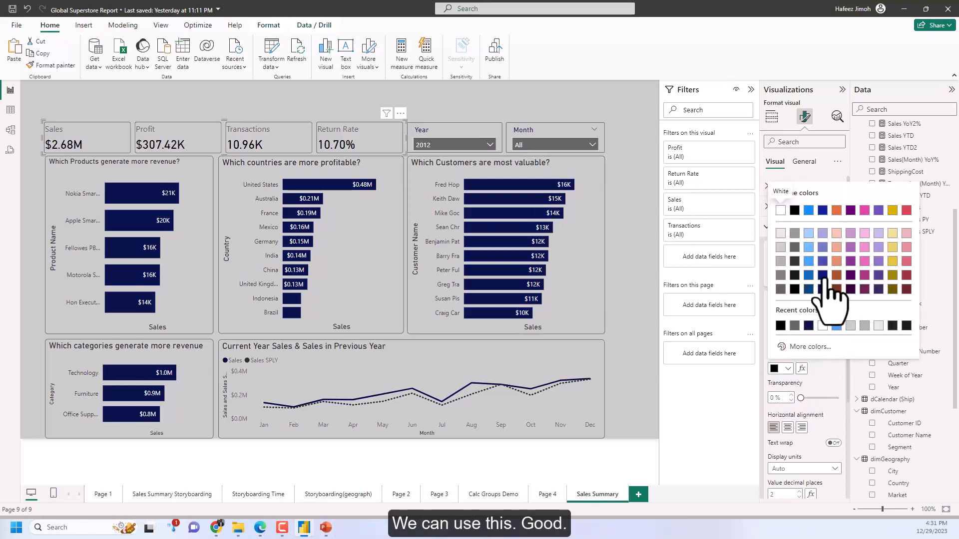
{"action": "left_click", "coordinate": [823, 276]}
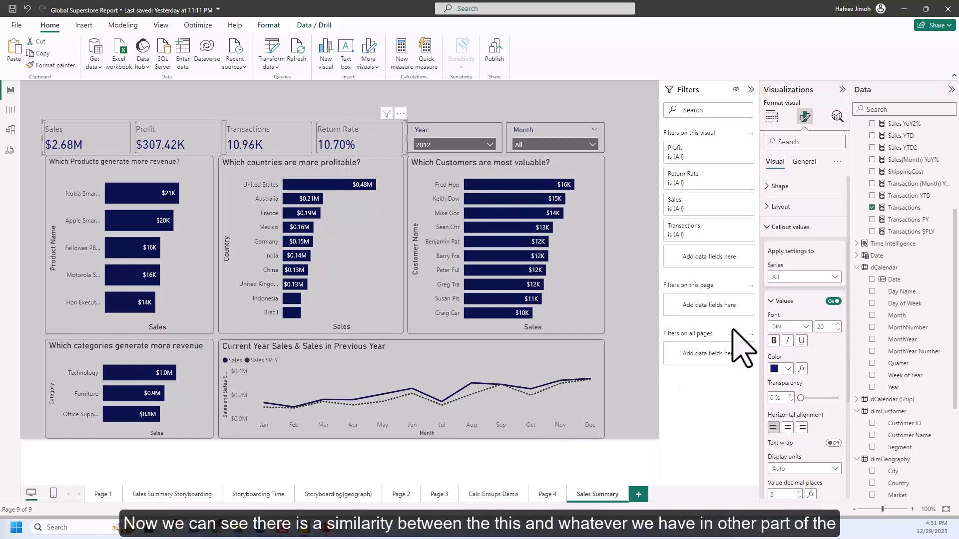
{"action": "left_click", "coordinate": [788, 368]}
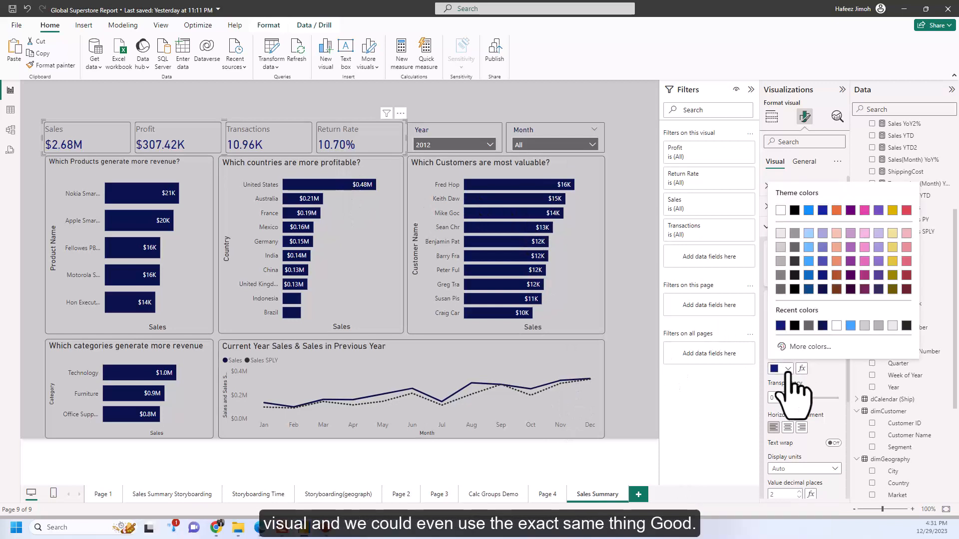
{"action": "left_click", "coordinate": [823, 289]}
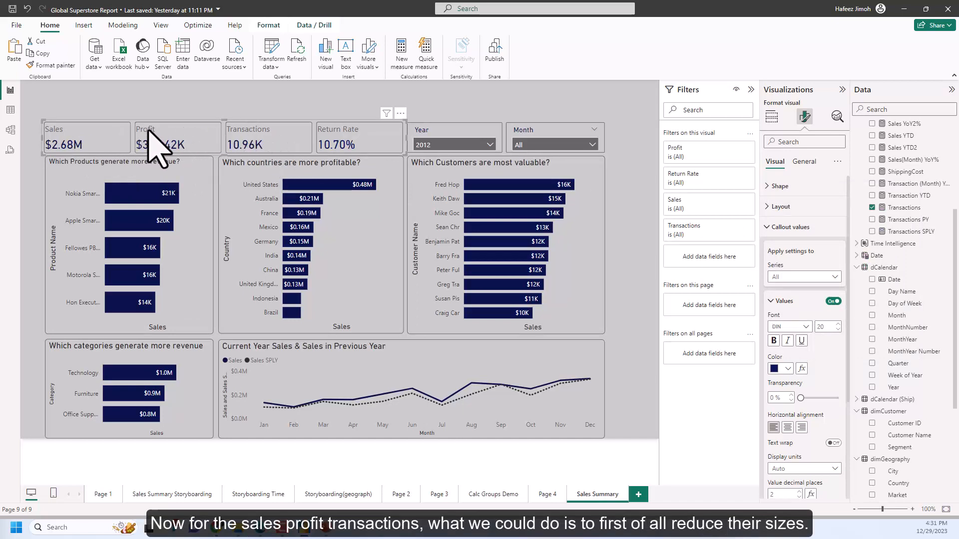
Look through the KPI cards' callout value and reference label settings, with all series selected, for the label formatting options
{"action": "scroll", "coordinate": [812, 270], "scroll_direction": "down", "scroll_amount": 2}
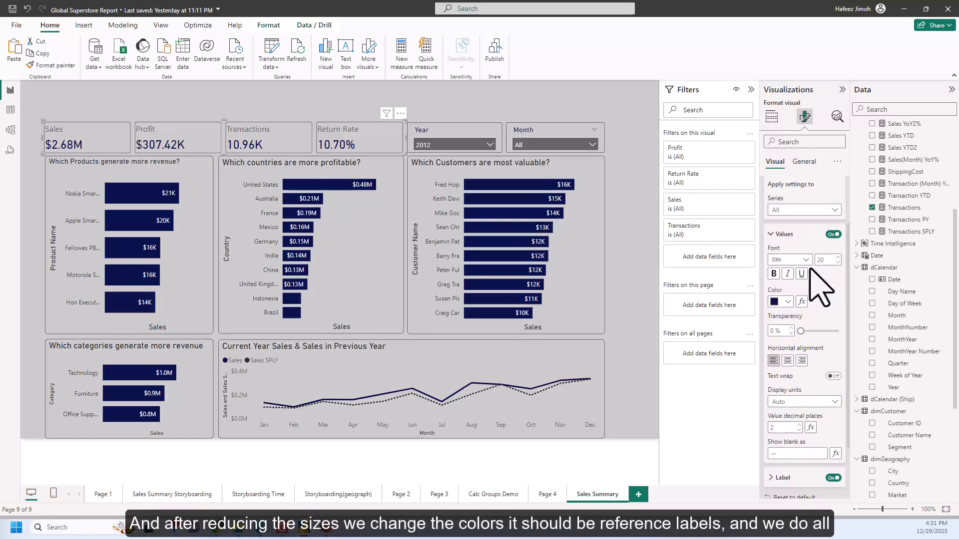
{"action": "scroll", "coordinate": [813, 274], "scroll_direction": "up", "scroll_amount": 2}
{"action": "left_click", "coordinate": [785, 230]}
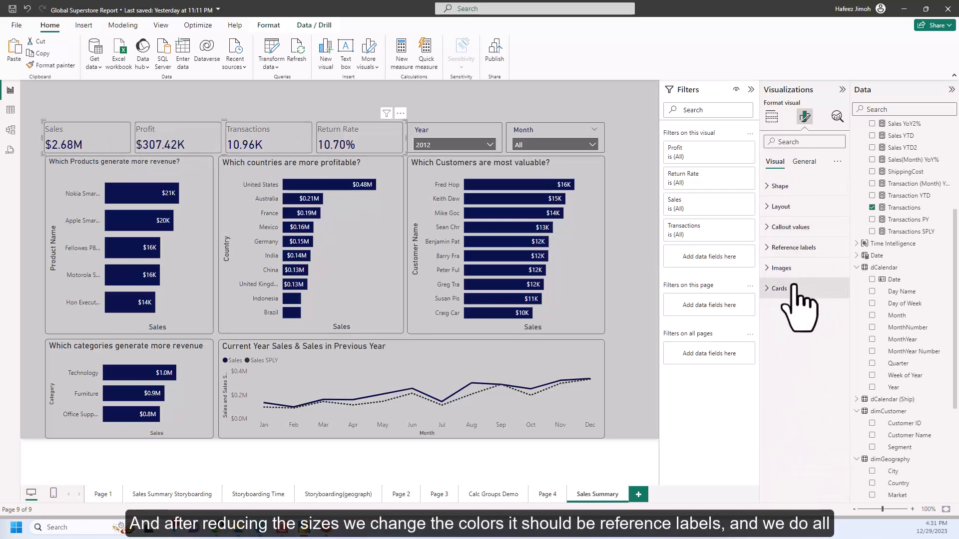
{"action": "left_click", "coordinate": [795, 247]}
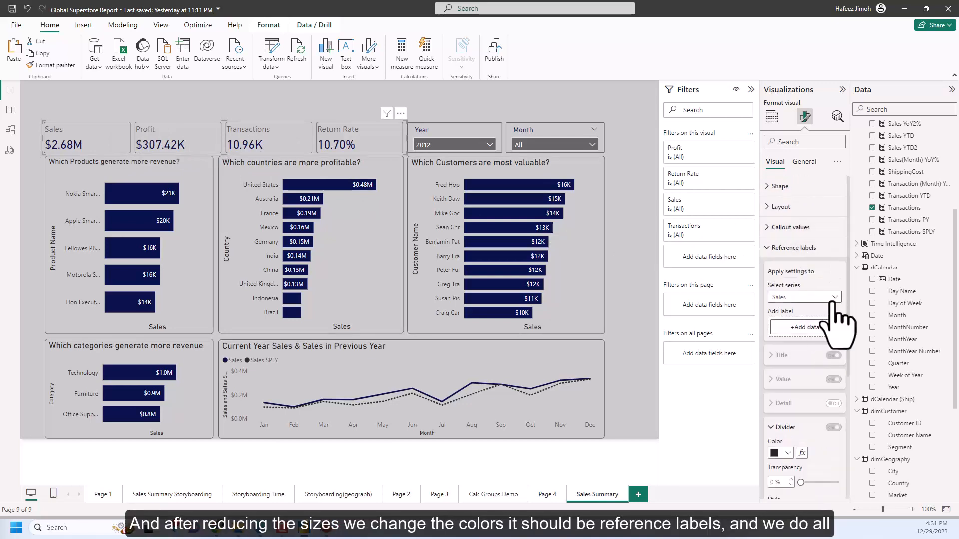
{"action": "left_click", "coordinate": [831, 300]}
{"action": "left_click", "coordinate": [827, 310]}
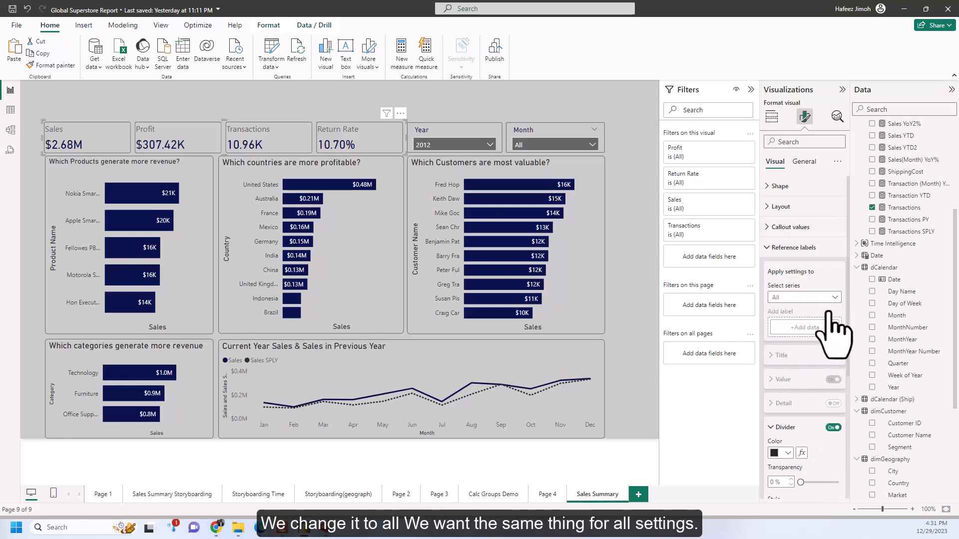
{"action": "scroll", "coordinate": [830, 332], "scroll_direction": "down", "scroll_amount": 4}
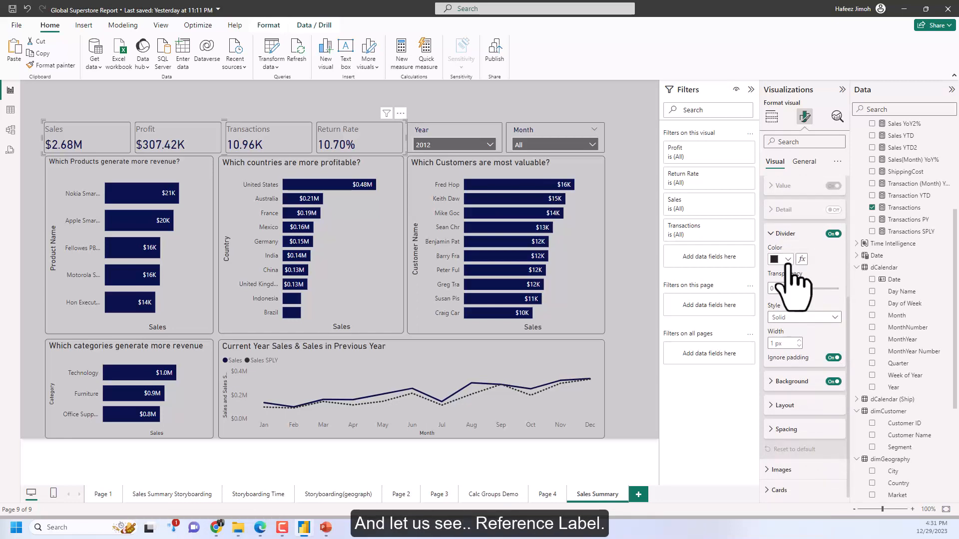
{"action": "scroll", "coordinate": [827, 280], "scroll_direction": "up", "scroll_amount": 4}
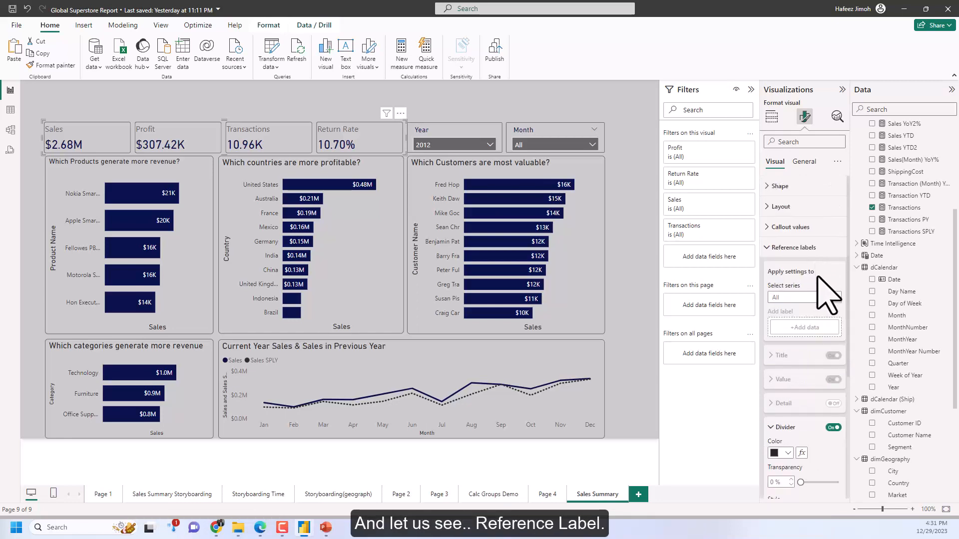
{"action": "left_click", "coordinate": [793, 248]}
Set the callout label color on the KPI cards to the darkest black theme shade and deselect the visual
{"action": "left_click", "coordinate": [818, 228]}
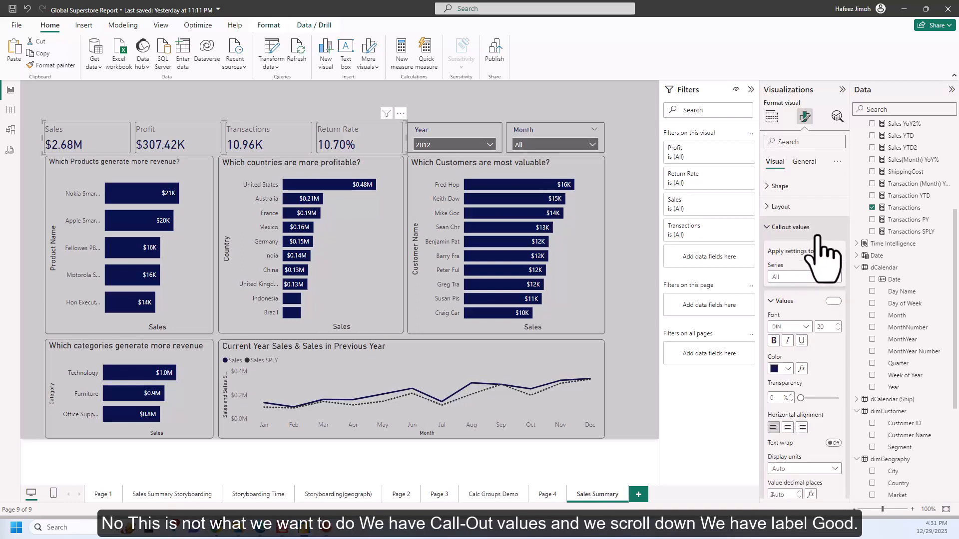
{"action": "scroll", "coordinate": [819, 300], "scroll_direction": "down", "scroll_amount": 3}
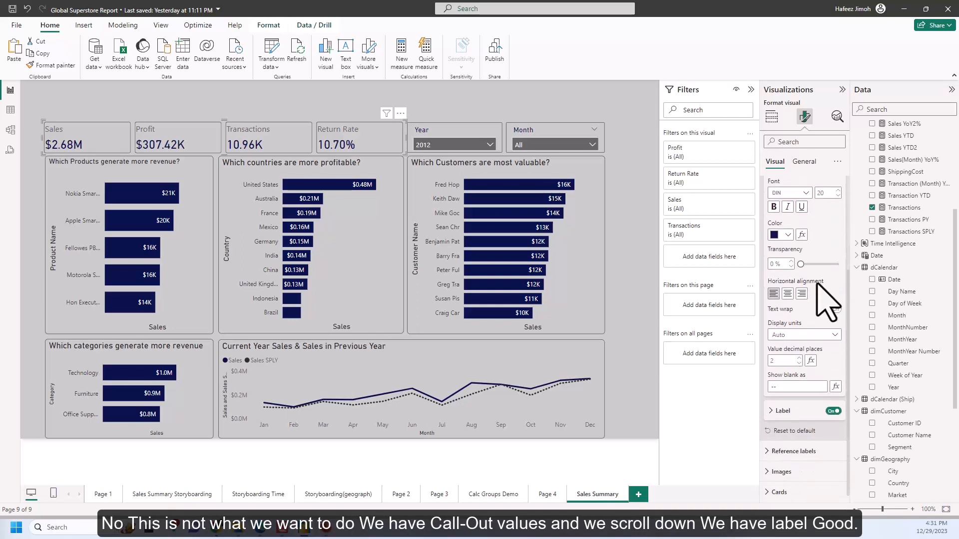
{"action": "left_click", "coordinate": [780, 412]}
{"action": "scroll", "coordinate": [804, 430], "scroll_direction": "down", "scroll_amount": 3}
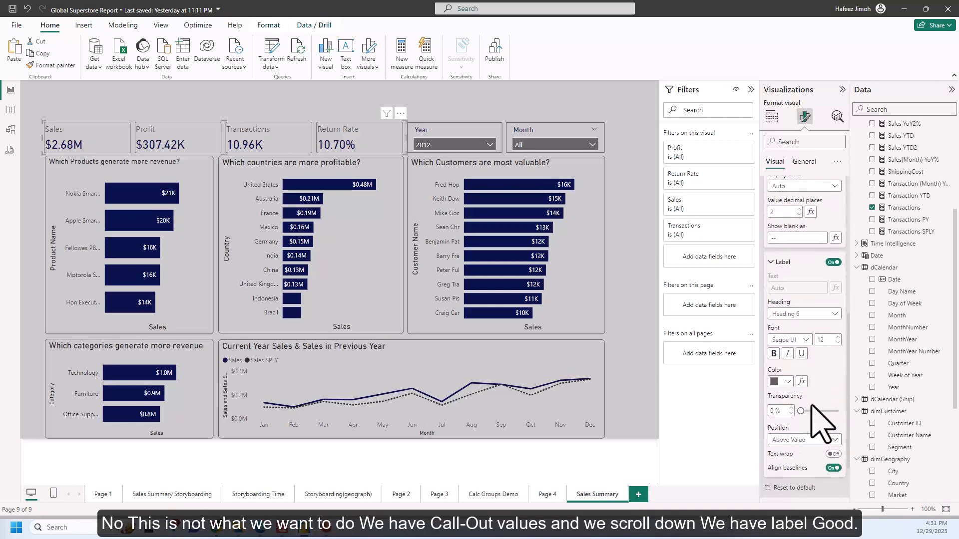
{"action": "left_click", "coordinate": [783, 381]}
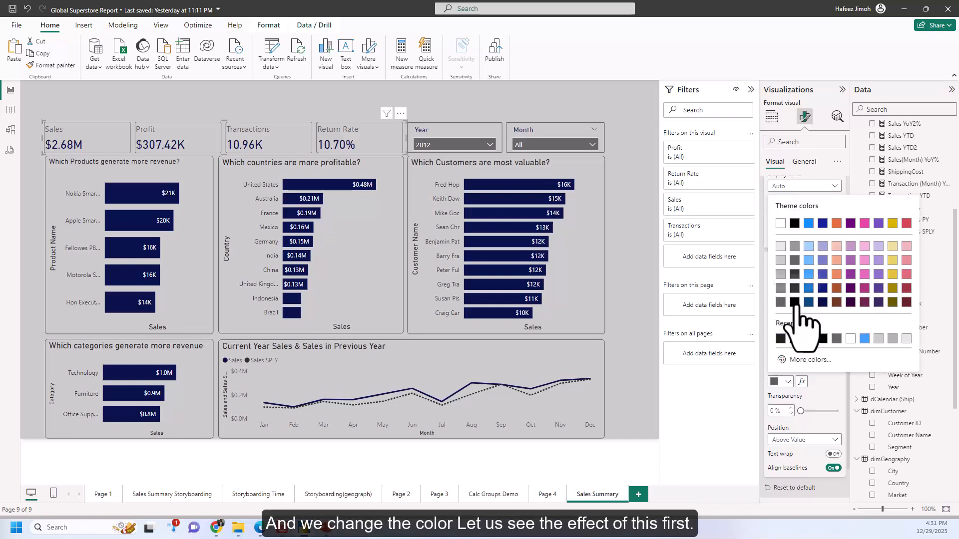
{"action": "left_click", "coordinate": [795, 302]}
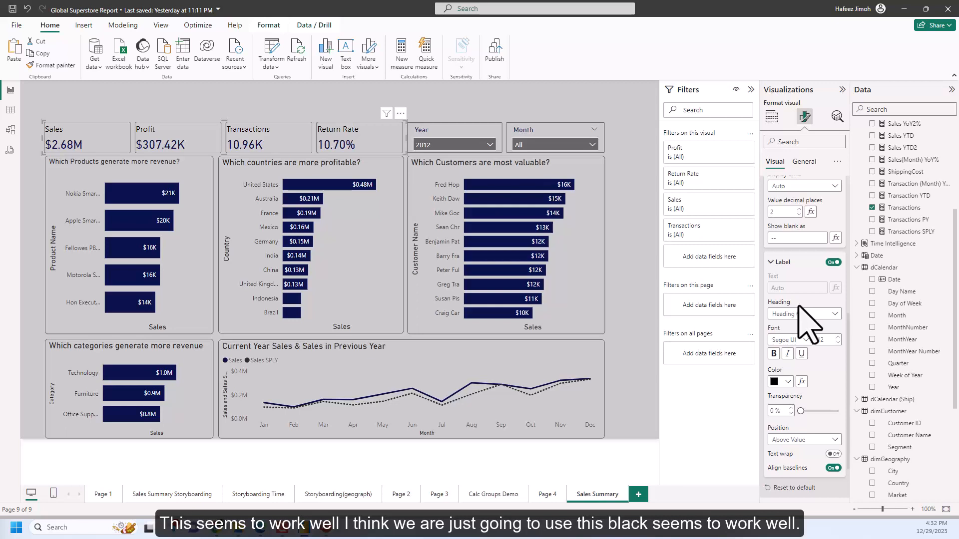
{"action": "left_click", "coordinate": [787, 381]}
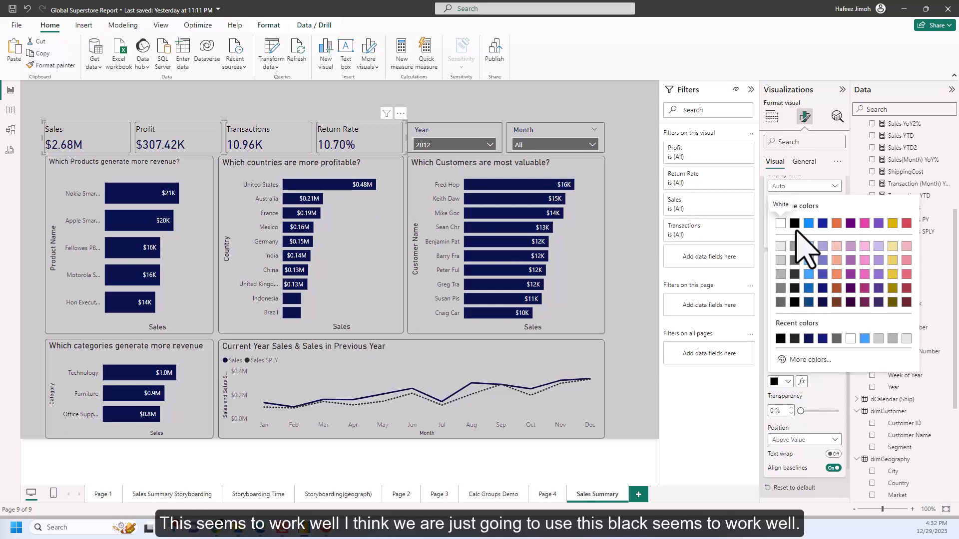
{"action": "left_click", "coordinate": [794, 304]}
{"action": "left_click", "coordinate": [646, 296]}
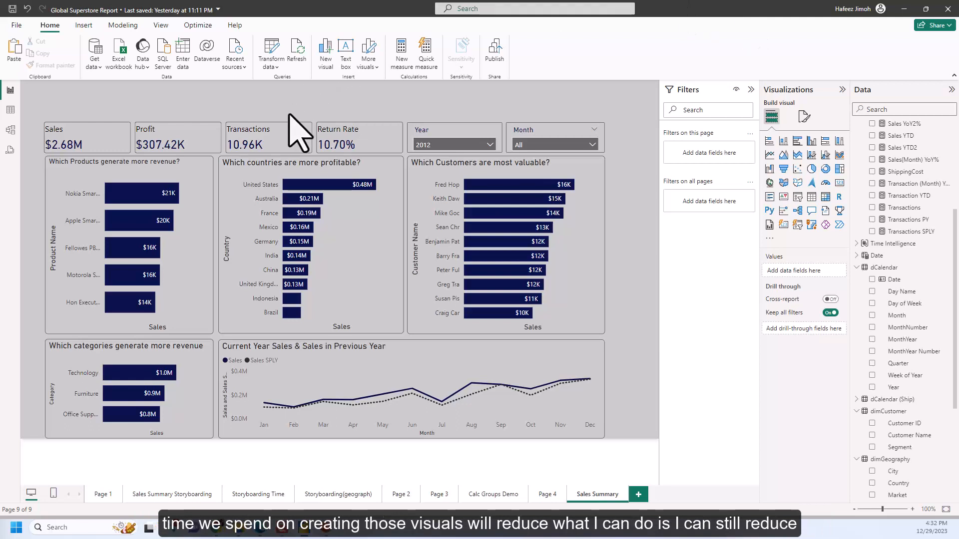
Resize the KPI card visual slightly smaller from its lower corner, undoing the last adjustment
{"action": "left_click", "coordinate": [283, 137]}
{"action": "left_click_drag", "start_coordinate": [406, 153], "coordinate": [390, 151]}
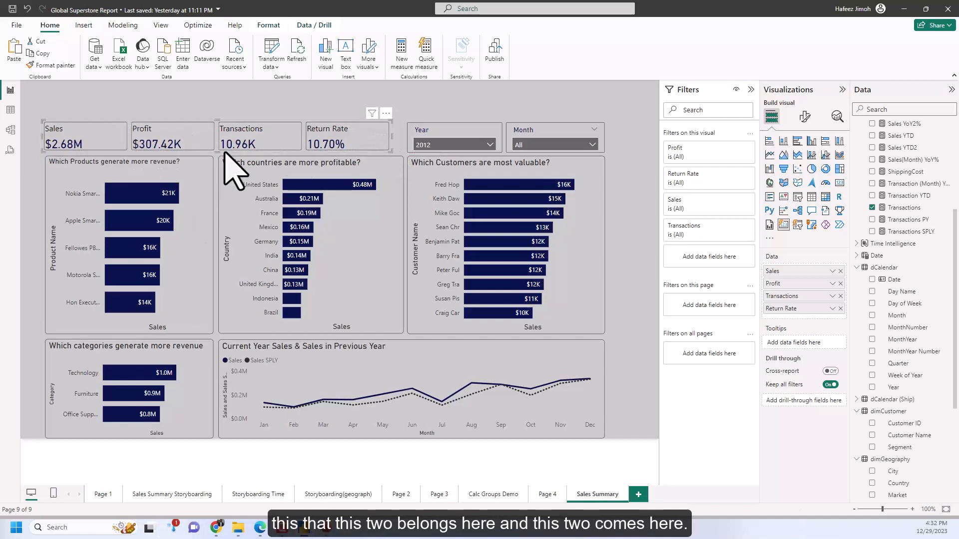
{"action": "left_click_drag", "start_coordinate": [389, 149], "coordinate": [389, 149]}
{"action": "key", "text": "ctrl+z"}
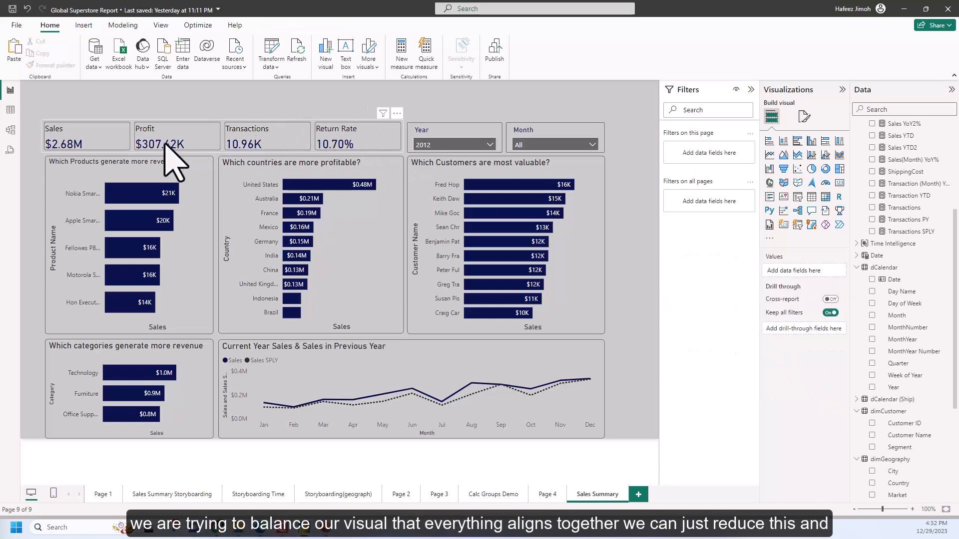
Narrow the line chart and countries chart from their left edges and widen the products and categories charts, aligning them with the Transactions card
{"action": "left_click", "coordinate": [229, 351]}
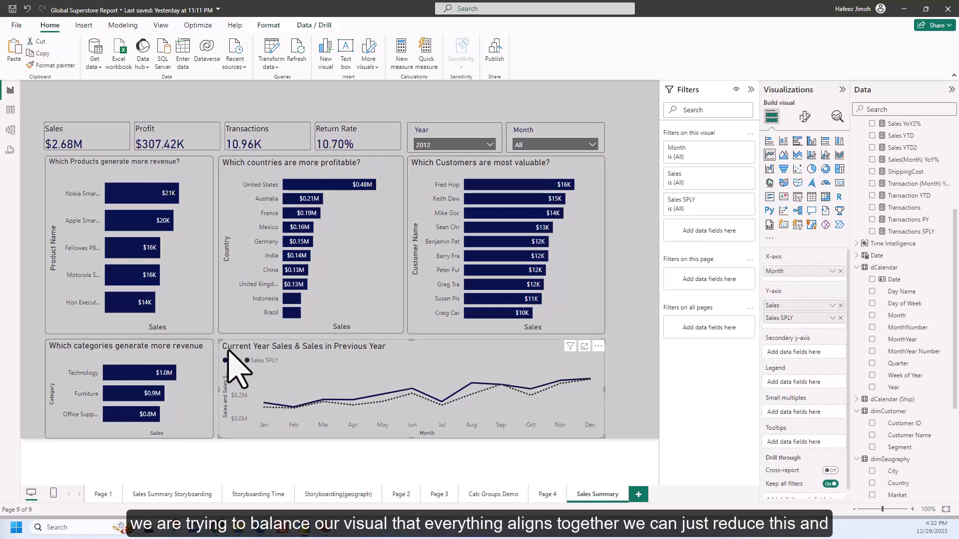
{"action": "left_click_drag", "start_coordinate": [216, 342], "coordinate": [218, 328]}
{"action": "left_click", "coordinate": [231, 330]}
{"action": "left_click", "coordinate": [204, 270]}
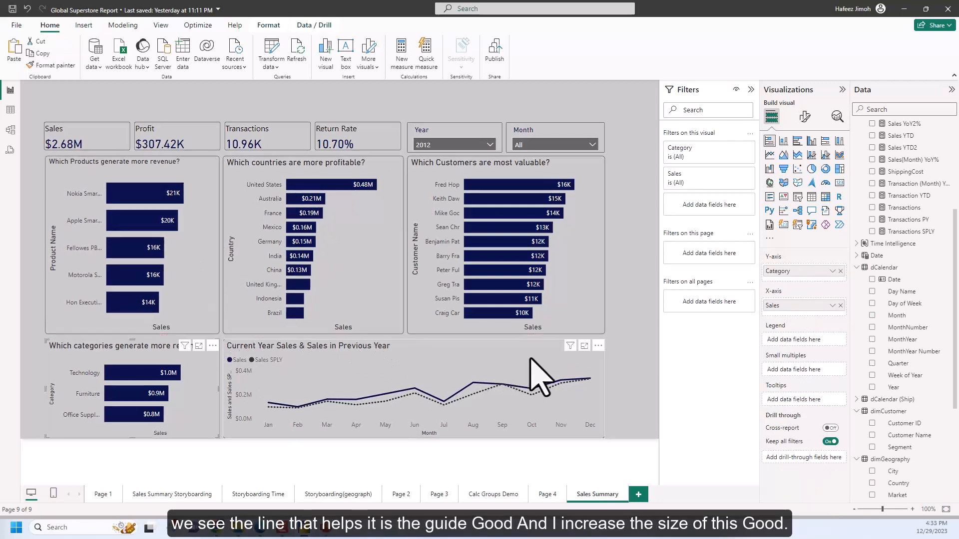
Adjust the Month slicer from its lower corner to line up with the customers chart's edge, and deselect it
{"action": "left_click", "coordinate": [642, 356]}
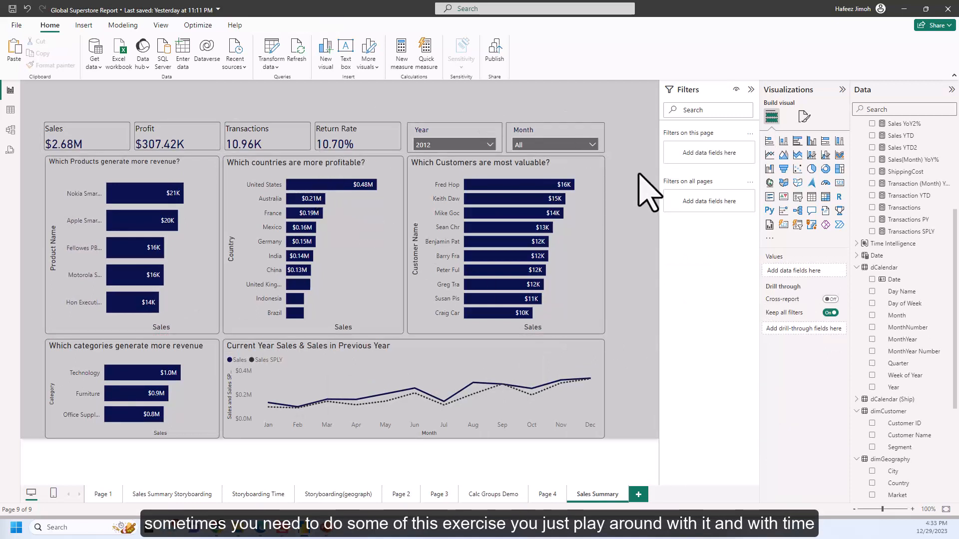
{"action": "left_click", "coordinate": [603, 151]}
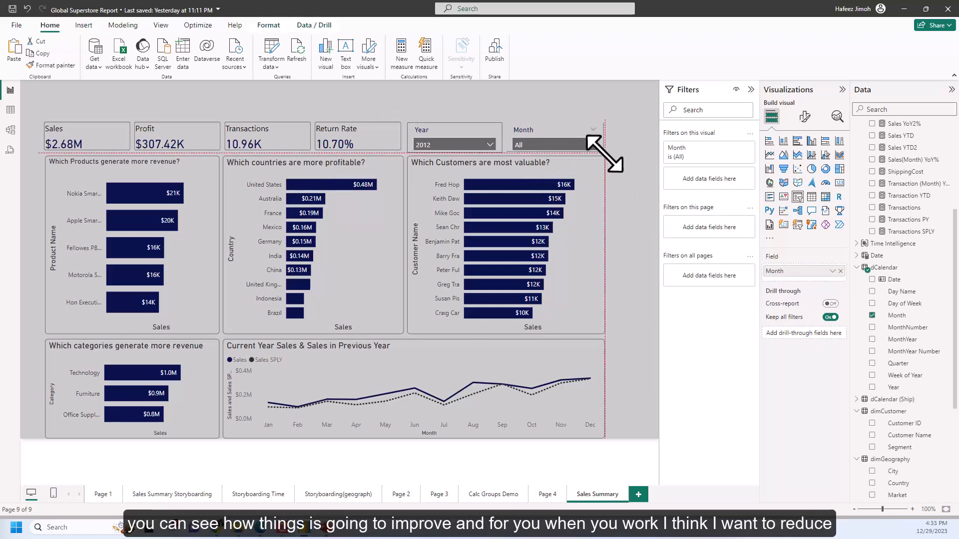
{"action": "left_click", "coordinate": [610, 162]}
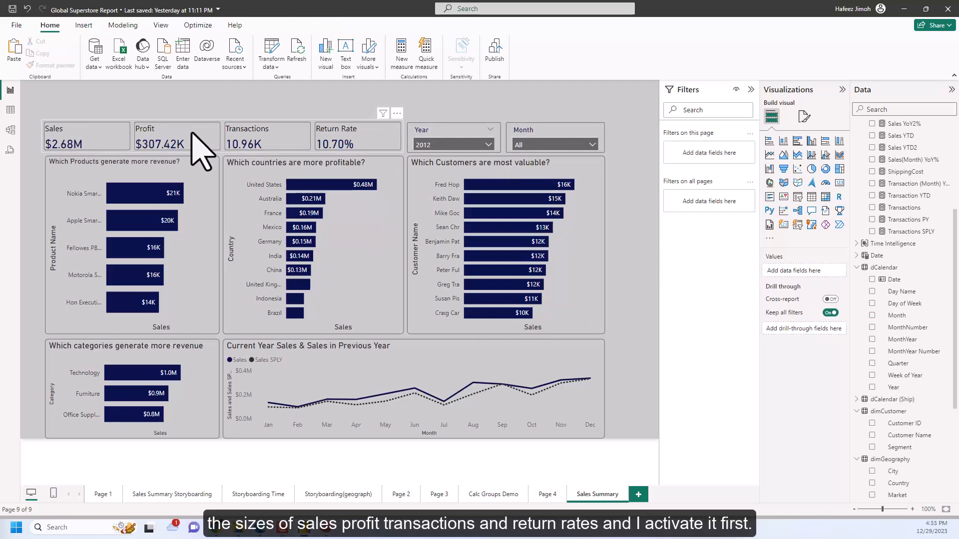
Set the callout label font size on the KPI card visual to 11 for all series
{"action": "left_click", "coordinate": [383, 142]}
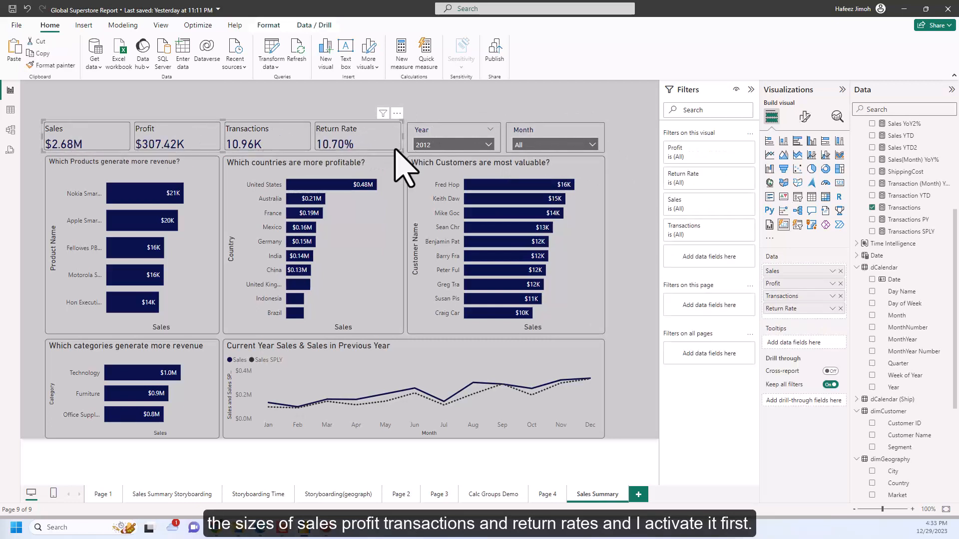
{"action": "left_click", "coordinate": [806, 117]}
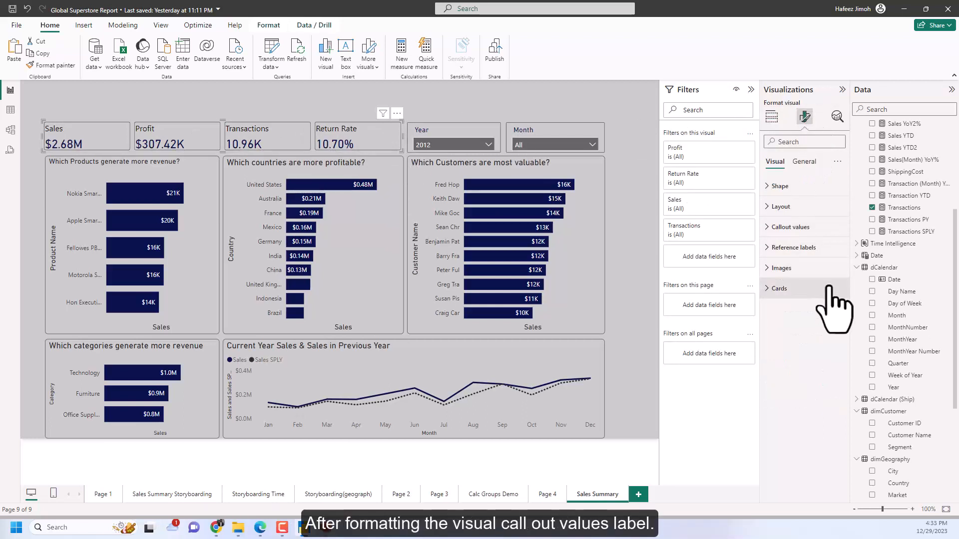
{"action": "left_click", "coordinate": [819, 230]}
{"action": "scroll", "coordinate": [824, 320], "scroll_direction": "down", "scroll_amount": 5}
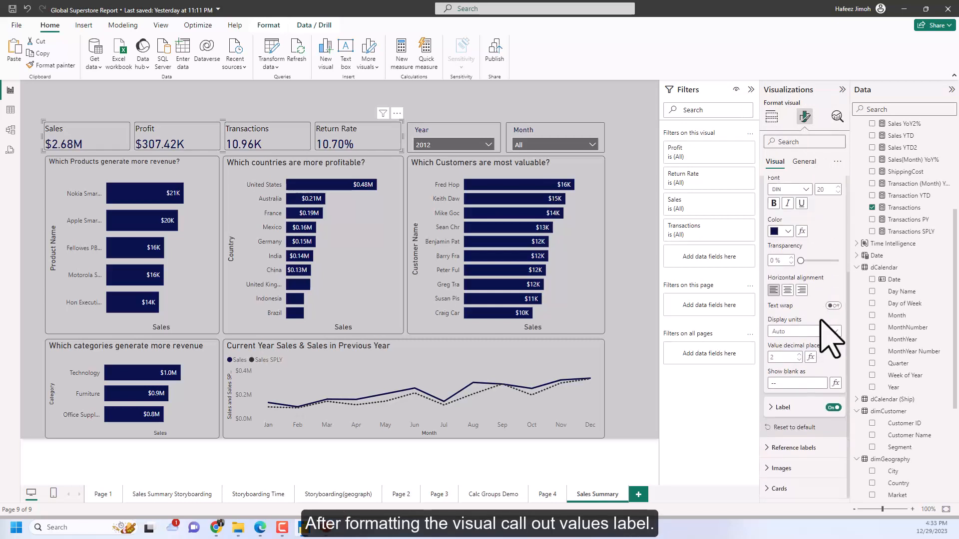
{"action": "left_click", "coordinate": [807, 409]}
{"action": "scroll", "coordinate": [814, 440], "scroll_direction": "down", "scroll_amount": 2}
{"action": "scroll", "coordinate": [812, 435], "scroll_direction": "down", "scroll_amount": 1}
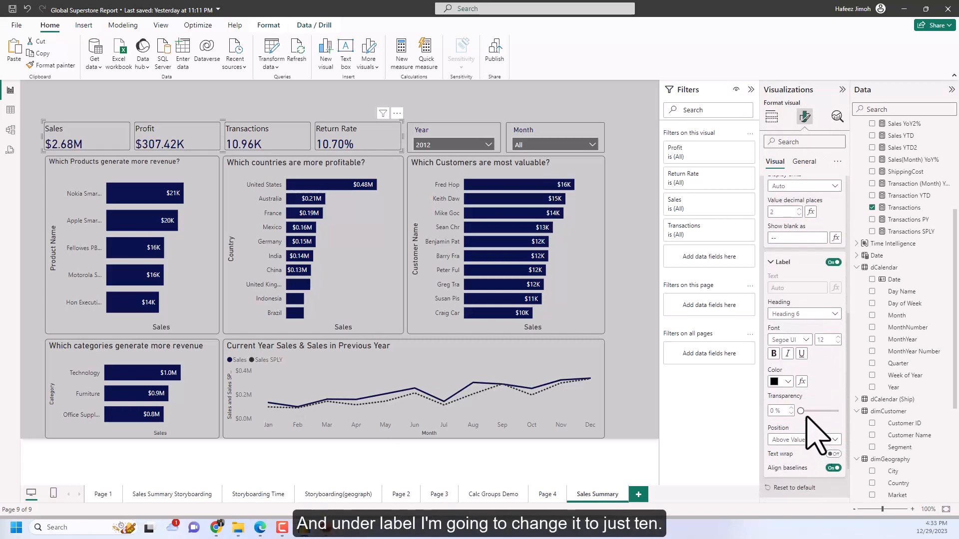
{"action": "left_click", "coordinate": [838, 337]}
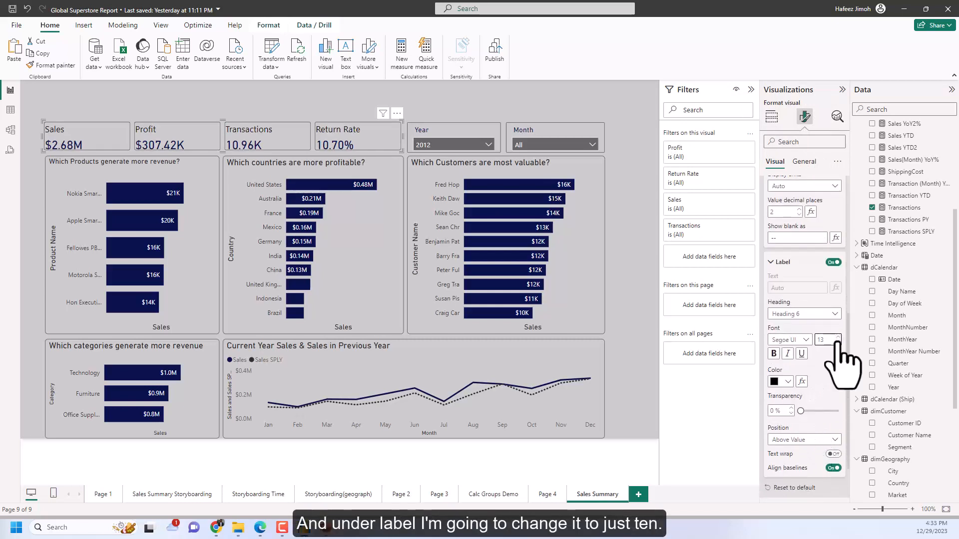
{"action": "left_click", "coordinate": [839, 343]}
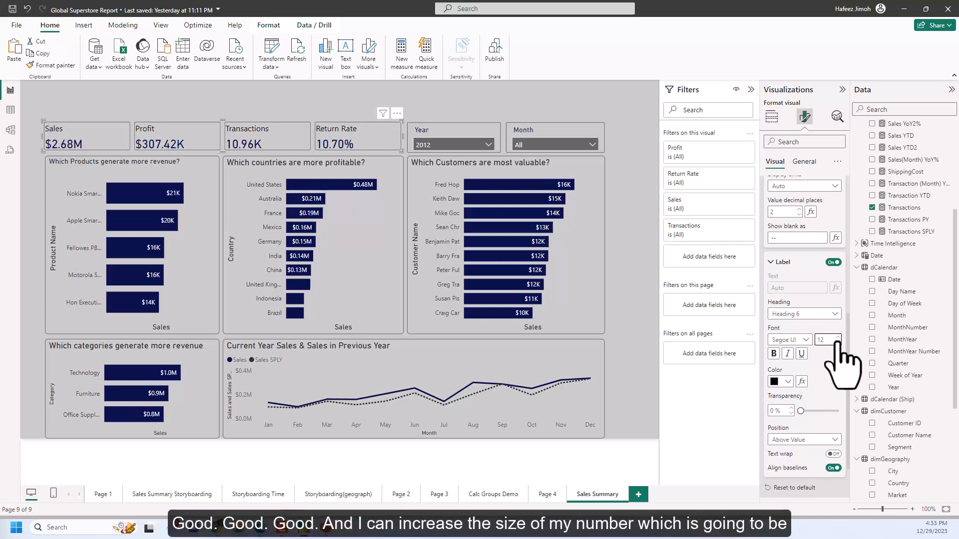
{"action": "left_click", "coordinate": [839, 343]}
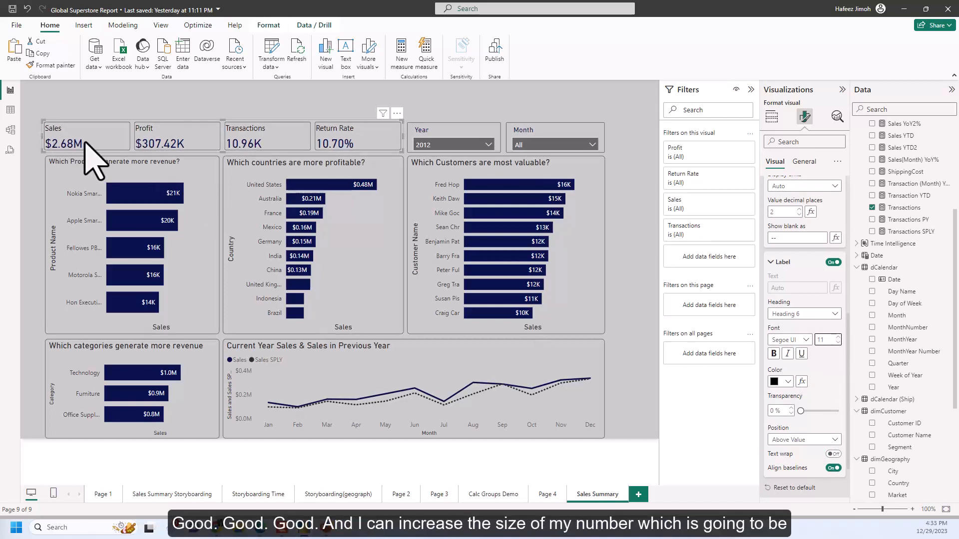
Set the KPI cards' callout value font size to 21 and their label font size to 10, and deselect the visual
{"action": "scroll", "coordinate": [820, 306], "scroll_direction": "up", "scroll_amount": 4}
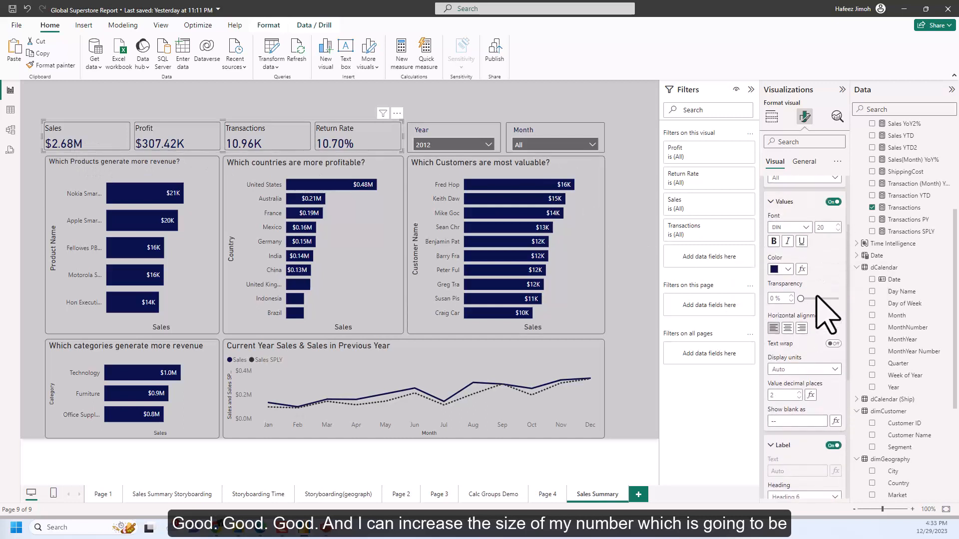
{"action": "scroll", "coordinate": [827, 313], "scroll_direction": "up", "scroll_amount": 1}
{"action": "left_click", "coordinate": [838, 235]}
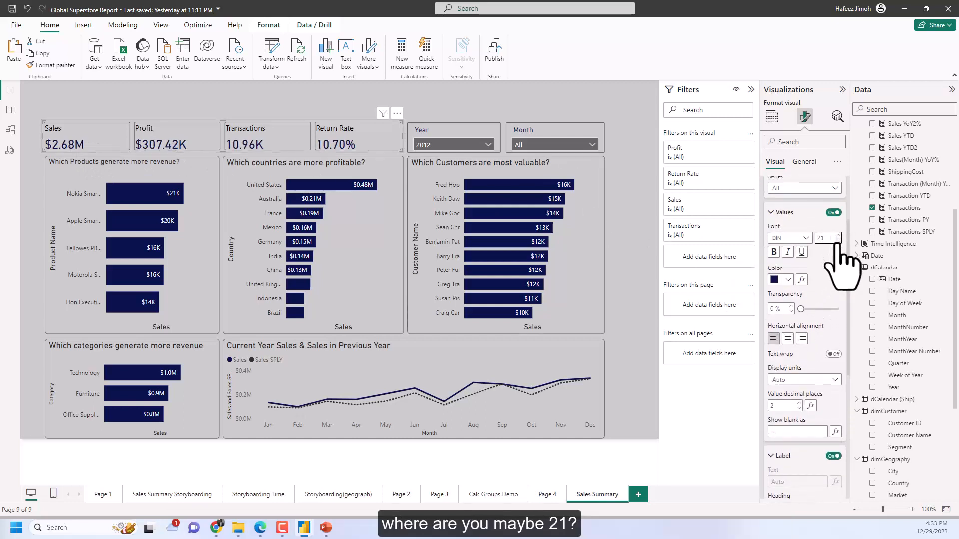
{"action": "scroll", "coordinate": [834, 419], "scroll_direction": "down", "scroll_amount": 3}
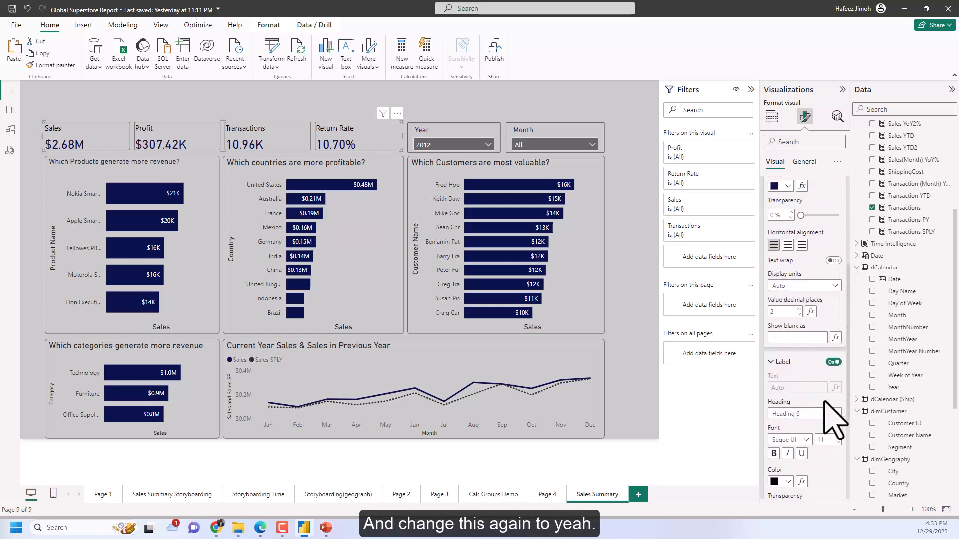
{"action": "left_click", "coordinate": [838, 391]}
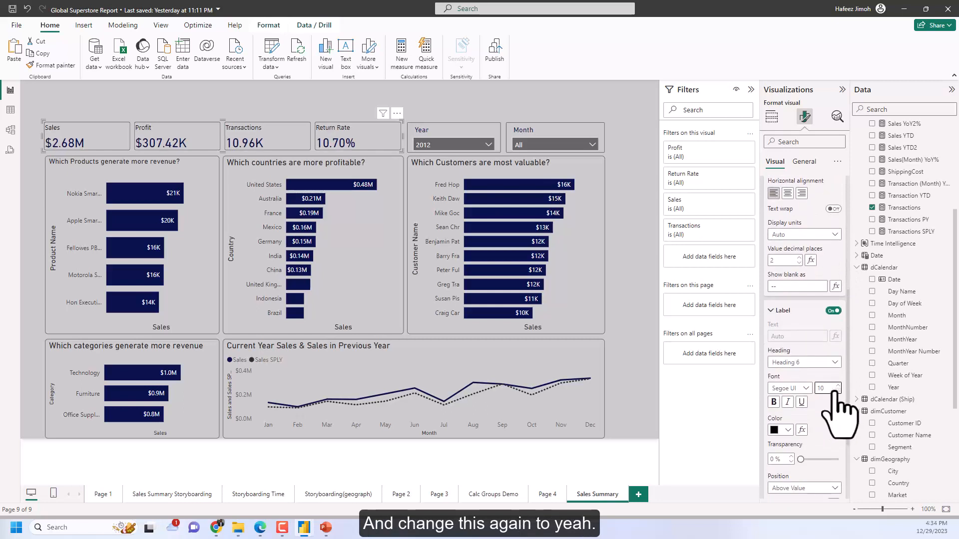
{"action": "left_click", "coordinate": [656, 352]}
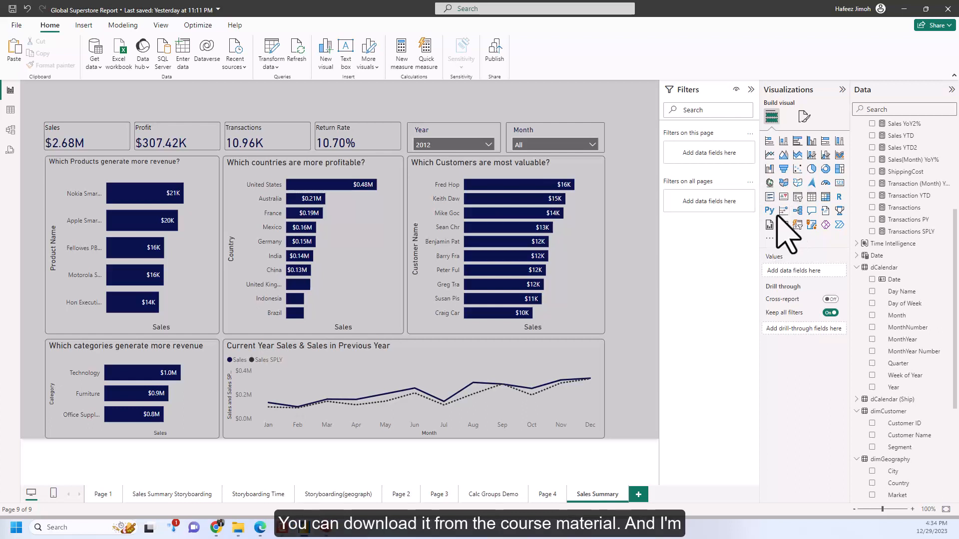
Turn on the image option for the Sales series in the KPI card visual's format settings
{"action": "left_click", "coordinate": [311, 151]}
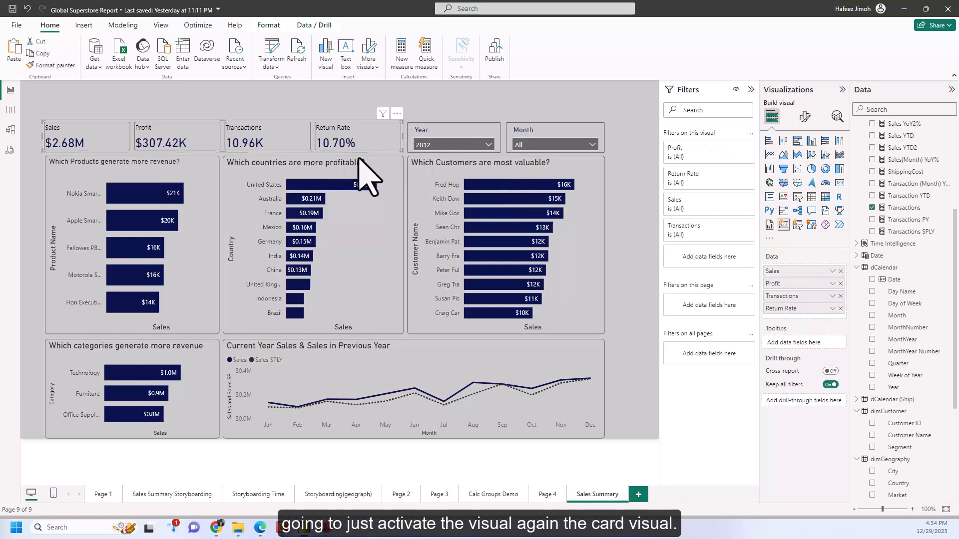
{"action": "left_click", "coordinate": [805, 116]}
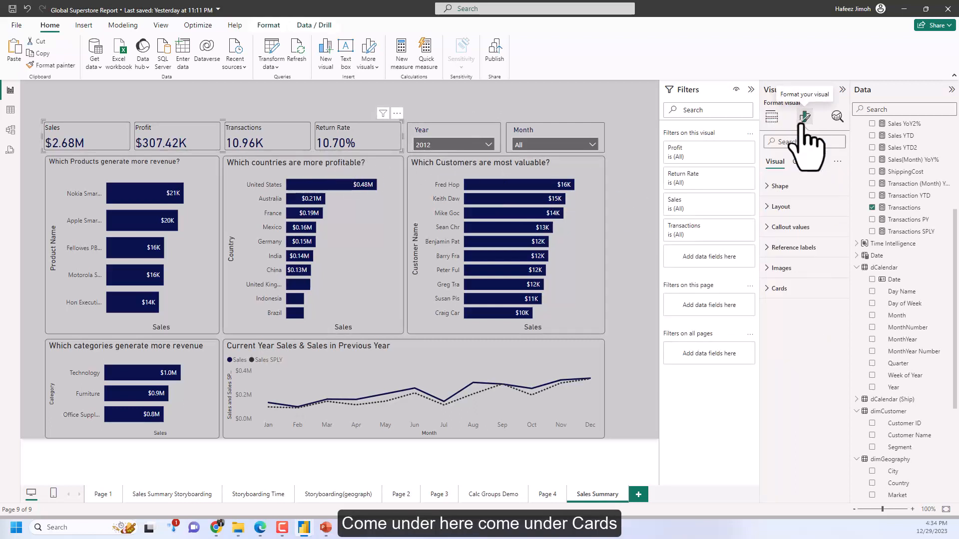
{"action": "left_click", "coordinate": [810, 288]}
{"action": "scroll", "coordinate": [827, 342], "scroll_direction": "up", "scroll_amount": 2}
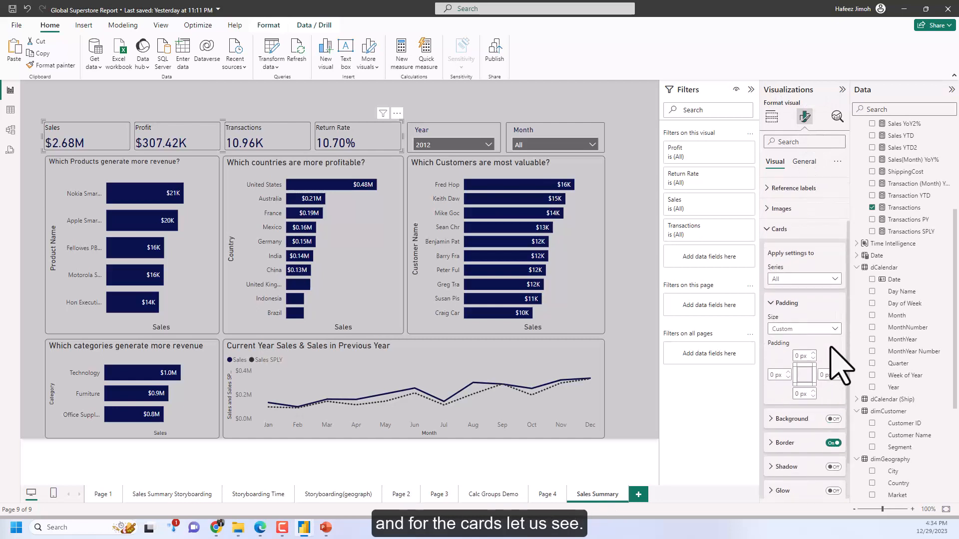
{"action": "scroll", "coordinate": [835, 313], "scroll_direction": "down", "scroll_amount": 2}
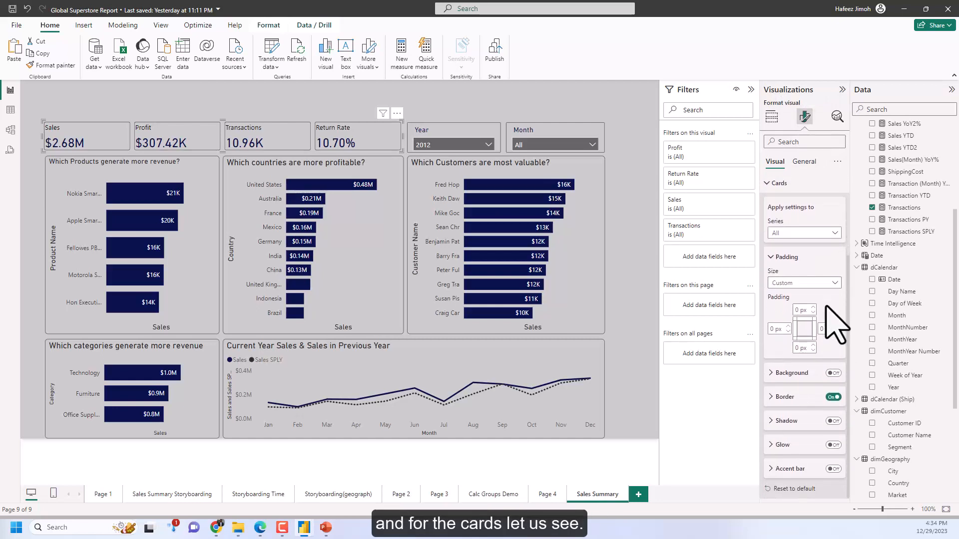
{"action": "scroll", "coordinate": [827, 395], "scroll_direction": "up", "scroll_amount": 2}
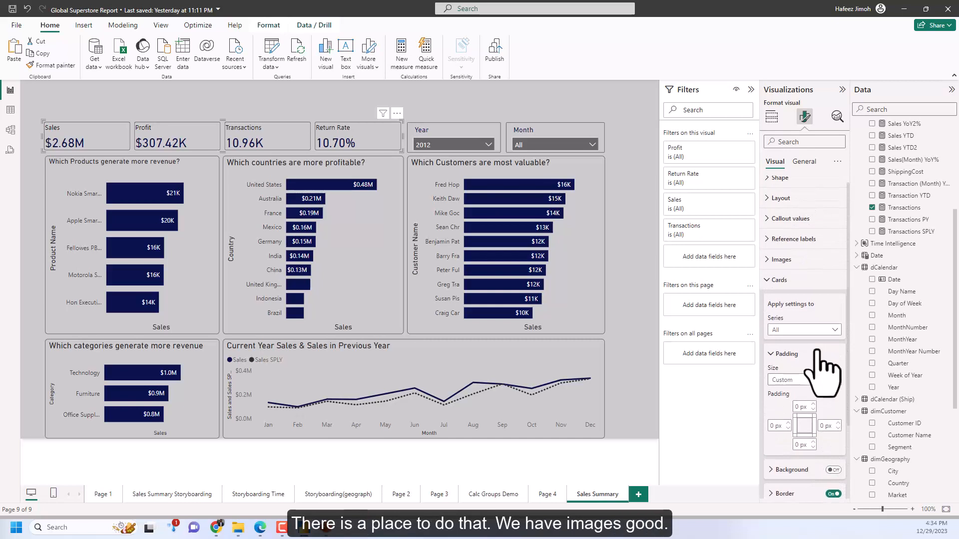
{"action": "left_click", "coordinate": [795, 260]}
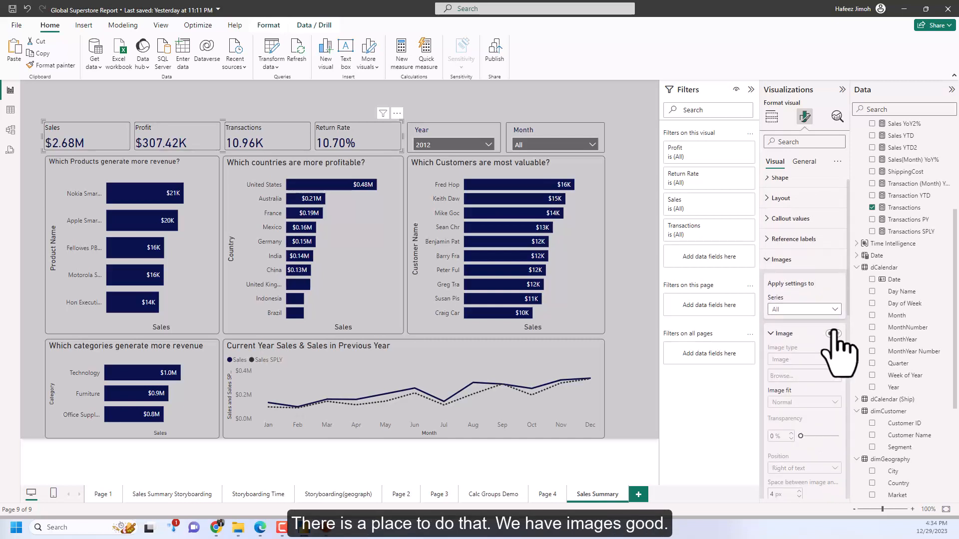
{"action": "left_click", "coordinate": [833, 313]}
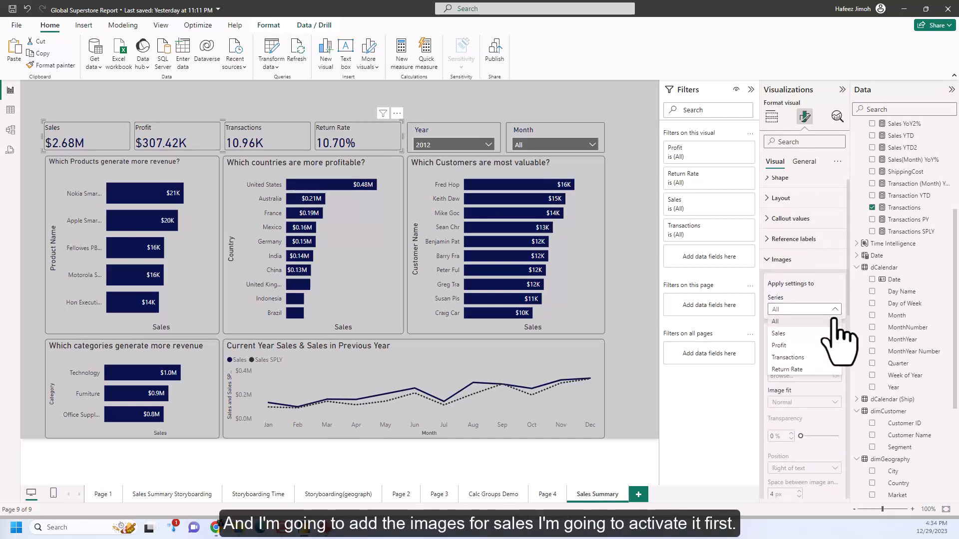
{"action": "left_click", "coordinate": [831, 333]}
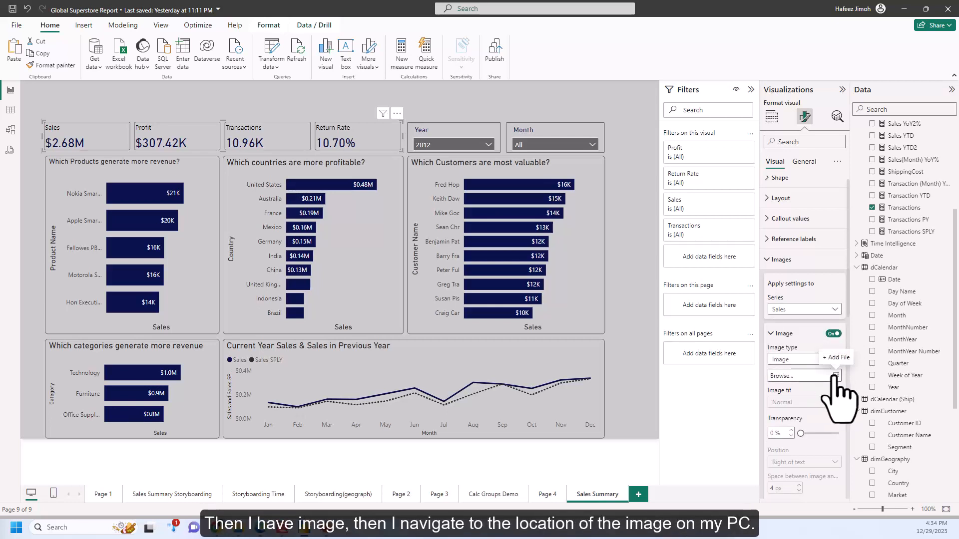
Add icons8-sales-50 from the Power BI Course Data Icons folder to the Sales card, and the matching profit, transactions and return icons to the other cards
{"action": "left_click", "coordinate": [834, 377]}
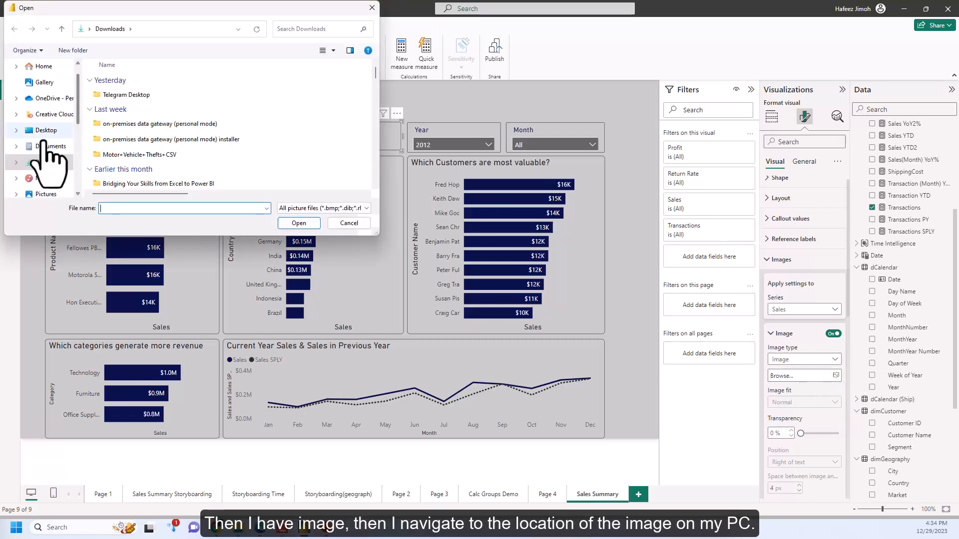
{"action": "left_click", "coordinate": [49, 131]}
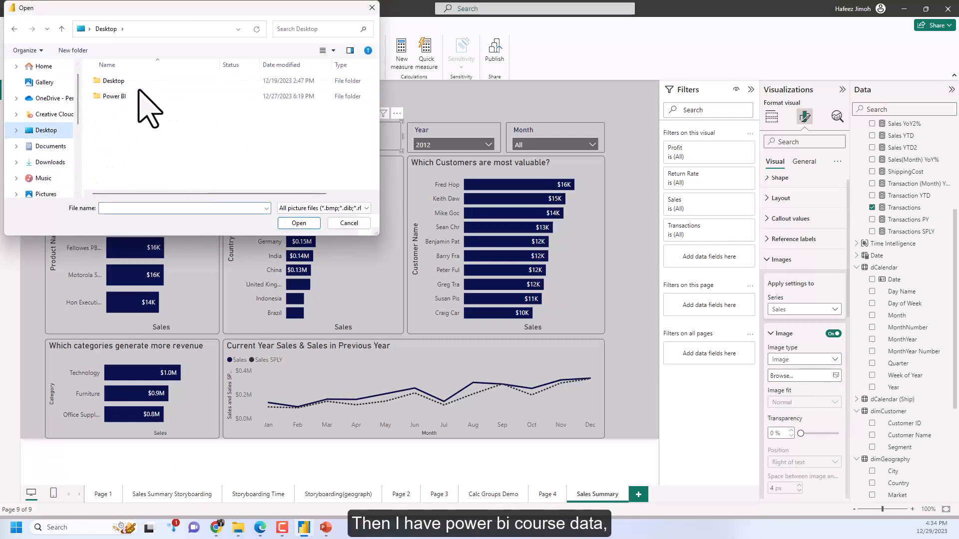
{"action": "left_click", "coordinate": [138, 95]}
{"action": "double_click", "coordinate": [138, 94]}
{"action": "double_click", "coordinate": [142, 81]}
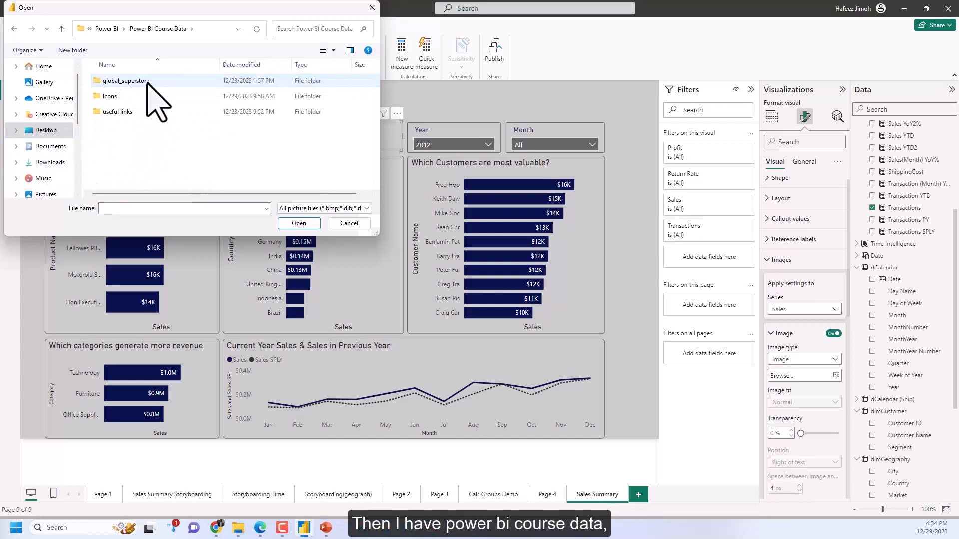
{"action": "double_click", "coordinate": [148, 99]}
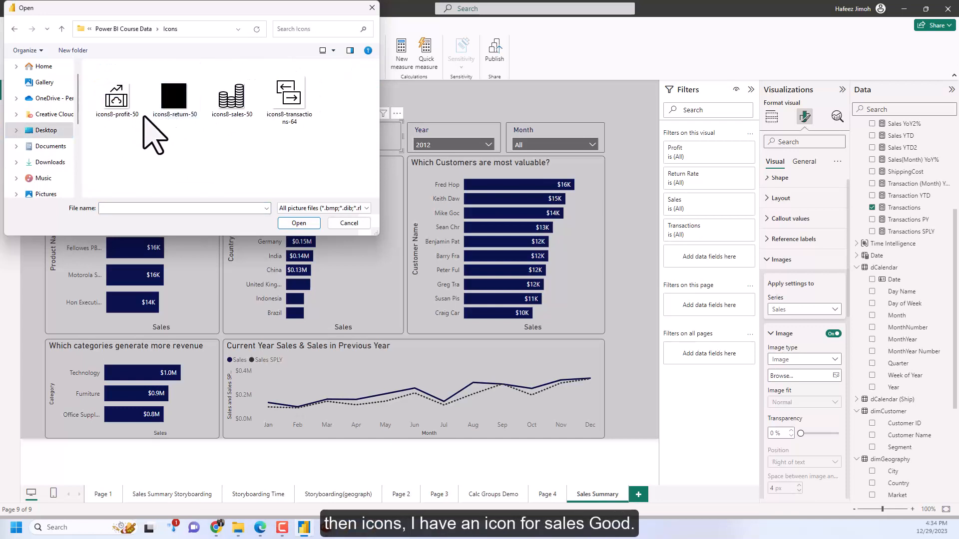
{"action": "double_click", "coordinate": [224, 120]}
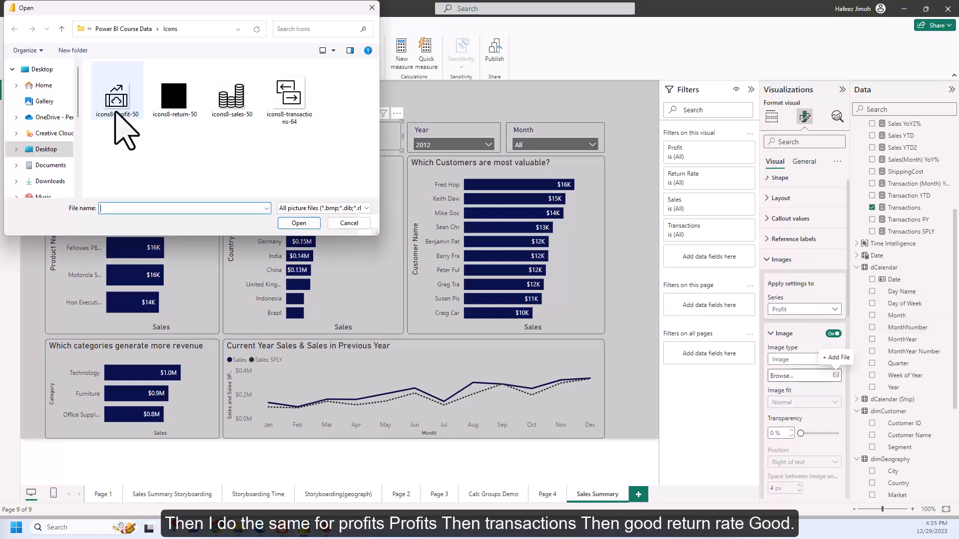
{"action": "double_click", "coordinate": [114, 110]}
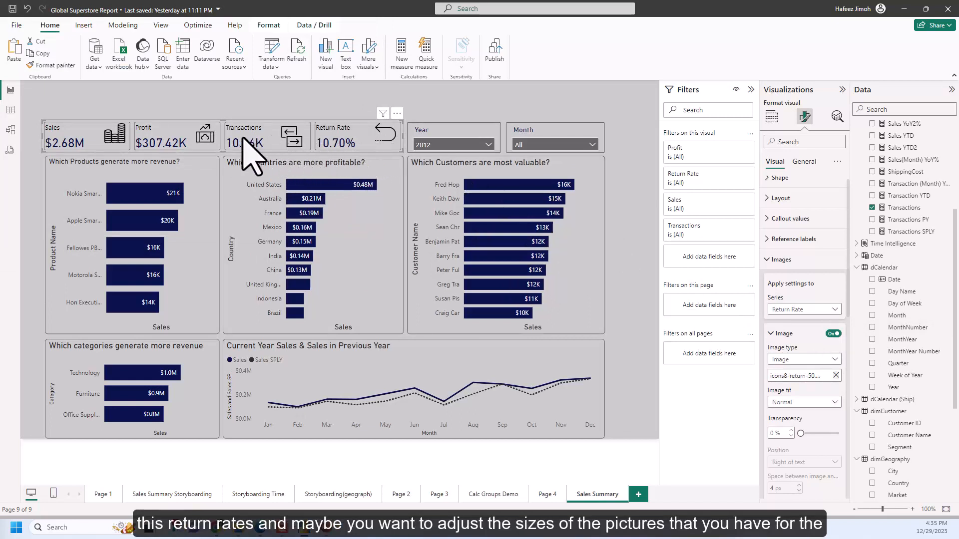
Try an image size of 40 px for the Return Rate card's icon
{"action": "scroll", "coordinate": [799, 369], "scroll_direction": "down", "scroll_amount": 3}
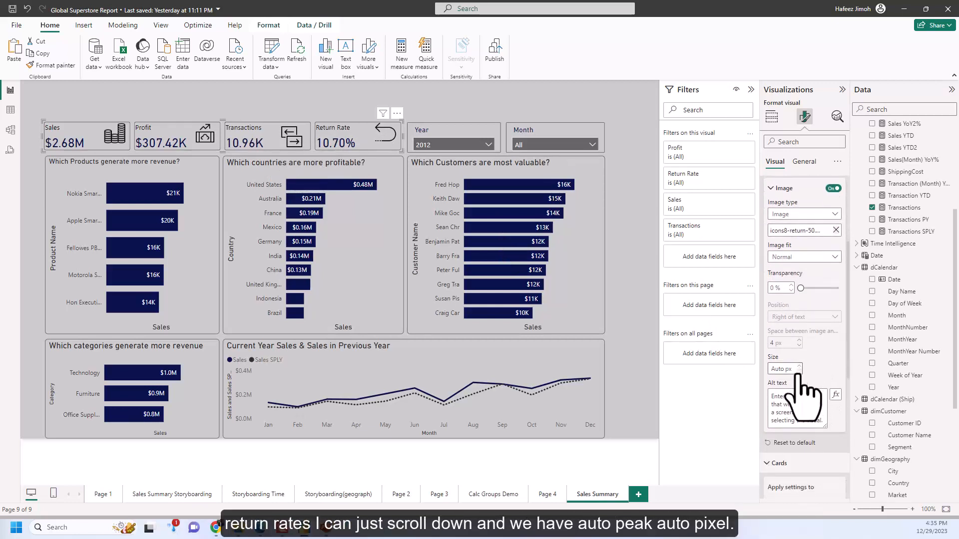
{"action": "left_click", "coordinate": [794, 370]}
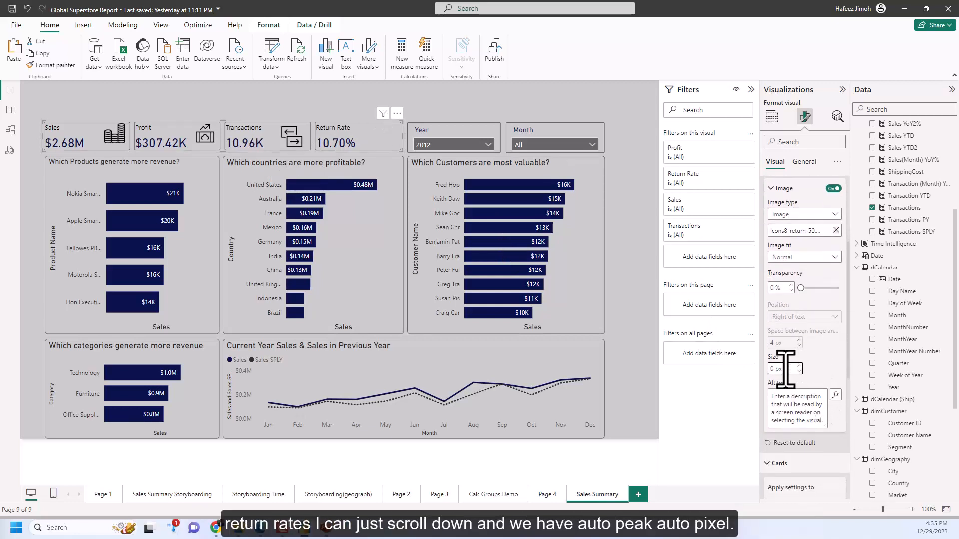
{"action": "left_click_drag", "start_coordinate": [776, 372], "coordinate": [761, 369]}
{"action": "type", "text": "40"}
{"action": "scroll", "coordinate": [800, 339], "scroll_direction": "up", "scroll_amount": 1}
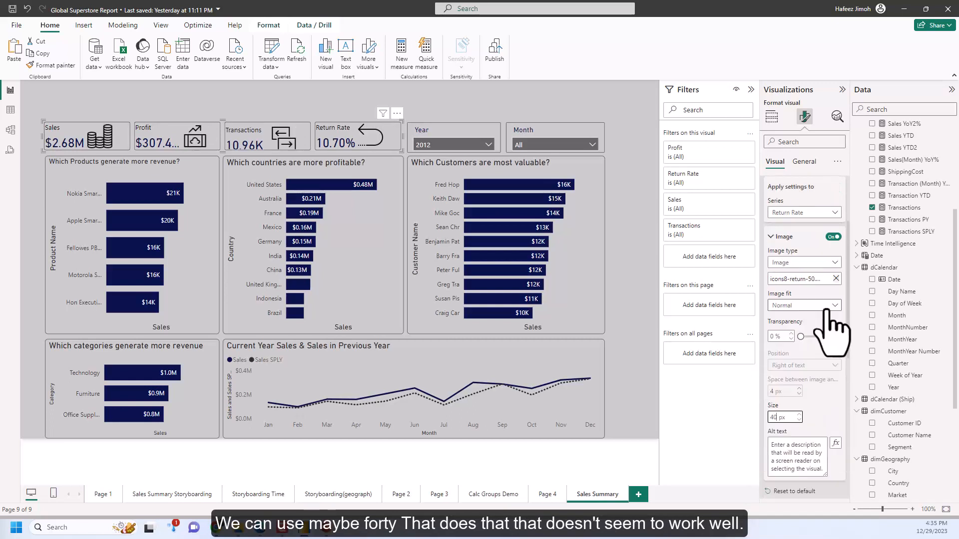
{"action": "scroll", "coordinate": [826, 328], "scroll_direction": "down", "scroll_amount": 1}
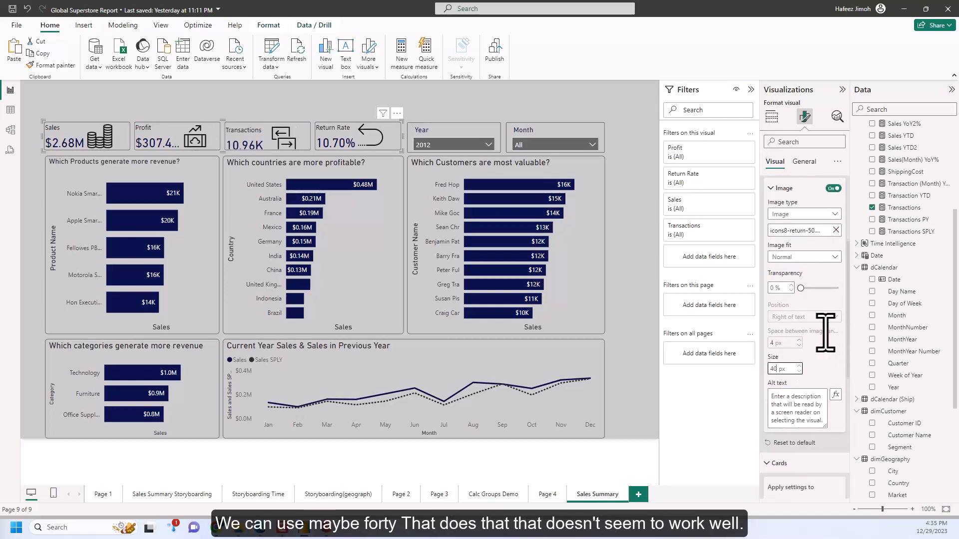
Try 30 px for the Return Rate card's image size, and change it to 25 px
{"action": "key", "text": "BackSpace"}
{"action": "key", "text": "BackSpace"}
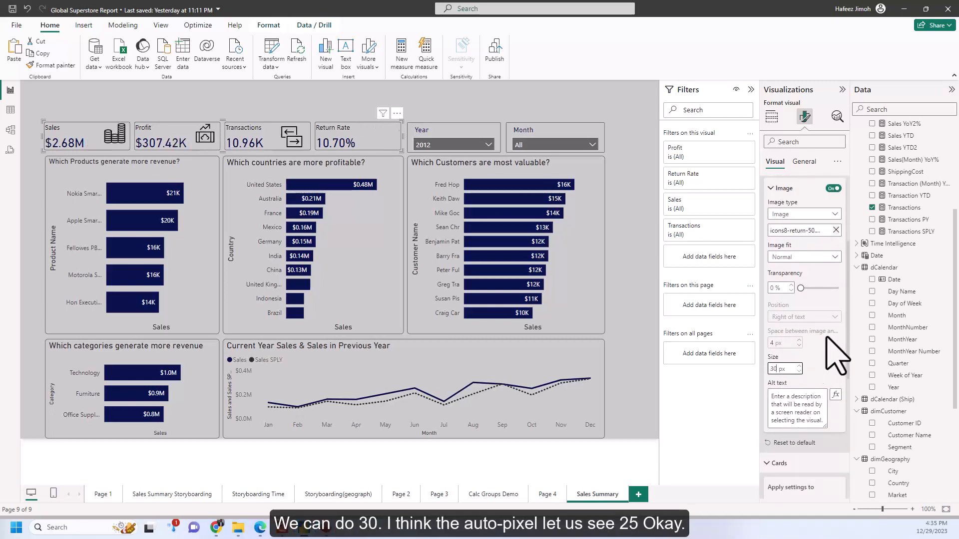
{"action": "type", "text": "30"}
{"action": "key", "text": "BackSpace"}
{"action": "key", "text": "BackSpace"}
{"action": "type", "text": "25"}
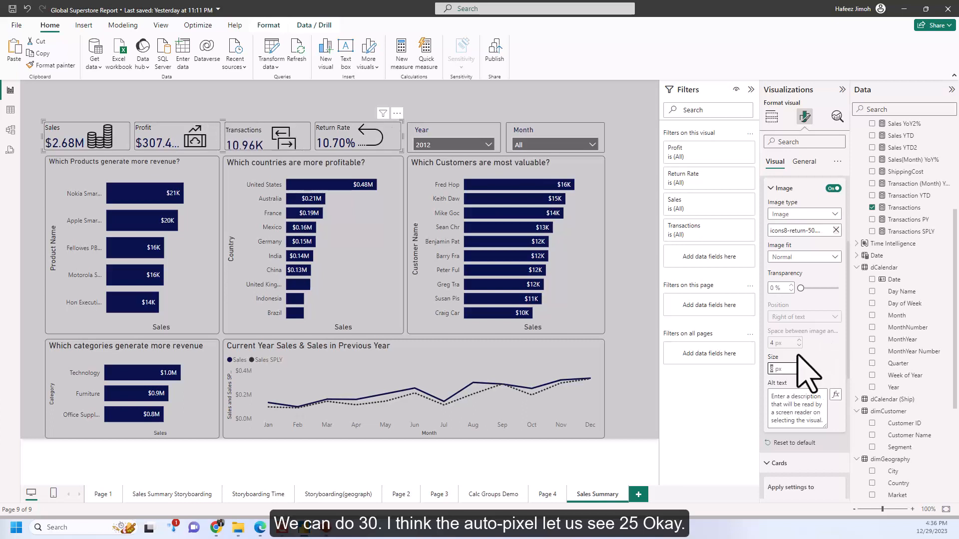
Try 35 px for the Return Rate card's image size, and return the size to Auto
{"action": "key", "text": "BackSpace"}
{"action": "key", "text": "BackSpace"}
{"action": "type", "text": "35"}
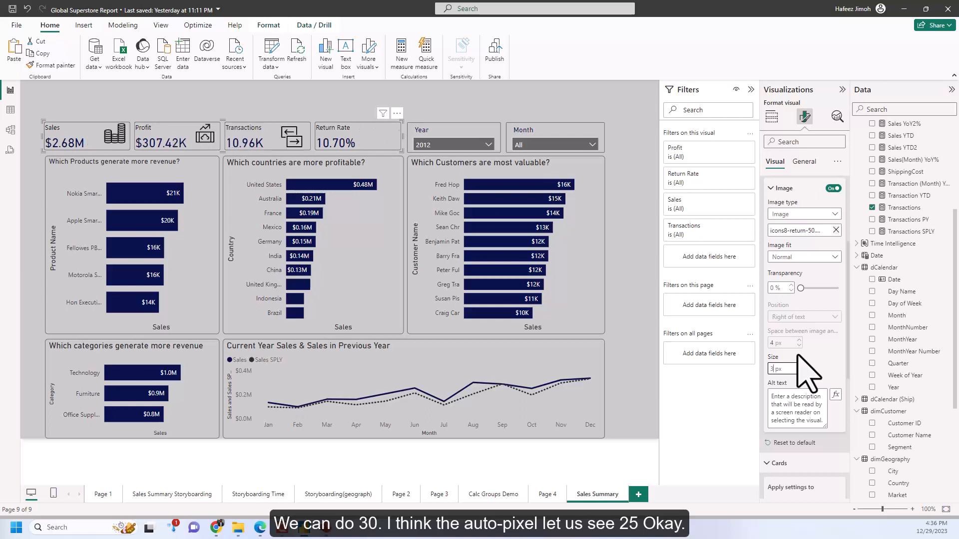
{"action": "left_click", "coordinate": [818, 367]}
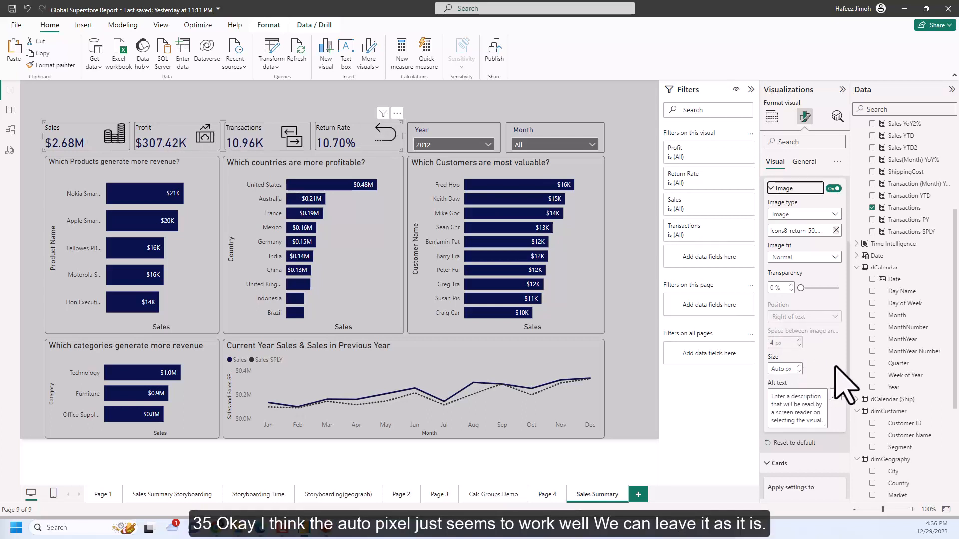
{"action": "scroll", "coordinate": [829, 365], "scroll_direction": "up", "scroll_amount": 1}
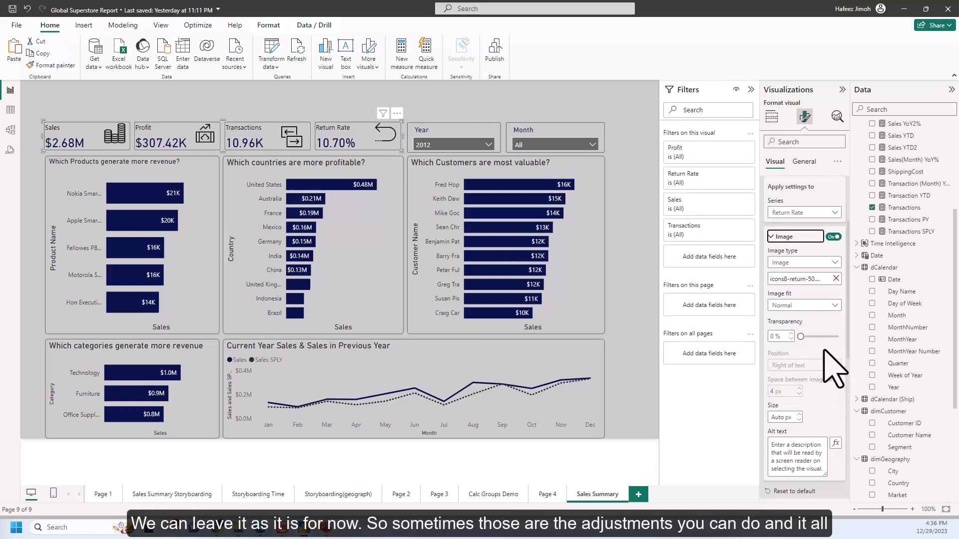
{"action": "scroll", "coordinate": [834, 367], "scroll_direction": "down", "scroll_amount": 3}
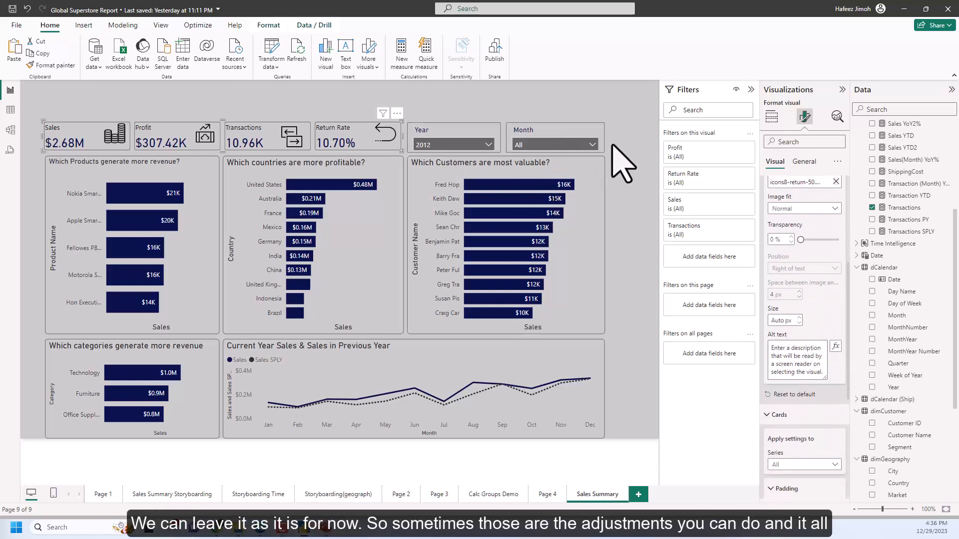
{"action": "left_click", "coordinate": [653, 200]}
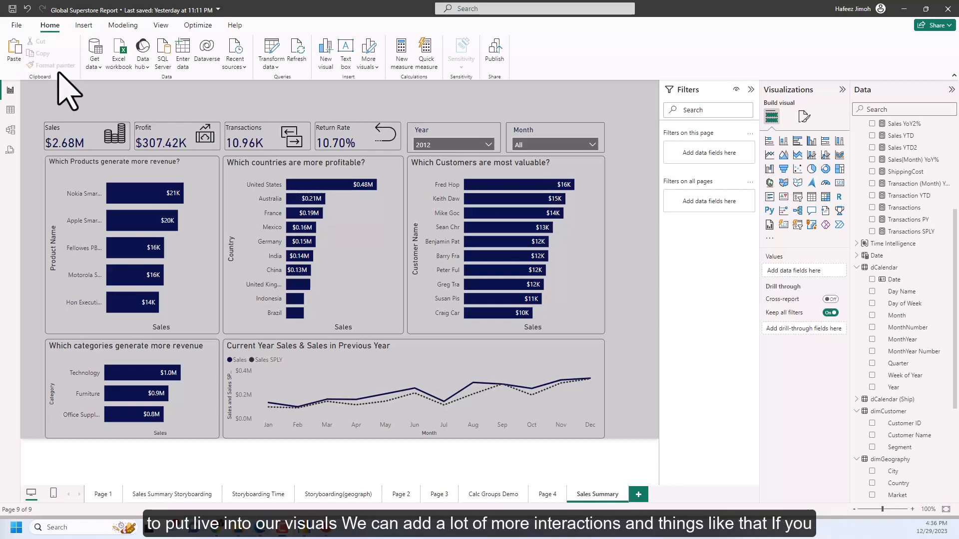
Apply the KPI card visual's callout value settings to the Return Rate series only
{"action": "left_click", "coordinate": [351, 141]}
{"action": "left_click_drag", "start_coordinate": [316, 148], "coordinate": [316, 148]}
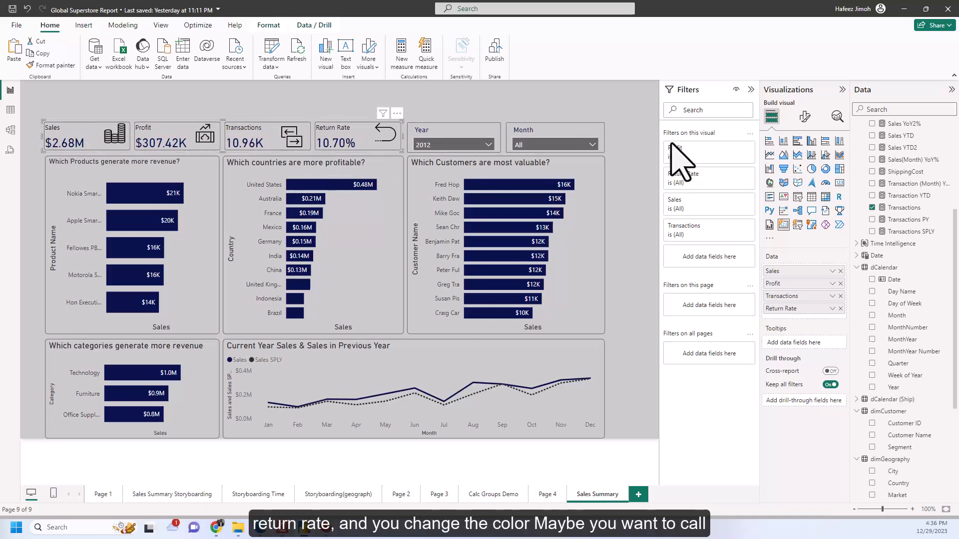
{"action": "left_click", "coordinate": [805, 116]}
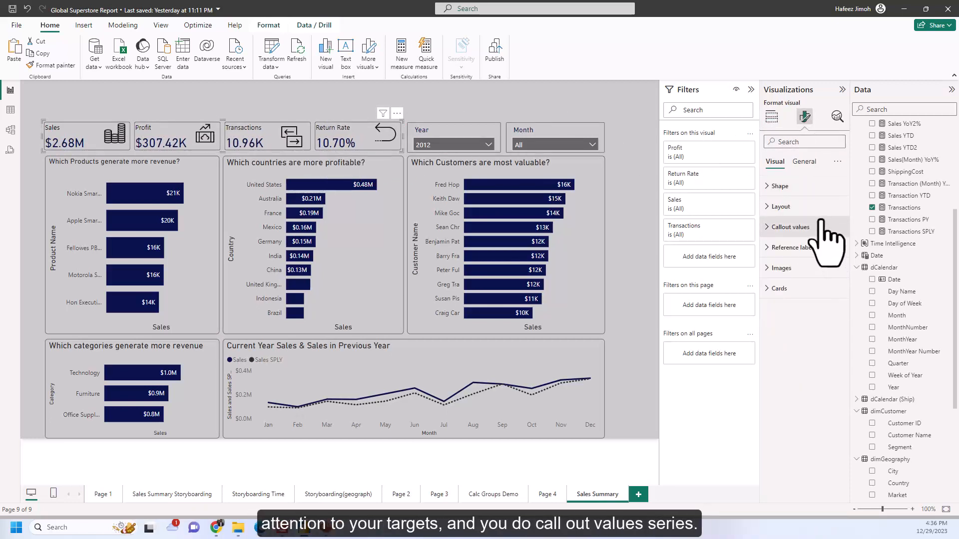
{"action": "left_click", "coordinate": [822, 226]}
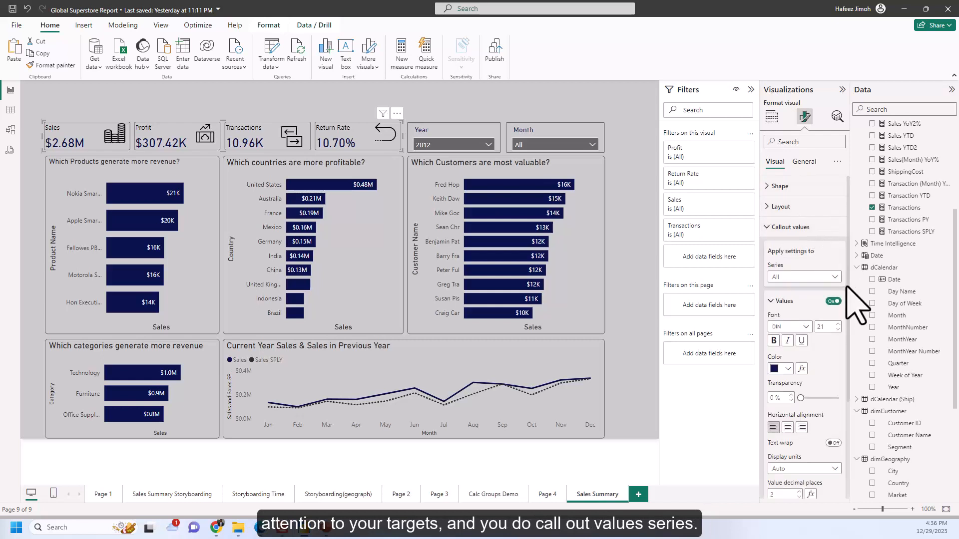
{"action": "left_click", "coordinate": [829, 277]}
{"action": "left_click", "coordinate": [807, 368]}
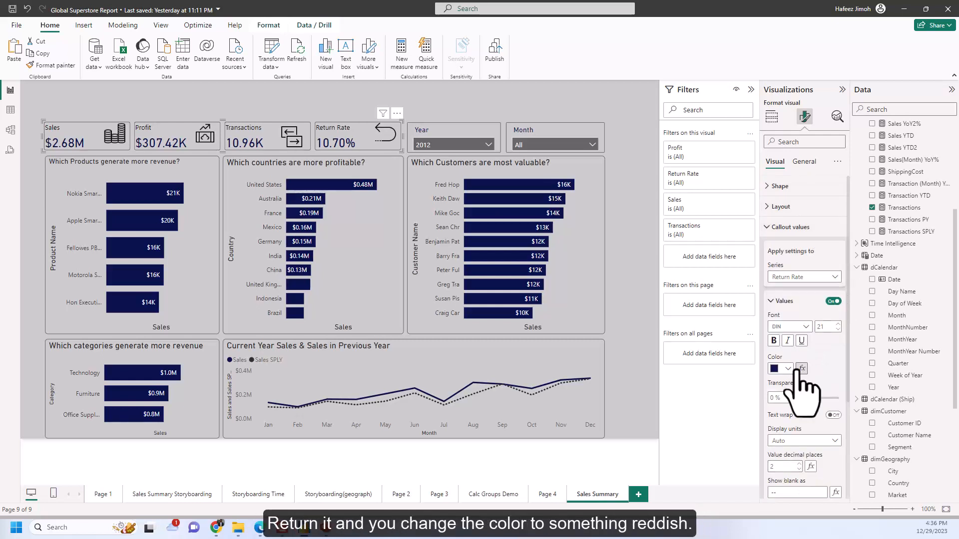
Set the Return Rate callout value's font color to a custom bright orange-red
{"action": "left_click", "coordinate": [789, 369]}
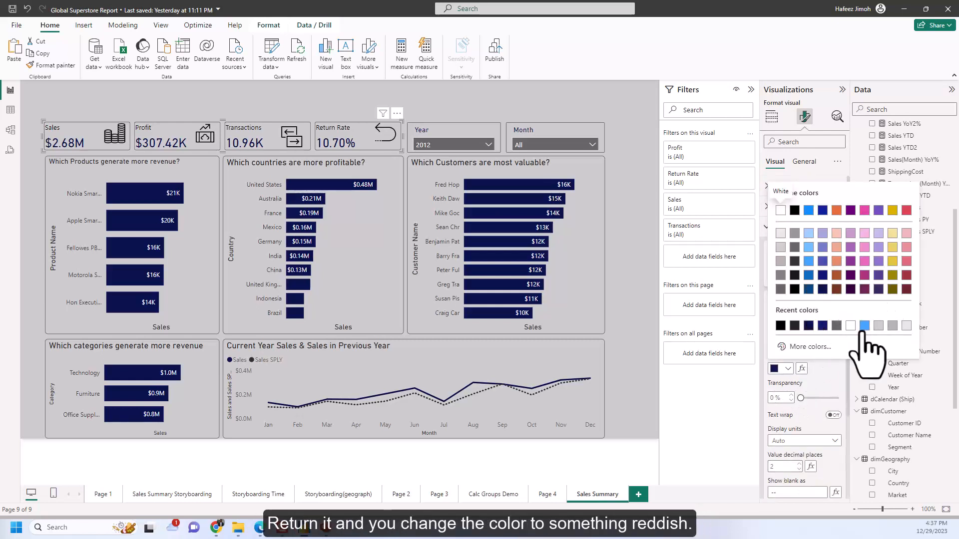
{"action": "left_click", "coordinate": [805, 346]}
{"action": "left_click", "coordinate": [782, 313]}
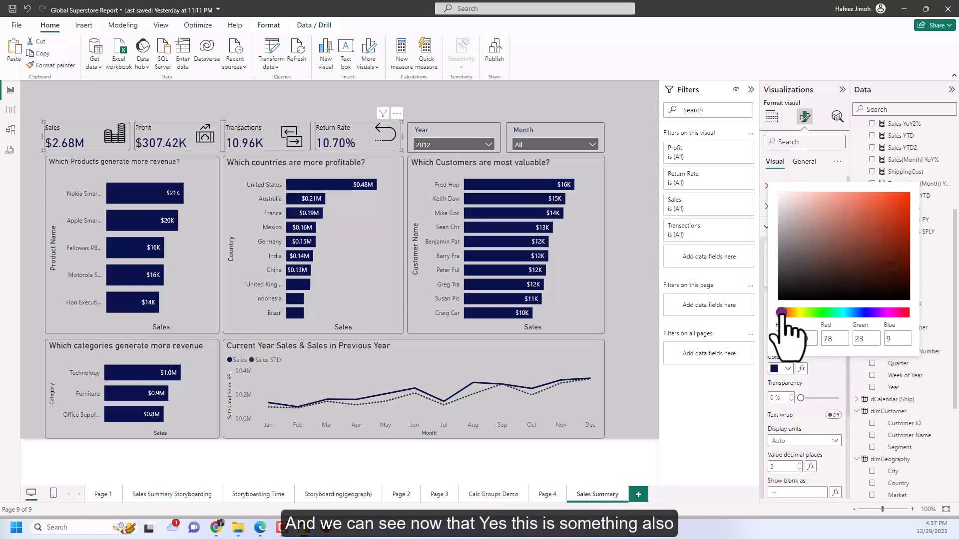
{"action": "left_click", "coordinate": [900, 203]}
{"action": "left_click", "coordinate": [785, 313]}
{"action": "left_click", "coordinate": [783, 313]}
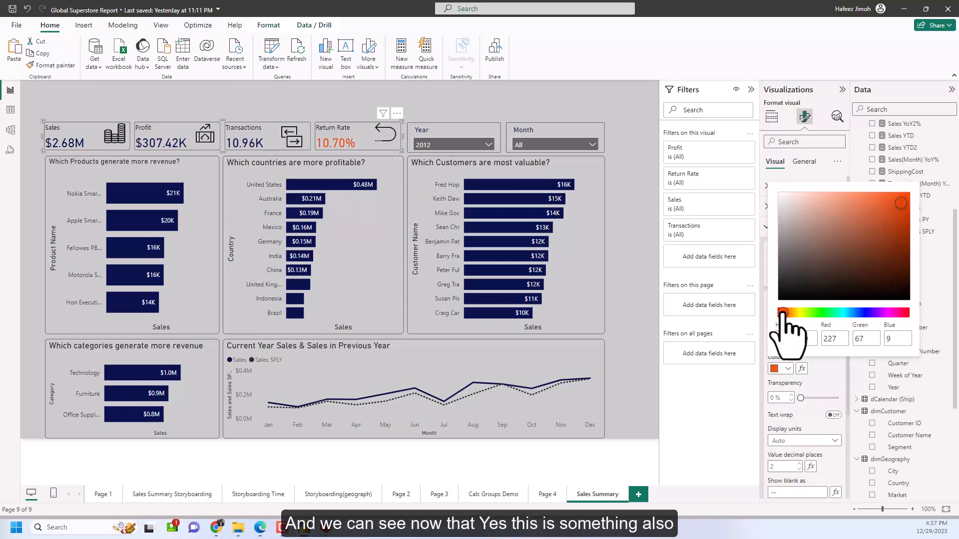
{"action": "left_click", "coordinate": [647, 313]}
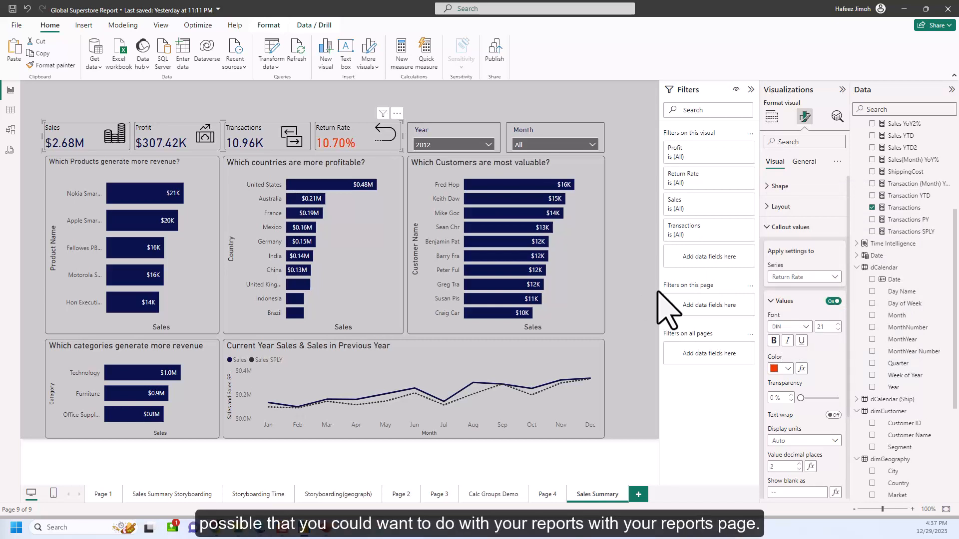
Deselect the KPI cards and open the Storyboarding Time page
{"action": "left_click", "coordinate": [641, 296]}
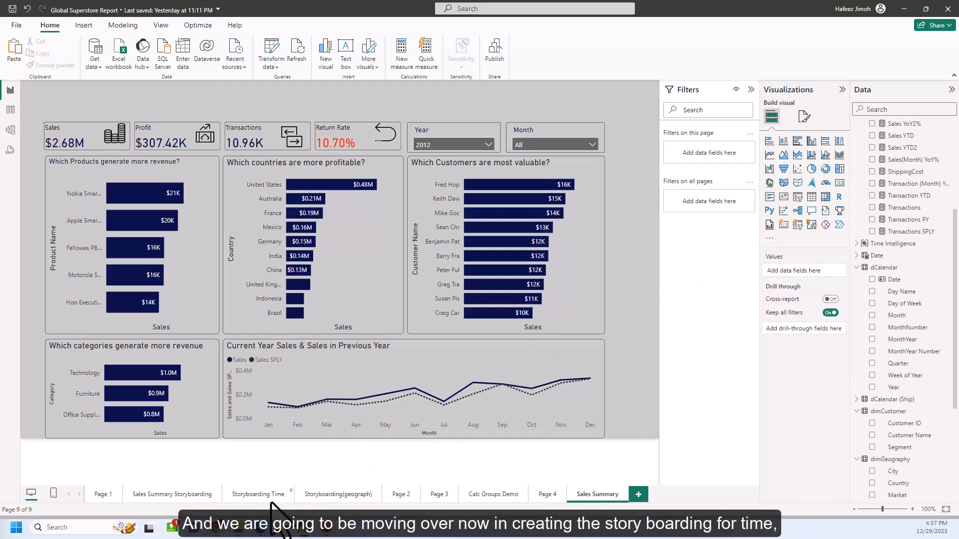
{"action": "left_click", "coordinate": [258, 495]}
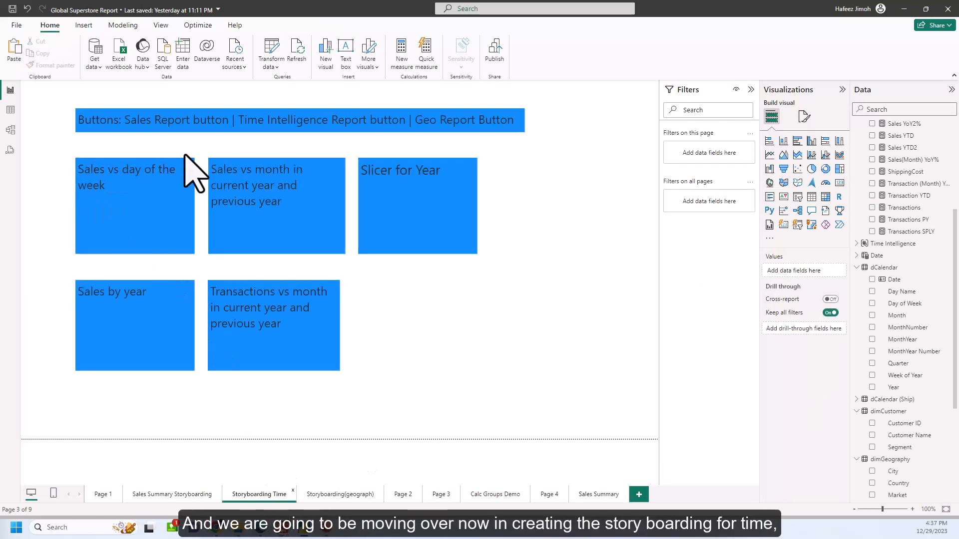